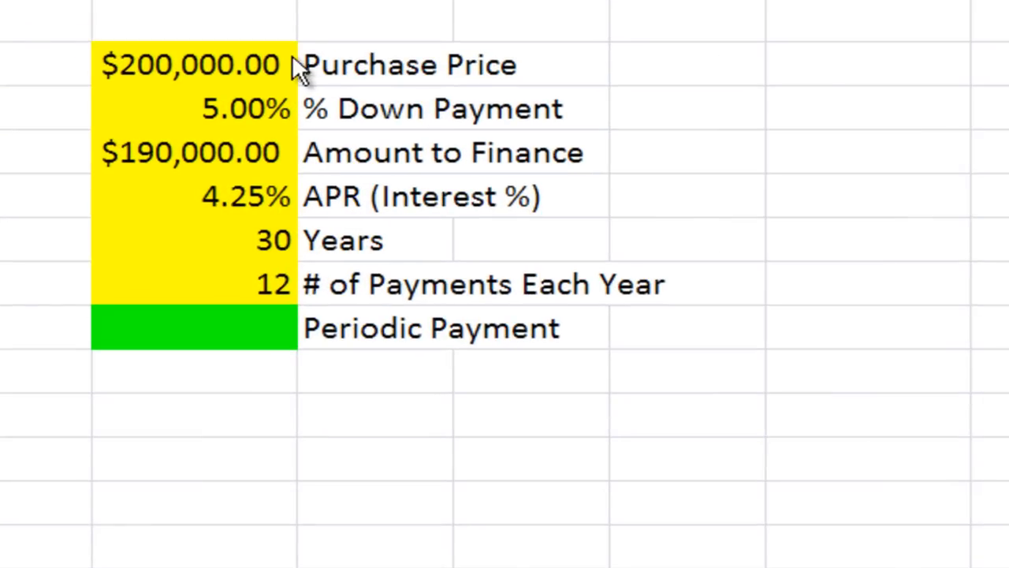
- Examine the loan input labels from Purchase Price through # of Payments Each Year, along with the purchase price and down payment cells
left_click(293, 67)
left_click_drag(354, 72, 359, 267)
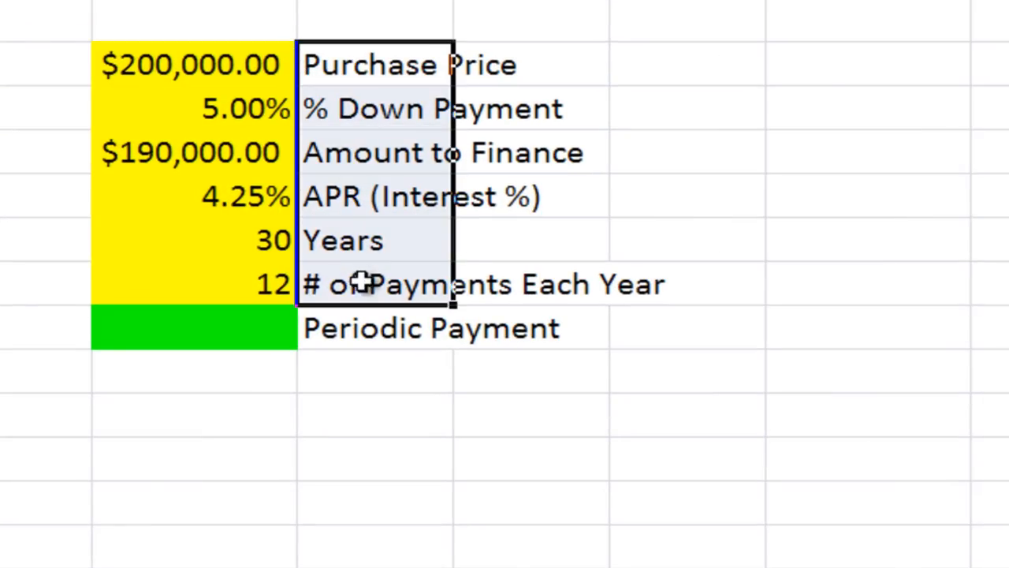
left_click(377, 67)
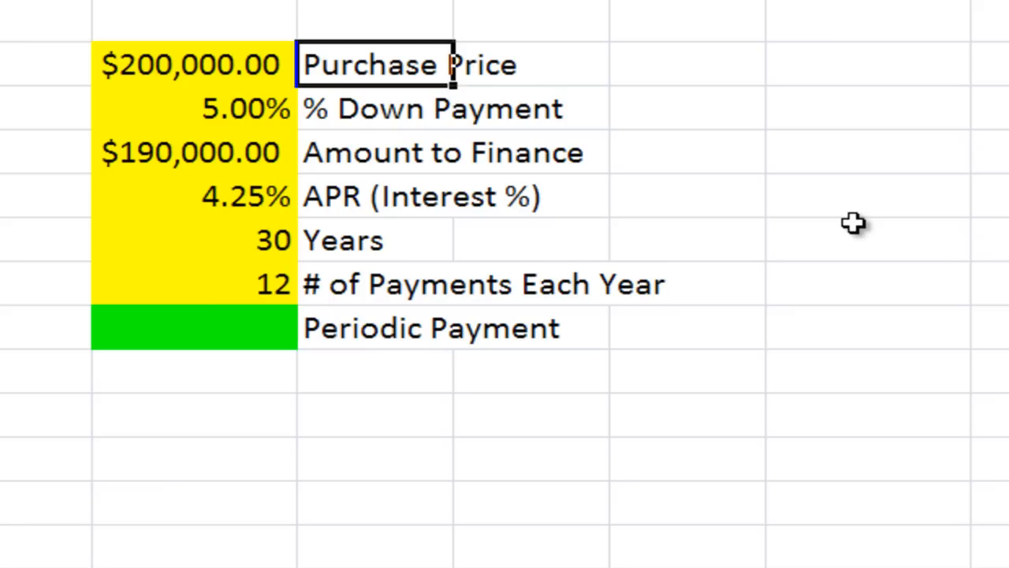
left_click(770, 199)
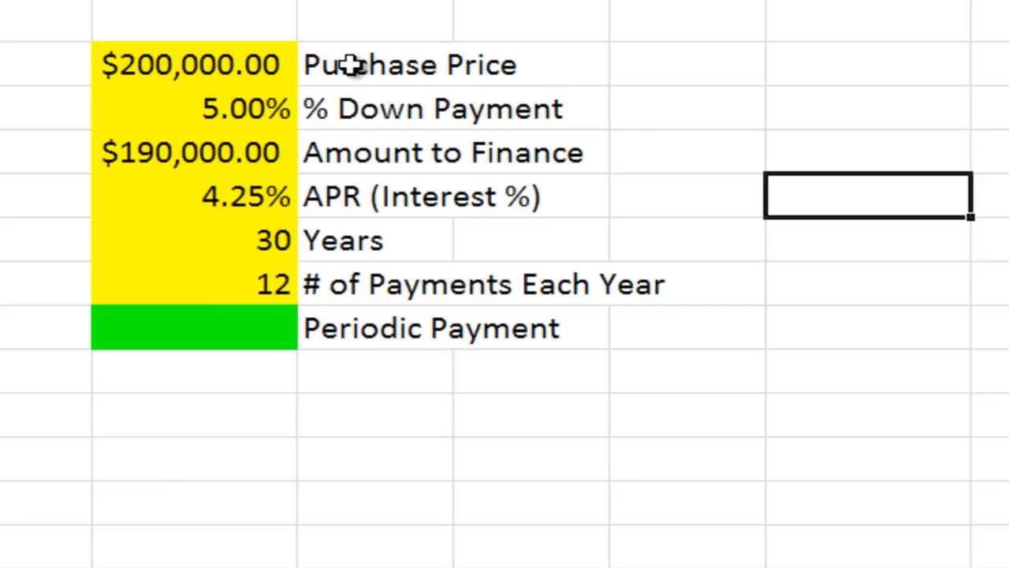
left_click_drag(350, 66, 583, 63)
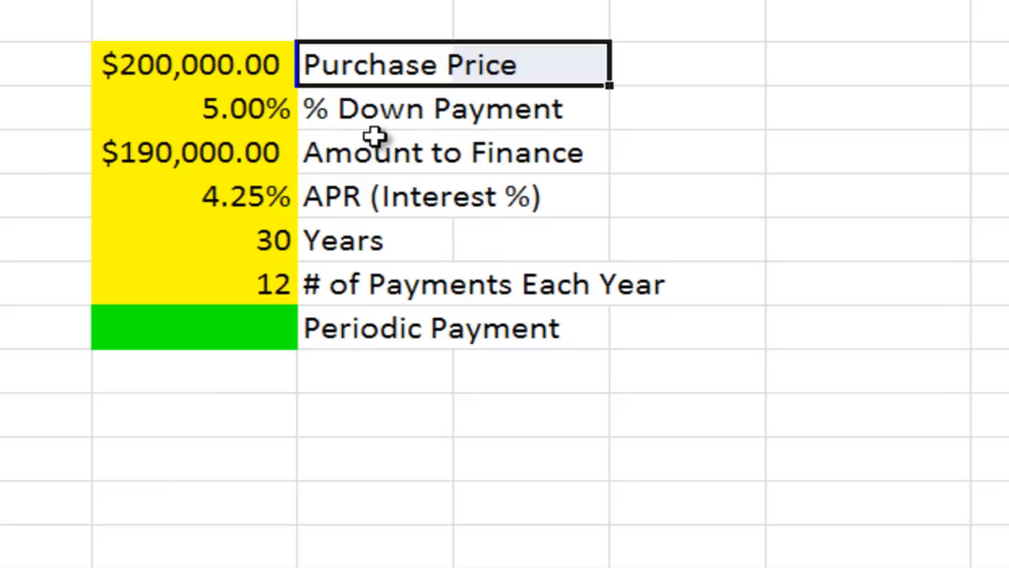
left_click_drag(318, 67, 554, 63)
left_click_drag(354, 105, 525, 106)
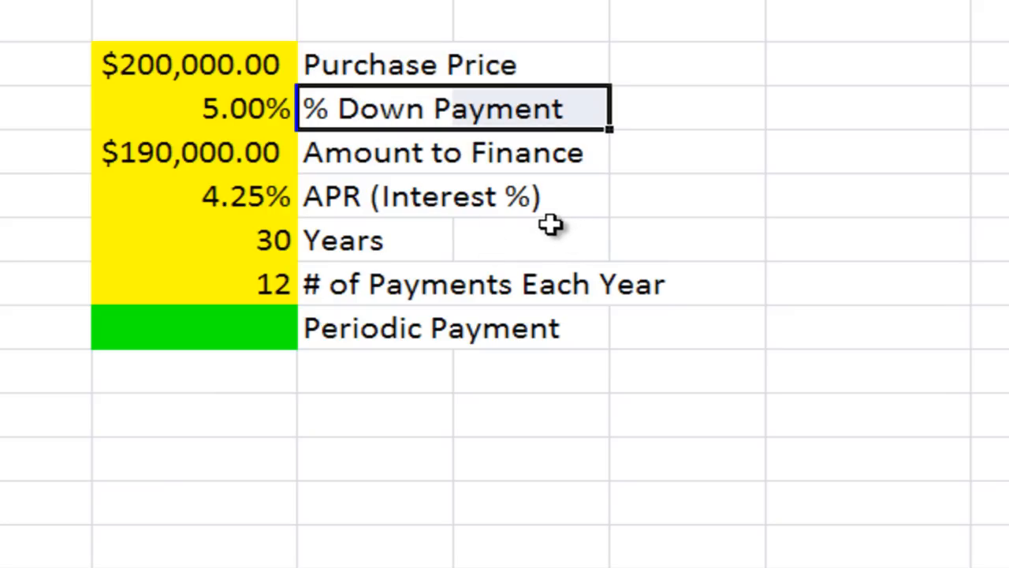
left_click_drag(383, 116, 473, 108)
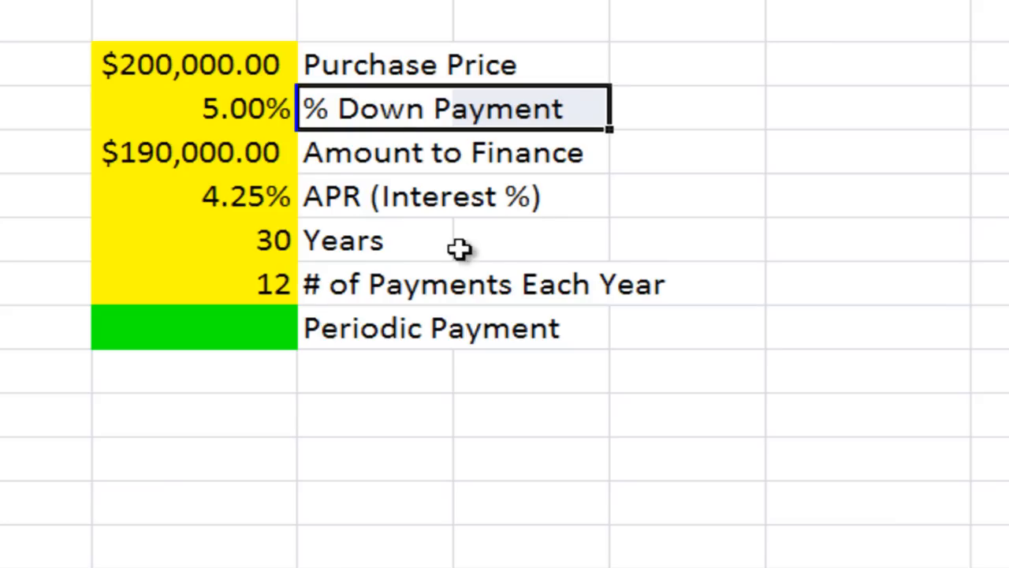
left_click(315, 158)
left_click_drag(315, 158, 525, 153)
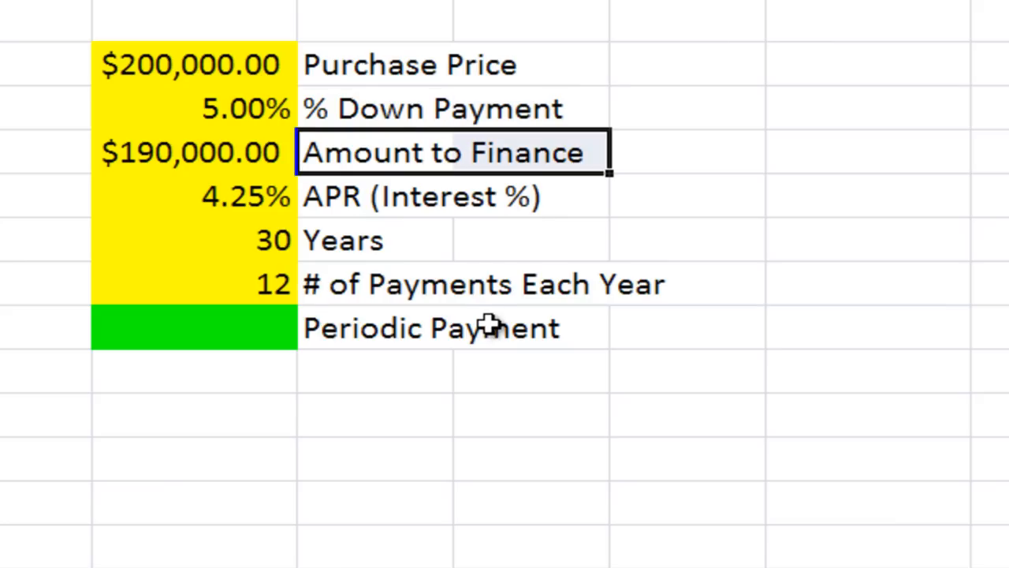
left_click_drag(371, 197, 491, 198)
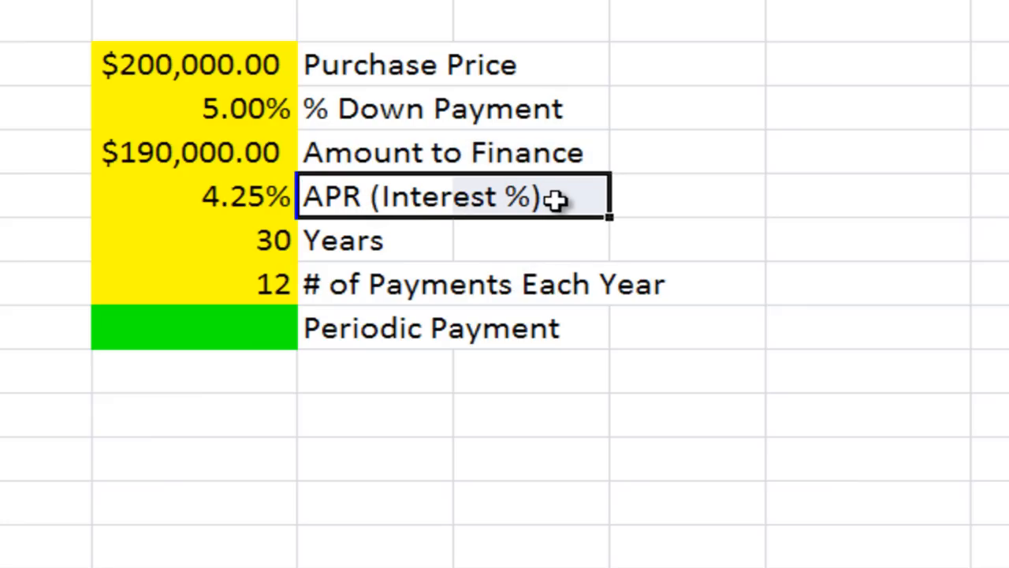
left_click_drag(350, 238, 543, 238)
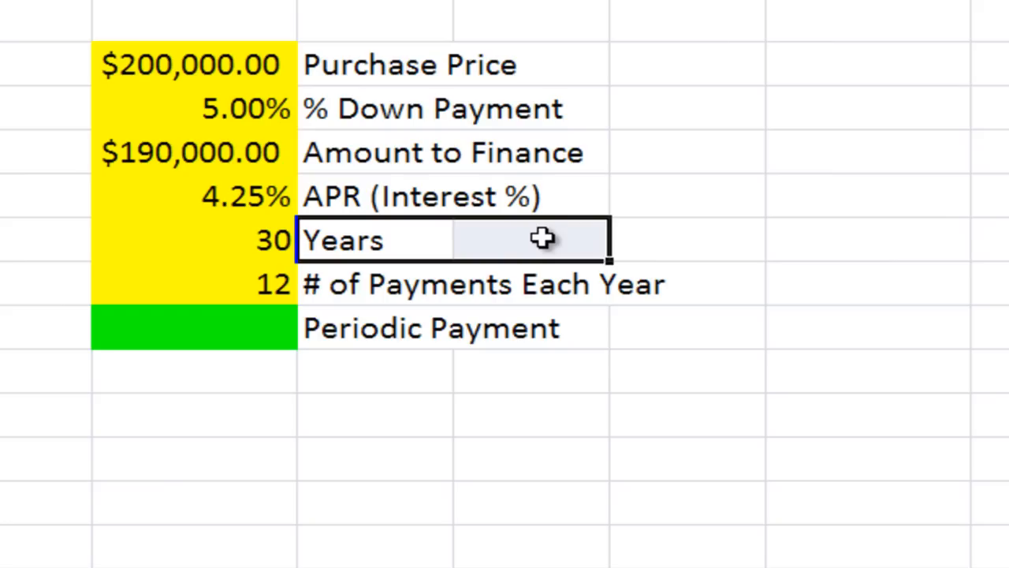
left_click(379, 287)
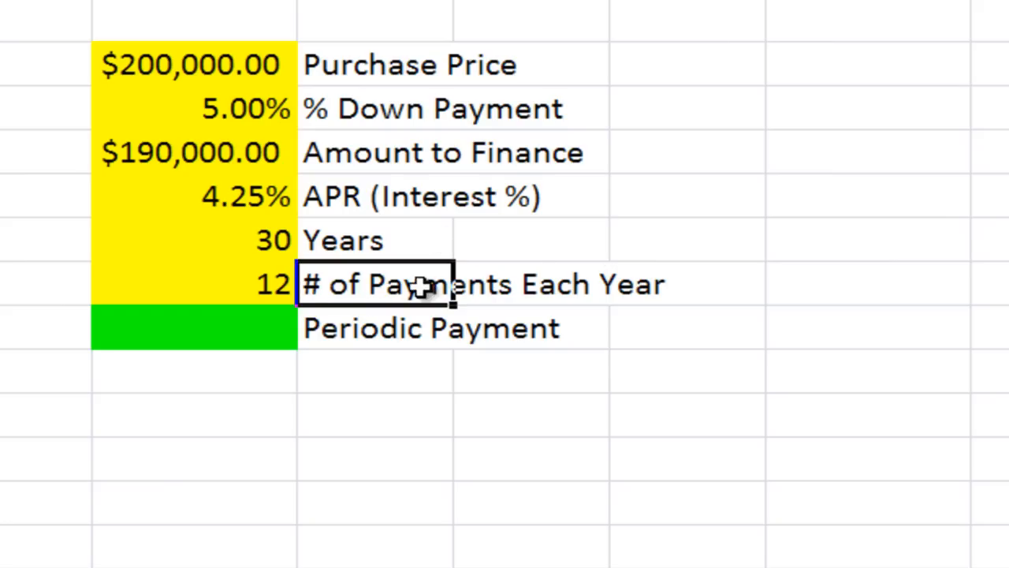
left_click(160, 65)
left_click_drag(160, 65, 180, 97)
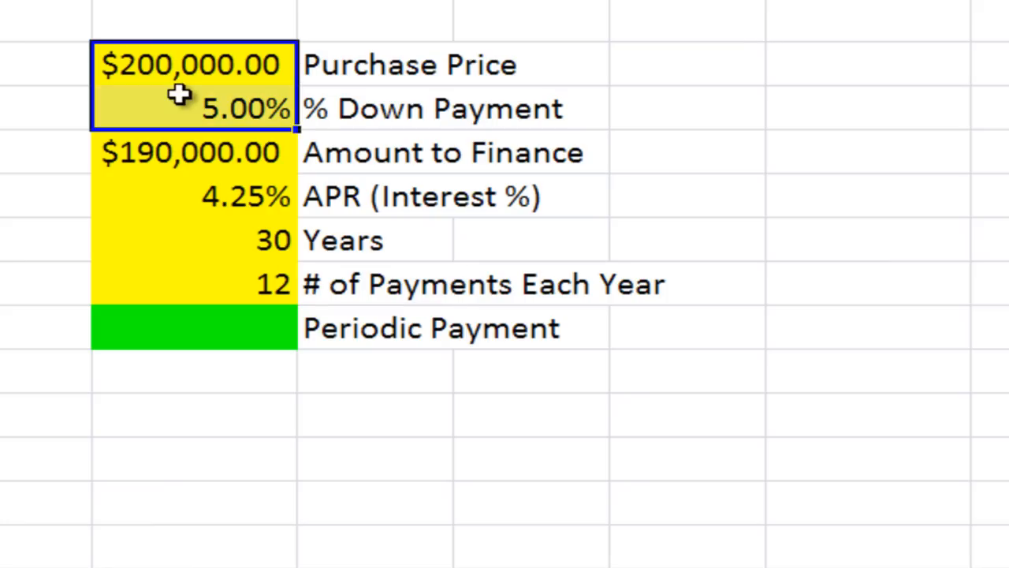
left_click(656, 72)
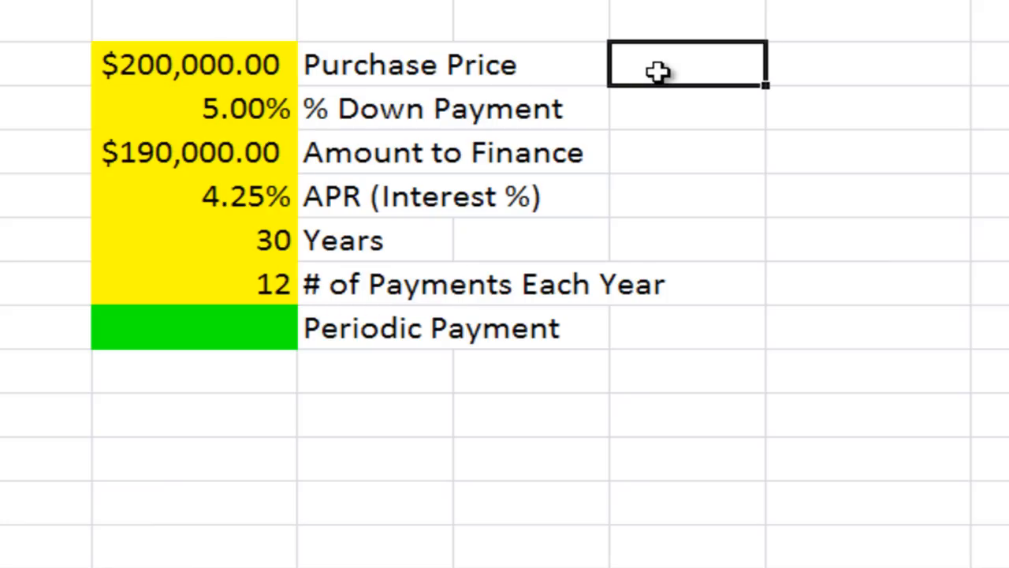
- Fill the Amount to Finance value cell with the same green as the Periodic Payment cell
left_click(244, 107)
left_click(235, 147)
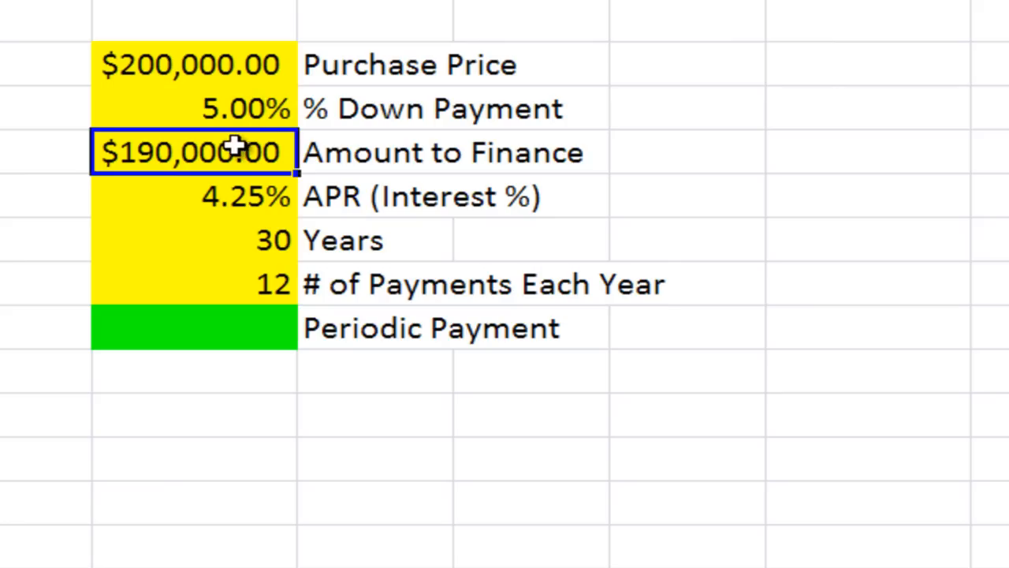
left_click(417, 1)
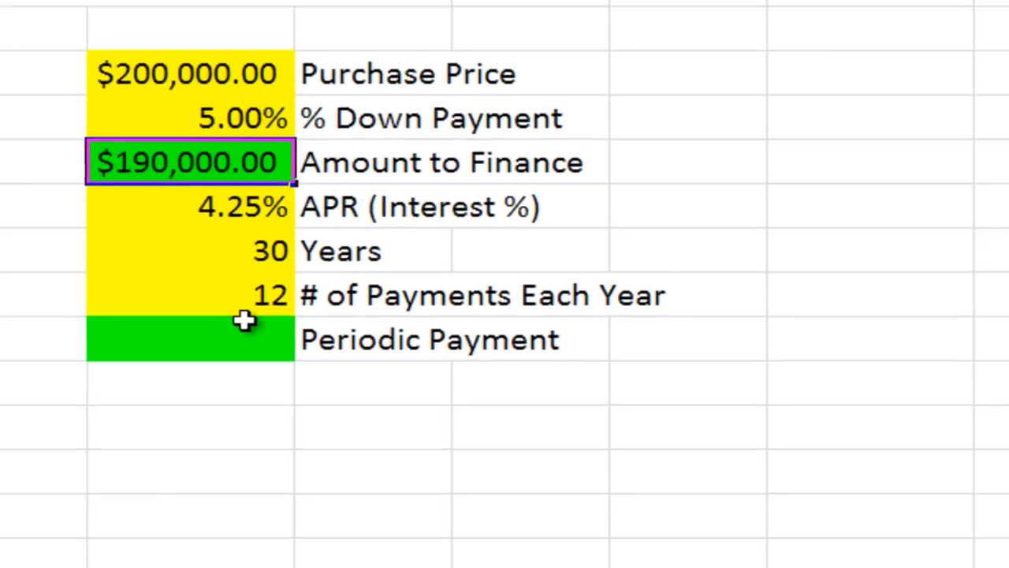
left_click_drag(241, 317, 220, 292)
- Inspect the Amount to Finance formula, the purchase price and down payment cells it uses, and the whole block of loan values
left_click(202, 156)
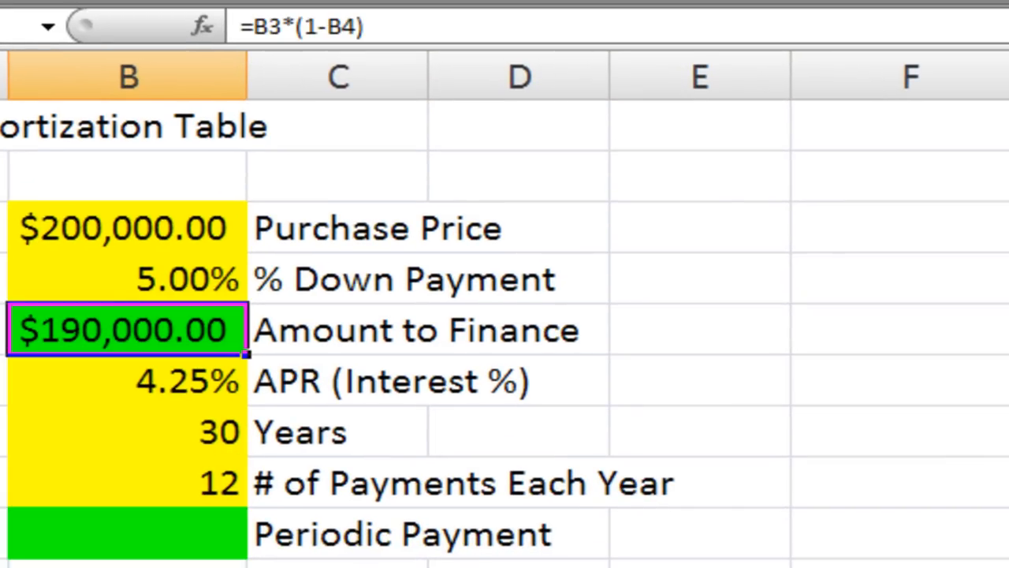
left_click(234, 226)
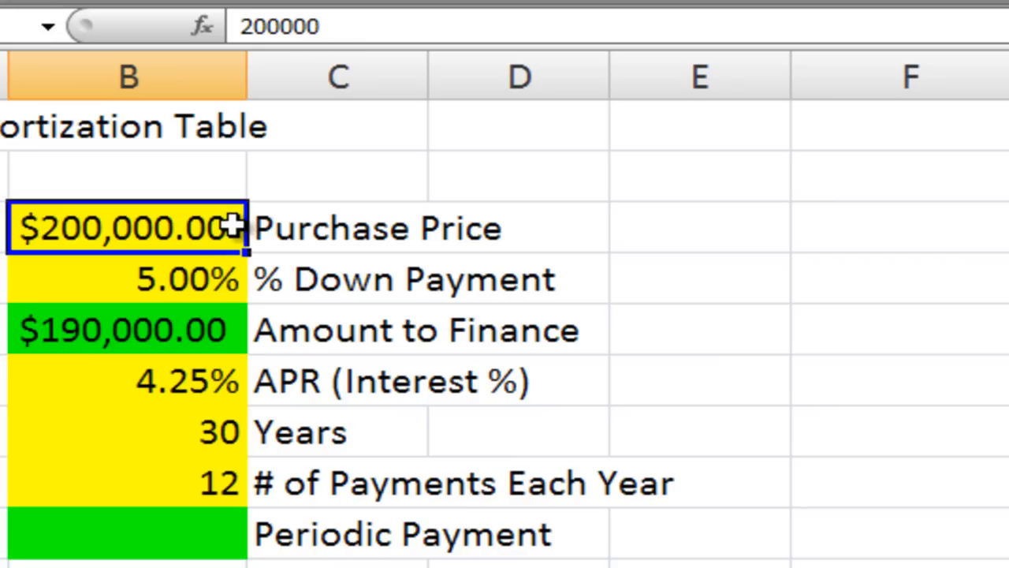
left_click(174, 278)
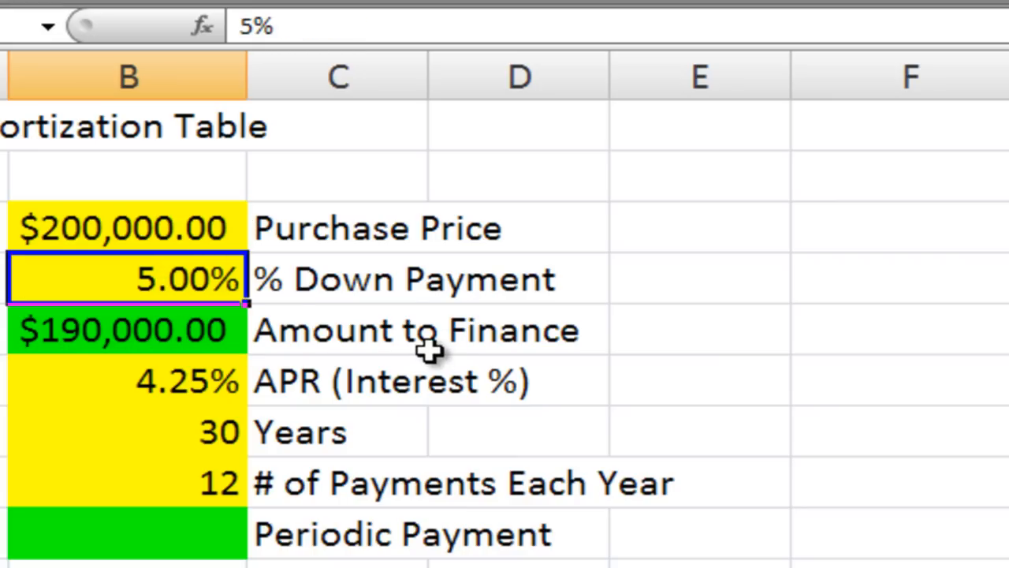
left_click(187, 337)
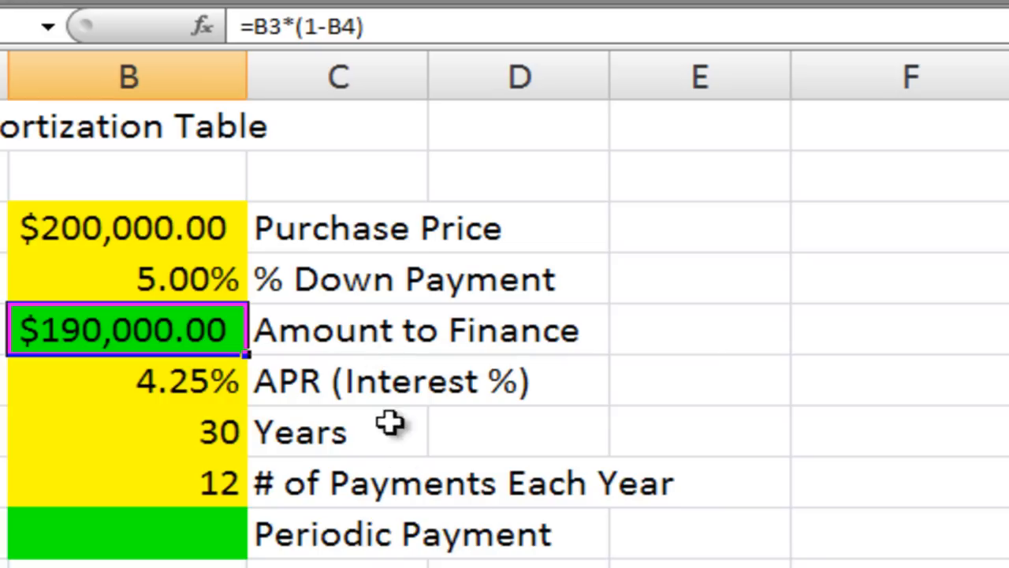
left_click(118, 528)
left_click_drag(198, 227, 194, 466)
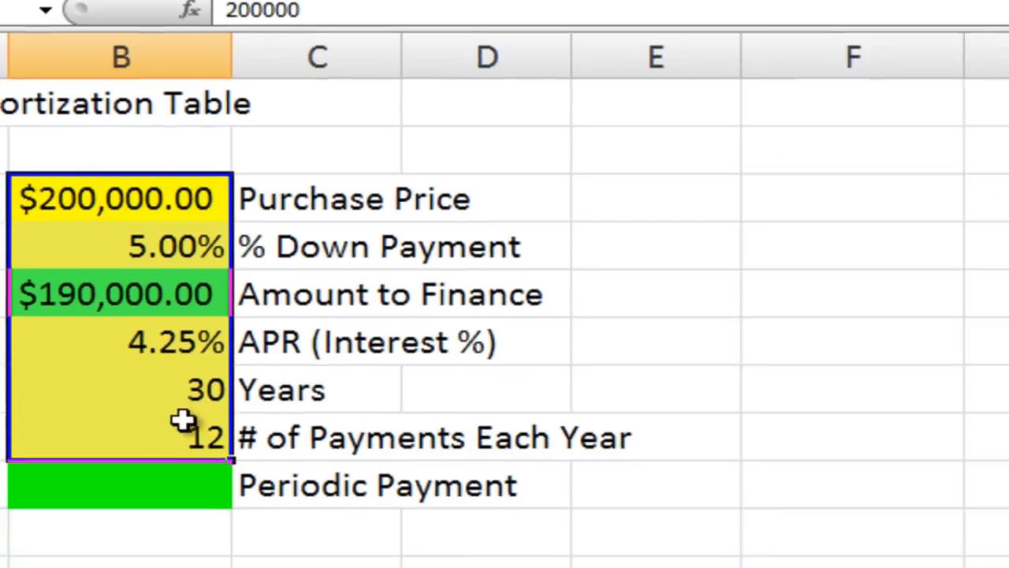
- Start a formula in the green Periodic Payment cell and insert the PMT function from the Financial category
left_click(173, 471)
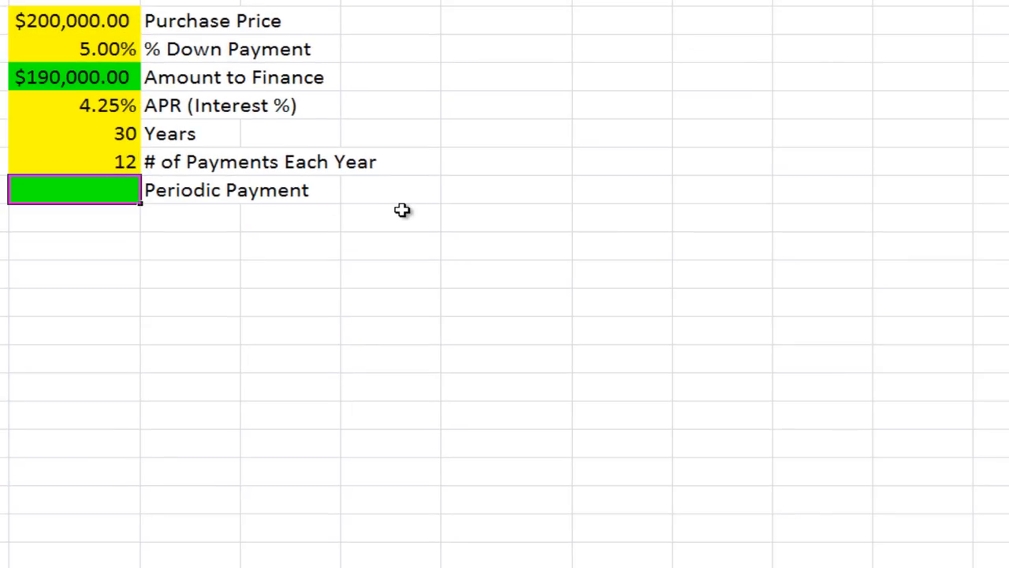
type("=")
key("shift+F3")
left_click_drag(417, 209, 341, 226)
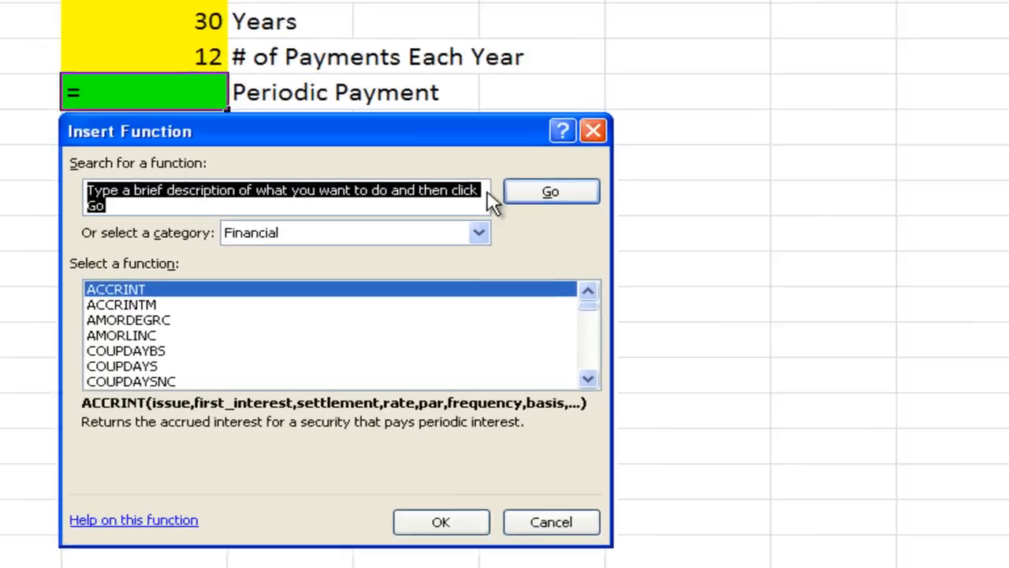
left_click(482, 231)
left_click(438, 280)
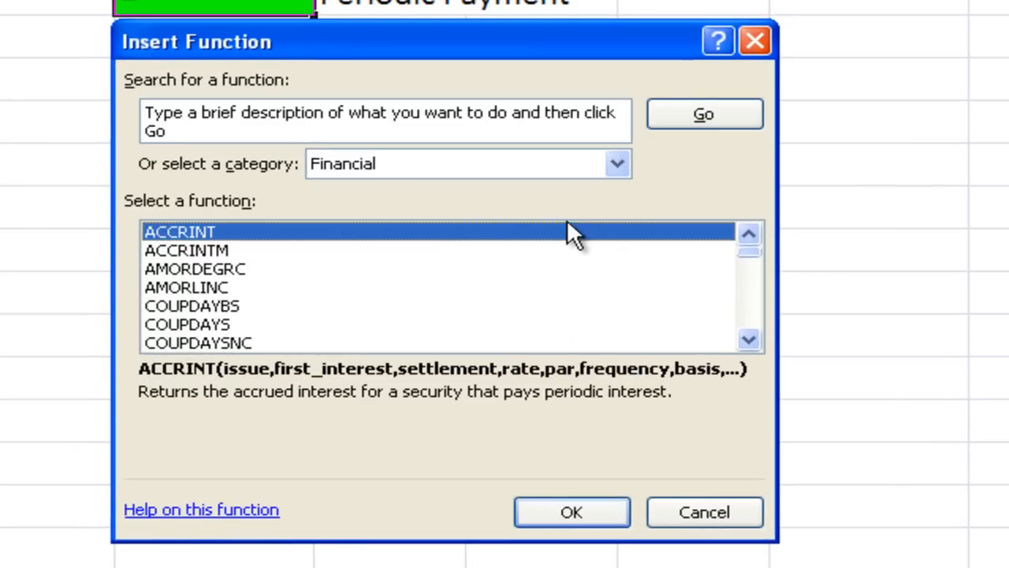
scroll(750, 323, "down", 6)
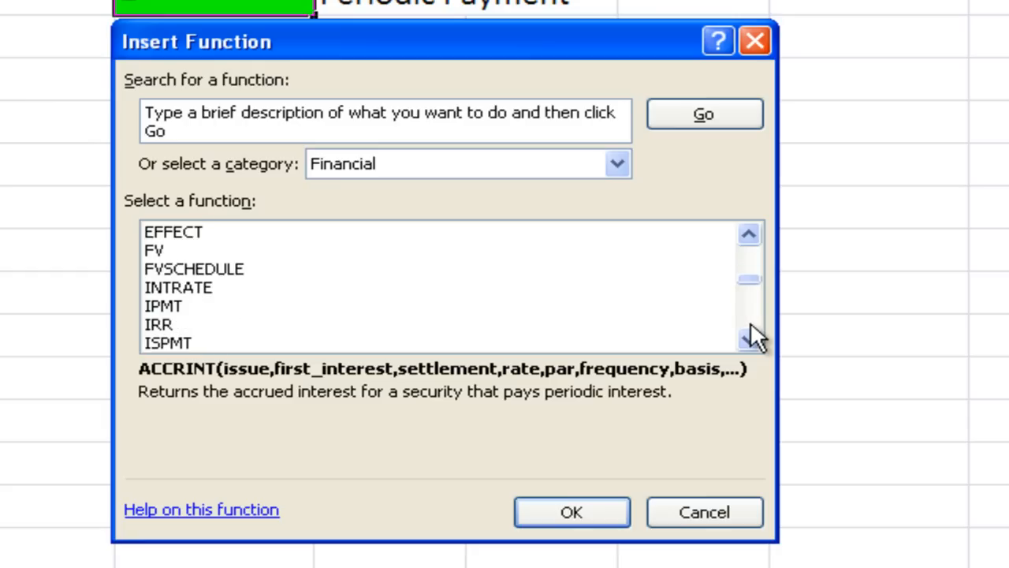
scroll(750, 323, "down", 2)
scroll(750, 324, "down", 2)
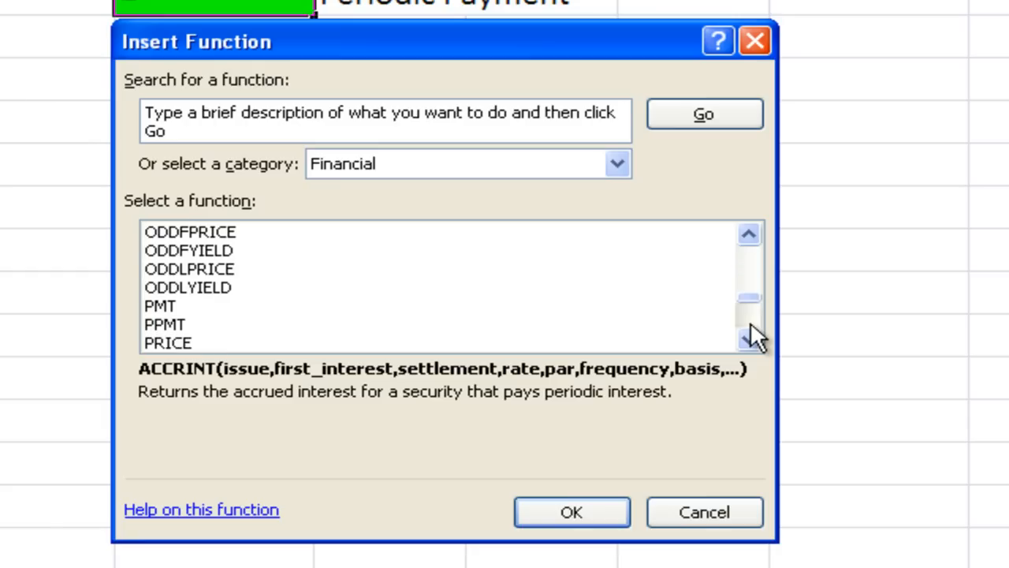
left_click(154, 307)
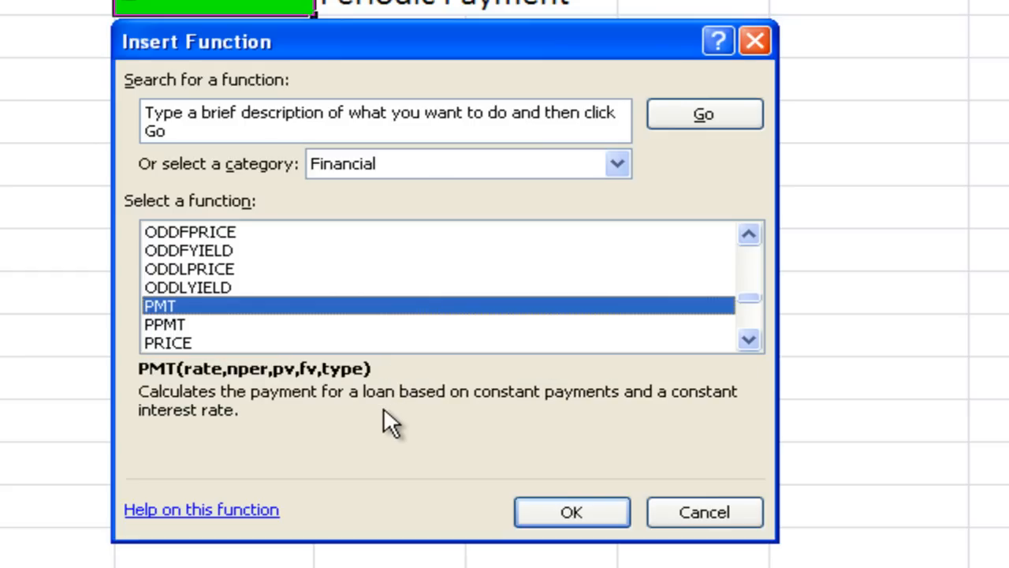
left_click(540, 514)
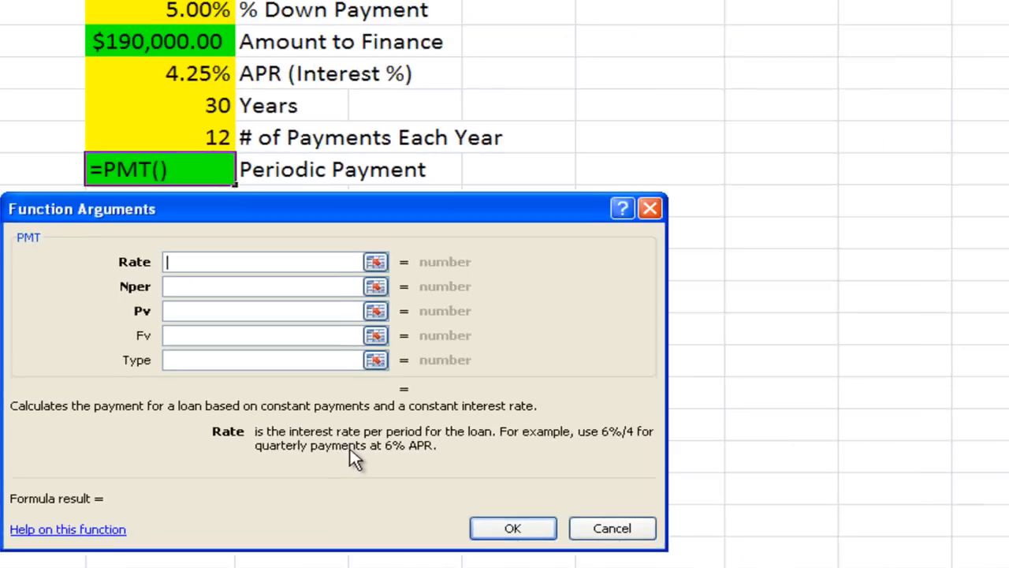
- Set the PMT Rate argument to B6/B8 and the Nper argument to B7*B8
left_click(270, 0)
type("/B8")
left_click(270, 0)
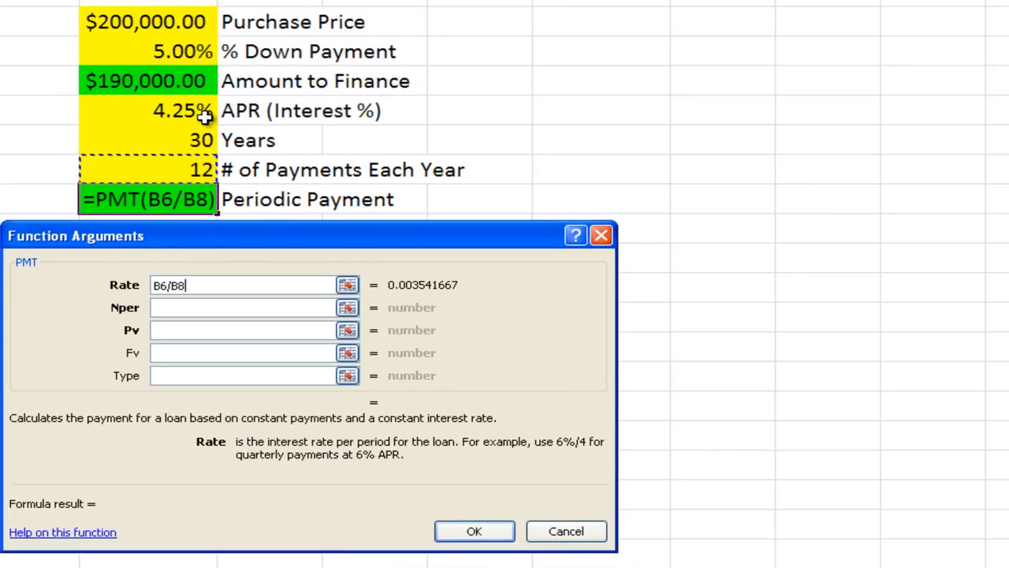
left_click(202, 309)
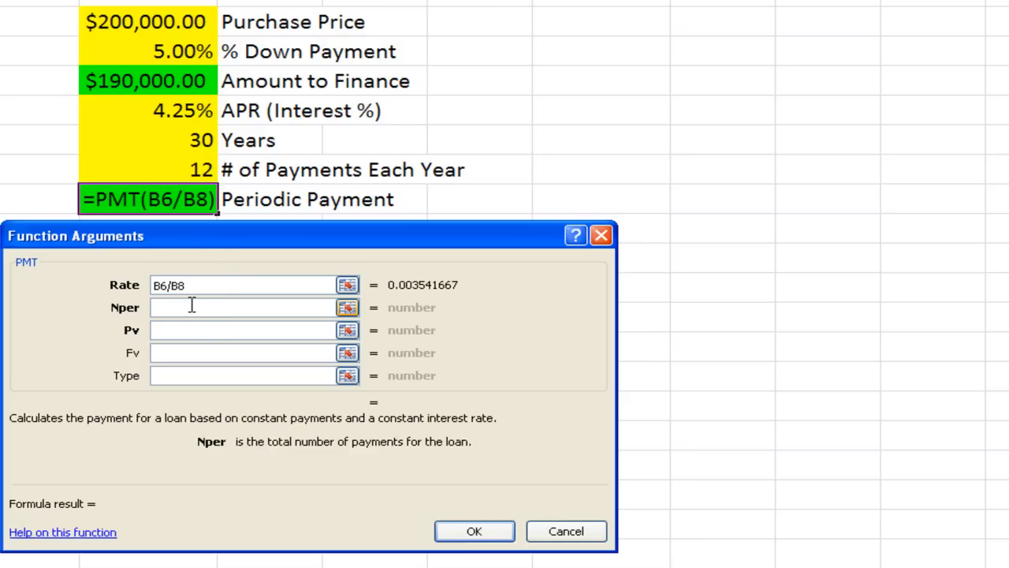
left_click(158, 141)
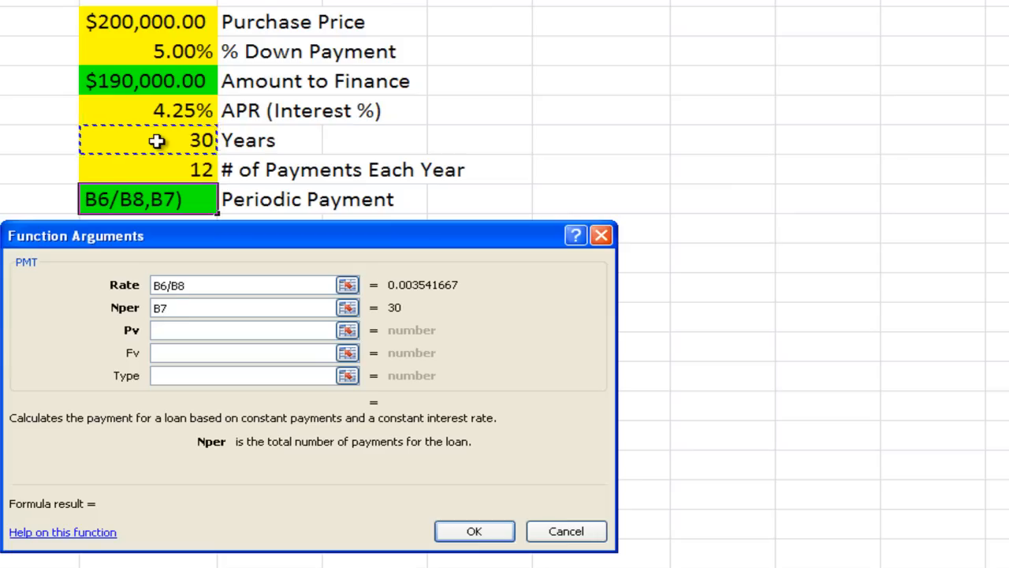
type("*")
left_click(162, 166)
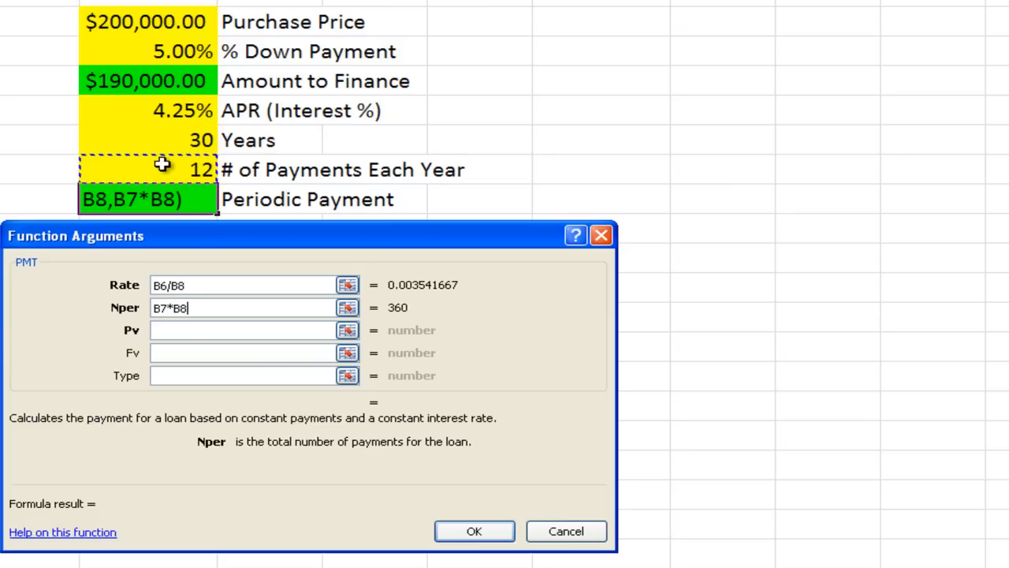
- Set the PMT Pv argument to B5, with Fv and Type both 0, and accept the function
left_click(200, 329)
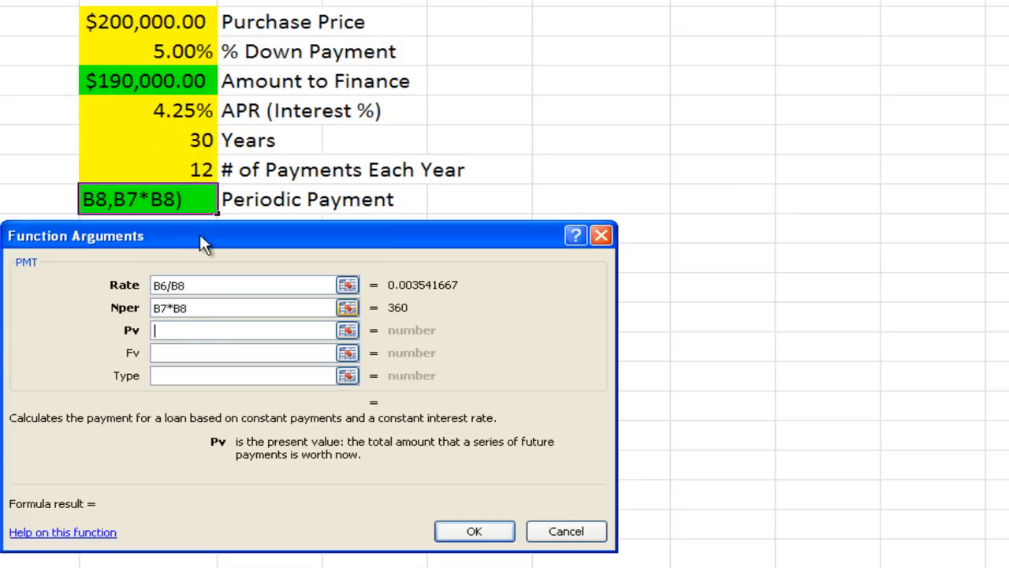
left_click(163, 78)
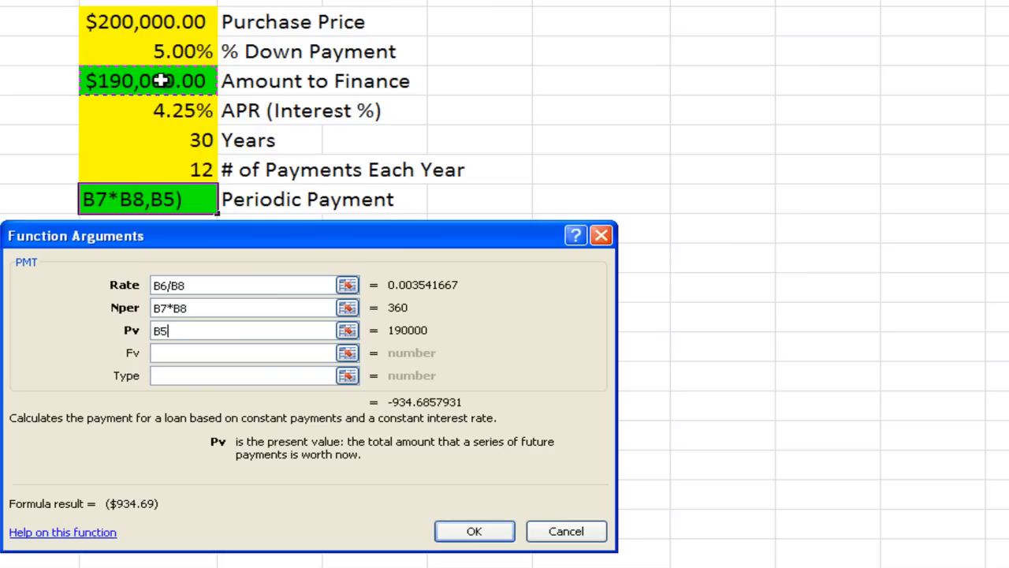
left_click(202, 356)
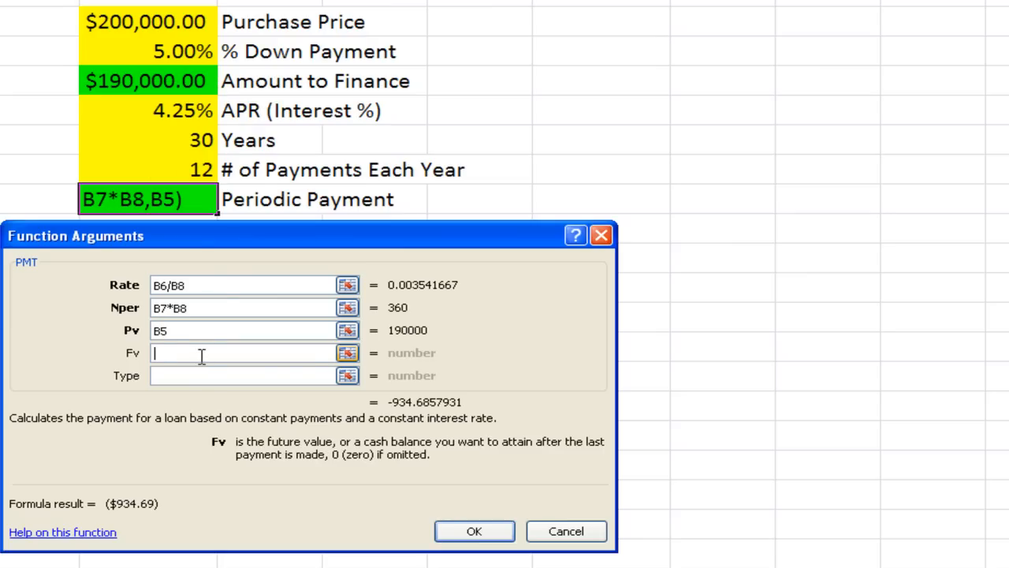
type("0")
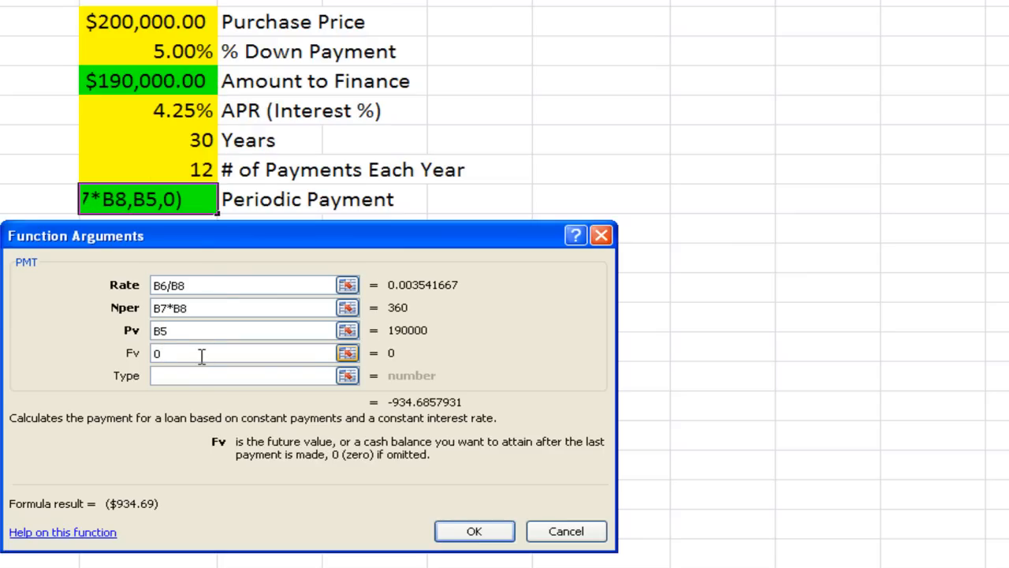
left_click(186, 375)
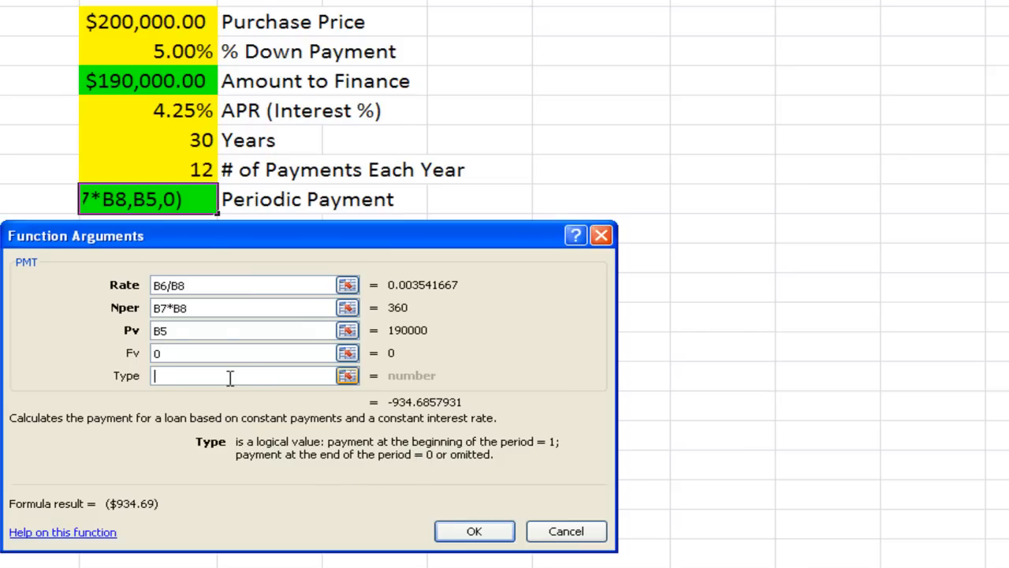
type("0")
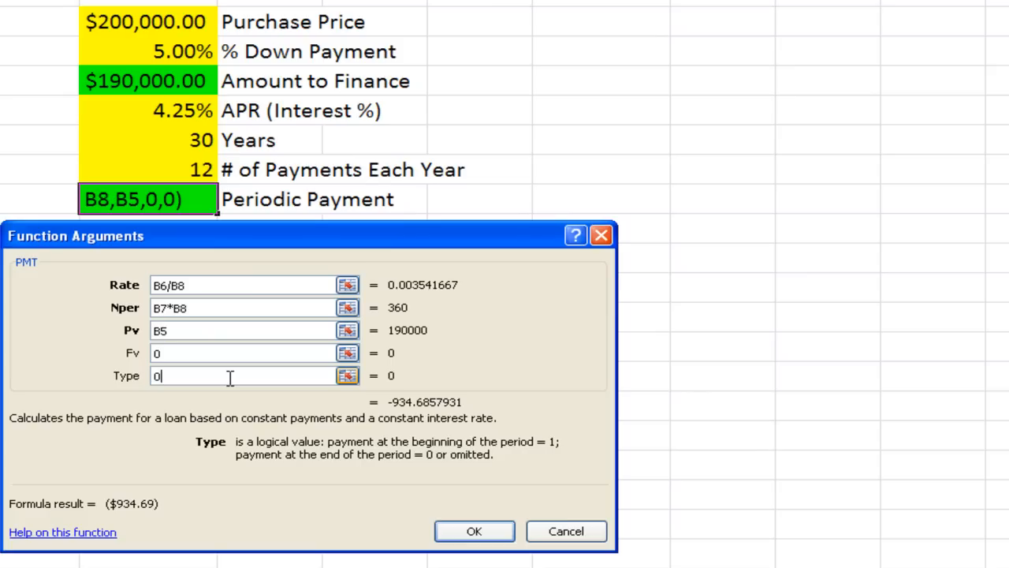
left_click(447, 531)
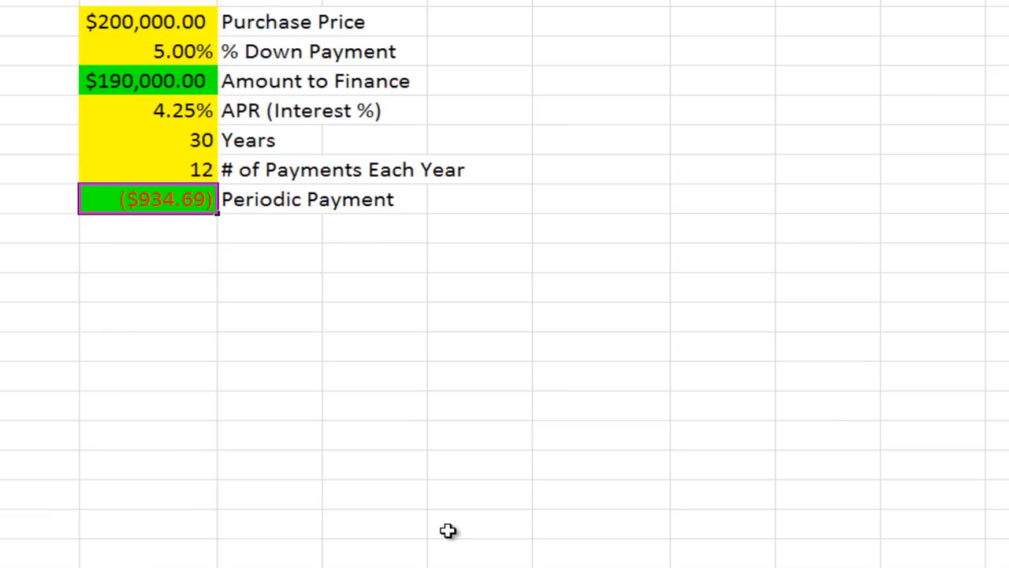
- Start the table's header row two rows below the Periodic Payment row with the headings Period and Beg. Loan
key("Down")
key("Down")
key("Left")
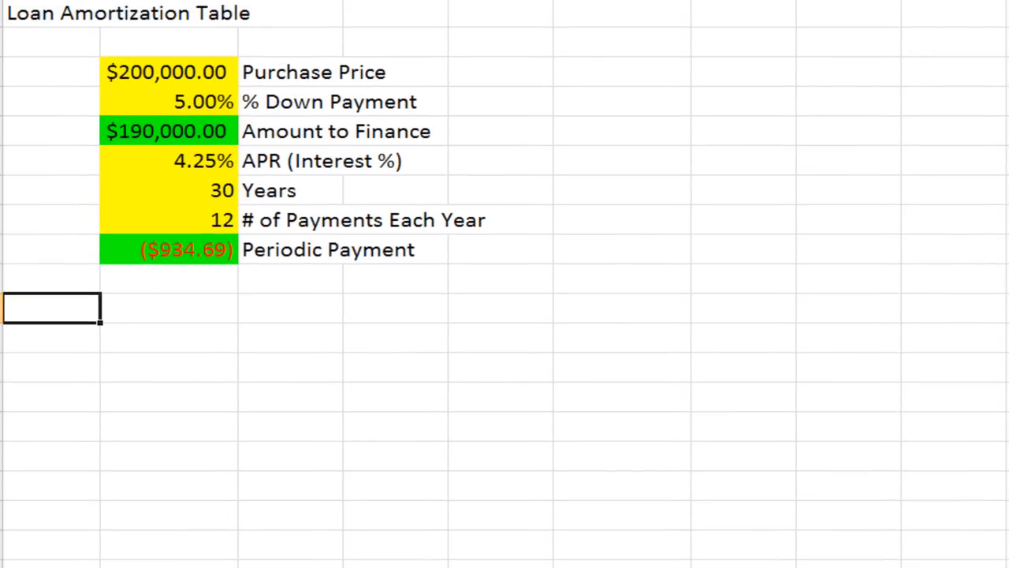
type("Period")
key("Return")
key("Up")
key("Right")
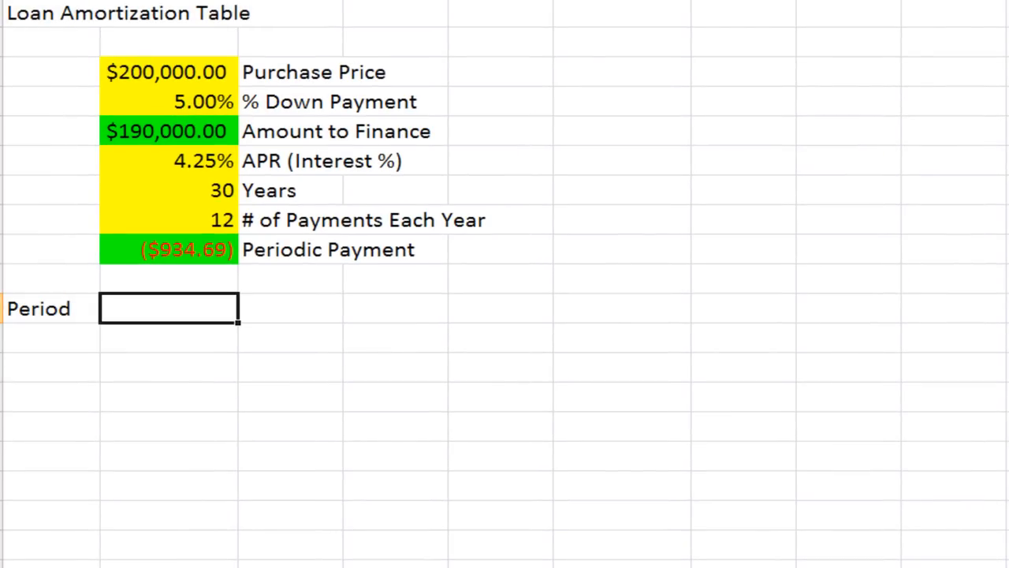
key("Left")
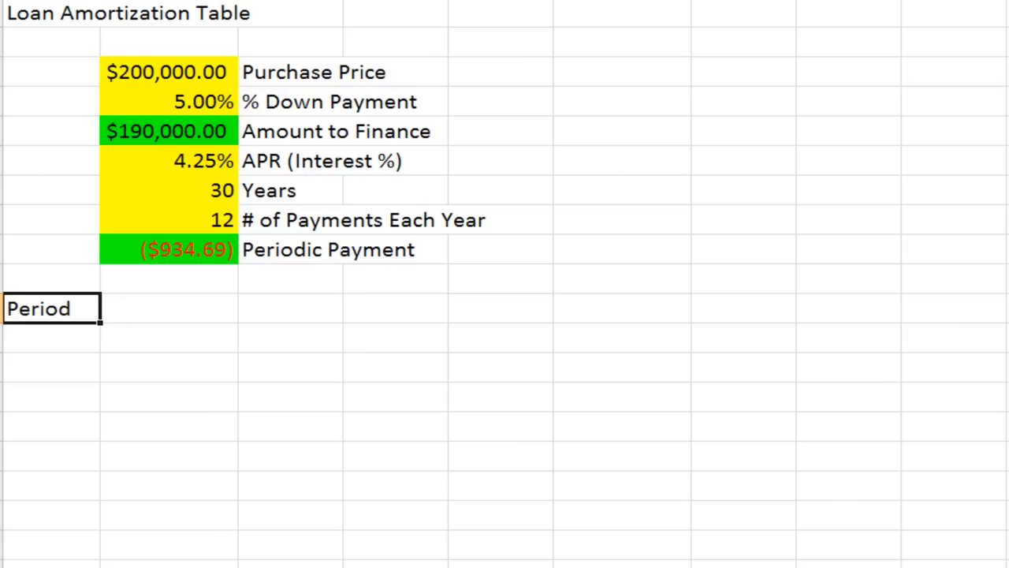
key("Right")
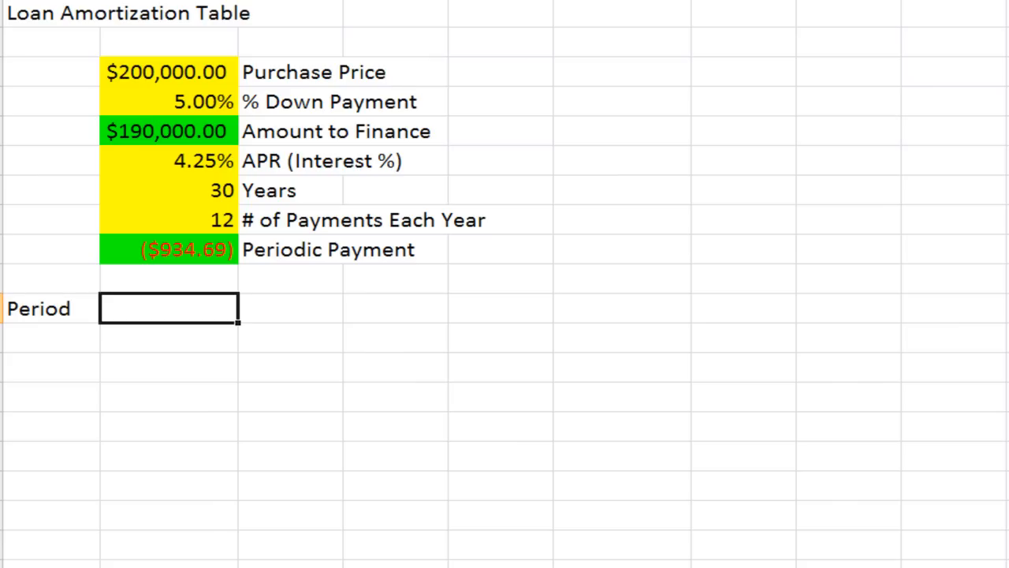
type("Beg. Loan")
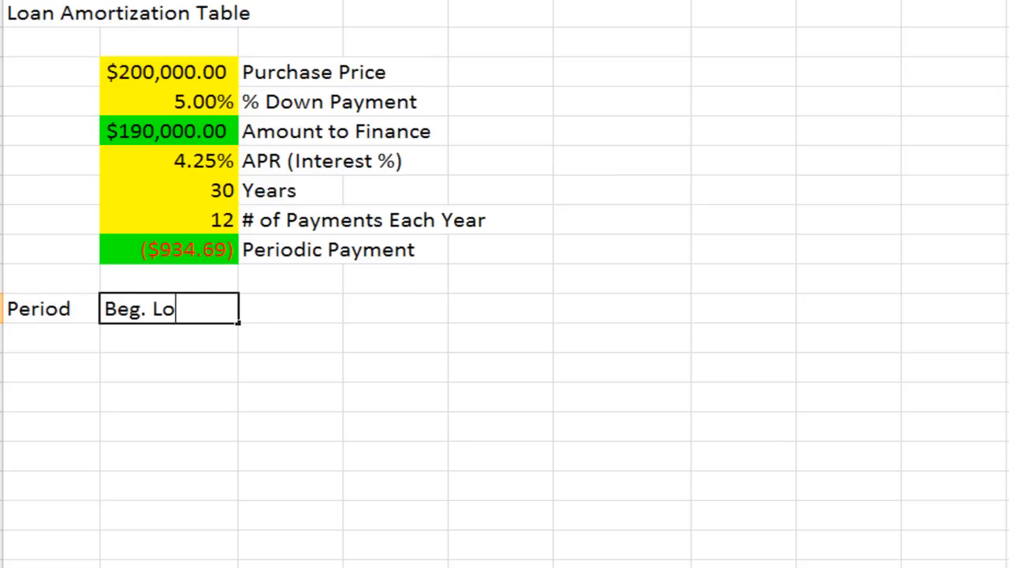
key("Right")
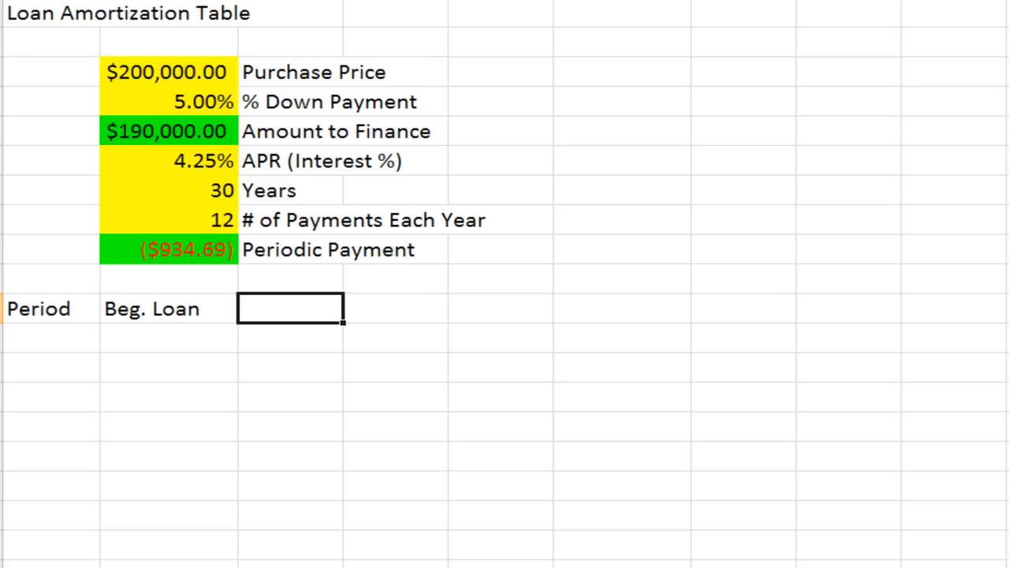
- Continue the header row with the headings Payment, Interest, Principle and End Loan
type("Payment")
key("Right")
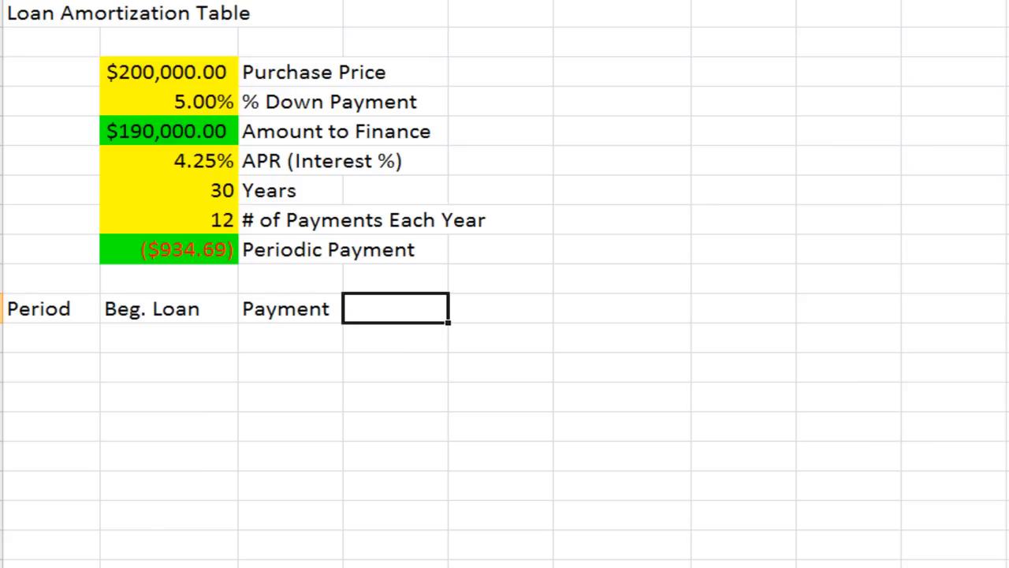
type("Interest")
key("Right")
type("Principle")
key("Right")
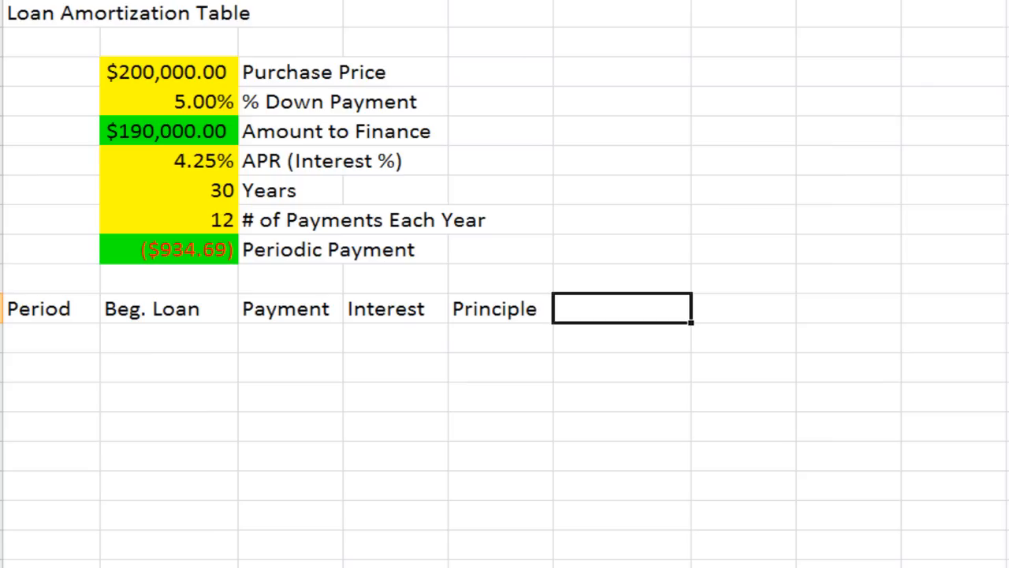
type("End Loan")
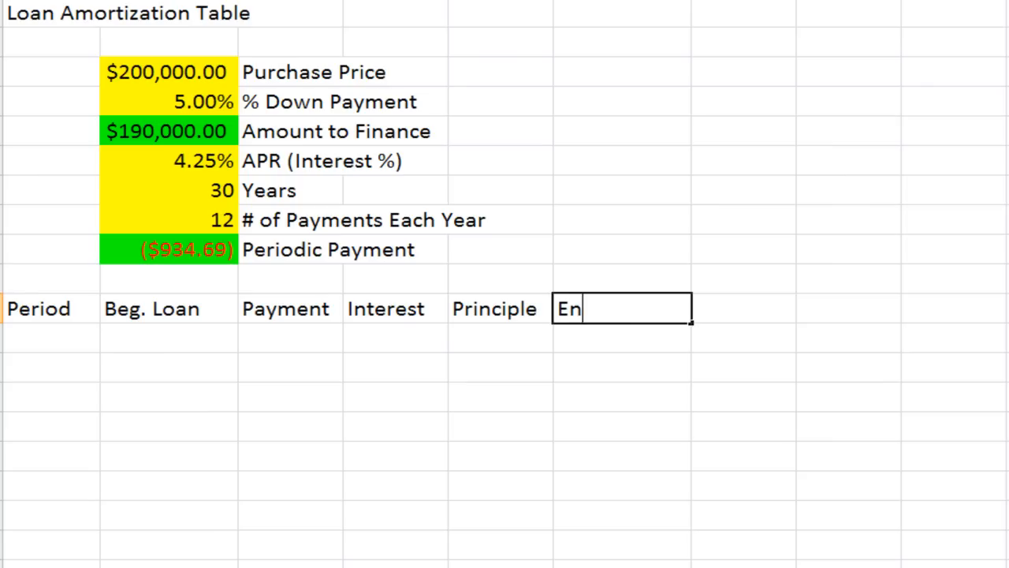
key("Return")
- Enter 1 and 2 under Period and extend the series down the column to 360
key("Left")
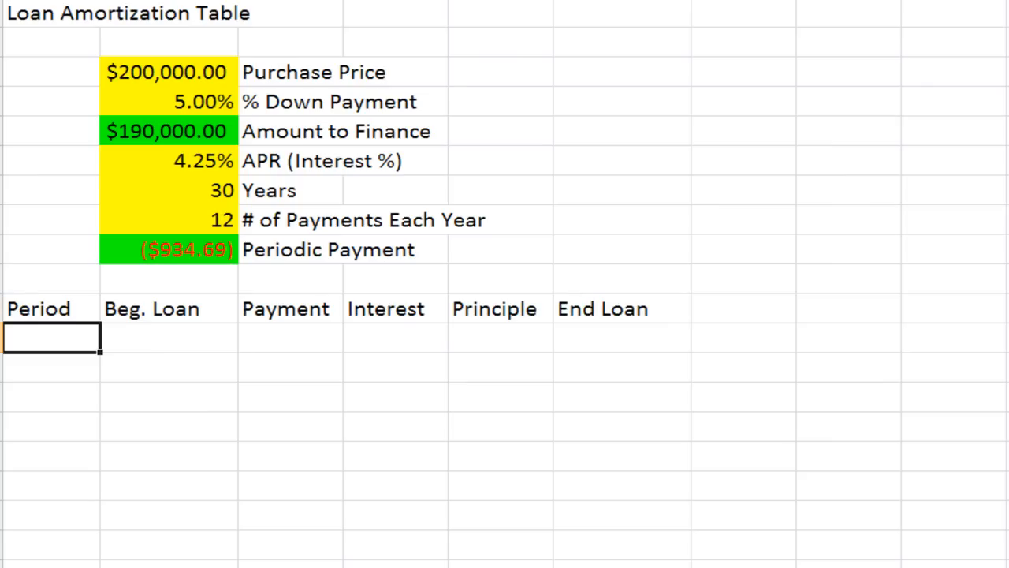
type("1")
key("Return")
type("2")
left_click_drag(51, 337, 52, 367)
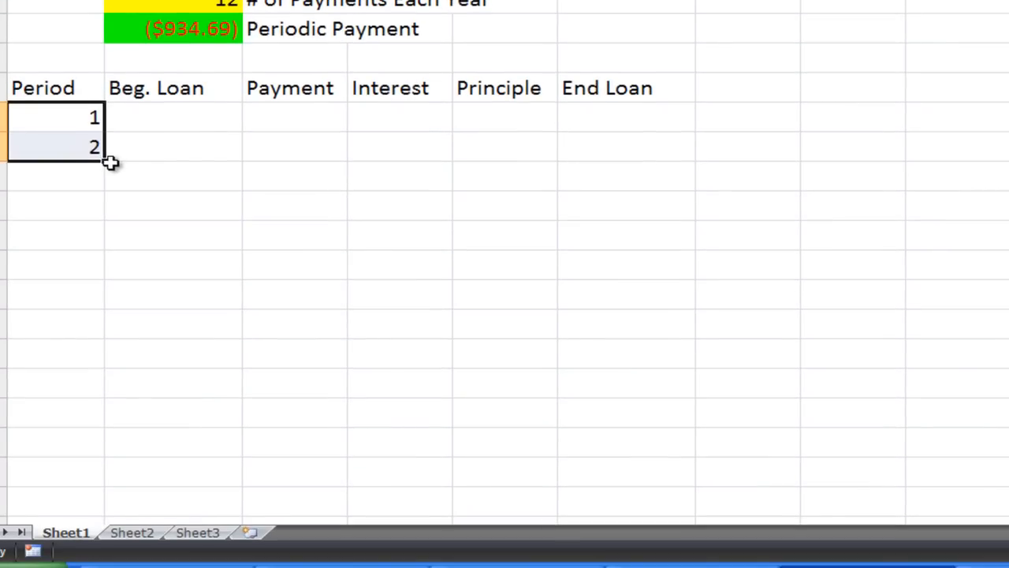
left_click_drag(103, 272, 78, 567)
left_click_drag(81, 484, 76, 504)
left_click(74, 476)
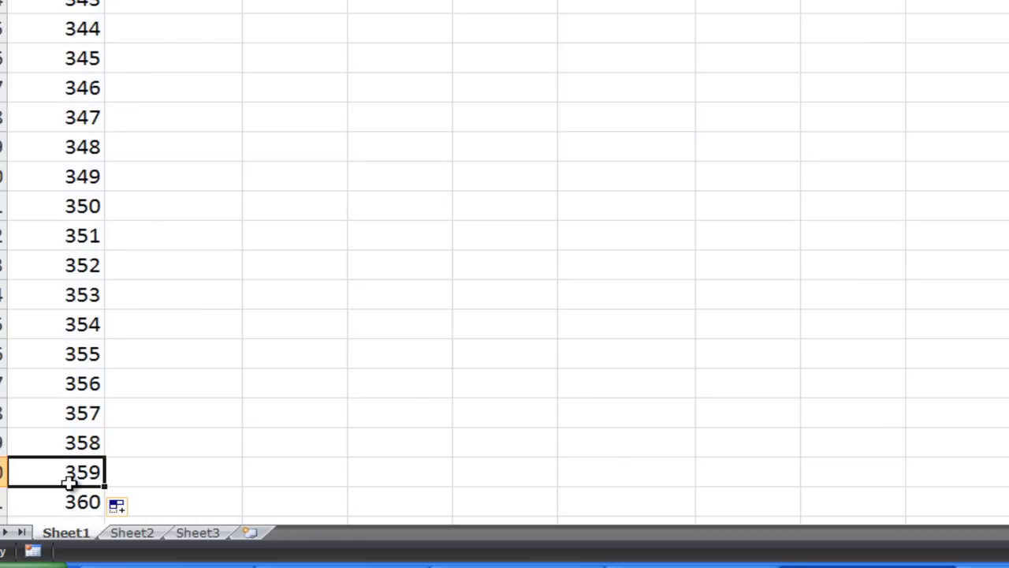
- Link the Beg. Loan cell of period 1 to the Amount to Finance value with =B5
scroll(70, 482, "up", 20)
scroll(69, 483, "up", 3)
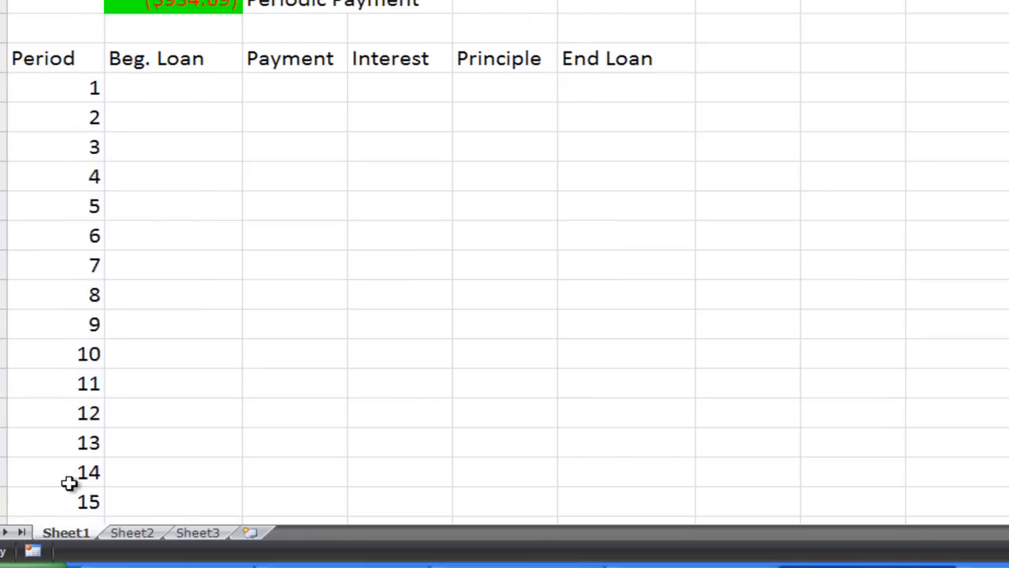
key("ctrl+Up")
key("Right")
key("Down")
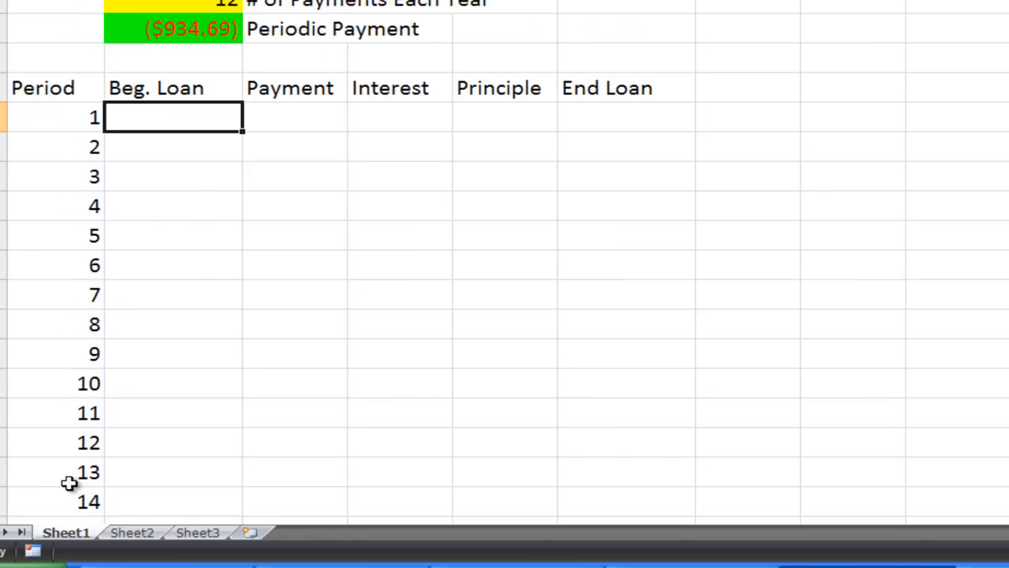
type("=")
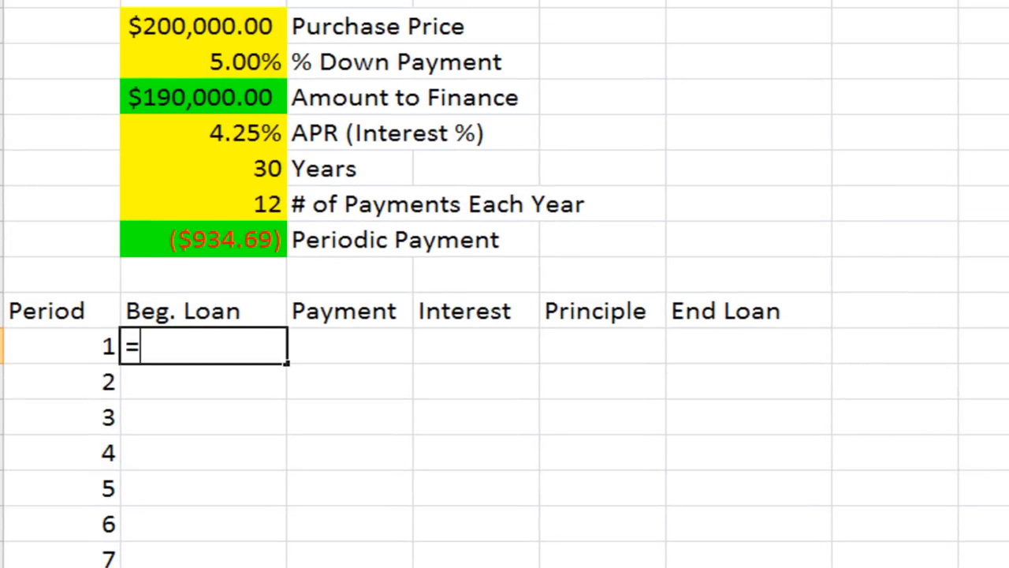
left_click(226, 101)
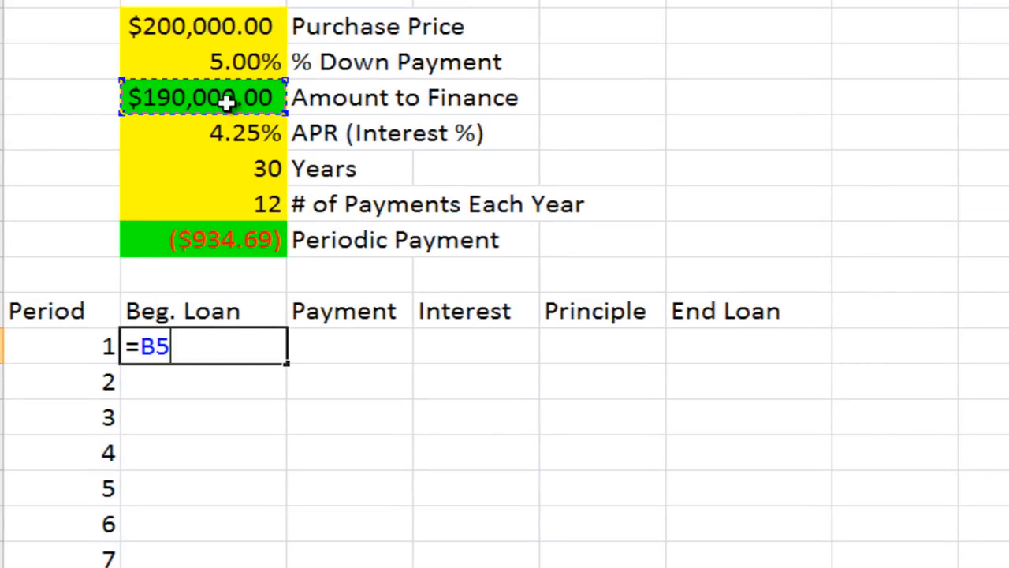
key("Return")
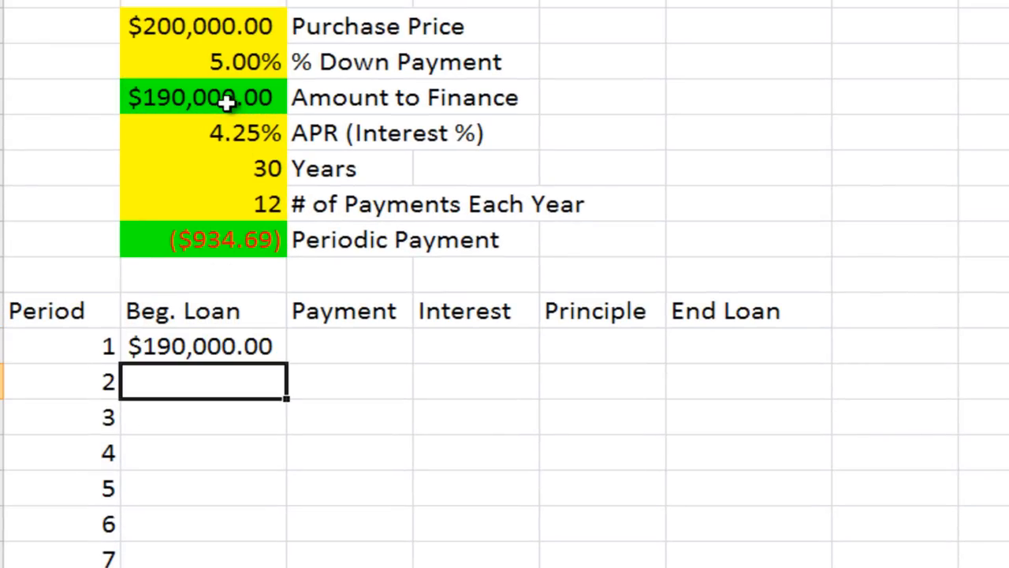
- Link the Payment cell of period 1 to the Periodic Payment value with the absolute reference $B$9
key("Up")
key("Right")
type("=")
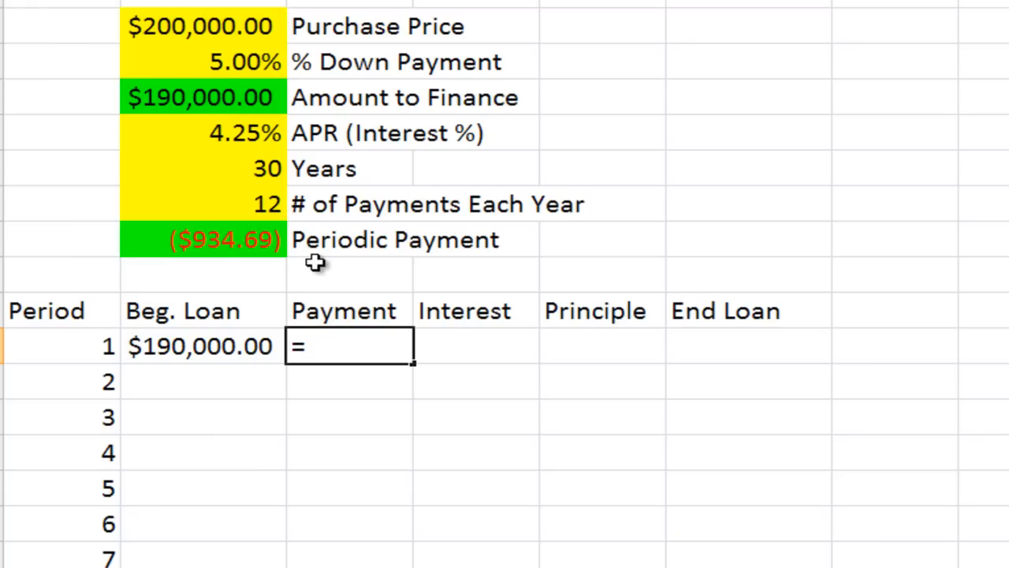
left_click(234, 247)
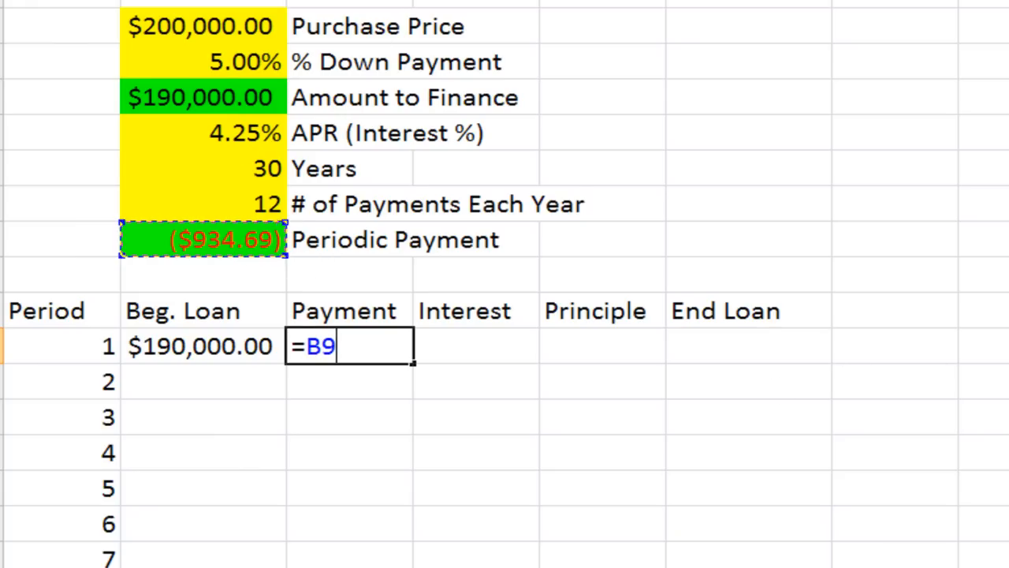
key("F4")
key("ctrl+Return")
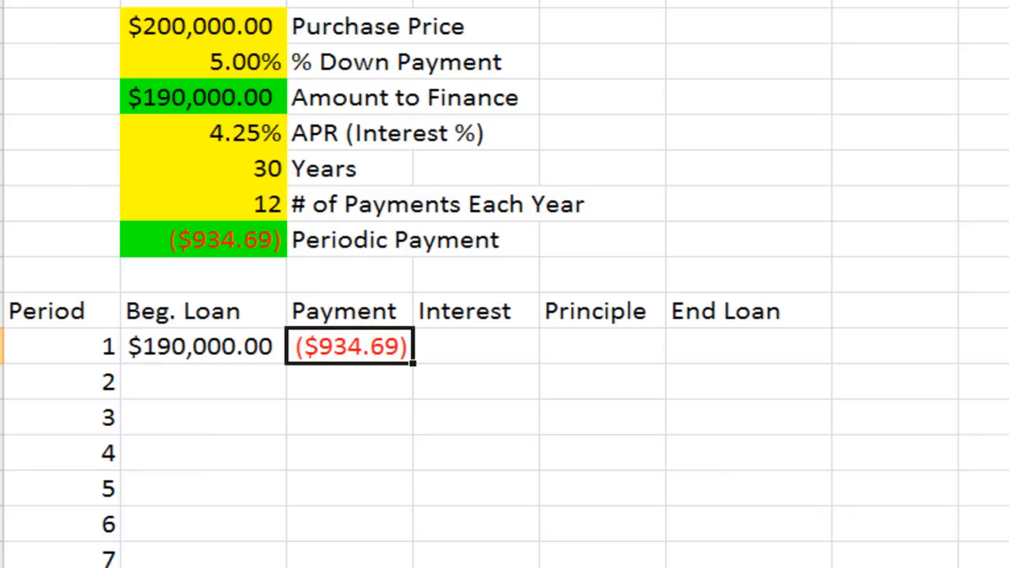
- Write the period 1 Interest formula =B12*(B6/B8), multiplying the beginning loan by the APR per payment period
left_click(512, 348)
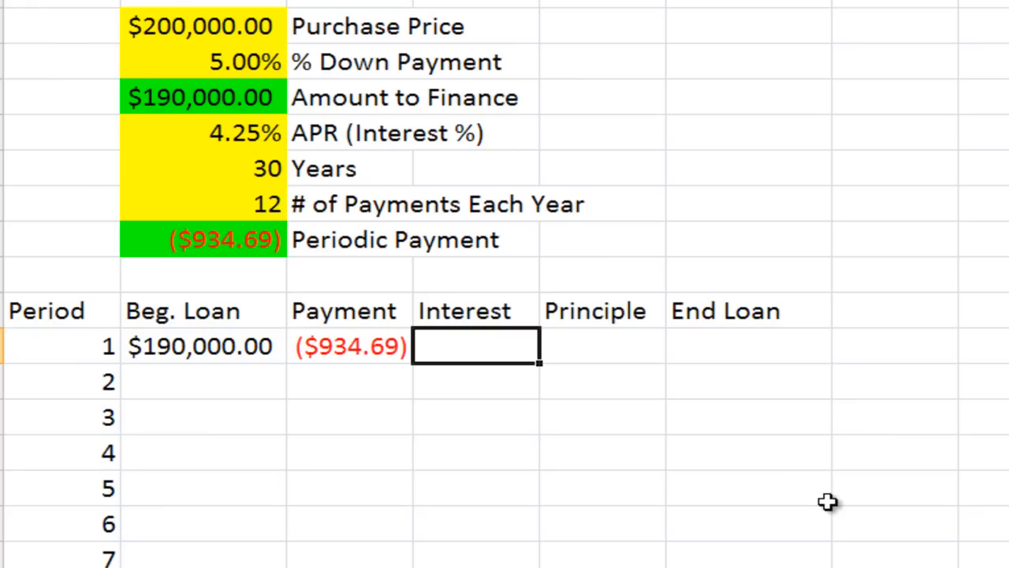
type("=")
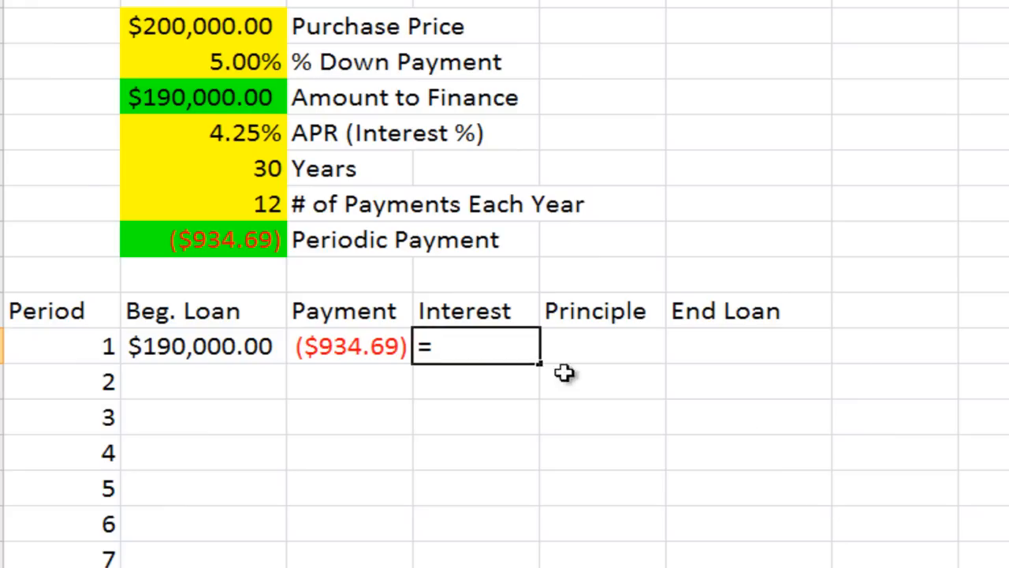
left_click(260, 347)
type("*(")
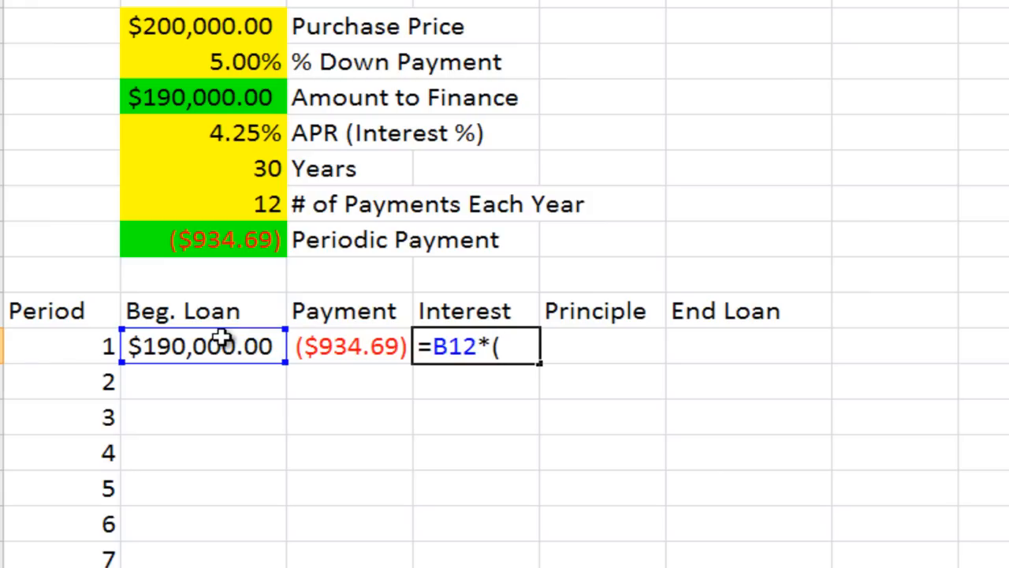
left_click(268, 133)
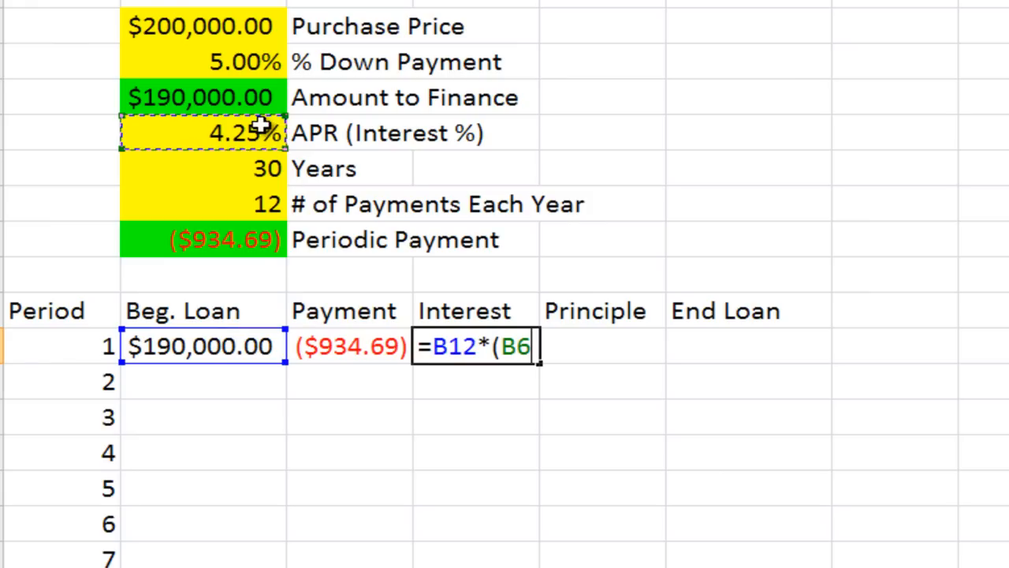
type("/")
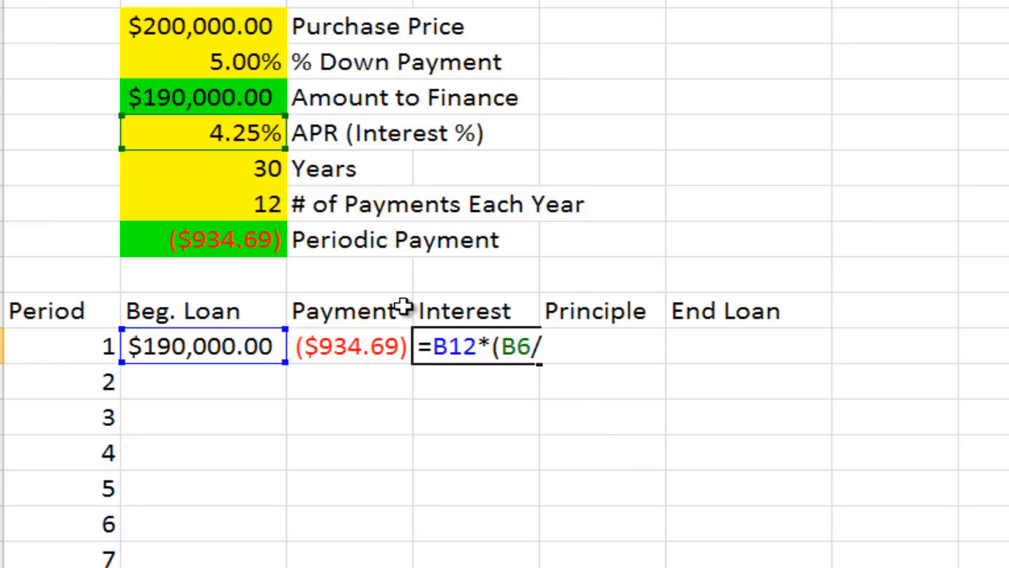
left_click(228, 205)
type(")")
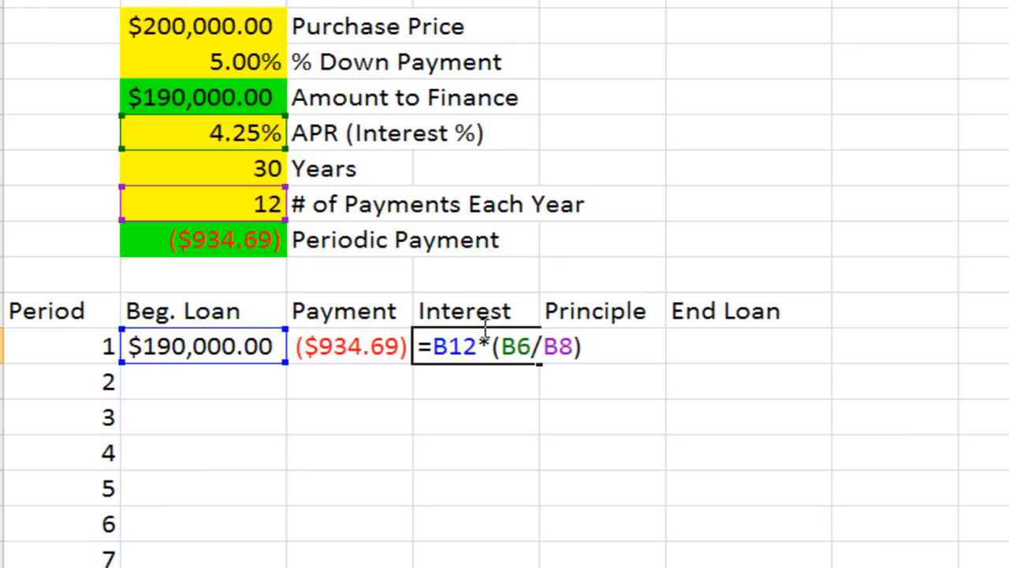
- Make the B6 and B8 references in the Interest formula absolute and enter the formula
left_click(514, 347)
key("F4")
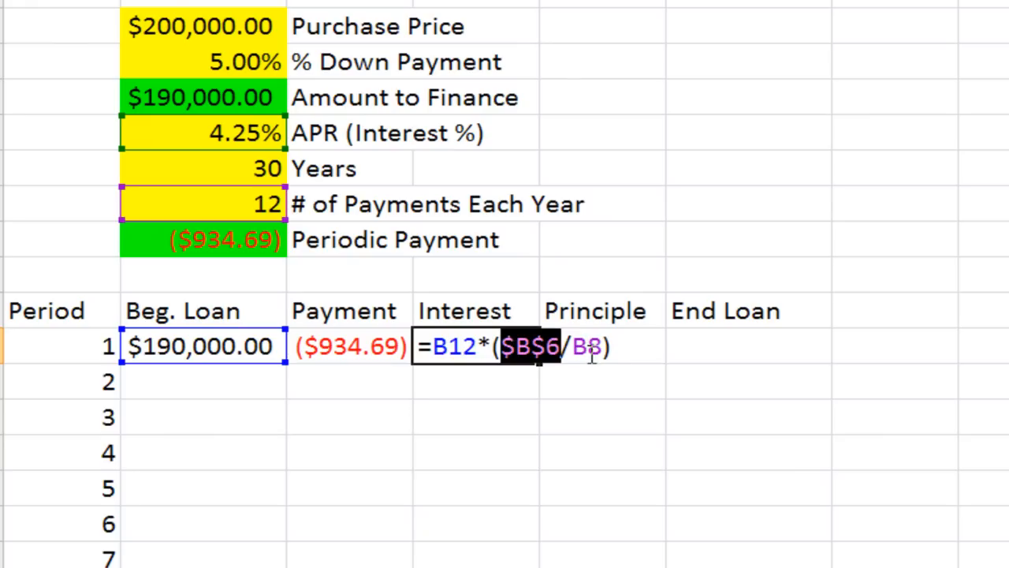
left_click(588, 347)
key("F4")
key("Return")
left_click(586, 347)
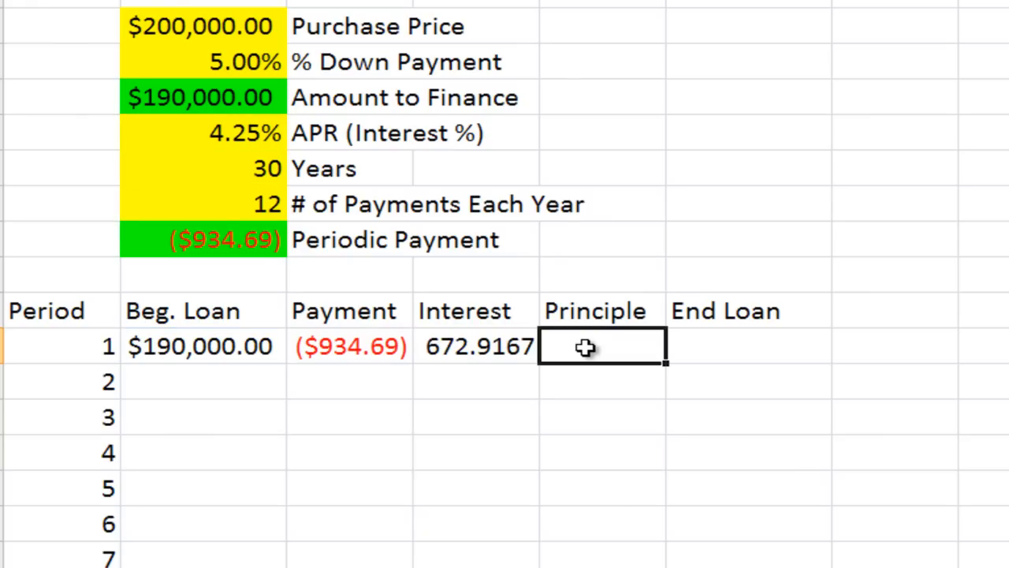
- Review the Payment and Interest amounts of period 1 alongside the empty Principle cell
key("Left")
key("Left")
key("Right")
key("Right")
key("Left")
key("Left")
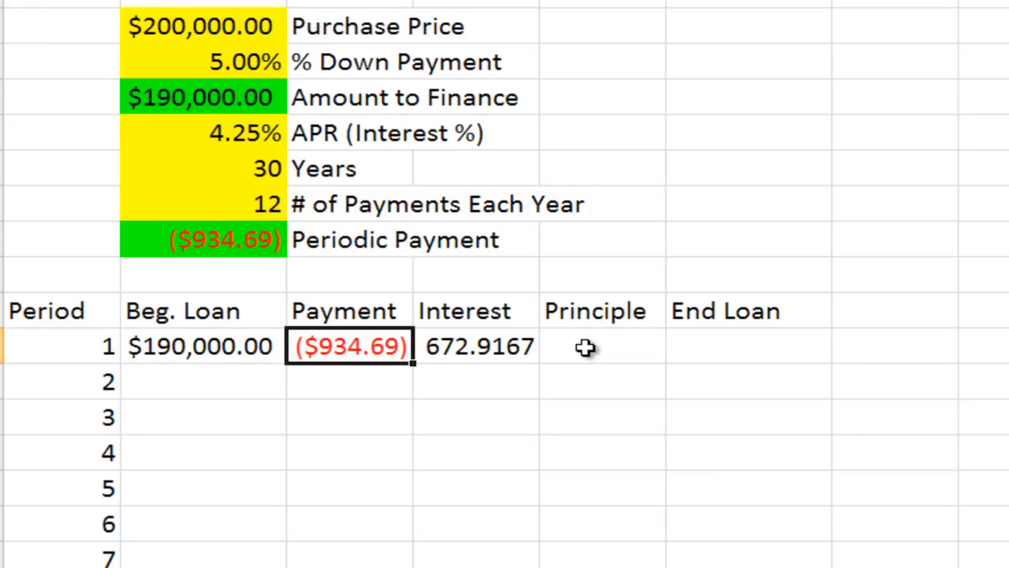
key("Right")
key("Right")
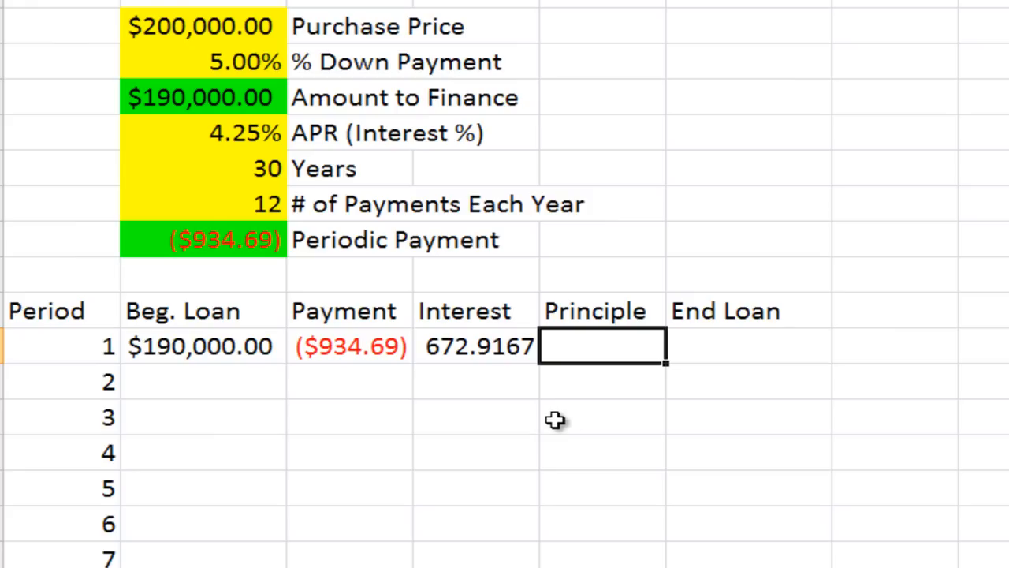
- Enter the period 1 Principle formula as =C12+D12, adding the Payment and Interest cells
type("=")
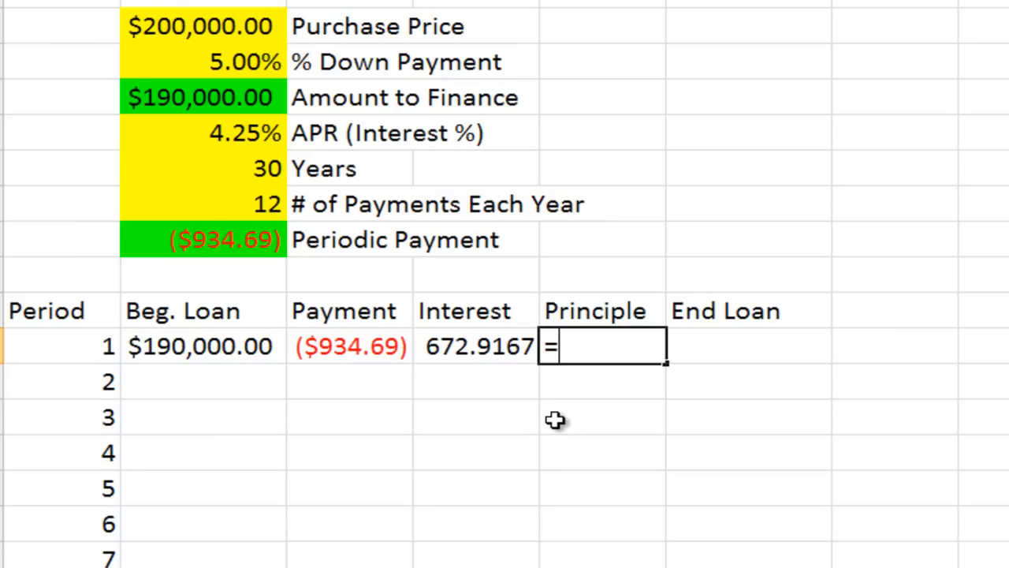
key("Left")
key("Left")
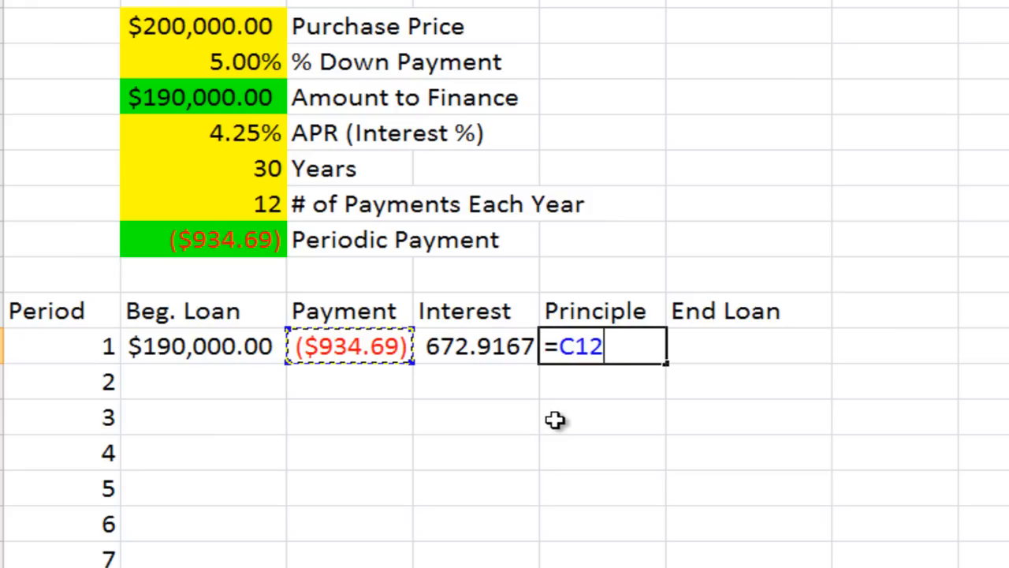
type("+")
key("Left")
key("Return")
key("Up")
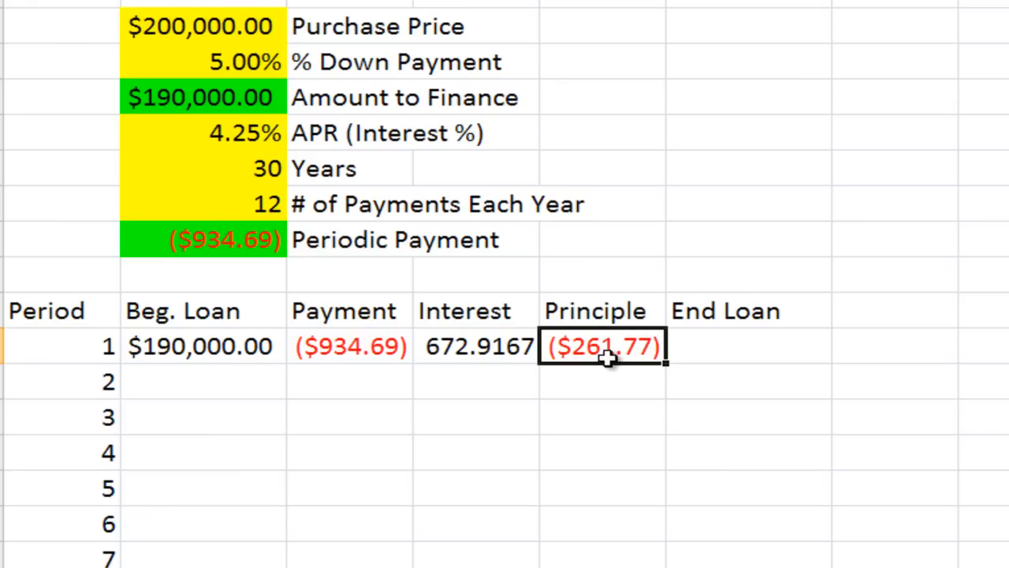
left_click(364, 356)
- Enter the period 1 End Loan formula =B12+E12, adding the beginning loan and the Principle amount
left_click(778, 348)
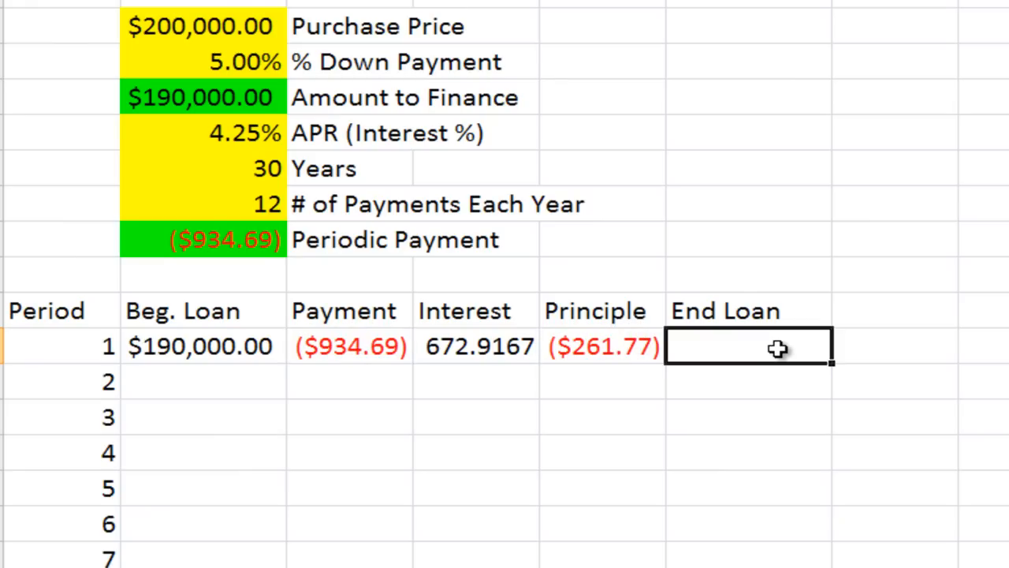
type("=")
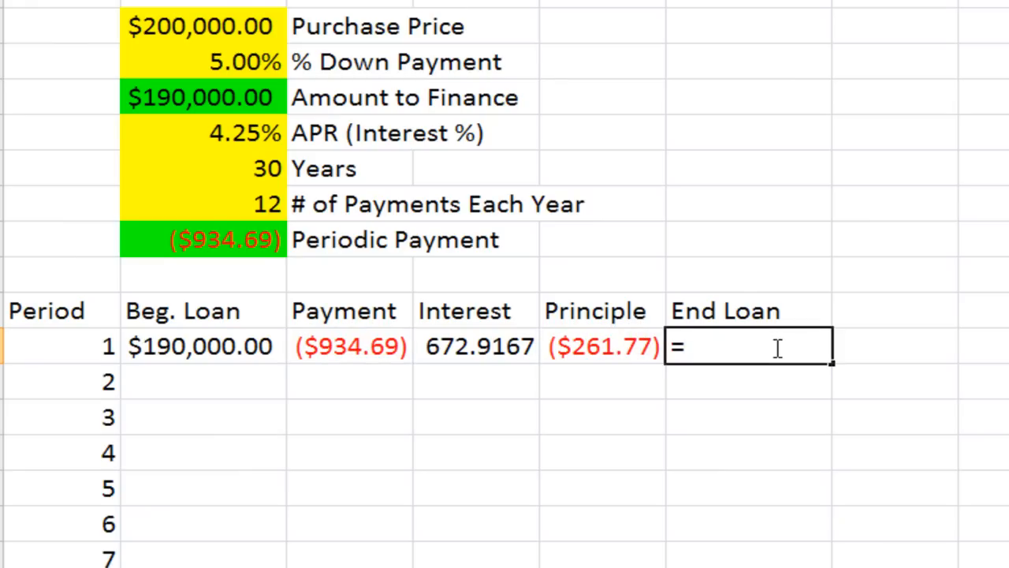
key("Left")
key("Left")
key("Left")
key("Left")
type("+")
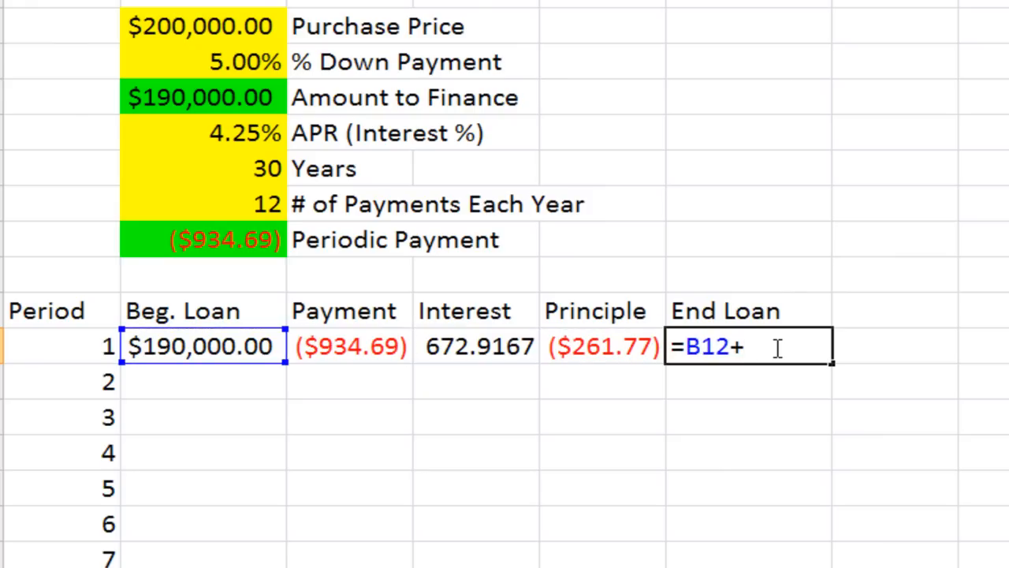
key("Left")
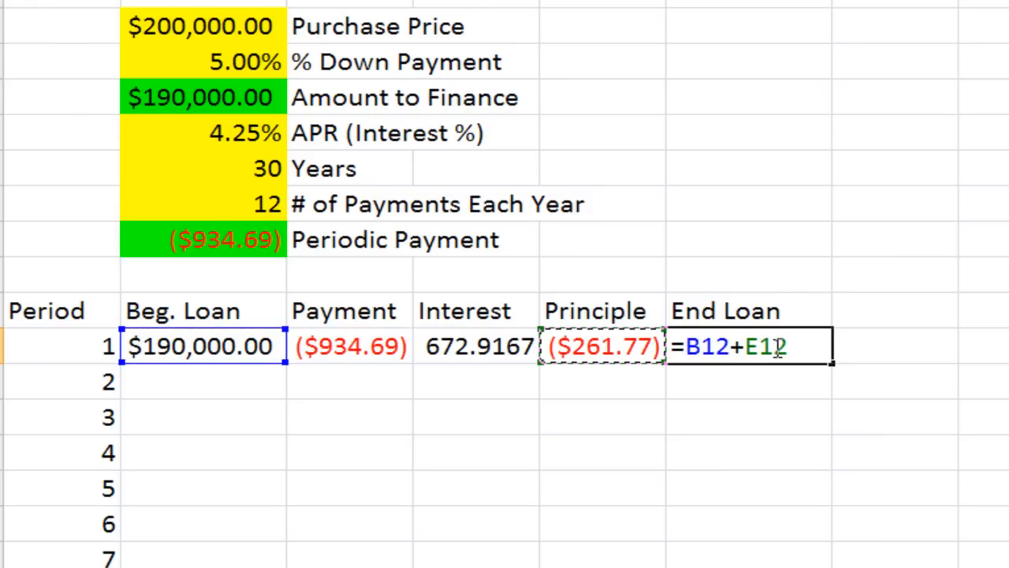
key("Return")
left_click(776, 347)
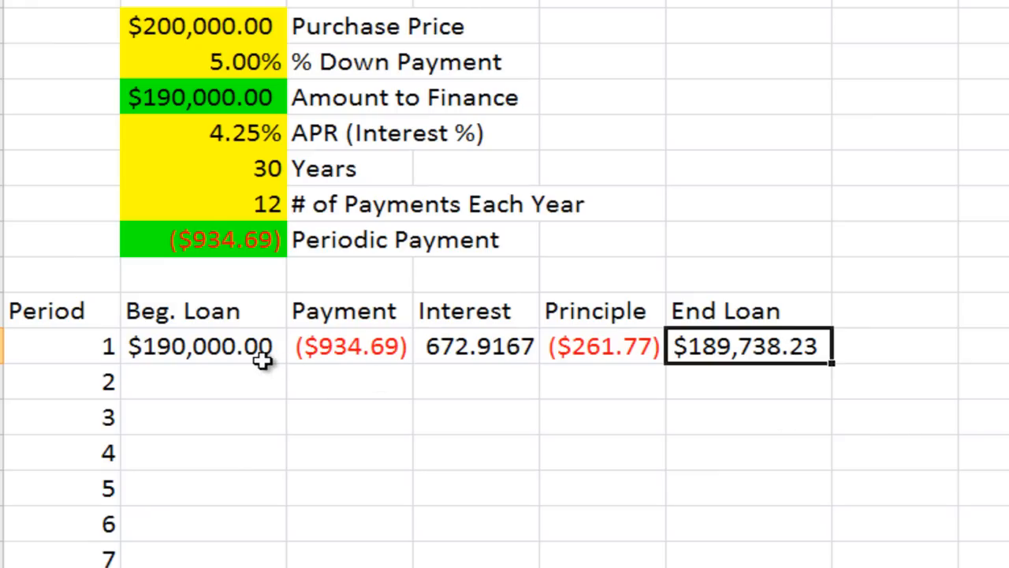
- Format the period 1 Interest cell as currency with two decimals
left_click(460, 347)
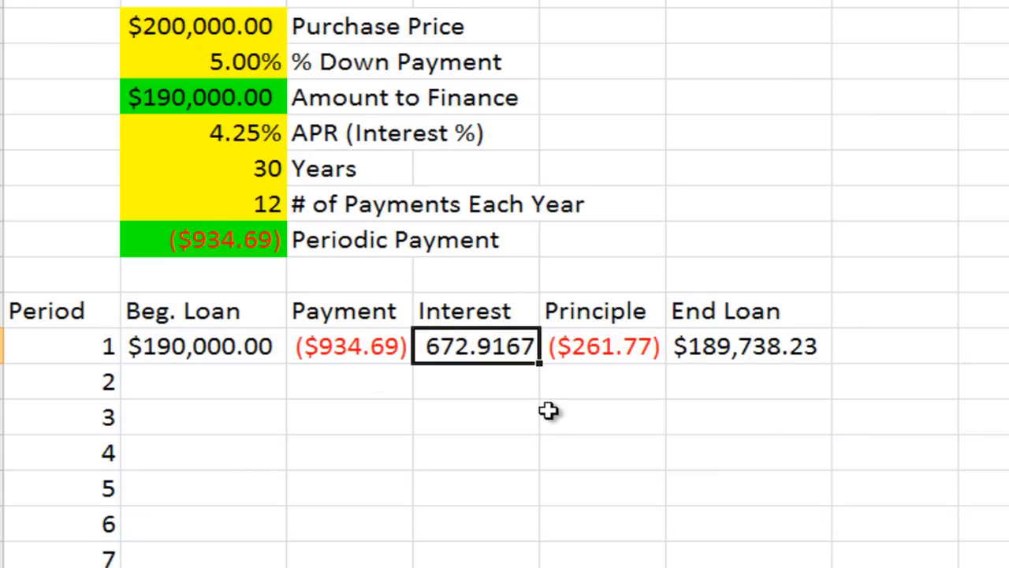
key("ctrl+shift+4")
- Link the Beg. Loan cell of period 2 to the End Loan cell of period 1
key("Down")
key("Left")
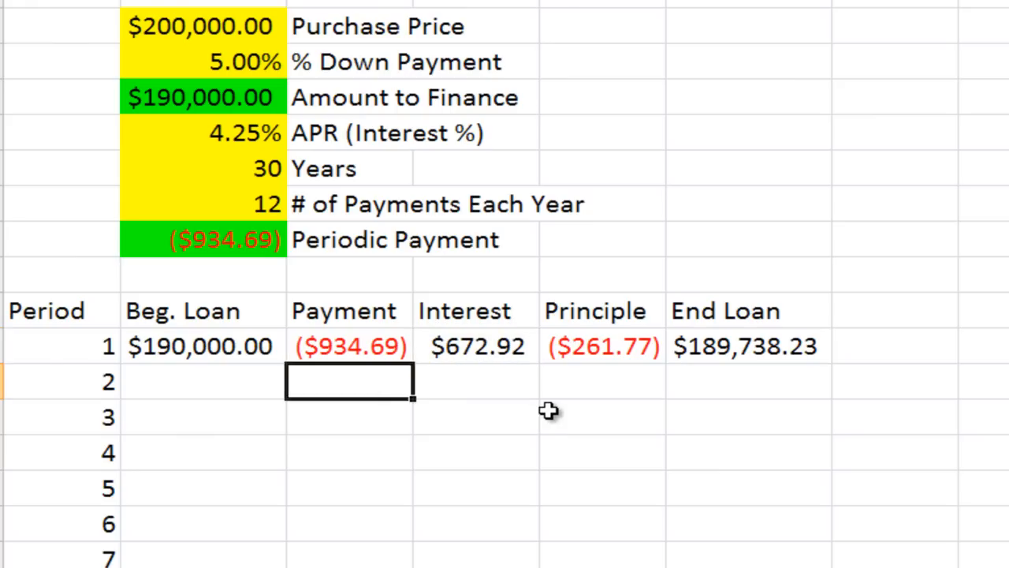
key("Left")
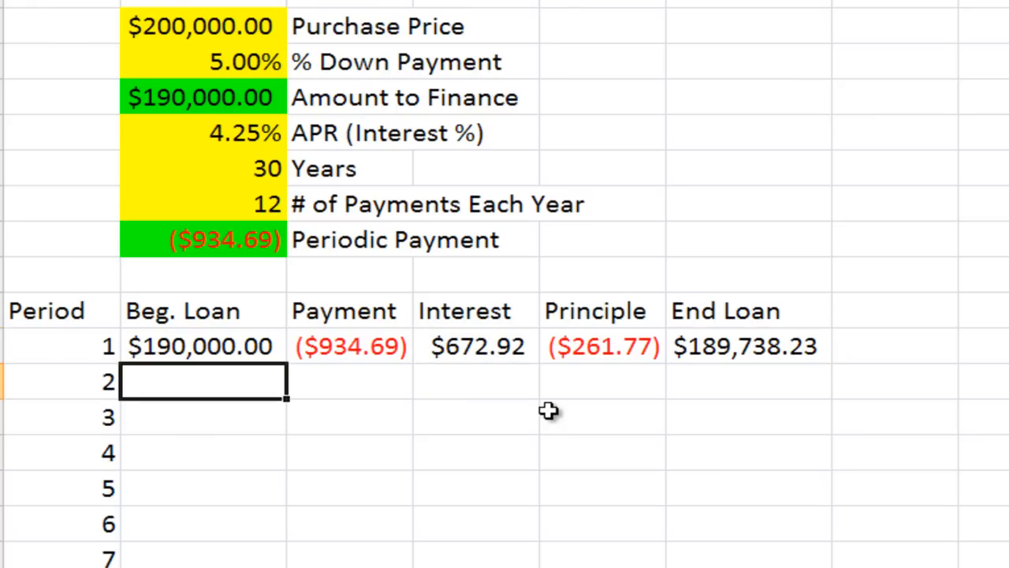
type("=")
key("Up")
key("Right")
key("Right")
key("Right")
key("Right")
key("Return")
- Fill the period 1 Payment, Interest, Principle and End Loan formulas down into the period 2 row
key("Up")
key("Up")
key("shift+Right")
key("Right")
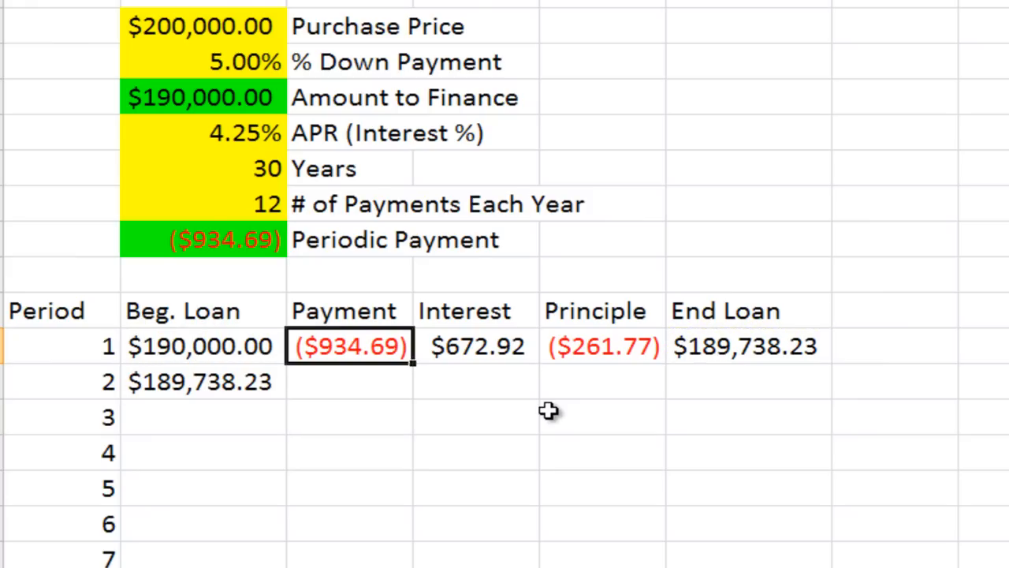
key("shift+Right")
key("shift+Right")
key("shift+Right")
left_click_drag(831, 361, 829, 399)
- Fill the period 2 formulas from Beg. Loan through End Loan down to period 360
left_click_drag(237, 384, 807, 387)
double_click(832, 399)
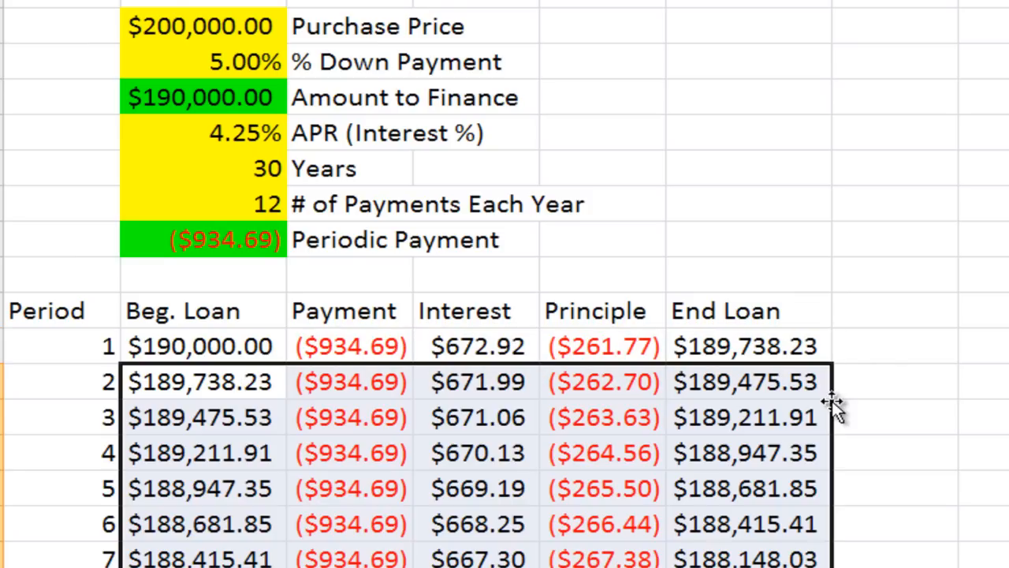
left_click(749, 381)
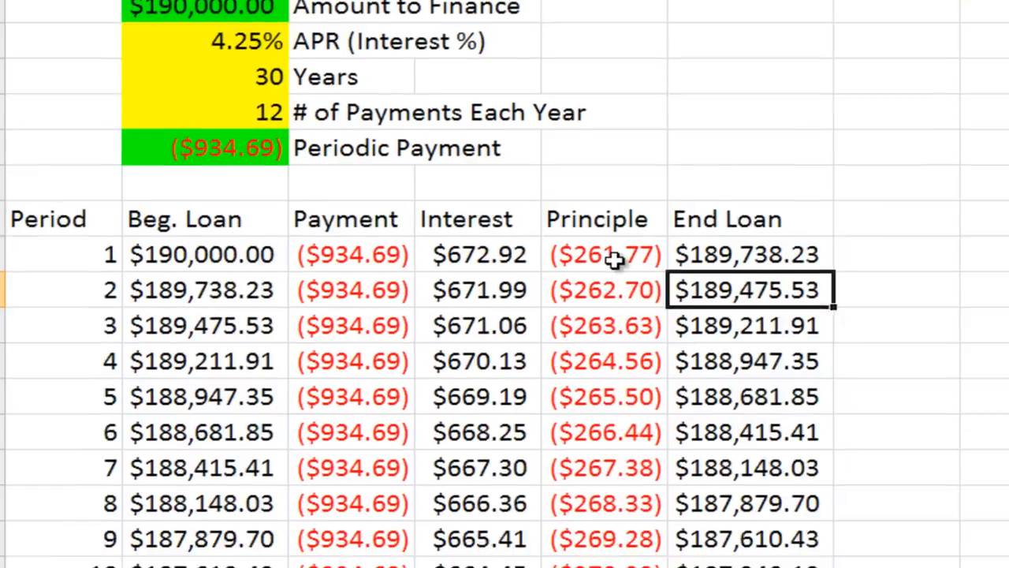
- Examine how the Principle amounts change from period 1 to period 8
left_click(614, 257)
left_click(609, 288)
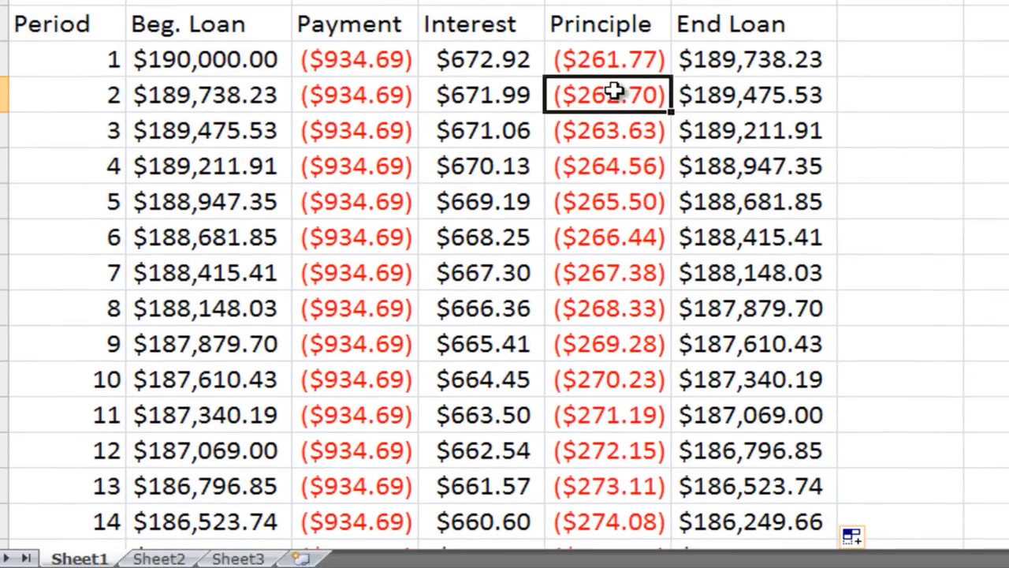
left_click(618, 122)
left_click(615, 165)
left_click(612, 201)
left_click(611, 236)
left_click(611, 270)
left_click(631, 308)
- Examine how the Interest amounts change from period 1 to period 8
left_click(468, 67)
left_click(464, 98)
left_click(467, 135)
left_click(467, 167)
left_click(465, 202)
left_click(464, 237)
left_click(465, 272)
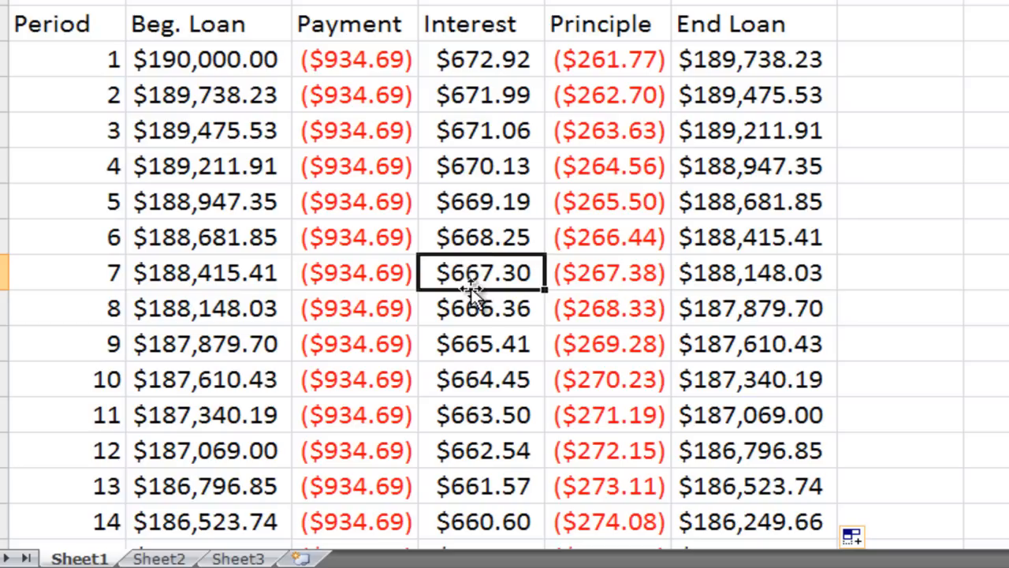
left_click(472, 307)
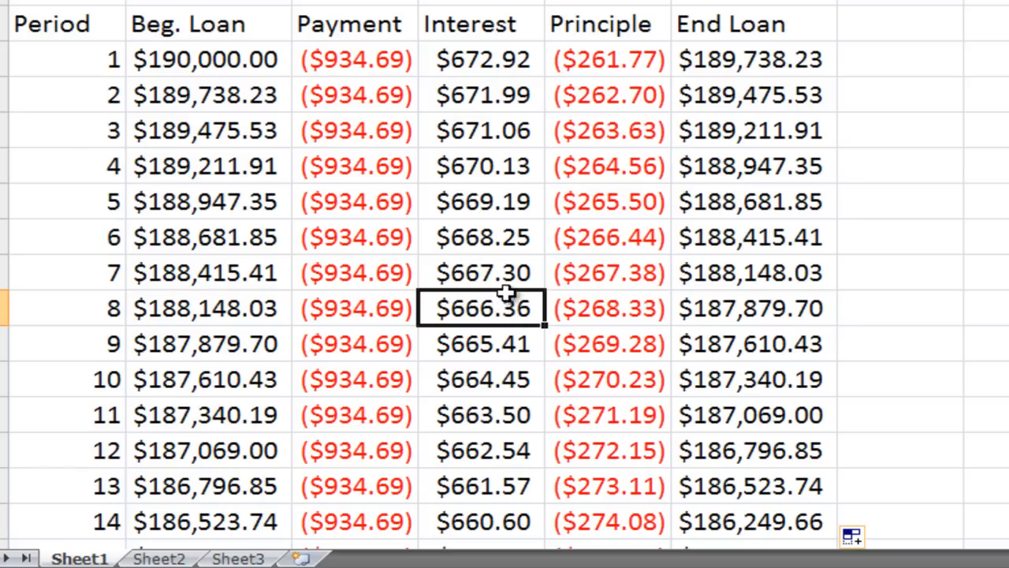
- Check the End Loan balance of period 360 and return to the start of the sheet
left_click(709, 70)
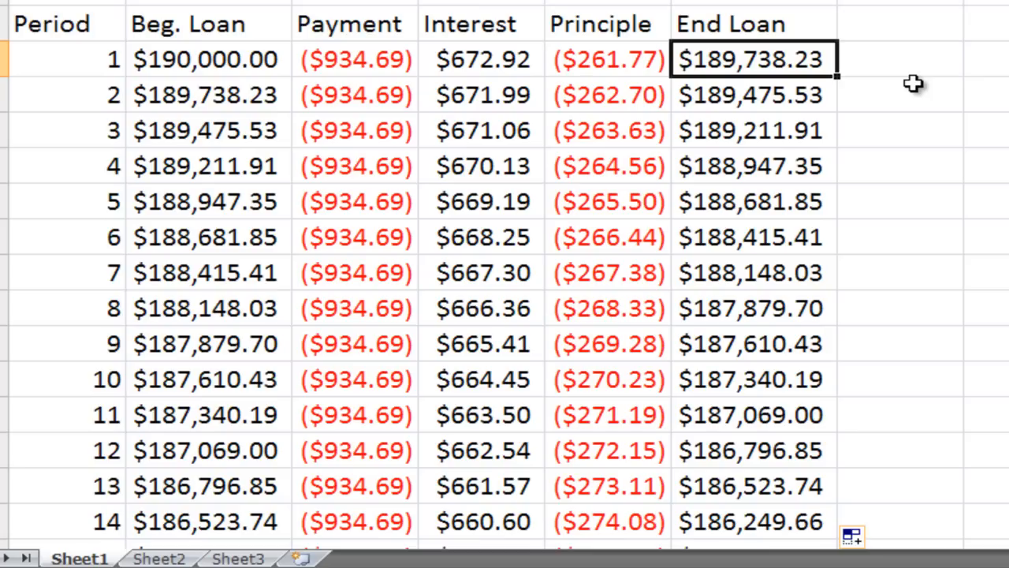
key("ctrl+Down")
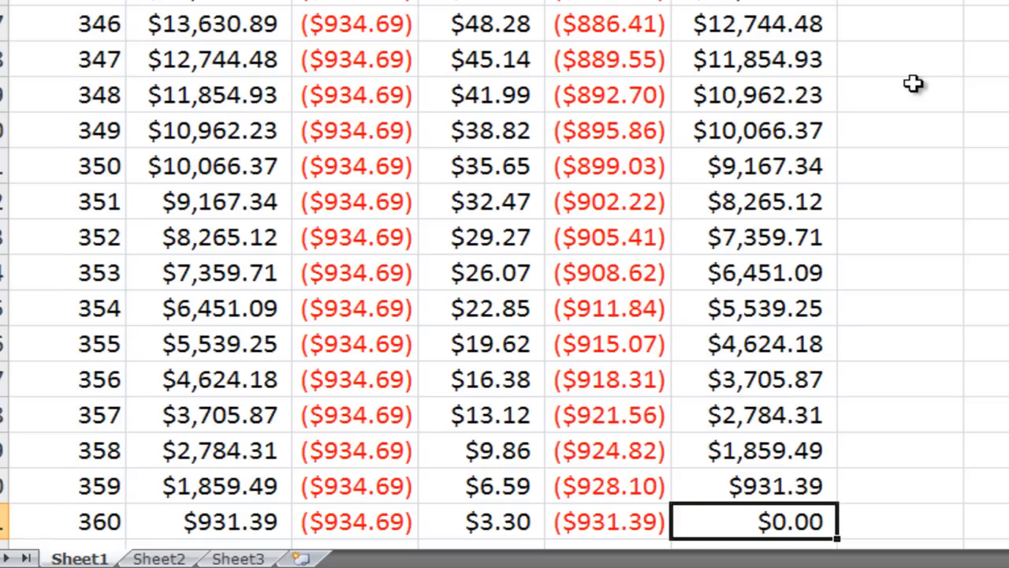
key("ctrl+Home")
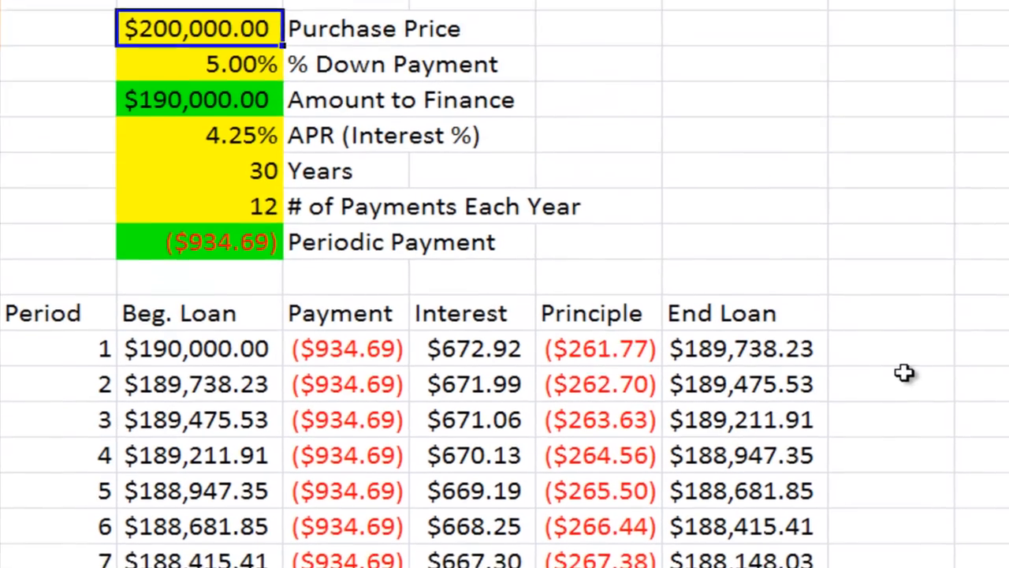
key("Down")
key("Down")
key("Down")
key("Down")
key("Down")
key("Down")
key("Down")
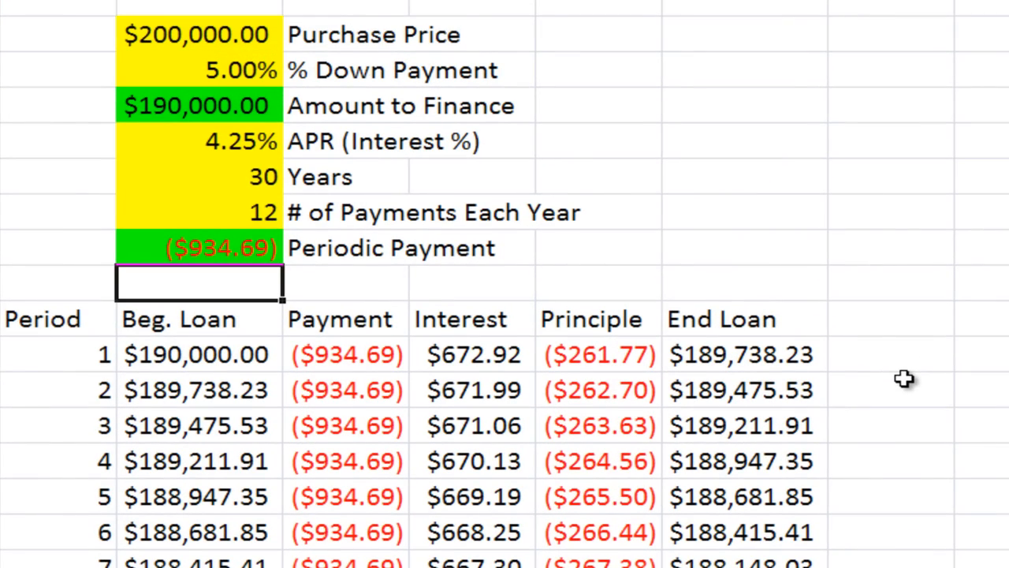
key("Down")
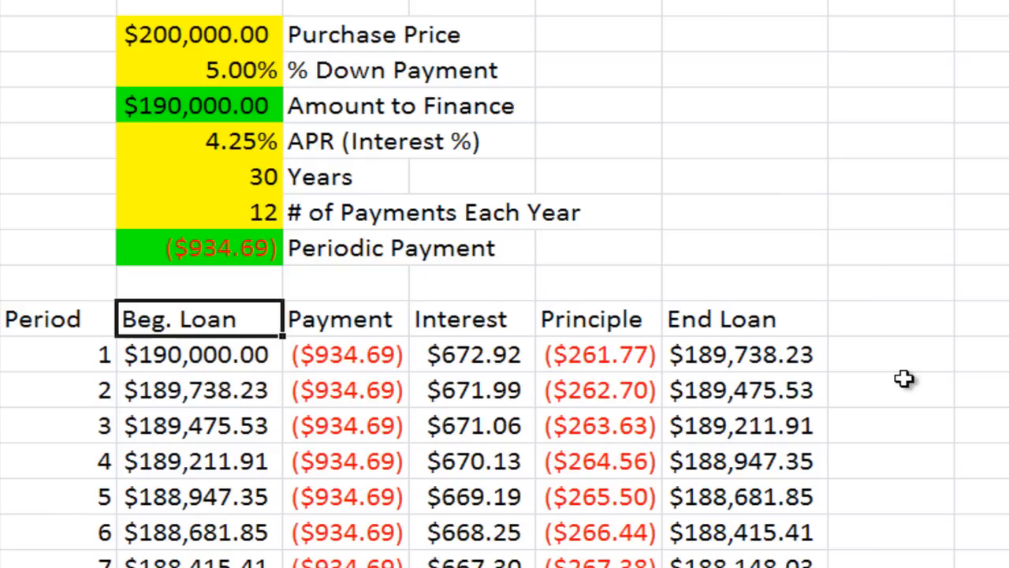
key("Down")
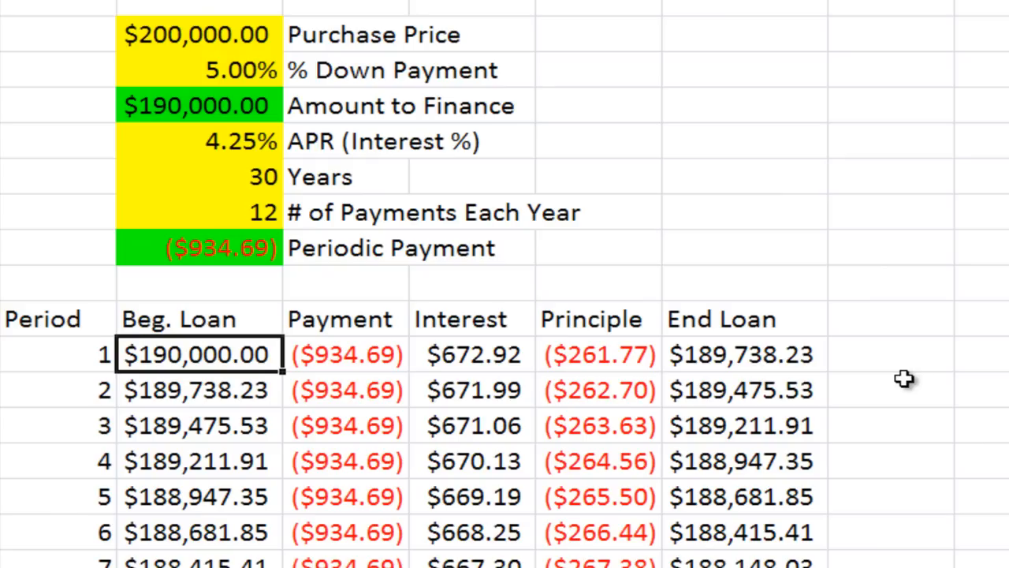
key("Left")
key("Right")
key("Right")
key("Right")
key("Right")
key("Right")
key("Right")
key("Left")
key("Left")
key("Left")
key("Left")
key("Left")
key("Right")
key("Right")
key("Right")
key("Right")
key("Right")
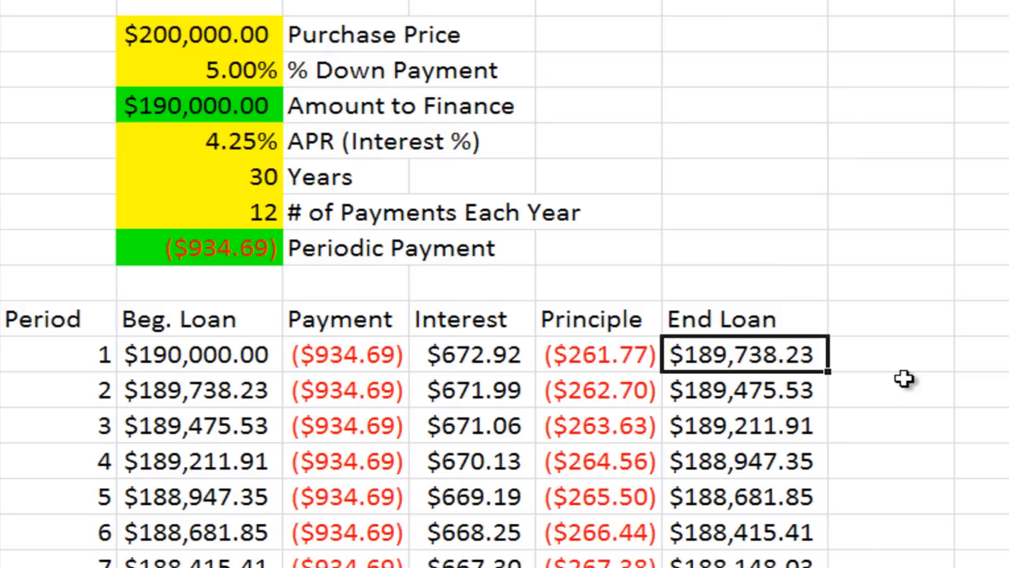
- Clear the contents of all period rows below the amortization table headers
key("Left")
key("Left")
key("Left")
key("Left")
key("Left")
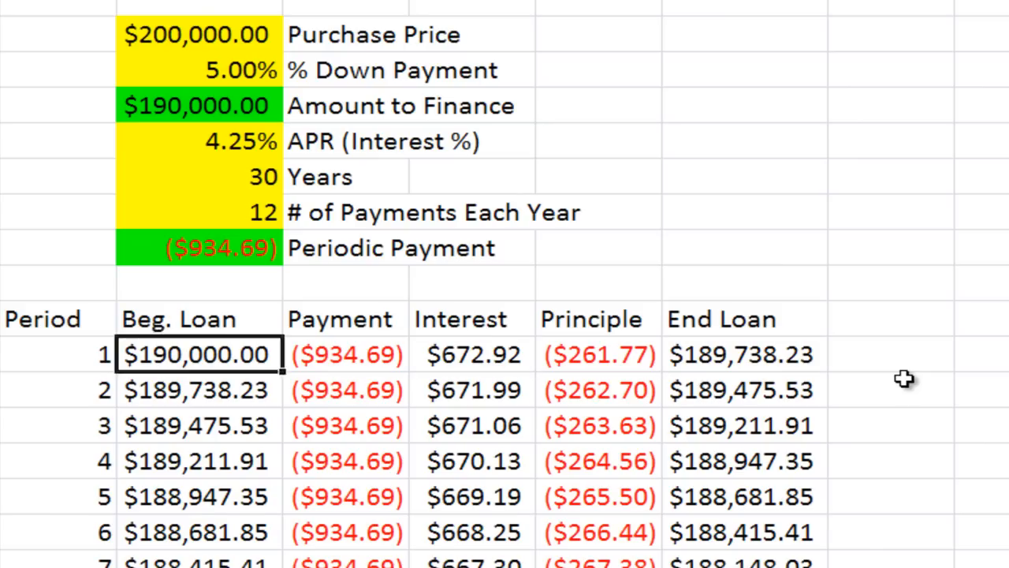
key("shift+Right")
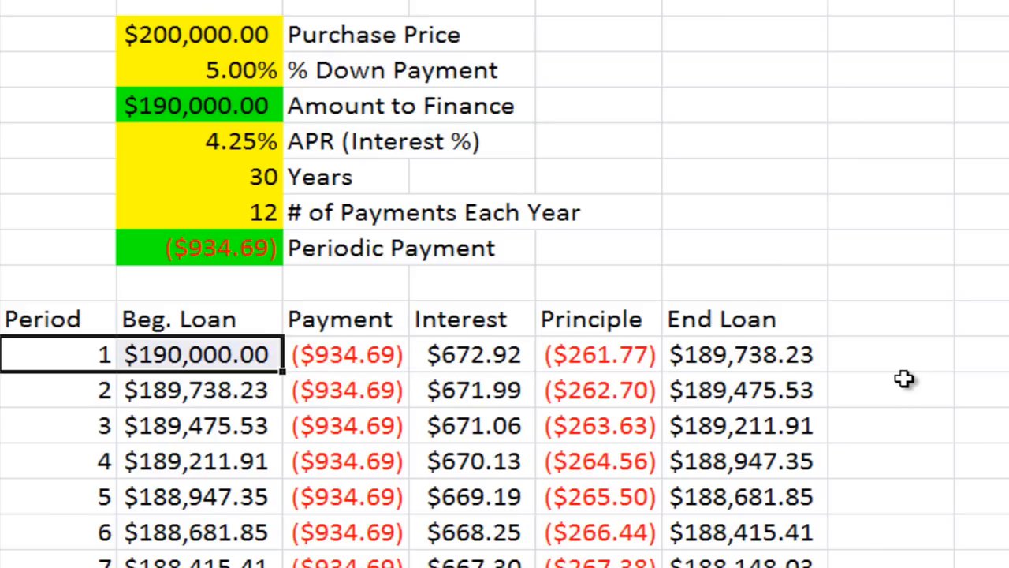
key("shift+Right")
key("shift+Right")
key("shift+Right")
key("shift+Right")
key("ctrl+shift+Down")
- Widen the Payment column slightly
key("Up")
key("Right")
key("Down")
key("Right")
key("Right")
key("Right")
key("Up")
key("Up")
key("Up")
key("Up")
key("Up")
key("Up")
key("Up")
key("Up")
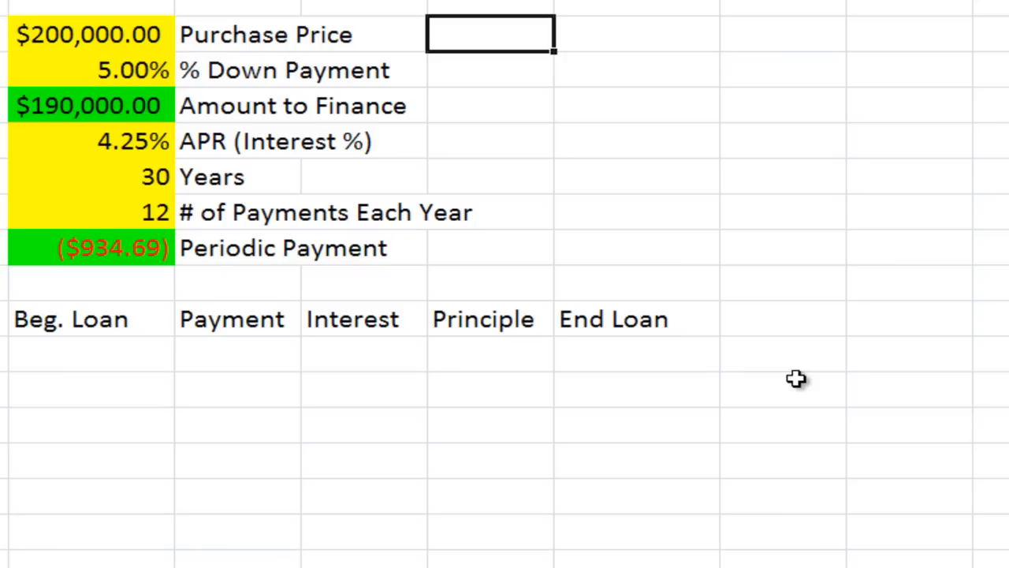
left_click_drag(302, 0, 305, 0)
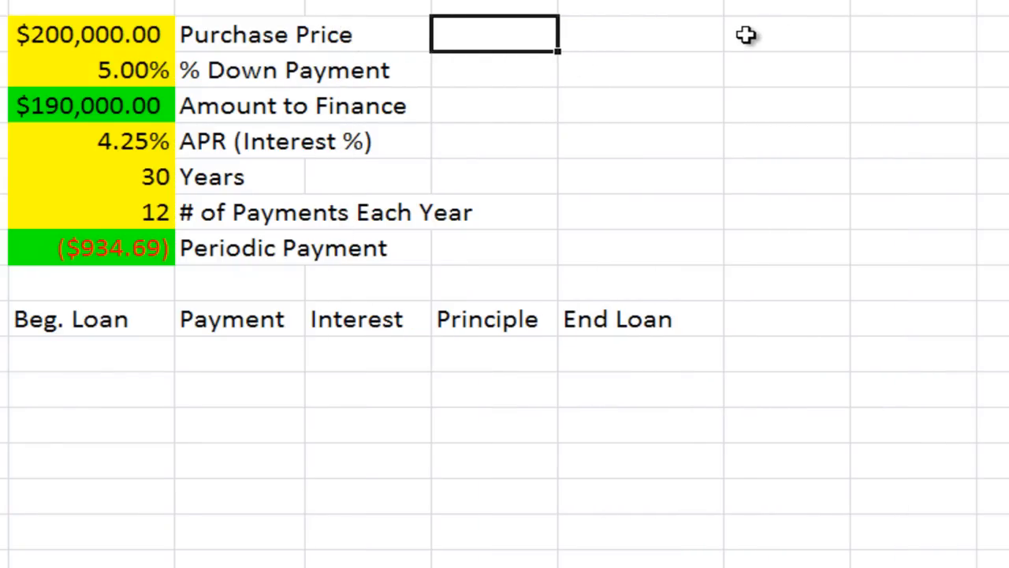
- Enter the label "Amount of Extra Payment per Period" in cell F3, in the Purchase Price row
left_click(719, 35)
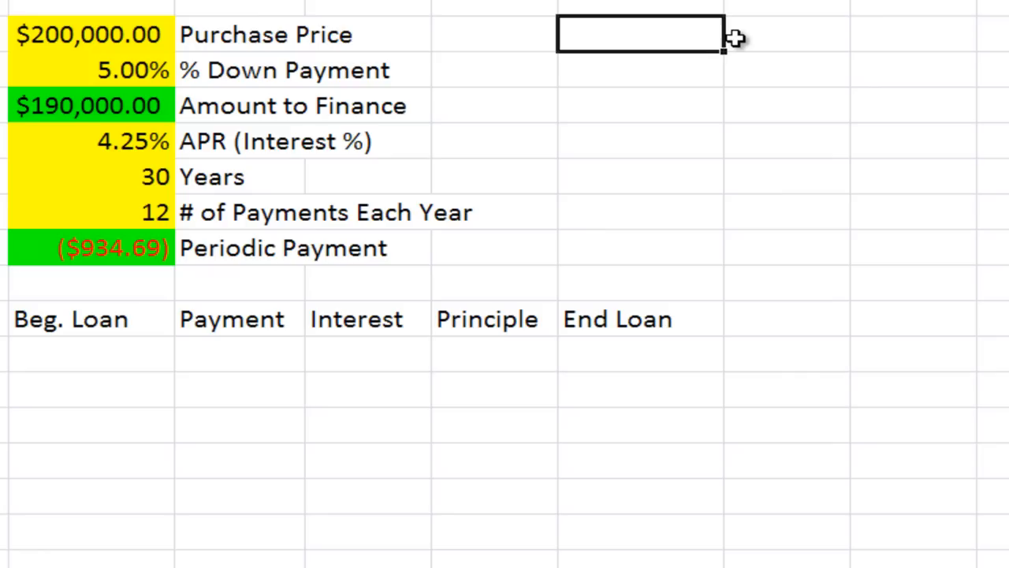
type("Amount of ")
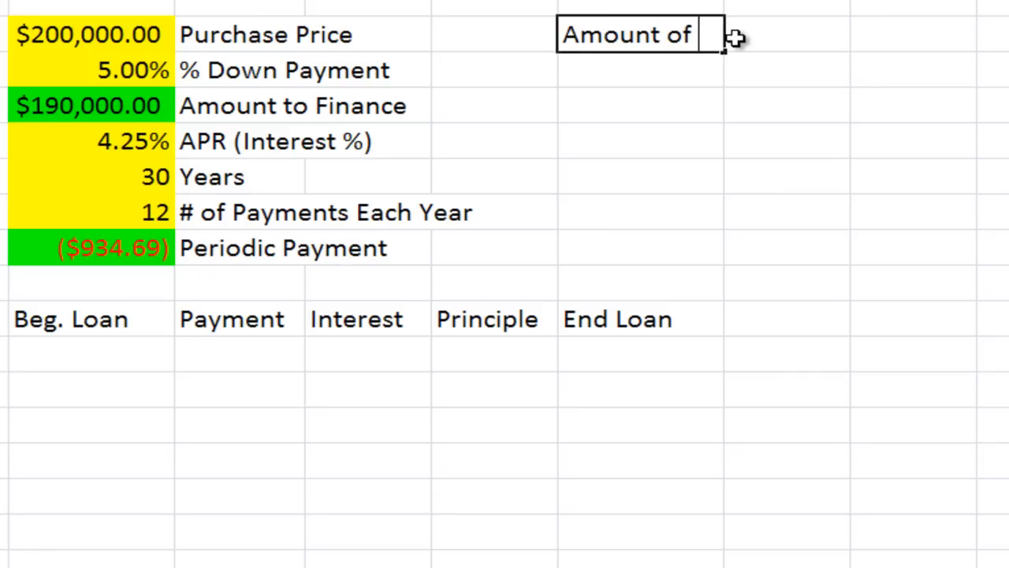
type("Extra Payment per Period")
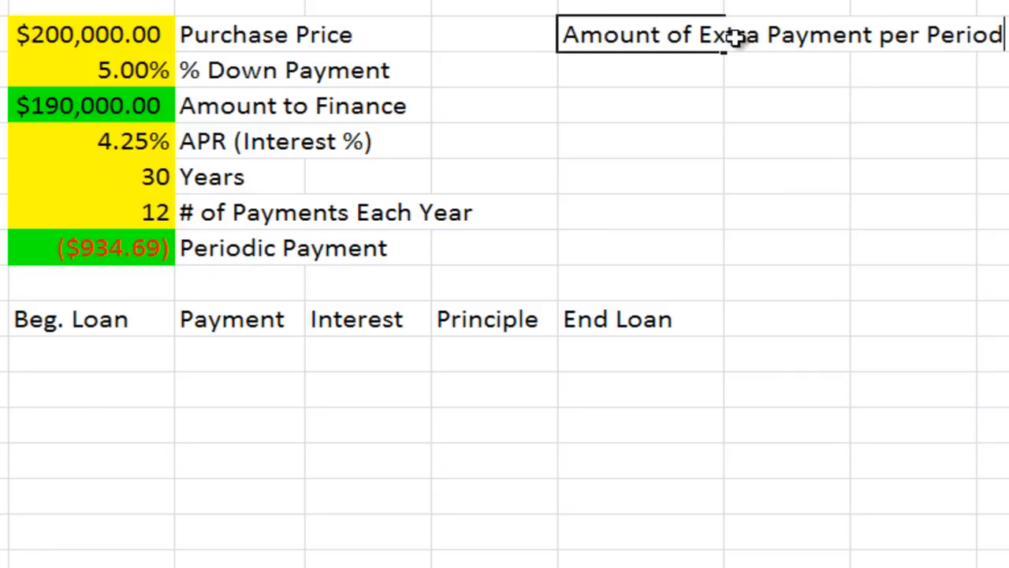
key("Return")
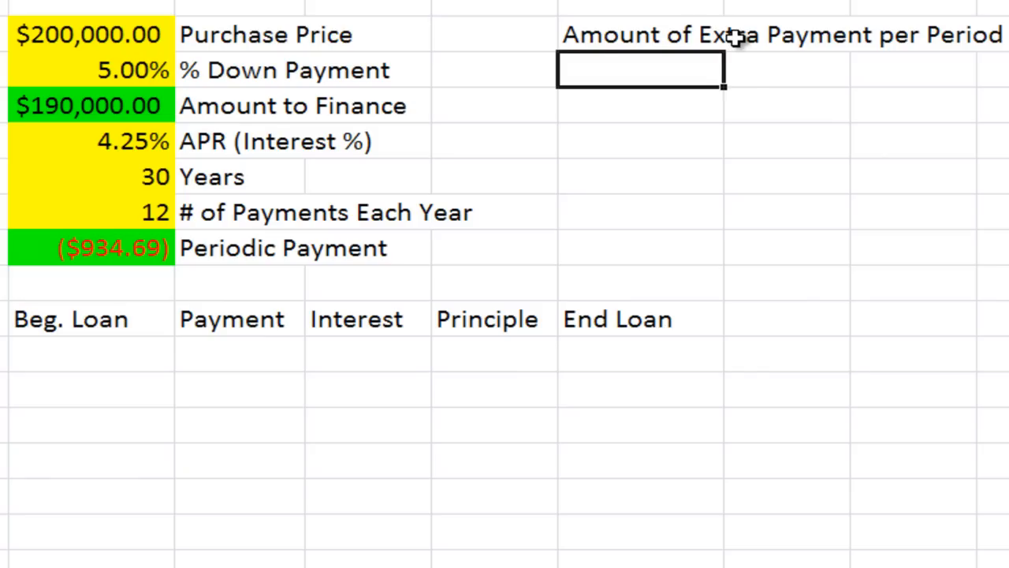
- Enter the labels "Total Payment per Period" in F4 and "Total Periods to Retire the Loan" in F5
type("Total")
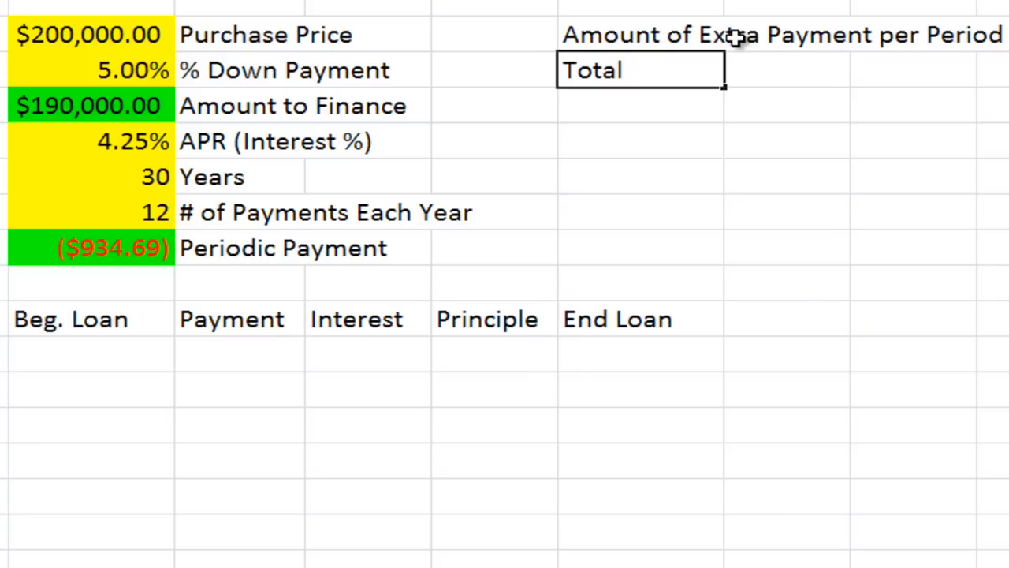
type(" Payment per Period")
key("Return")
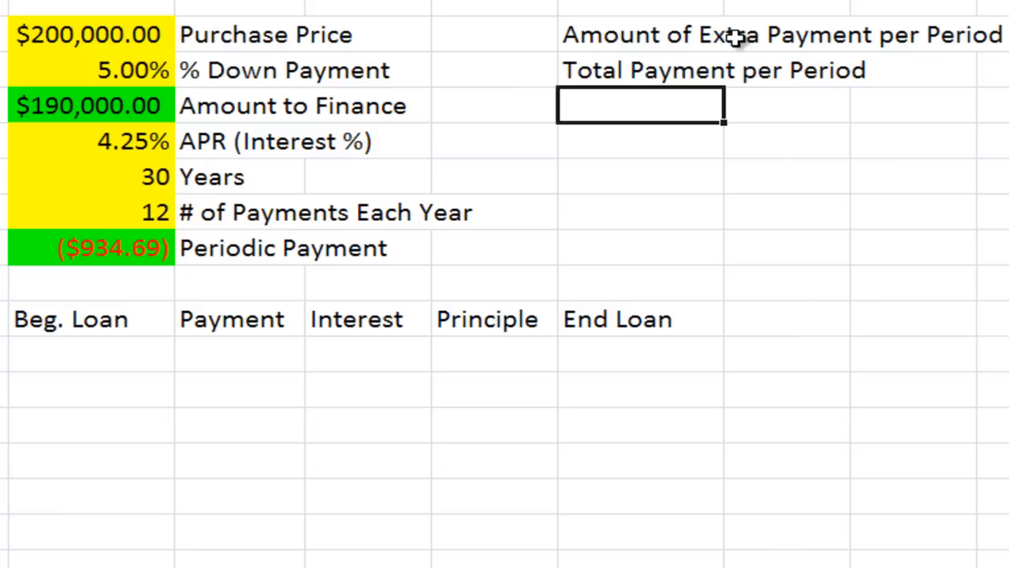
type("Total P")
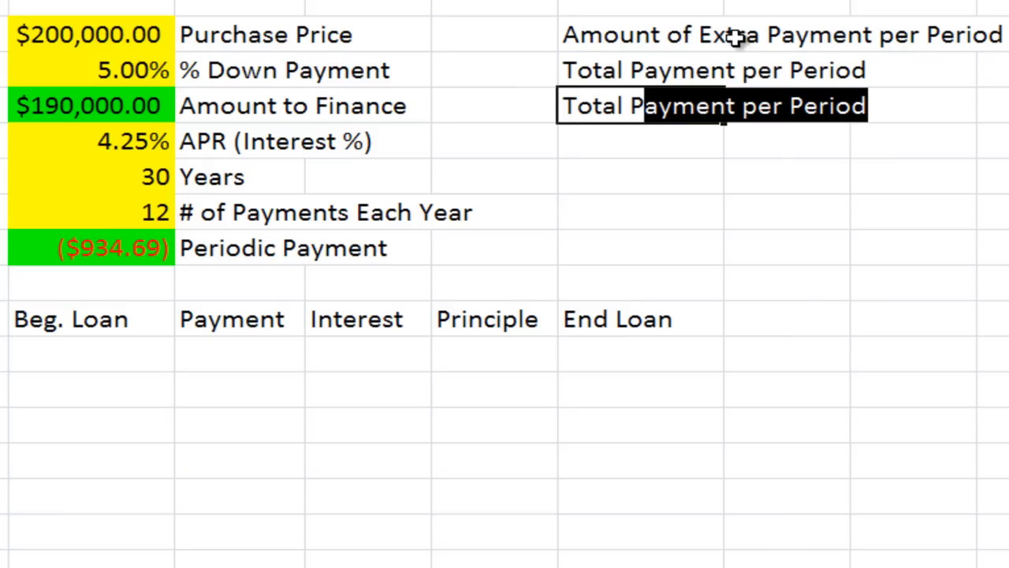
type("eriods to Retire the Lo")
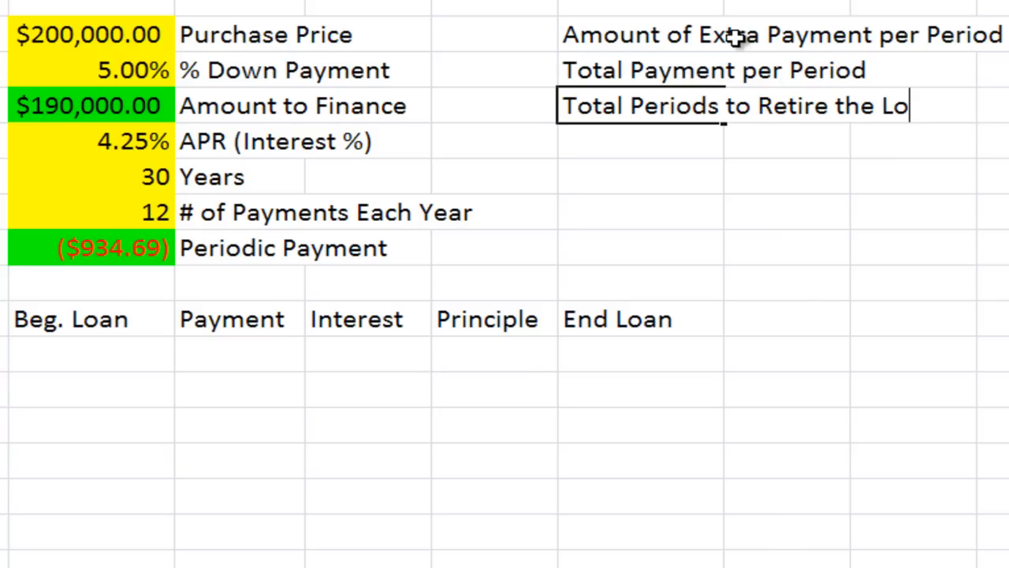
type("an")
key("Return")
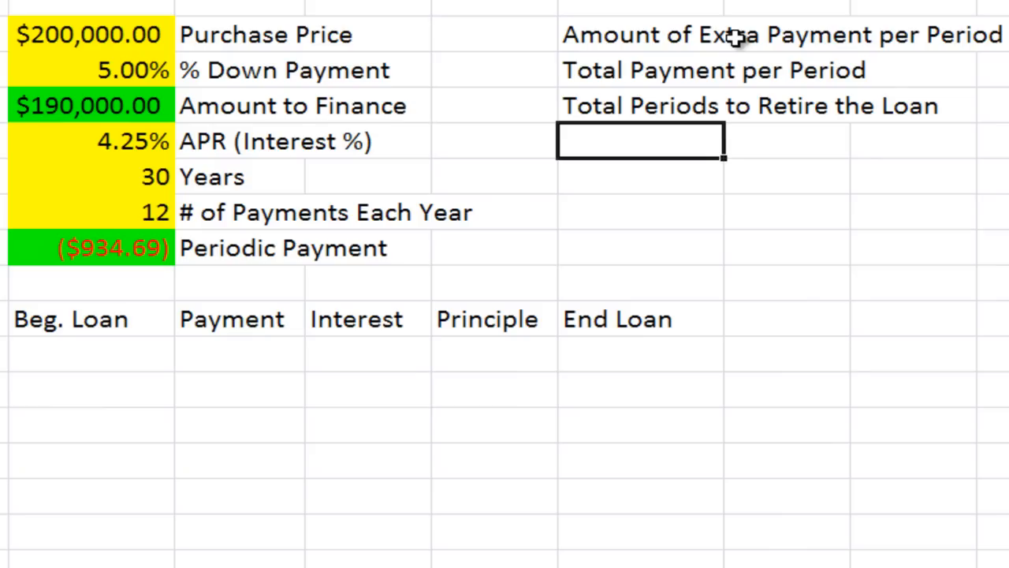
- Widen columns B through F together to one equal width
left_click_drag(87, 35, 723, 35)
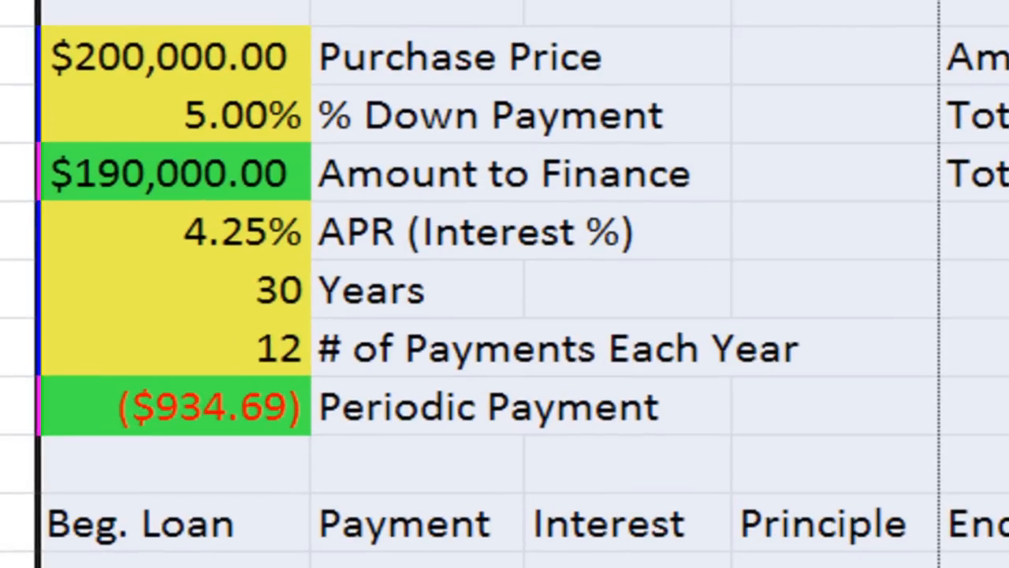
left_click_drag(311, 1, 350, 0)
left_click(995, 562)
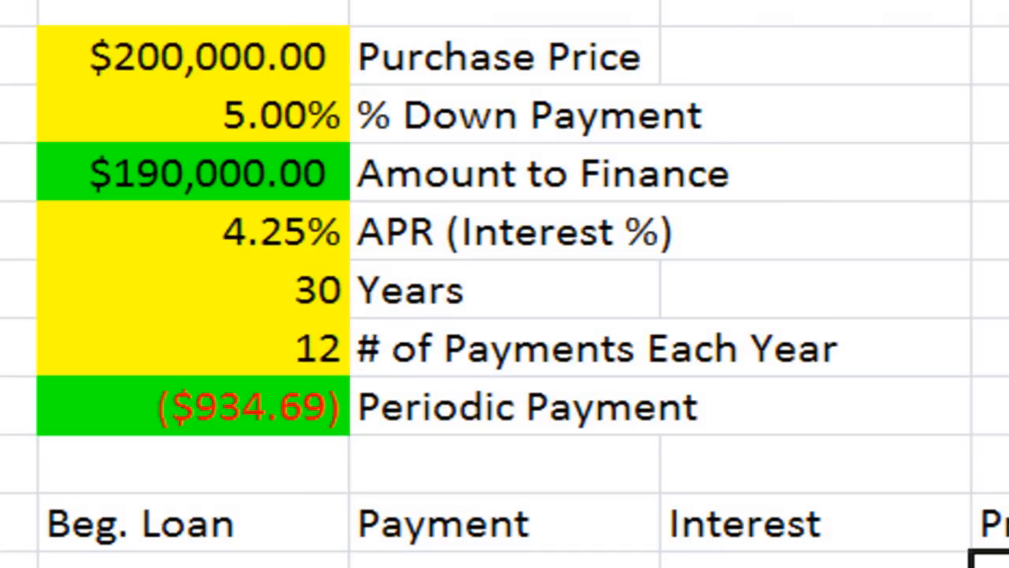
- Insert a row directly below Periodic Payment and label it "Total Payments" in C10
left_click(251, 448)
key("shift+space")
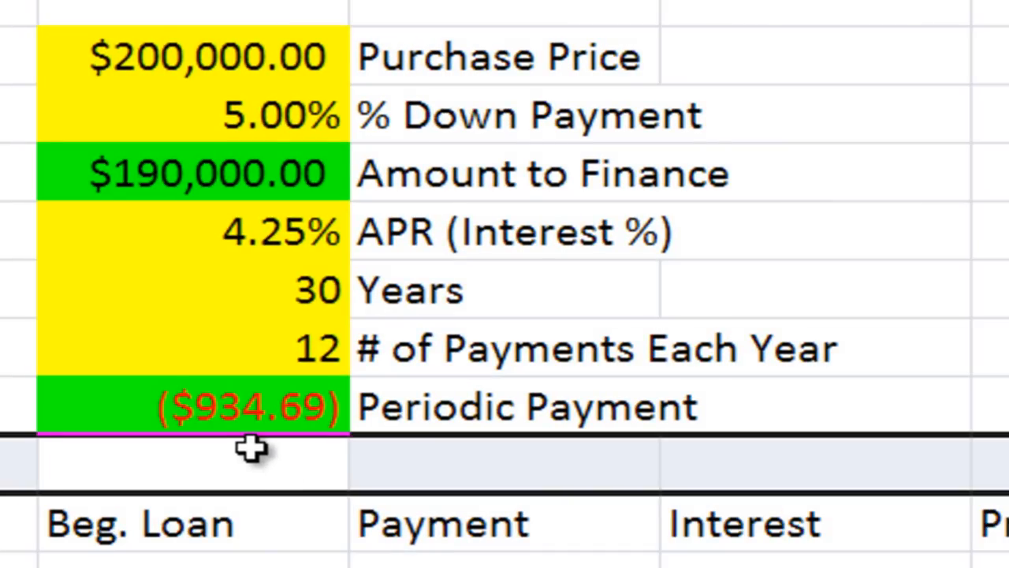
key("ctrl+shift+equal")
left_click(251, 448)
key("Right")
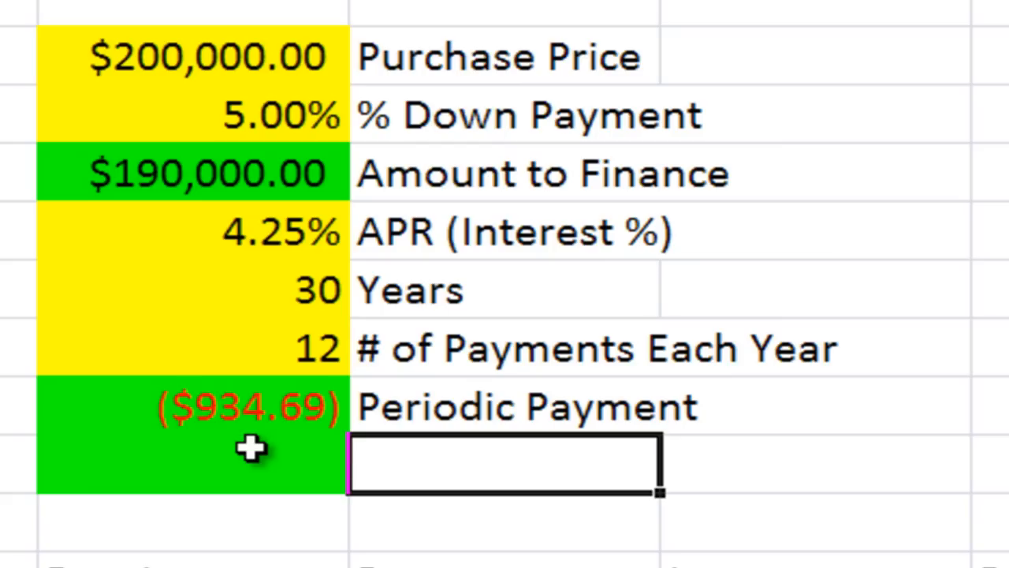
type("Tot")
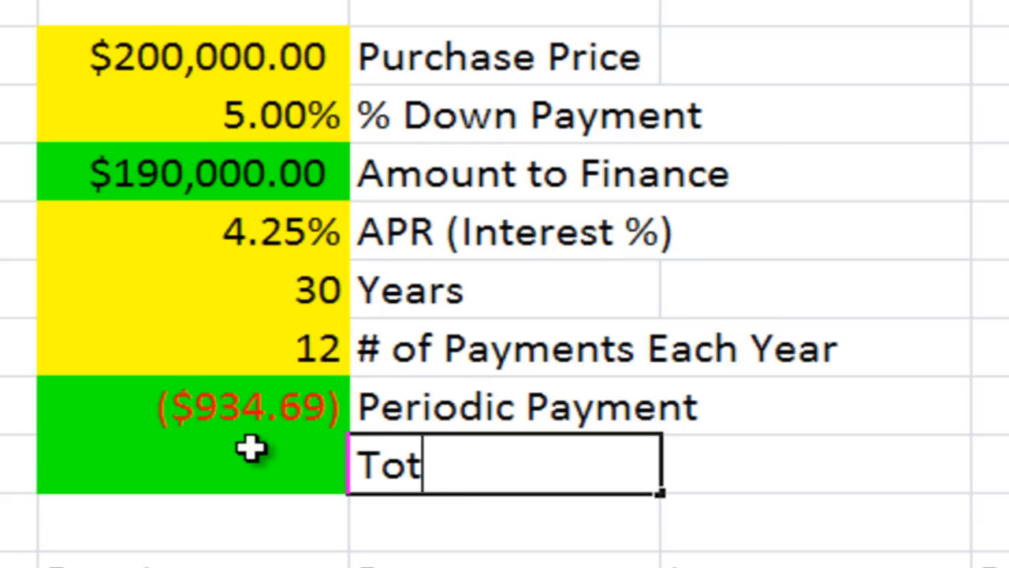
type("al Payments")
key("Return")
key("Up")
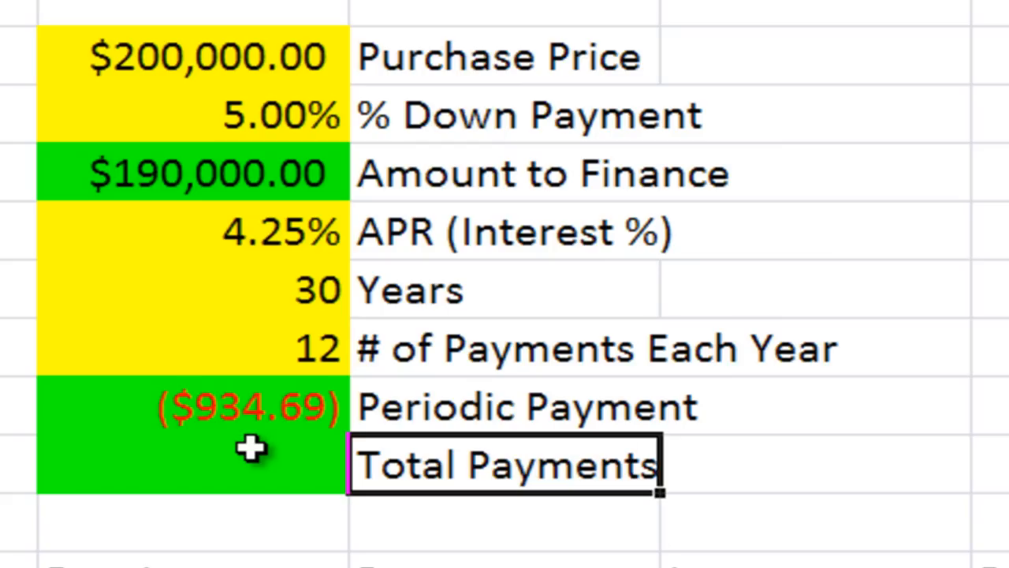
- Calculate Total Payments in B10 as =B9*B7*B8 and compare it with the Amount to Finance
left_click(251, 448)
type("=")
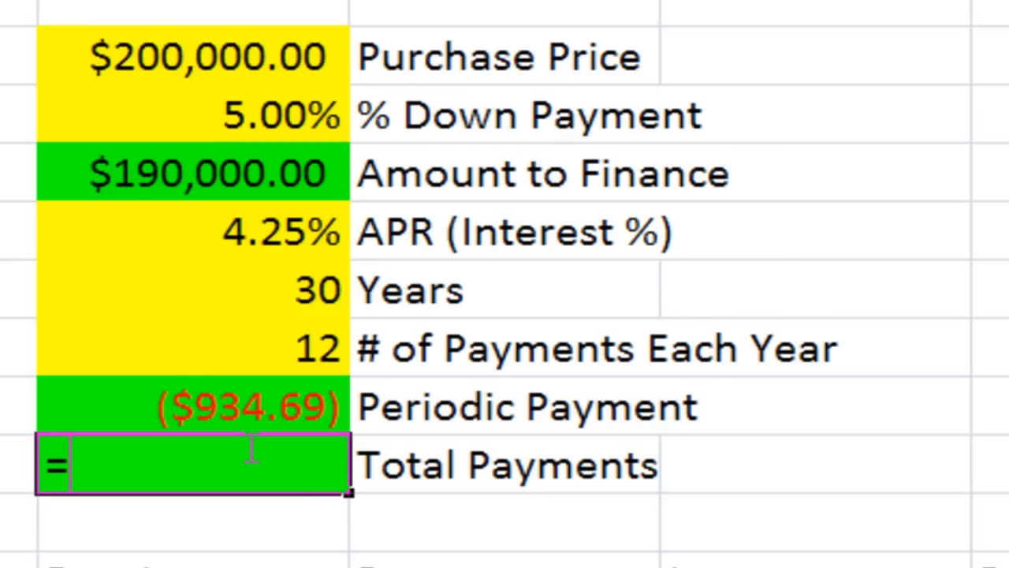
key("Up")
type("*")
key("Up")
key("Up")
key("Up")
type("*")
key("Up")
key("Up")
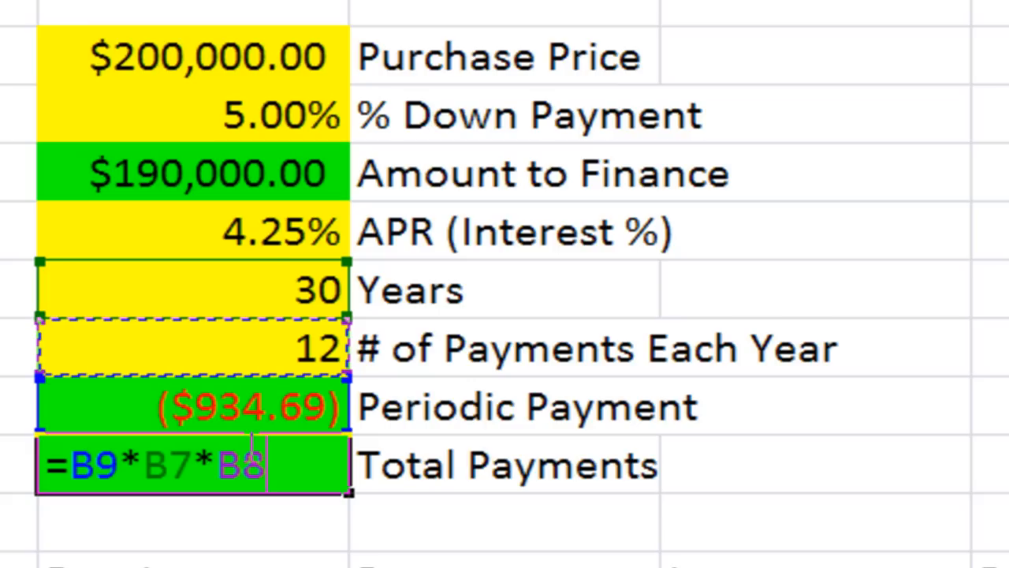
key("Return")
left_click(251, 447)
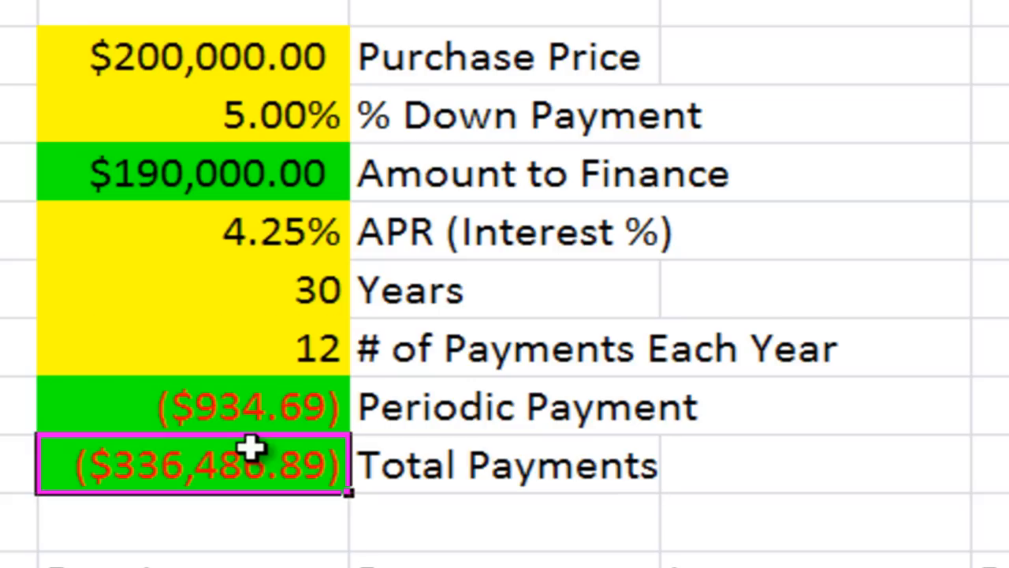
left_click(214, 164)
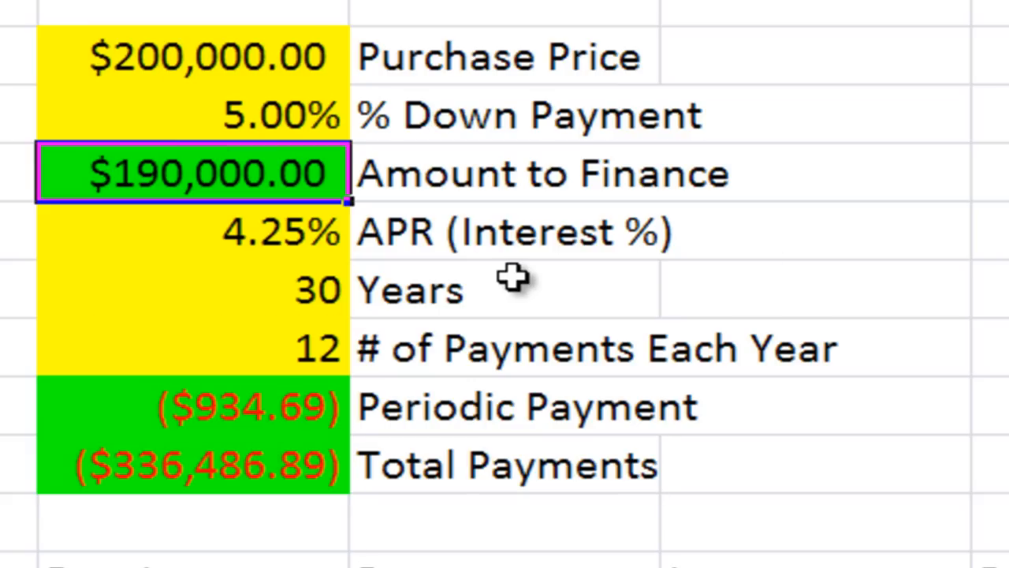
left_click(284, 468)
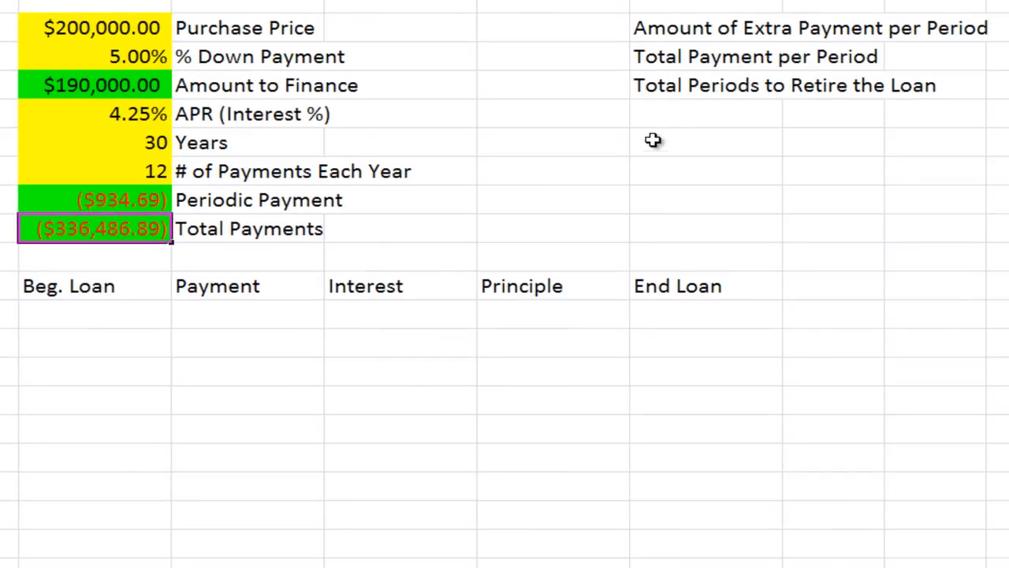
- Enter the label "Total Payments" in F6, below Total Periods to Retire the Loan
left_click(682, 118)
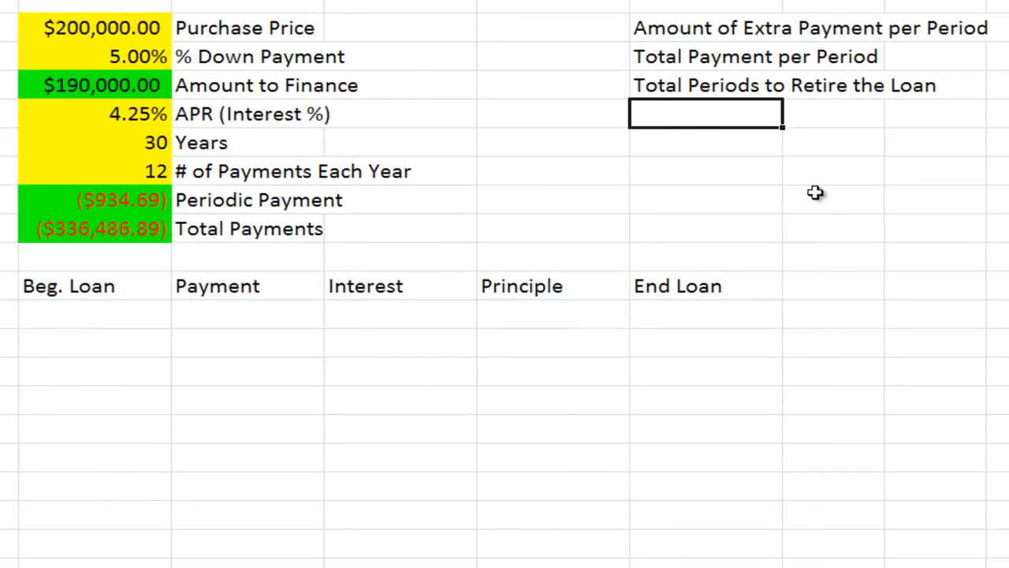
type("Total Payment")
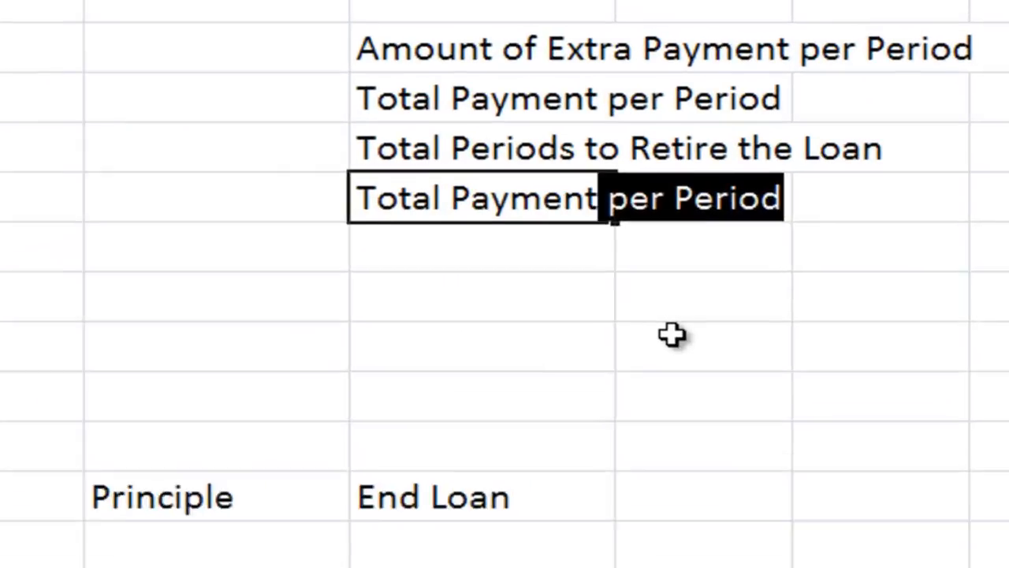
type("s")
key("Return")
- Enter -100 in E3 as the Amount of Extra Payment per Period
key("Up")
key("Up")
key("Up")
key("Left")
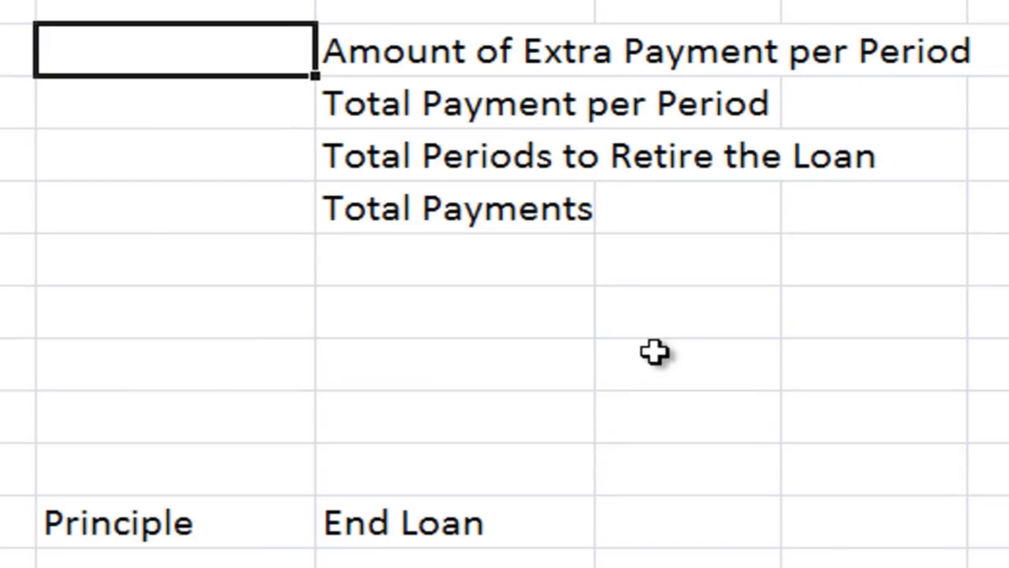
type("-100")
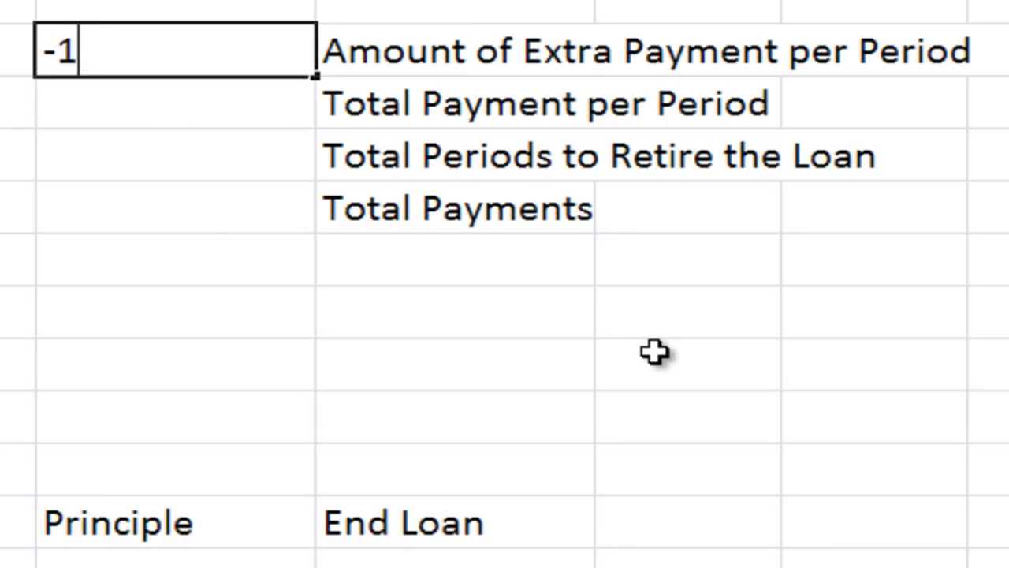
key("Return")
- Copy the Periodic Payment cell B9 and paste only its formats onto the extra payment amount in E3
key("Left")
key("Left")
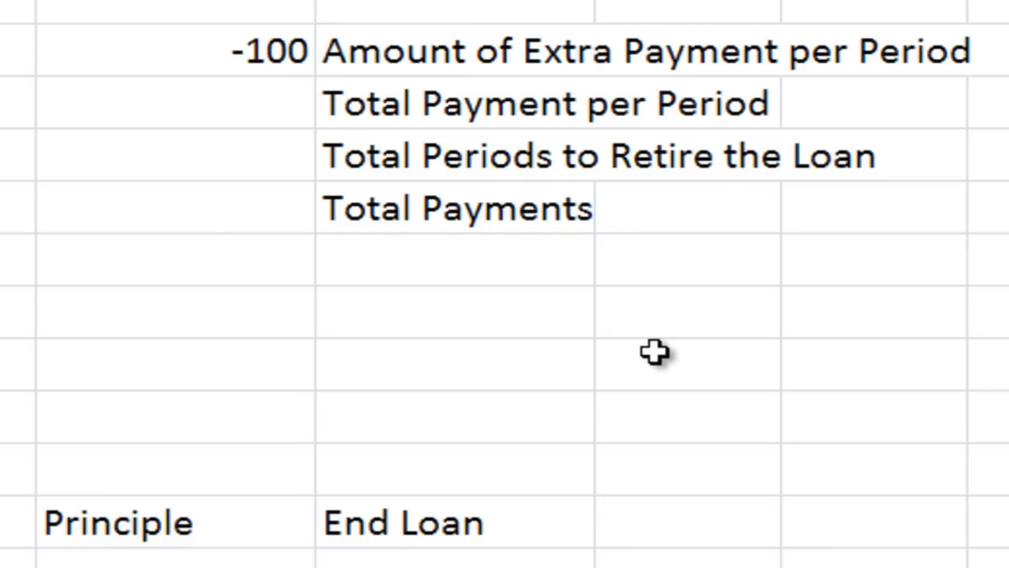
key("Right")
key("Up")
key("Up")
key("Up")
key("Up")
key("Up")
key("Up")
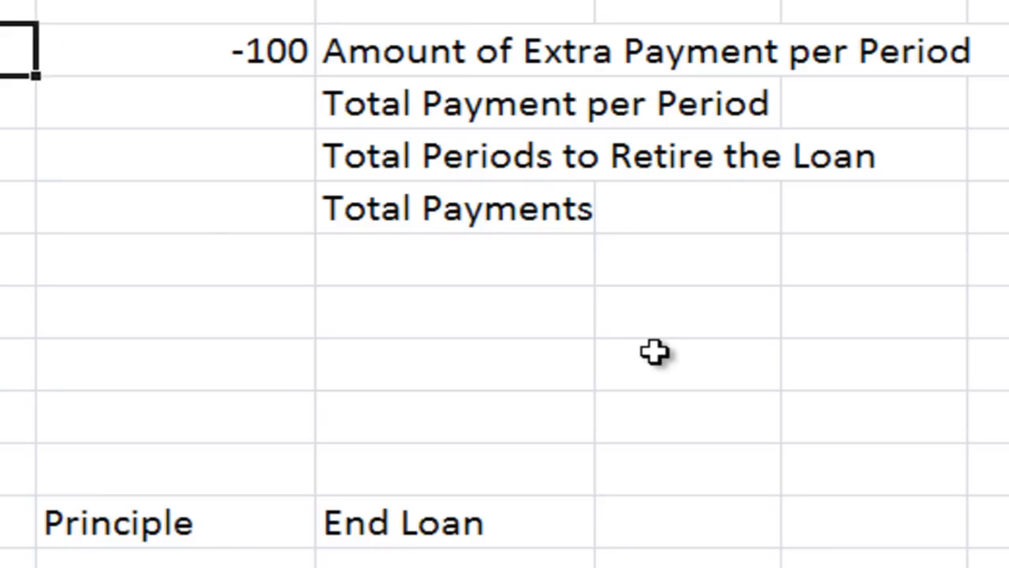
key("Right")
key("ctrl+alt+v")
key("v")
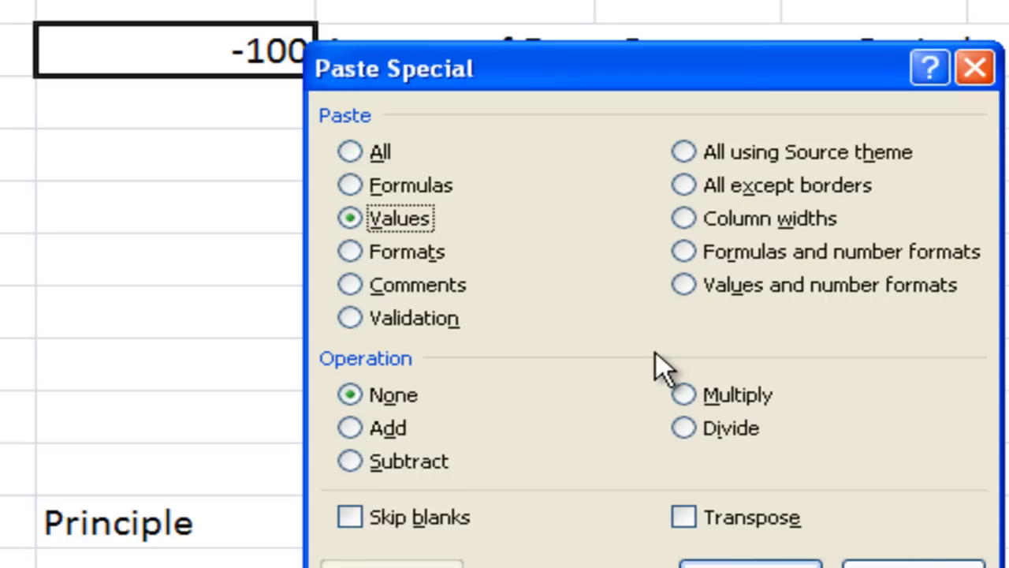
key("t")
key("Return")
key("Down")
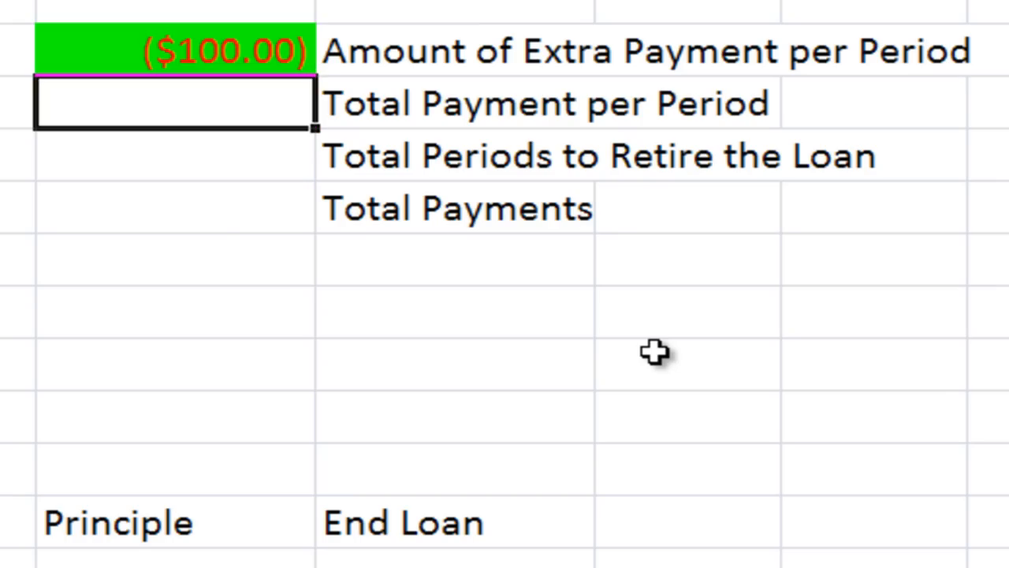
- Change the fill of the extra payment cell E3 to yellow, matching the input cells
key("Up")
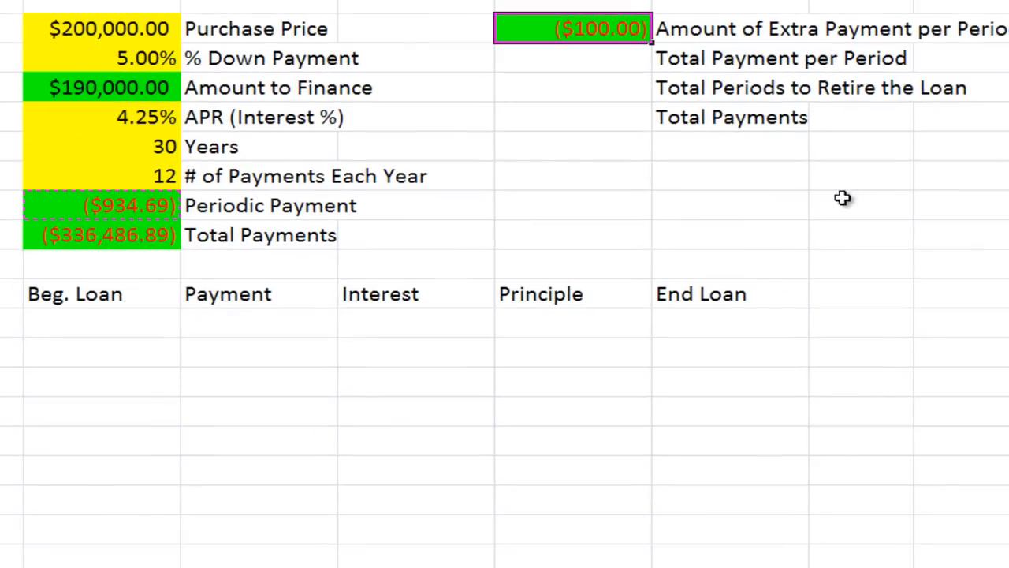
left_click(221, 0)
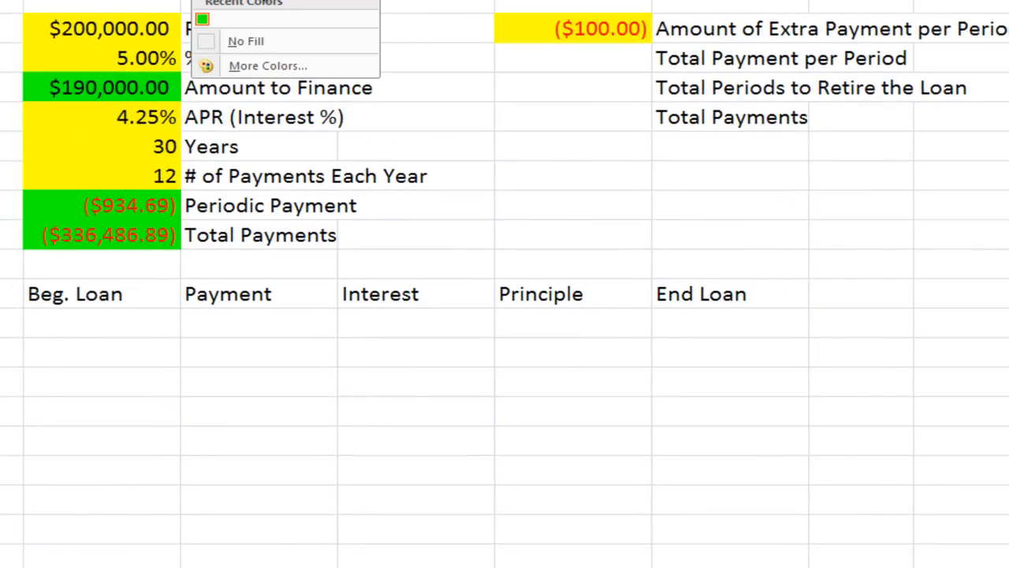
left_click(264, 0)
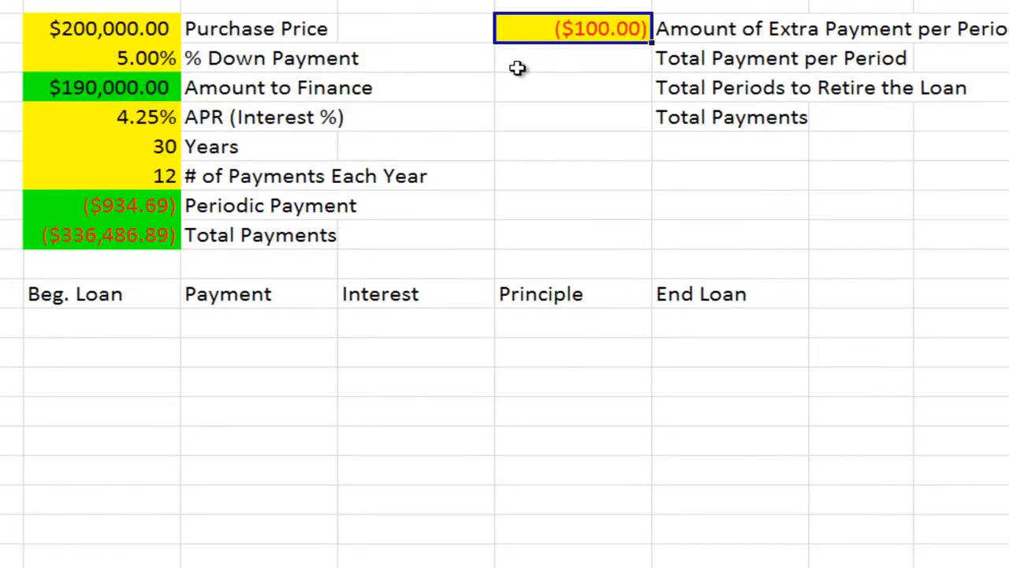
- Calculate Total Payment per Period in E4 as =B9+E3 and fill the cell green
left_click(575, 65)
type("=")
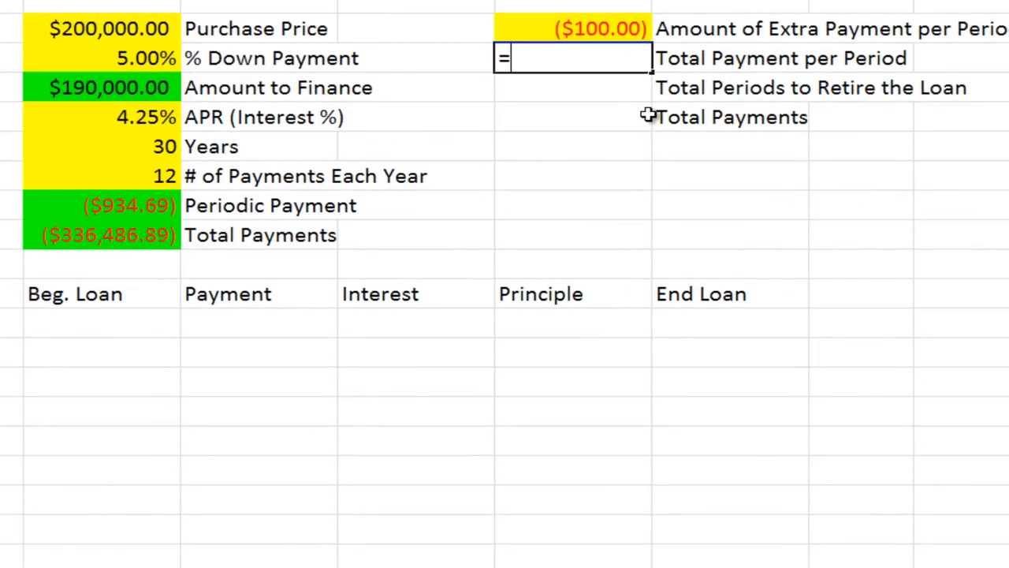
left_click(118, 212)
type("+")
left_click(559, 30)
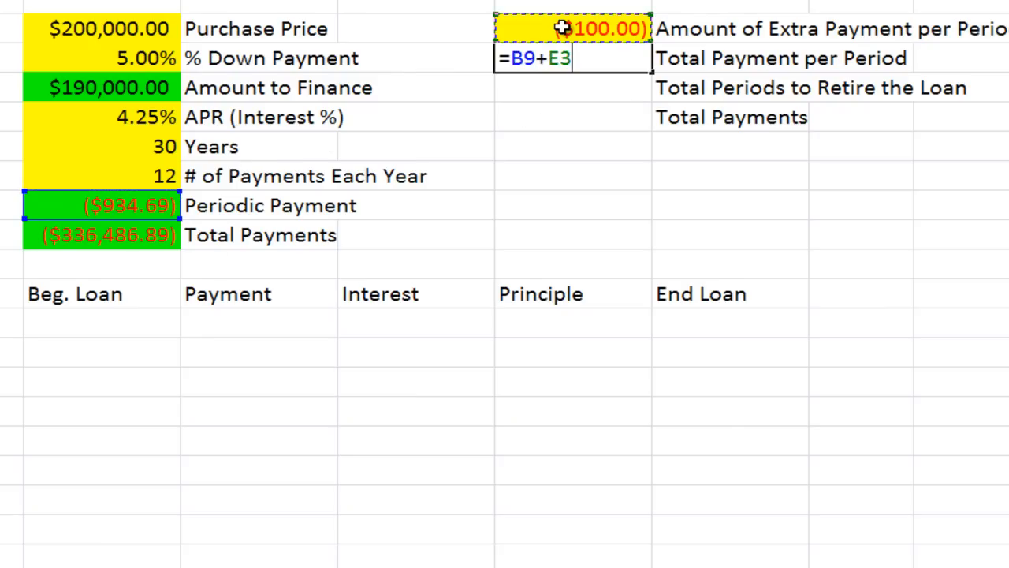
key("Return")
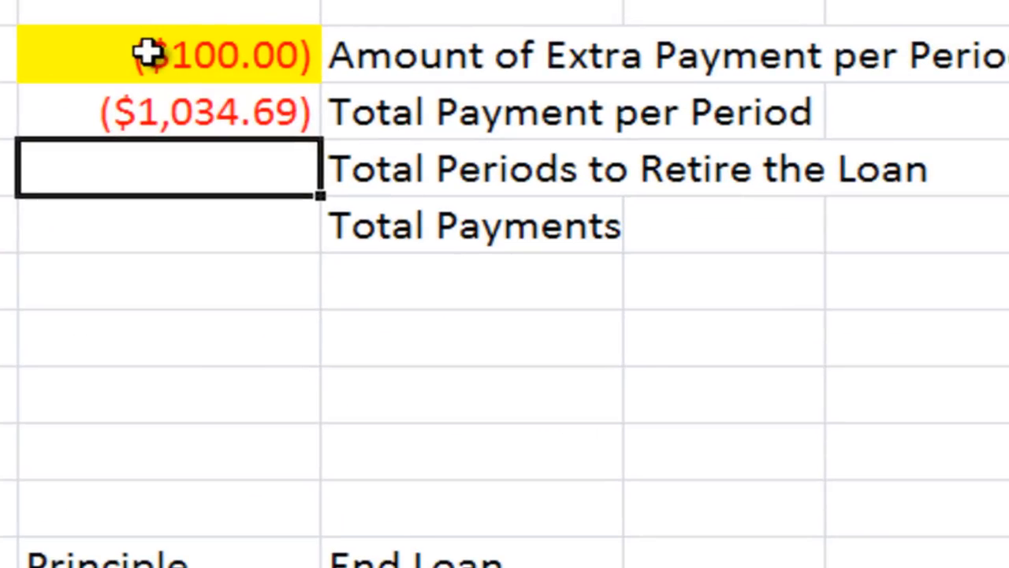
key("Up")
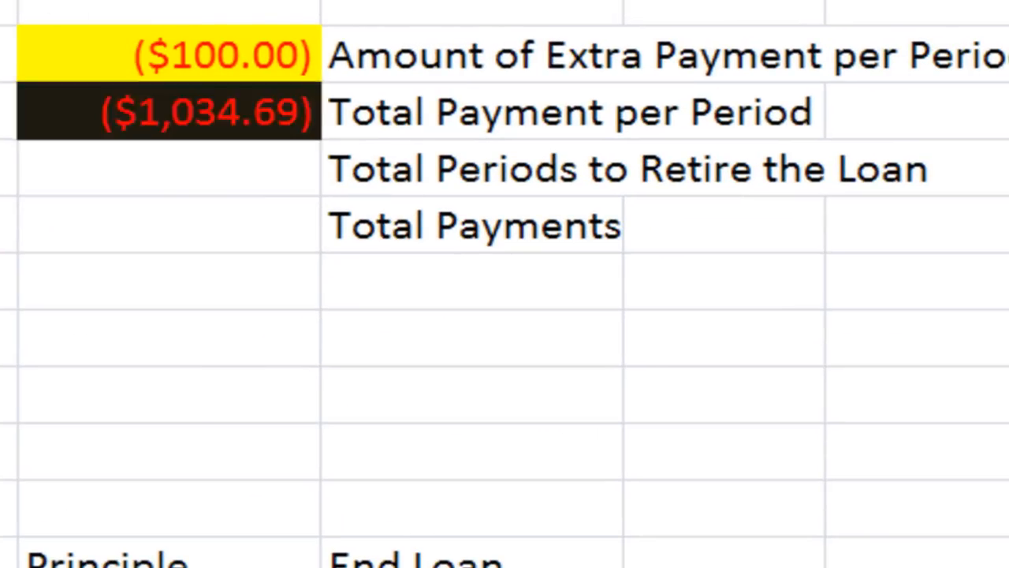
left_click(182, 181)
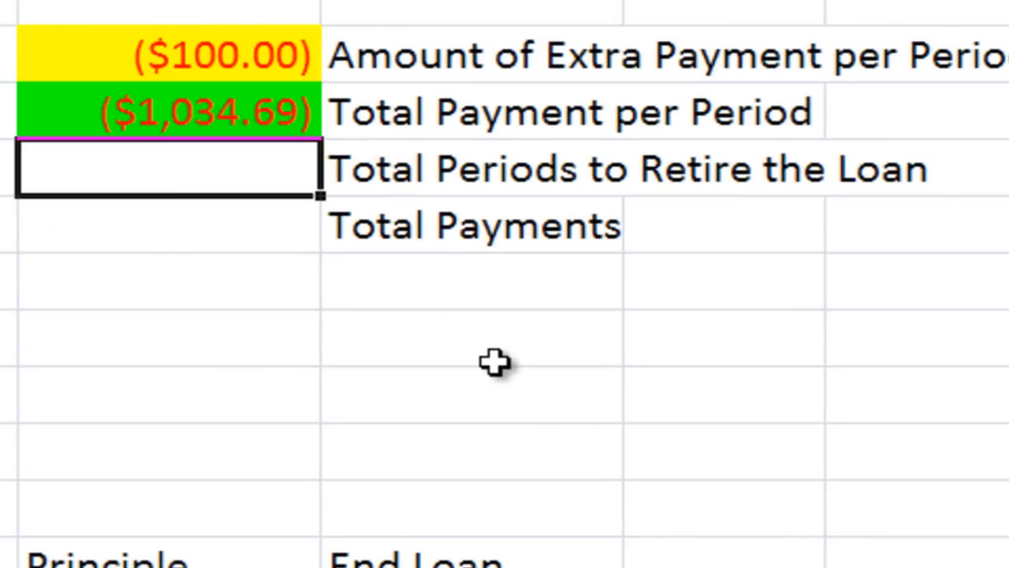
- Insert the financial function NPER in E5 for Total Periods to Retire the Loan, keeping the input cells uncovered
left_click(126, 75)
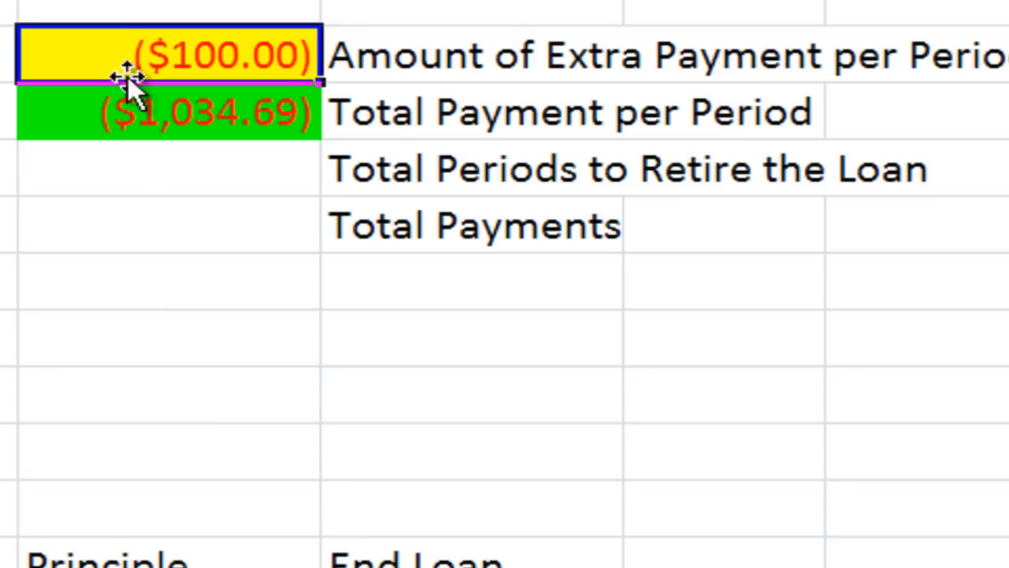
left_click(120, 196)
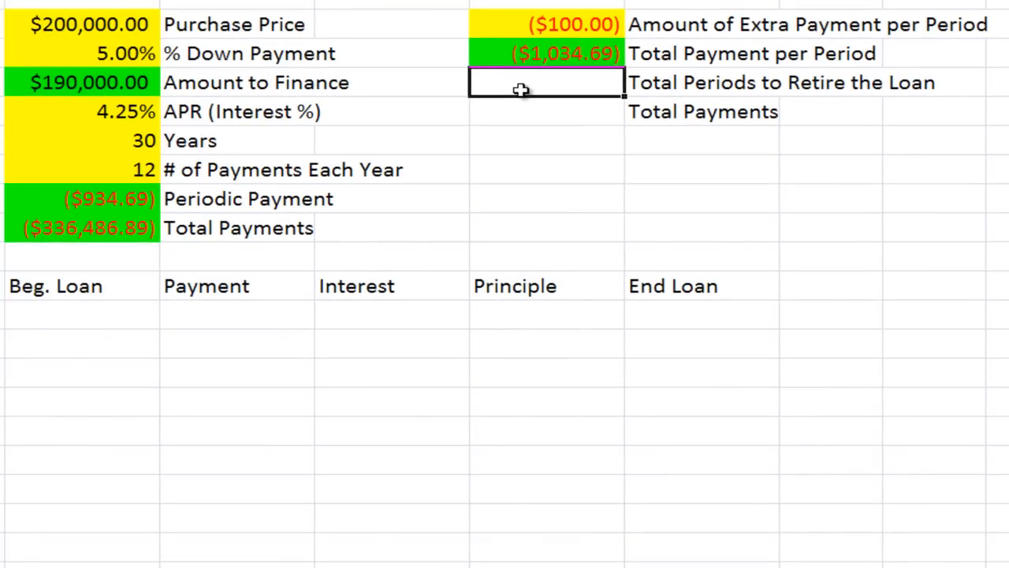
key("shift+F3")
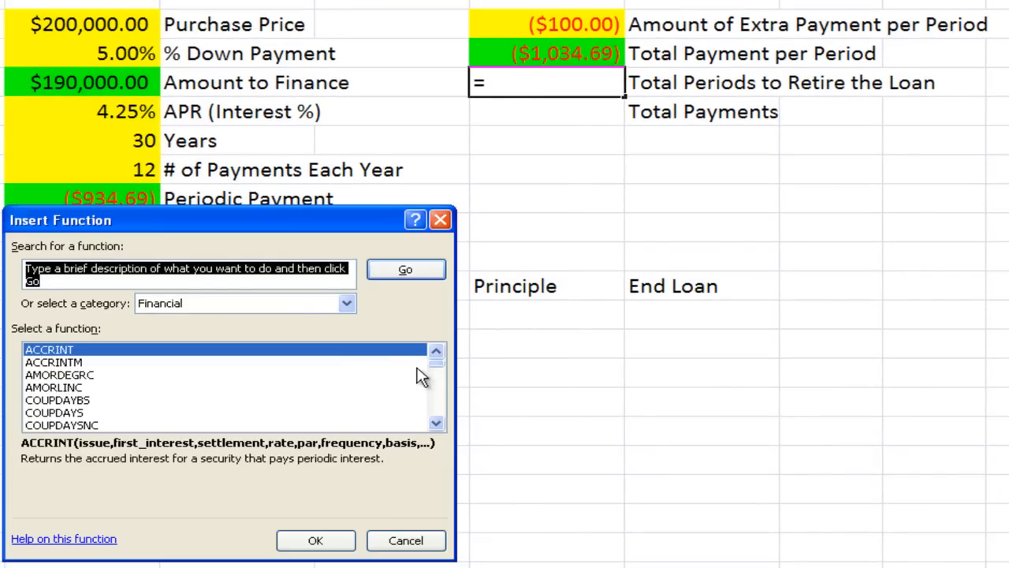
scroll(444, 410, "down", 8)
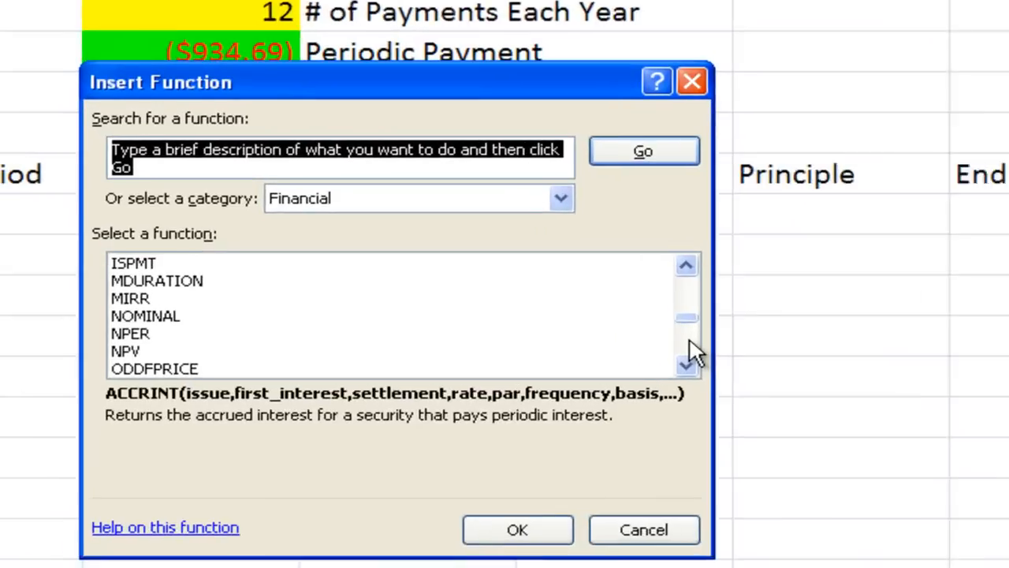
left_click(181, 336)
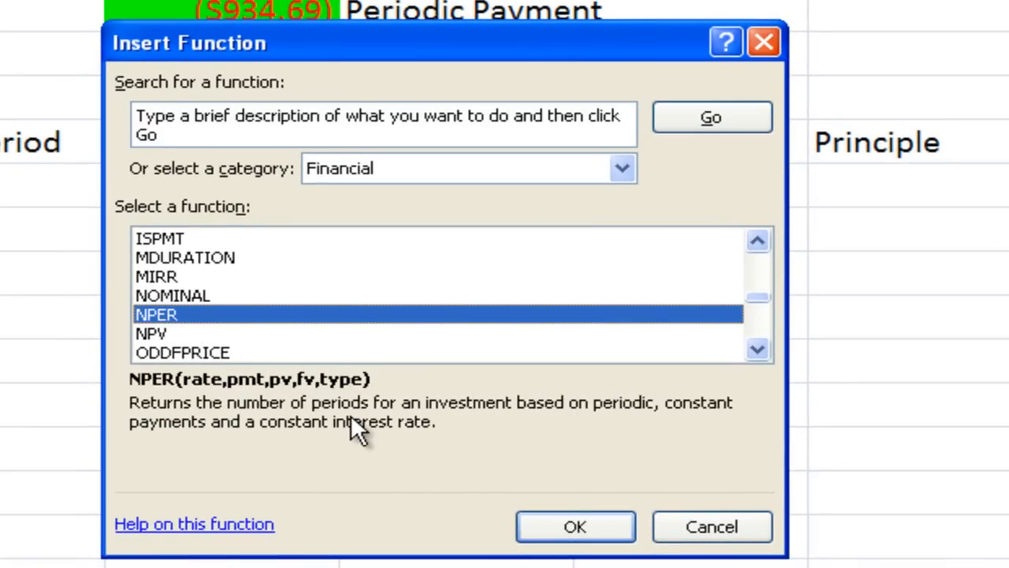
left_click(603, 526)
left_click_drag(512, 64, 978, 85)
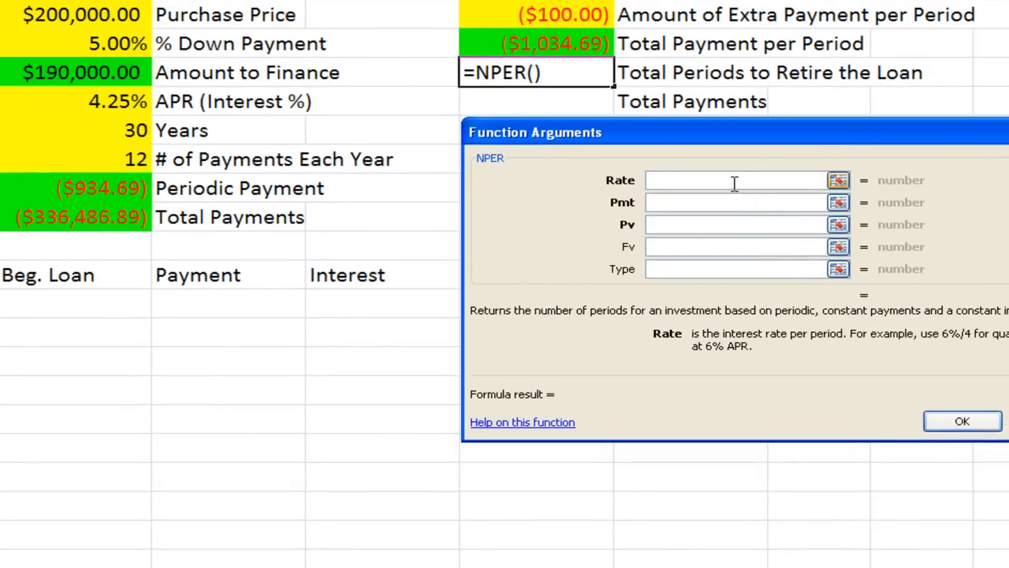
- Fill in the NPER arguments with Rate B6/B8, Pmt E4, Pv B5, Fv 0 and Type 0, and accept the function
left_click(128, 102)
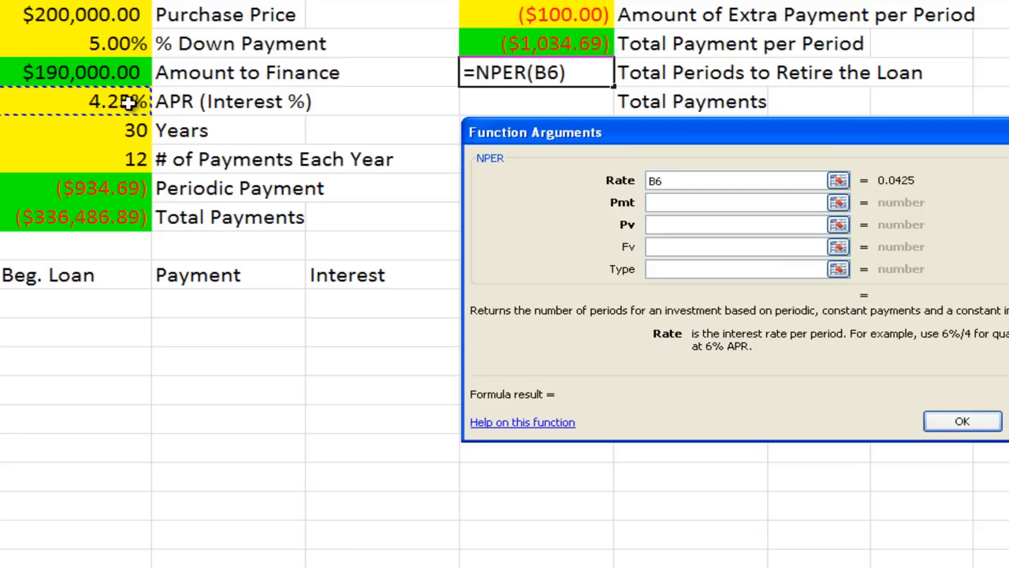
type("/")
left_click(127, 157)
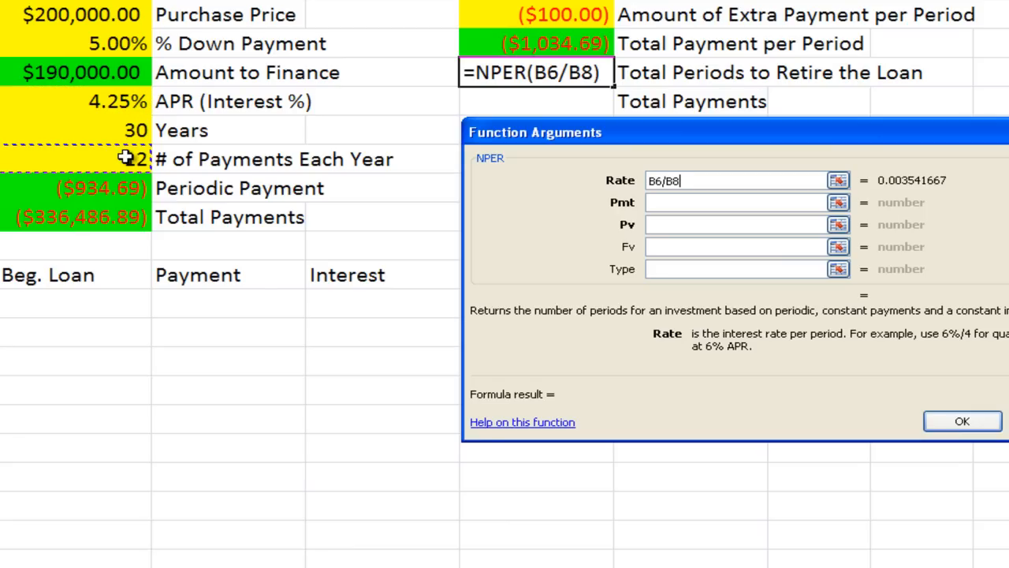
key("Tab")
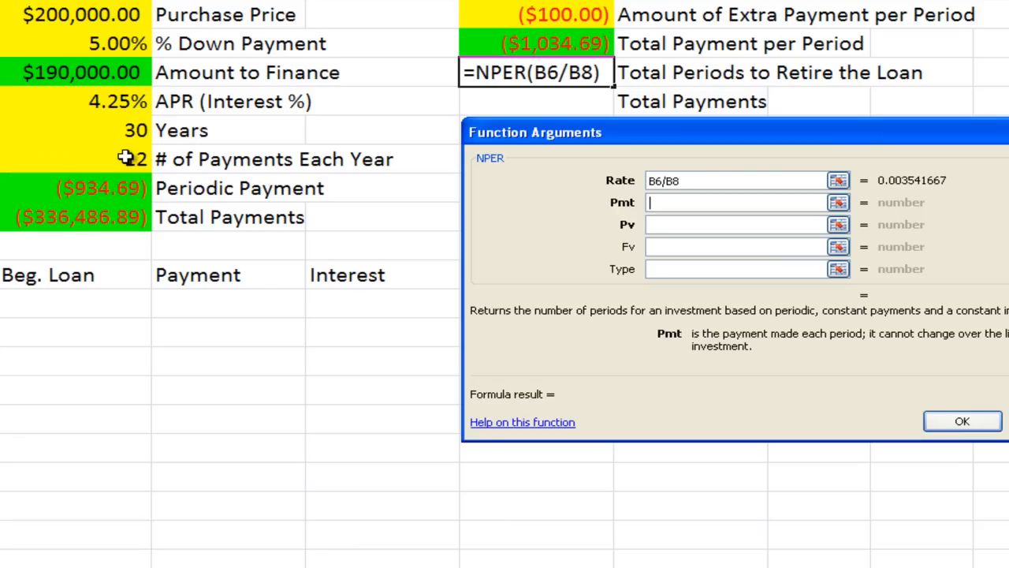
left_click(558, 43)
key("Tab")
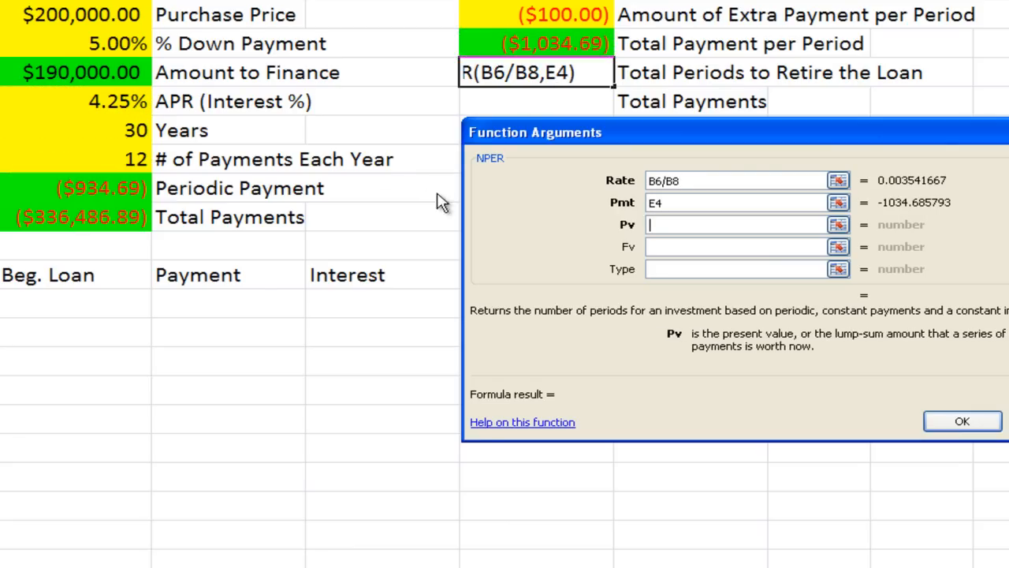
left_click(95, 72)
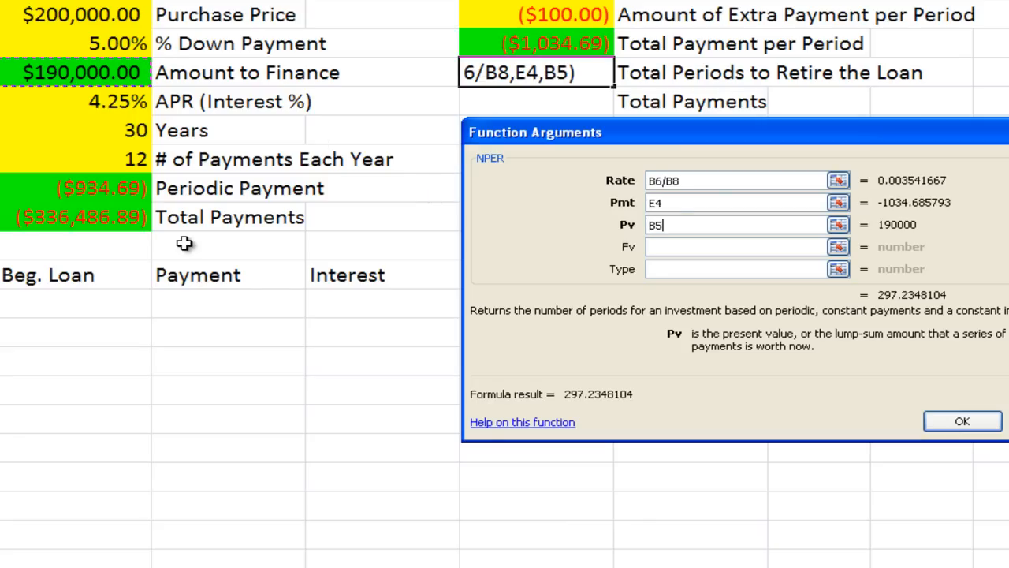
key("Tab")
type("0")
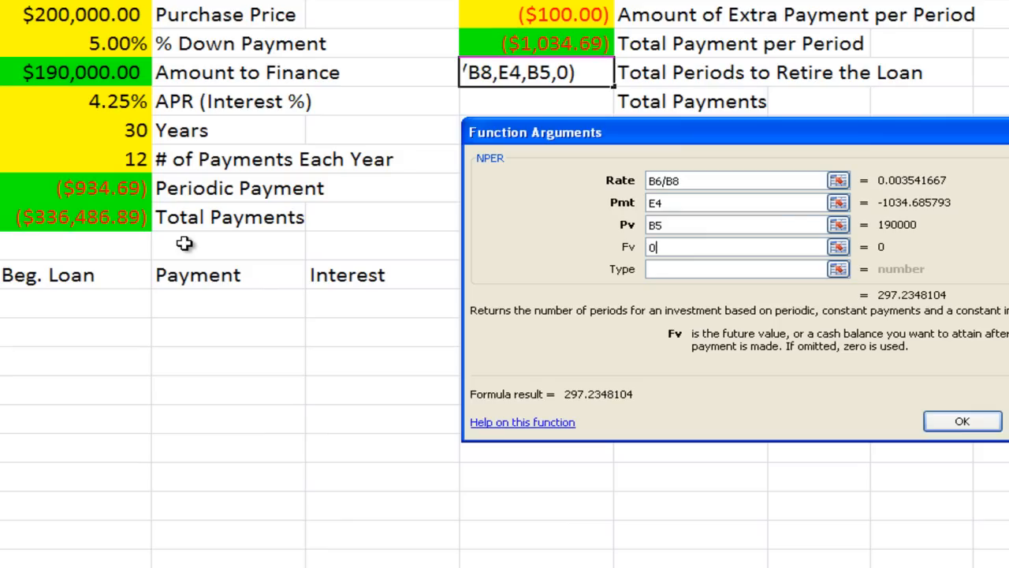
key("Tab")
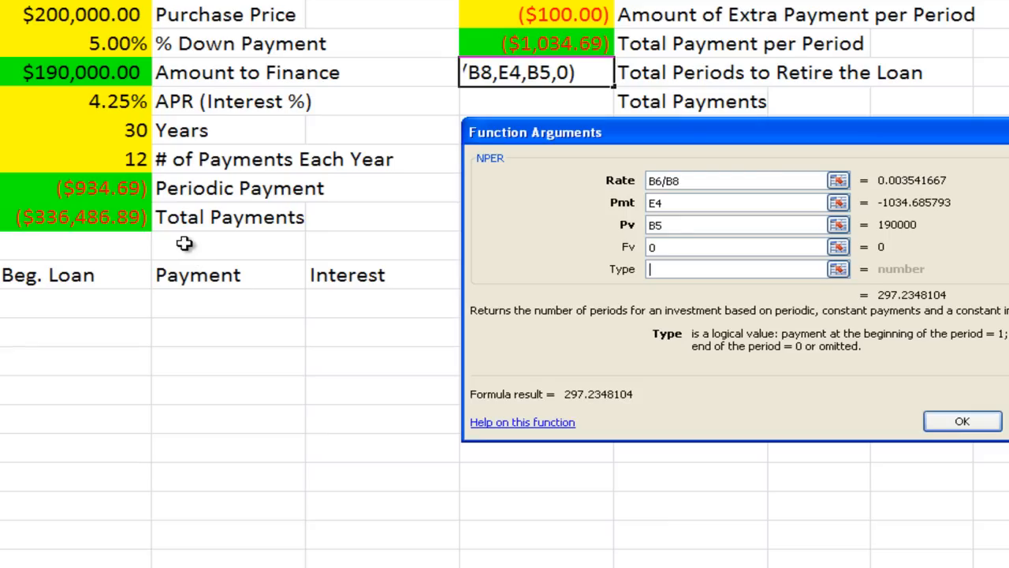
type("0")
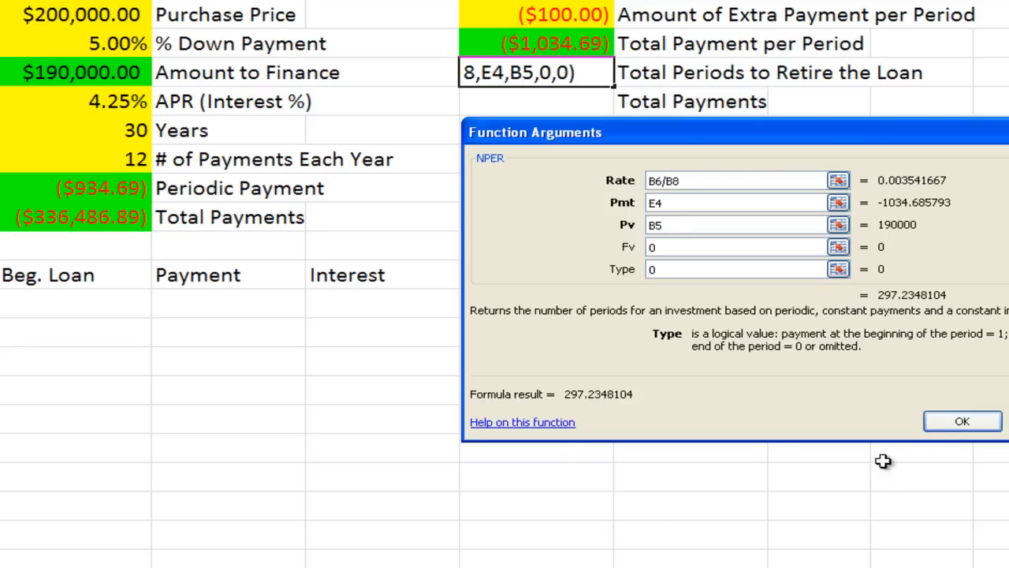
left_click(938, 423)
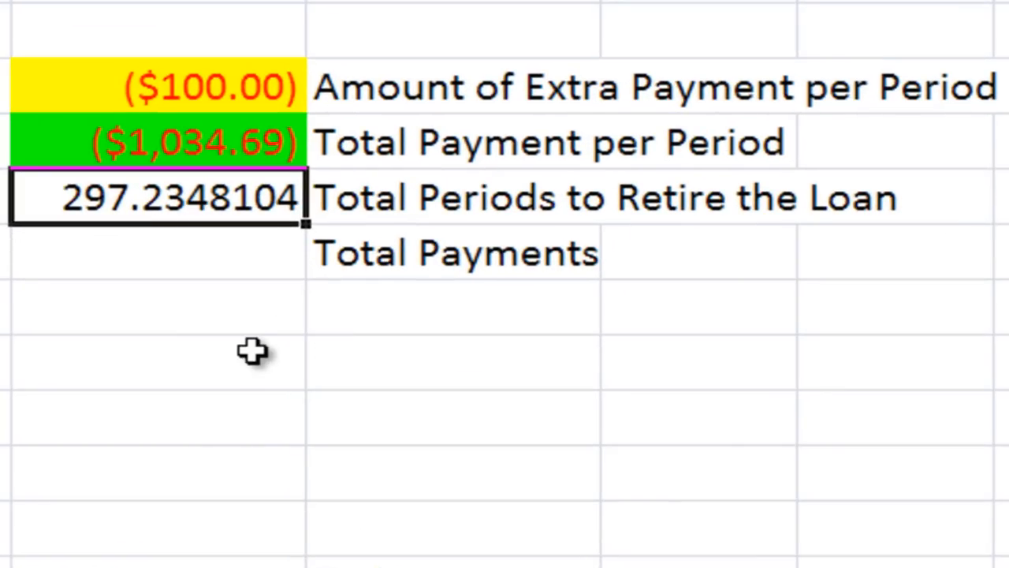
- Replace the Total Payments label in F6 with Years and calculate E6 as =E5/12
left_click(363, 260)
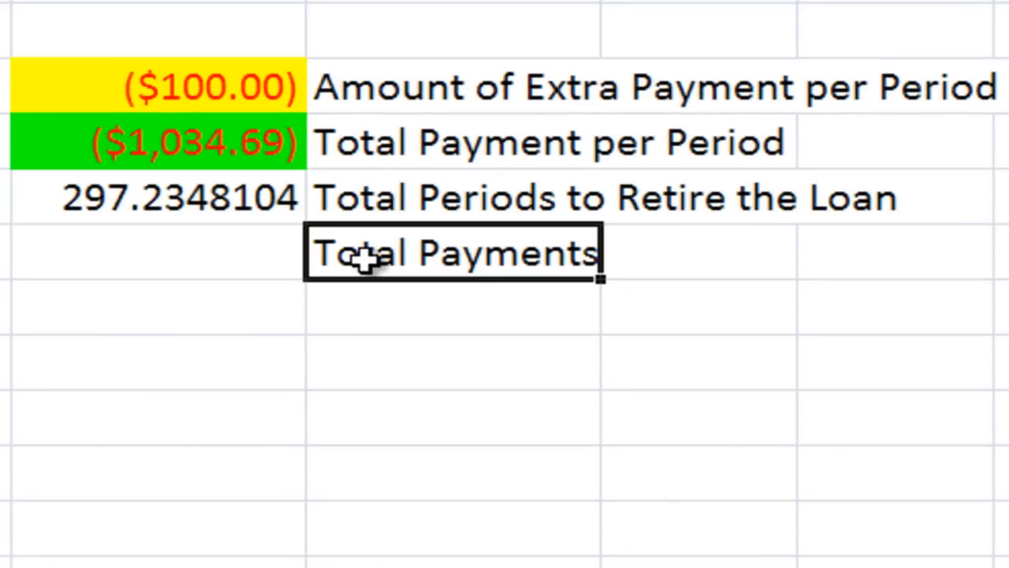
key("Delete")
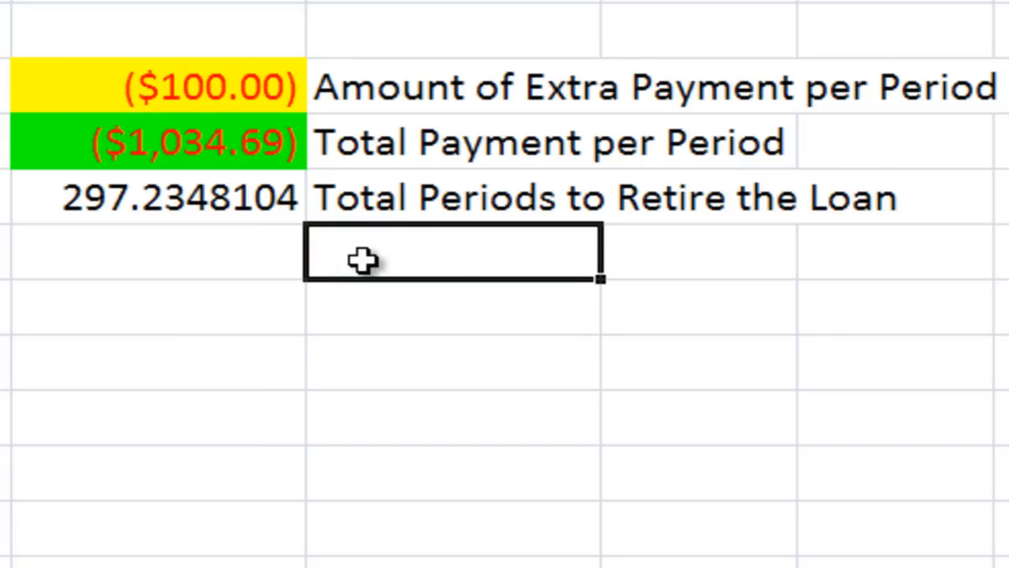
type("Years")
key("Left")
type("=")
key("Up")
type("/")
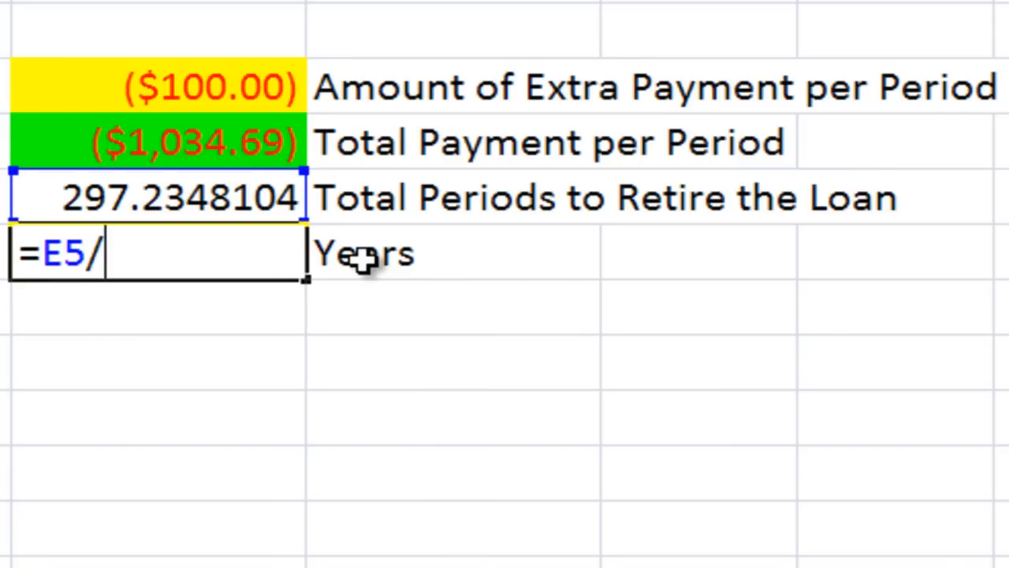
type("12")
key("Return")
- Format the total periods and years in E5:E6 as numbers with two decimal places
key("Up")
key("shift+Up")
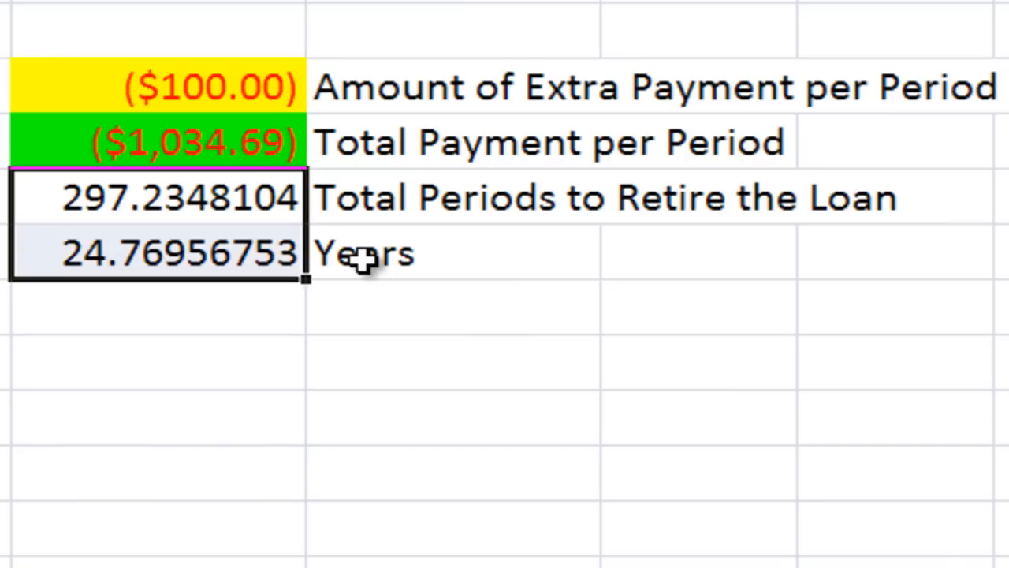
key("ctrl+shift+1")
key("shift+Up")
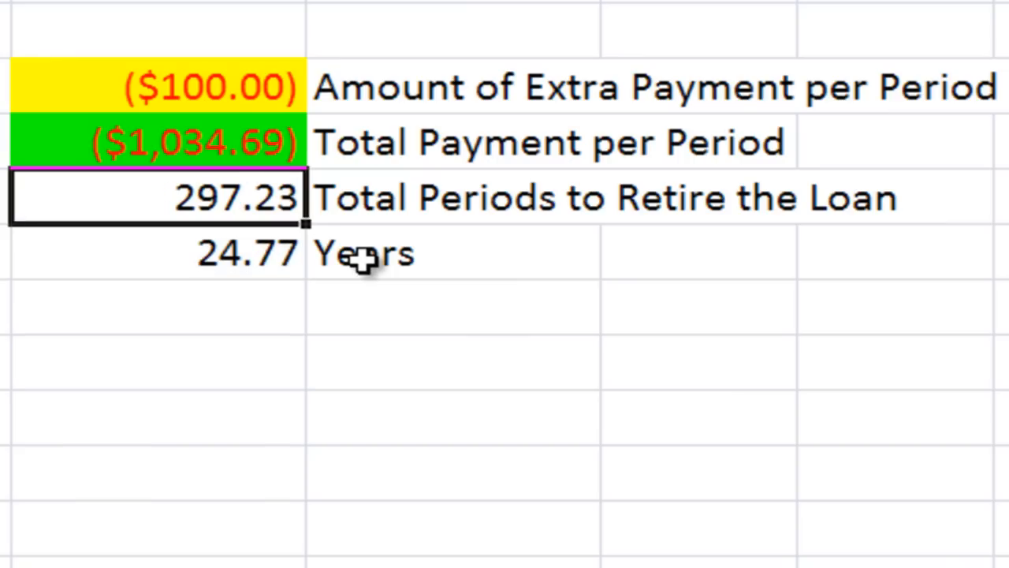
key("Down")
key("Up")
key("Down")
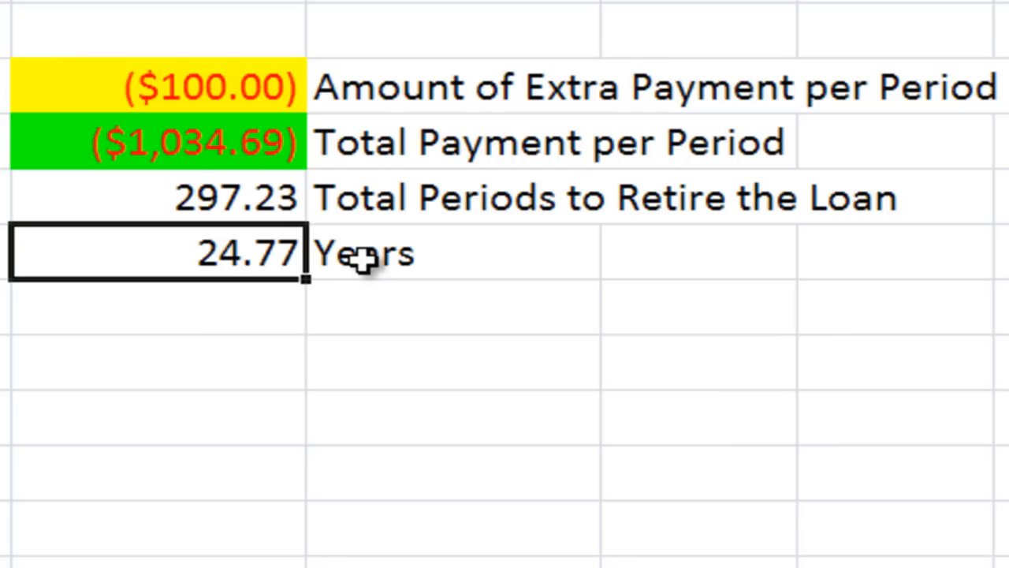
- Enter the label Total Payments in F7, below Years
key("Down")
key("Right")
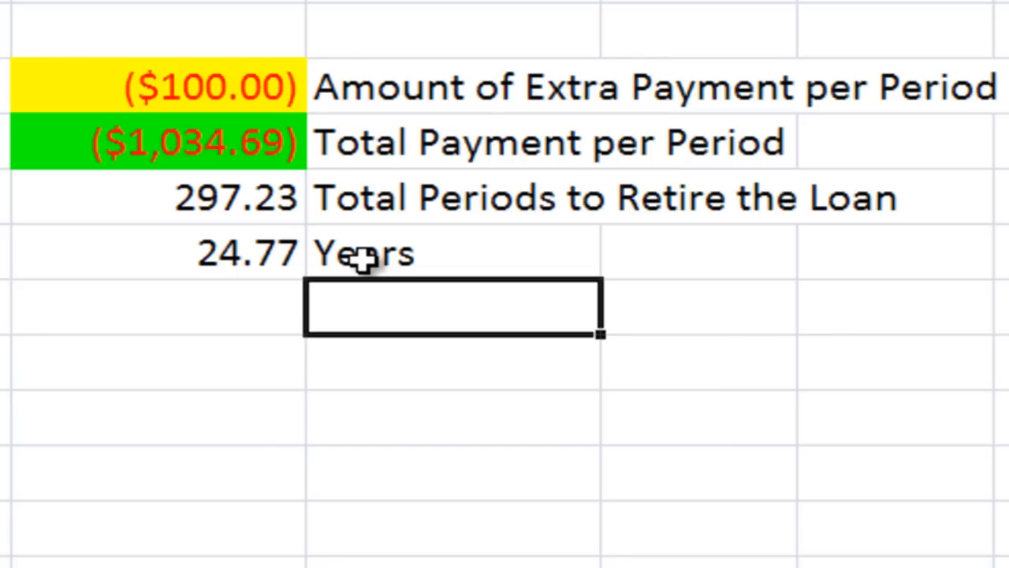
type("Total Payments")
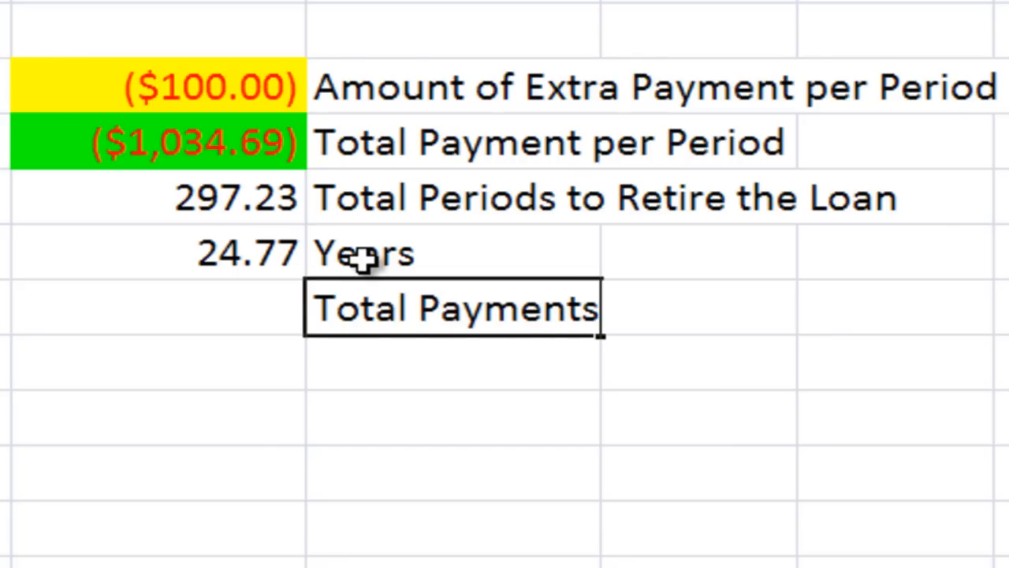
key("Return")
key("Up")
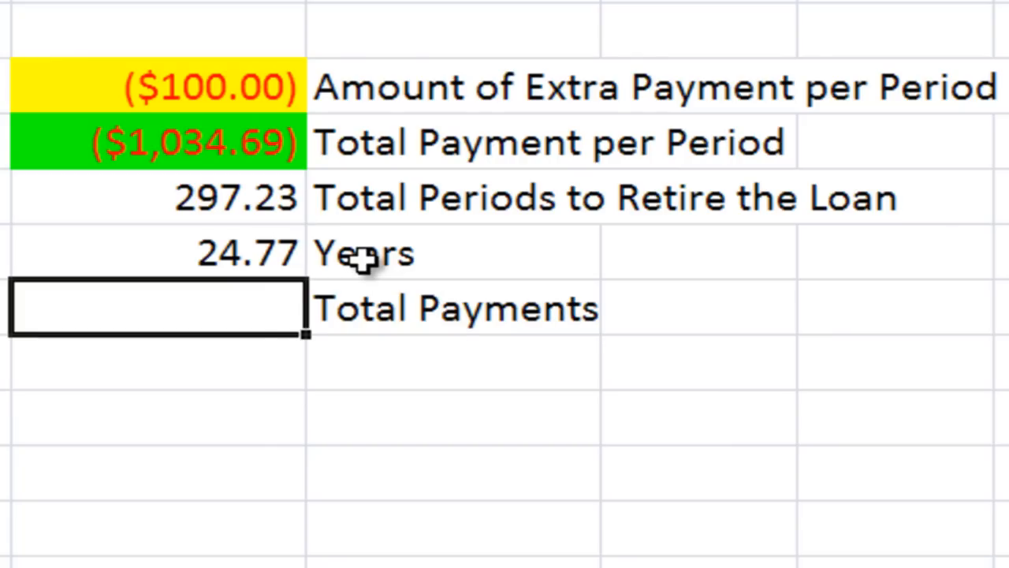
- Fill the total periods and years cells E5:E6 green
key("Up")
key("Up")
key("shift+Down")
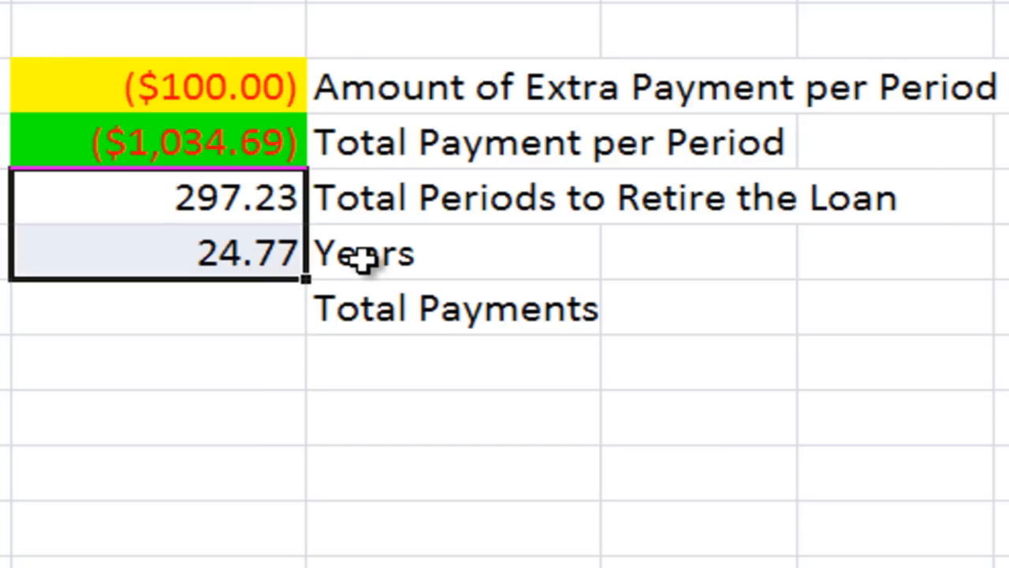
- Calculate Total Payments in E7 as the total payment per period times the total periods, =E4*E5
left_click(284, 315)
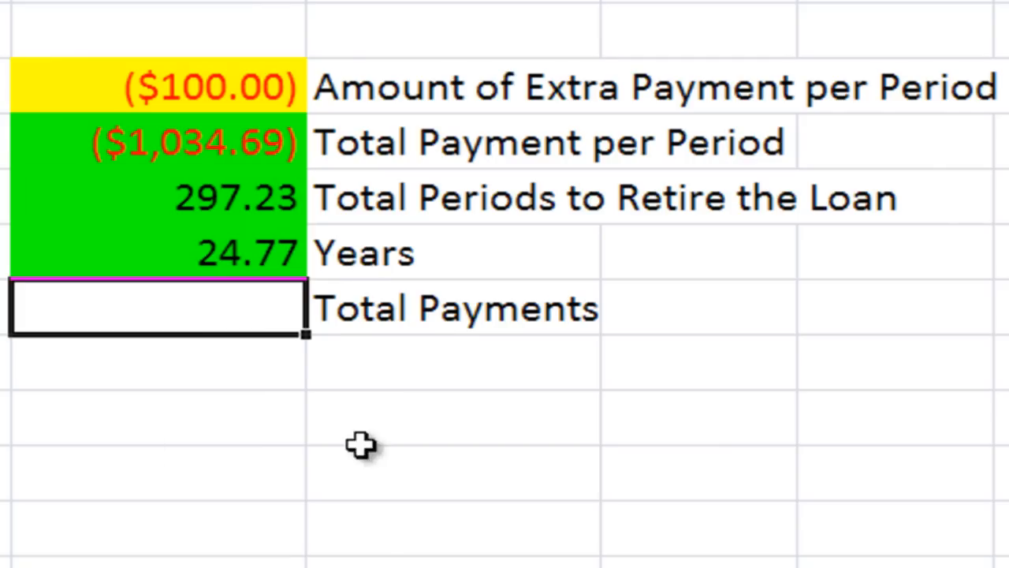
type("=")
key("Up")
key("Up")
key("Up")
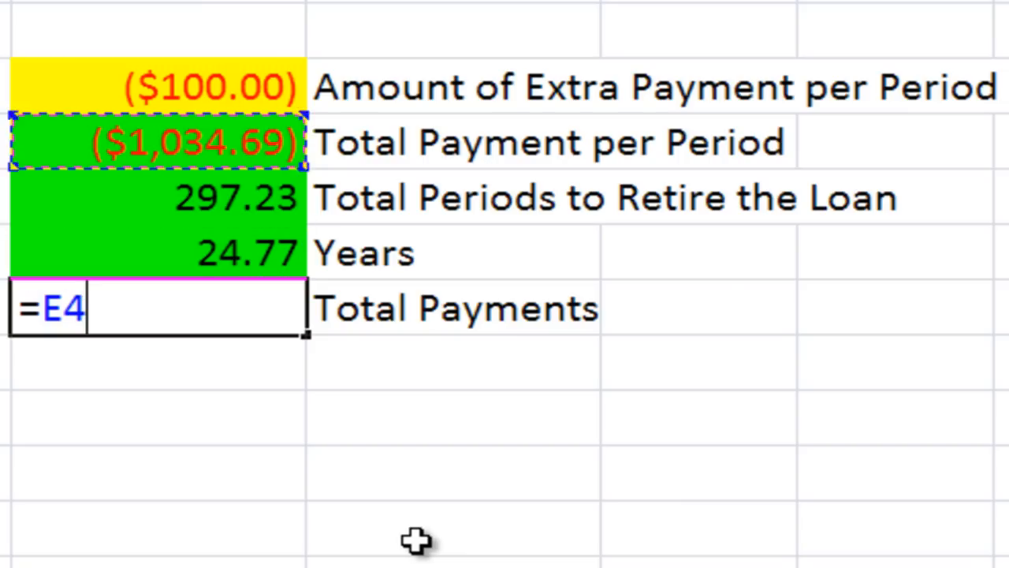
type("*")
key("Up")
key("Up")
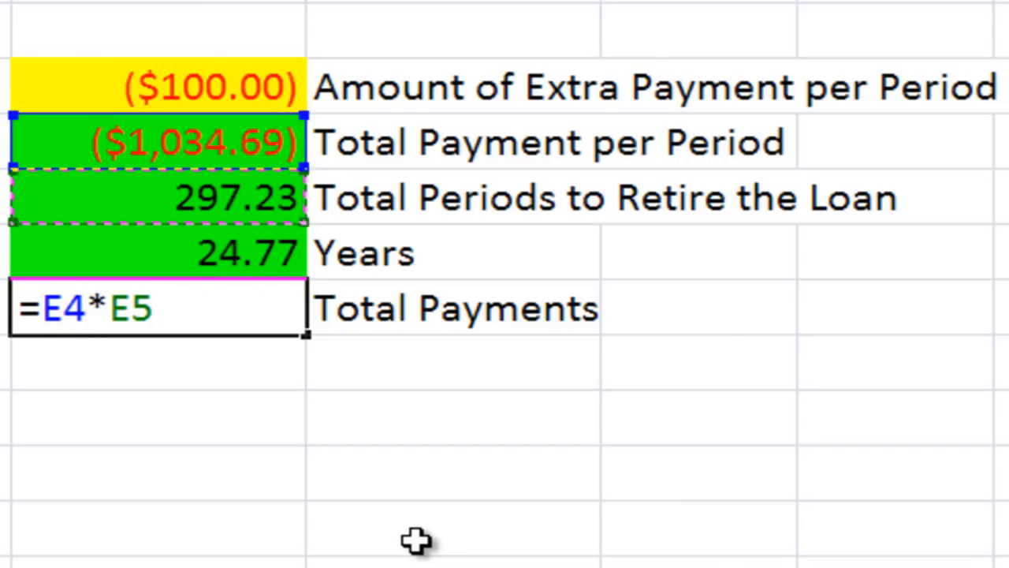
key("Return")
key("Up")
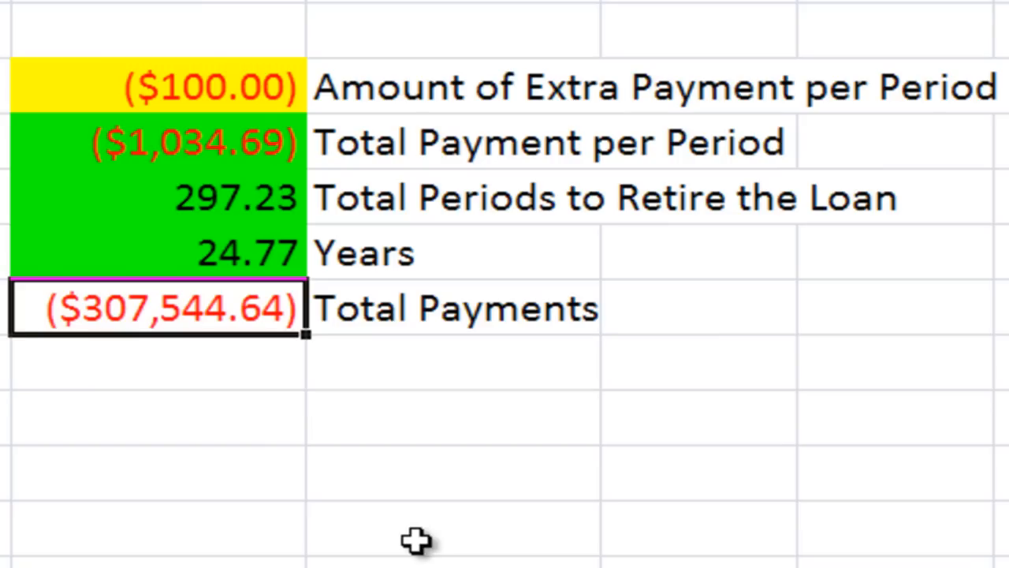
- Enter the label Total Savings in F9, leaving one blank row below Total Payments
key("Down")
key("Down")
key("Right")
type("Total Savings")
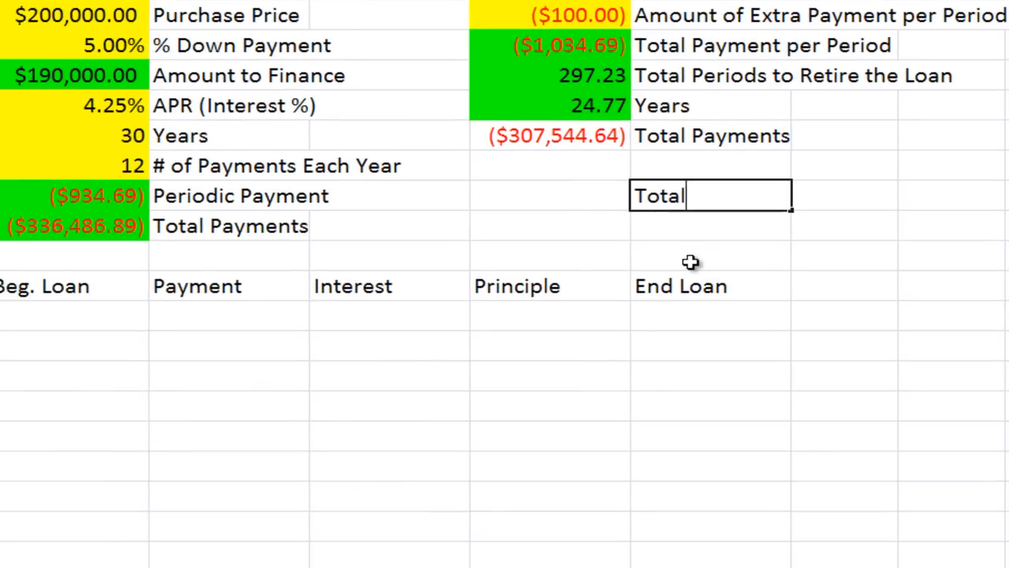
key("Return")
- Compare the original Total Payments in B10 with the extra-payment Total Payments in E7
key("Up")
key("Up")
key("Left")
key("Left")
key("Left")
key("Left")
key("Down")
key("Down")
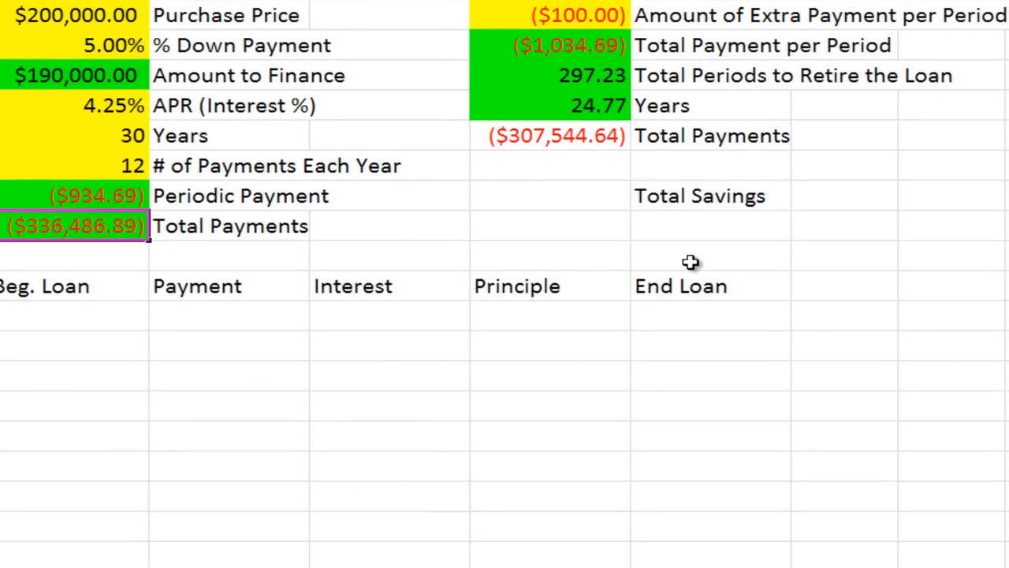
left_click(571, 136)
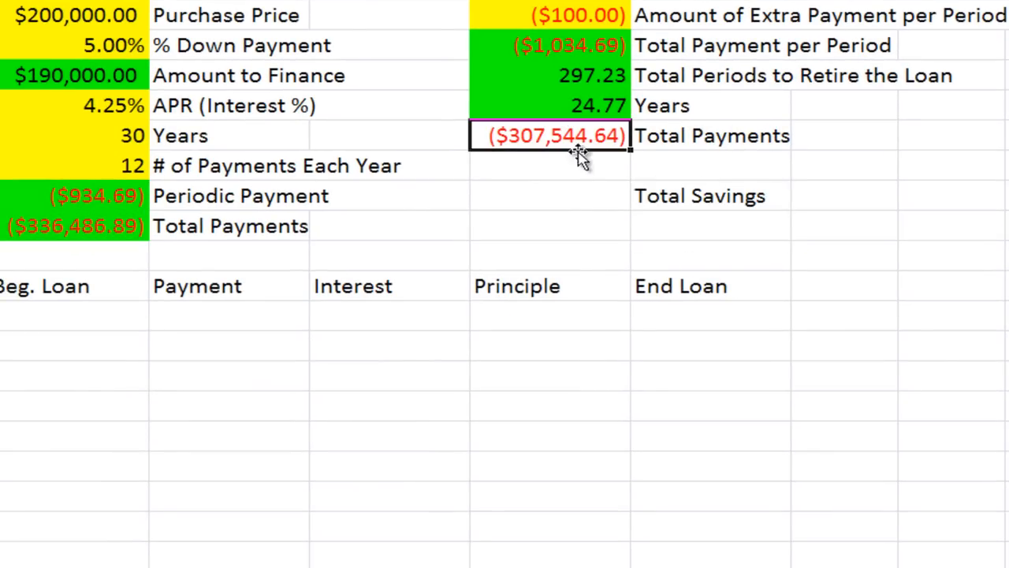
- Calculate Total Savings in E9 as the difference between the two total payments, =E7-B10
left_click(572, 194)
type("=")
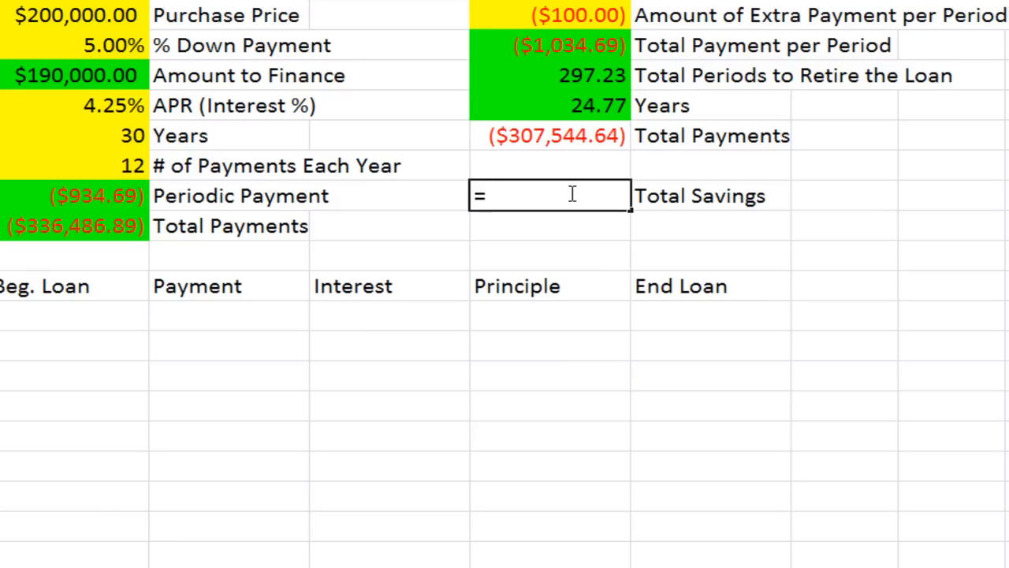
key("Up")
type("-")
left_click(110, 229)
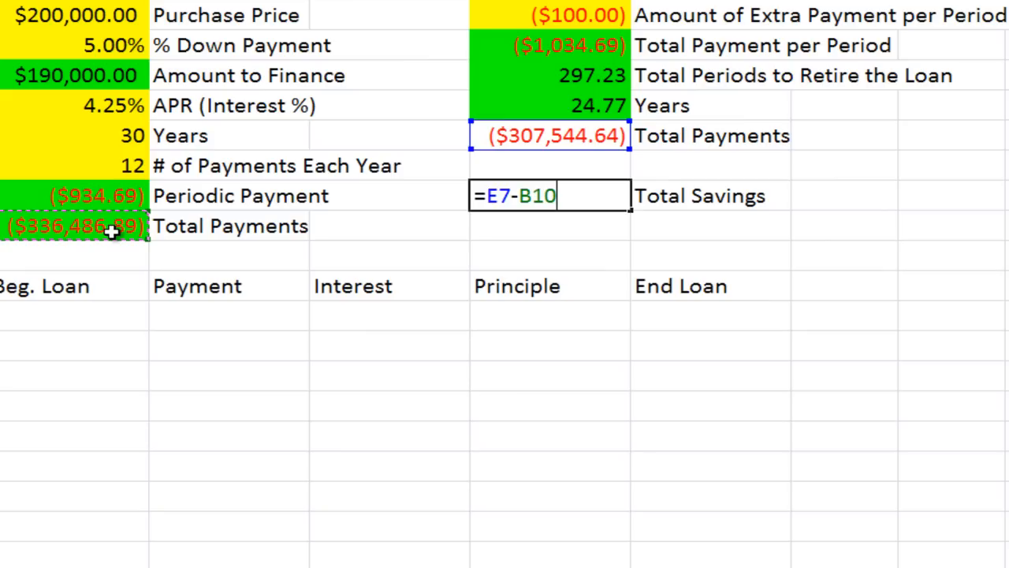
key("Return")
key("Up")
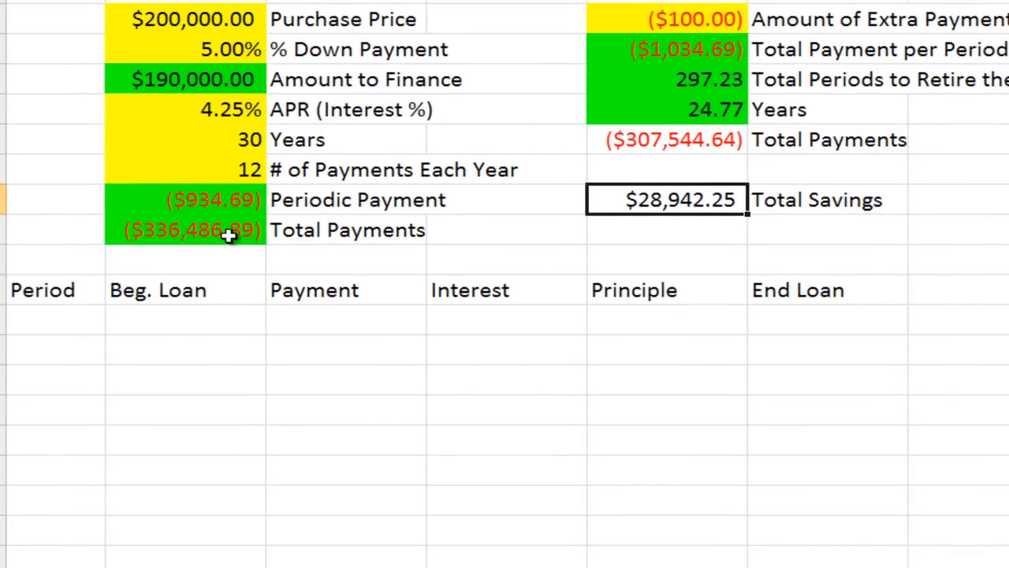
- Insert a blank cell at the Interest heading in D12, shifting Interest, Principle and End Loan one column over
key("Down")
key("Down")
key("Down")
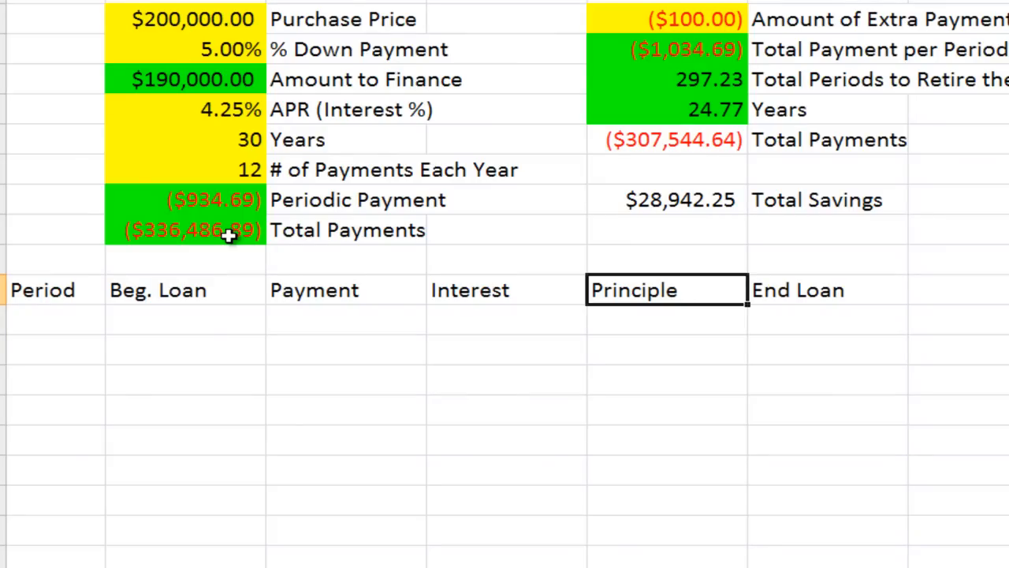
key("Left")
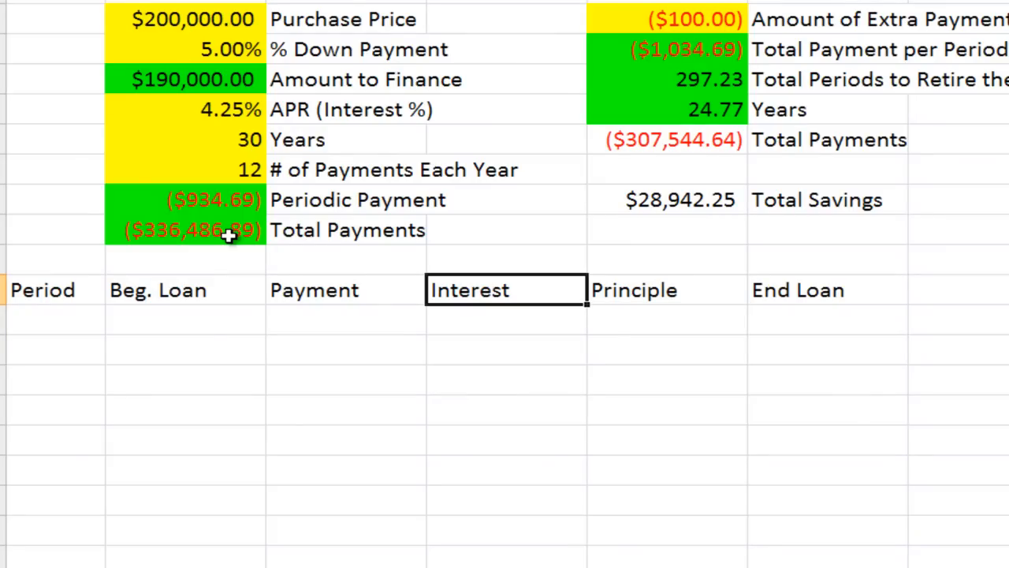
key("ctrl+shift+equal")
key("Up")
key("Return")
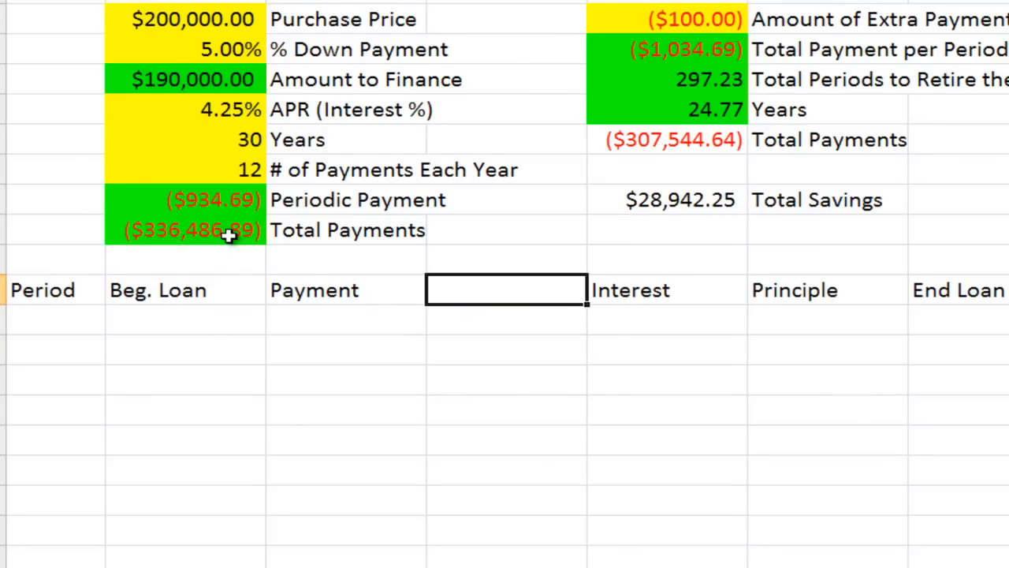
- Replace the Payment heading in C12 with Req. Pmt and enter the heading Excess Pmts. in D12
key("Left")
type("Req")
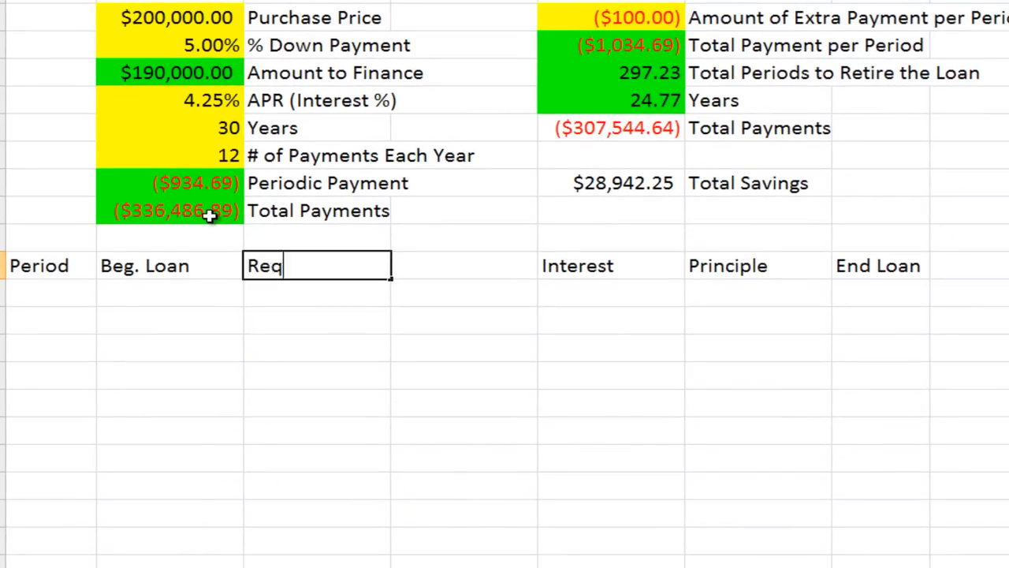
type(". Pmt")
key("Tab")
type("Extr")
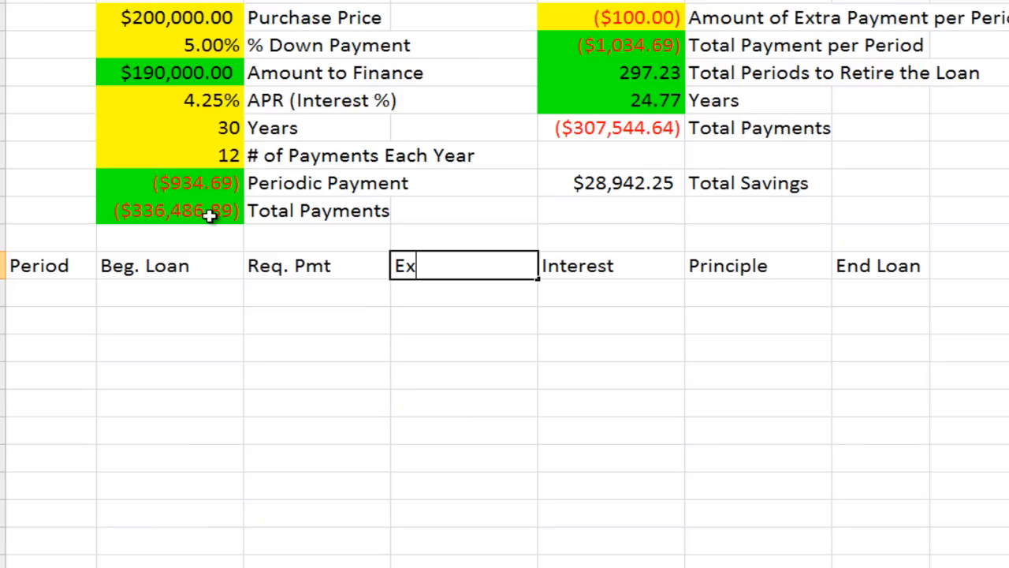
key("BackSpace")
key("BackSpace")
type("cess")
type(" Ptm")
key("BackSpace")
key("BackSpace")
type("mts.")
key("Return")
- Center the schedule headings from Period to End Loan in A12:G12
key("Up")
key("Right")
key("Left")
key("Left")
key("Left")
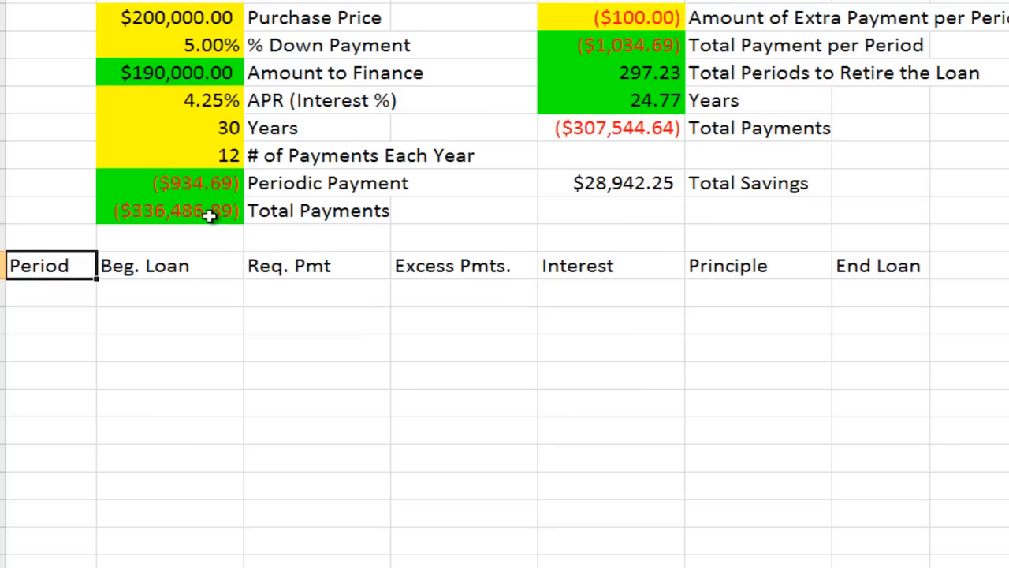
key("shift+Right")
key("shift+Right")
key("shift+Right")
key("shift+Right")
key("shift+Right")
key("shift+Right")
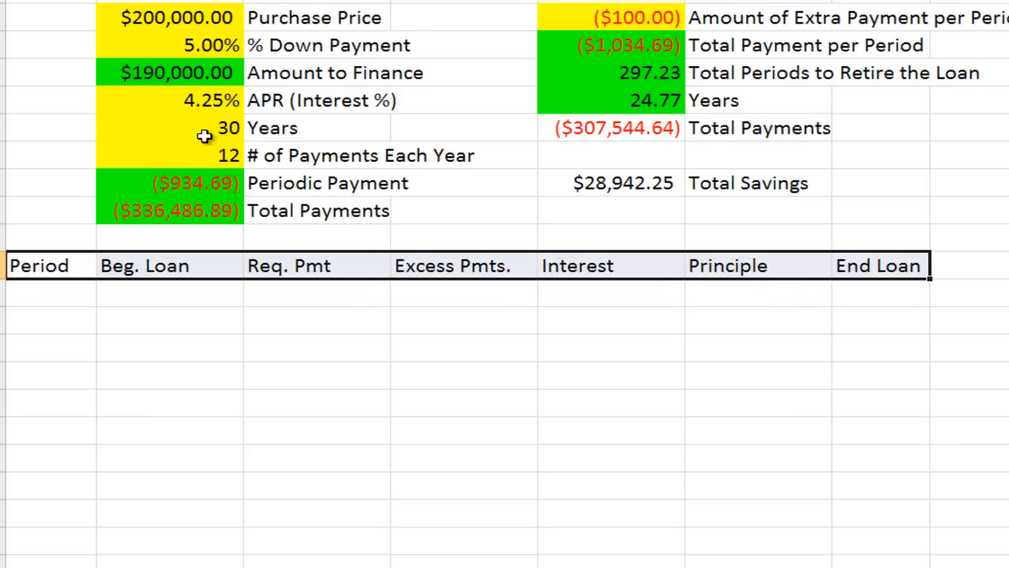
key("alt+h")
key("a")
key("c")
left_click(397, 405)
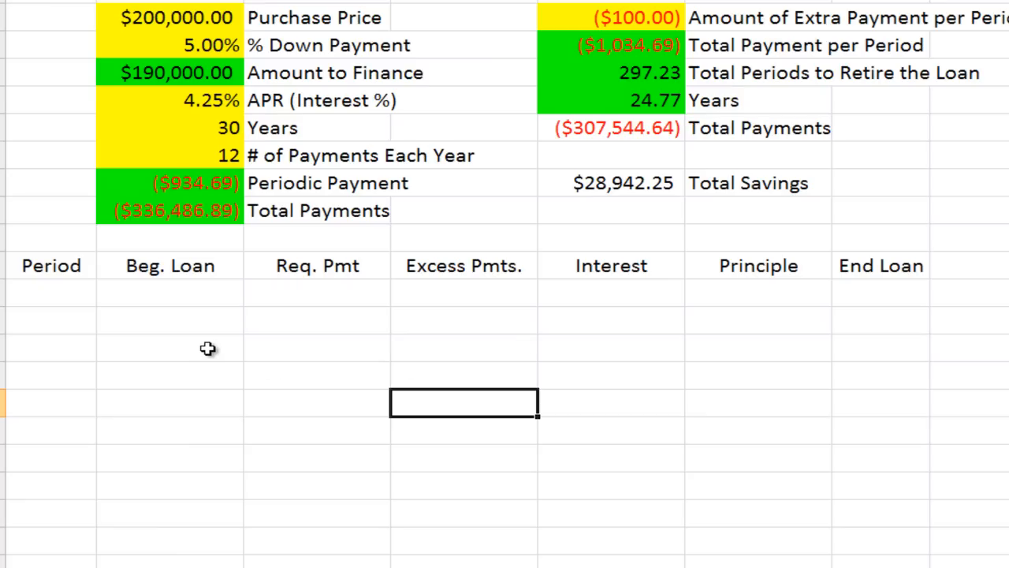
- Examine the empty rows of the Period column against the Total Periods to Retire the Loan in E5
left_click(82, 295)
left_click(79, 319)
left_click(74, 345)
left_click(52, 368)
left_click(54, 403)
left_click(55, 435)
left_click(50, 451)
left_click(54, 482)
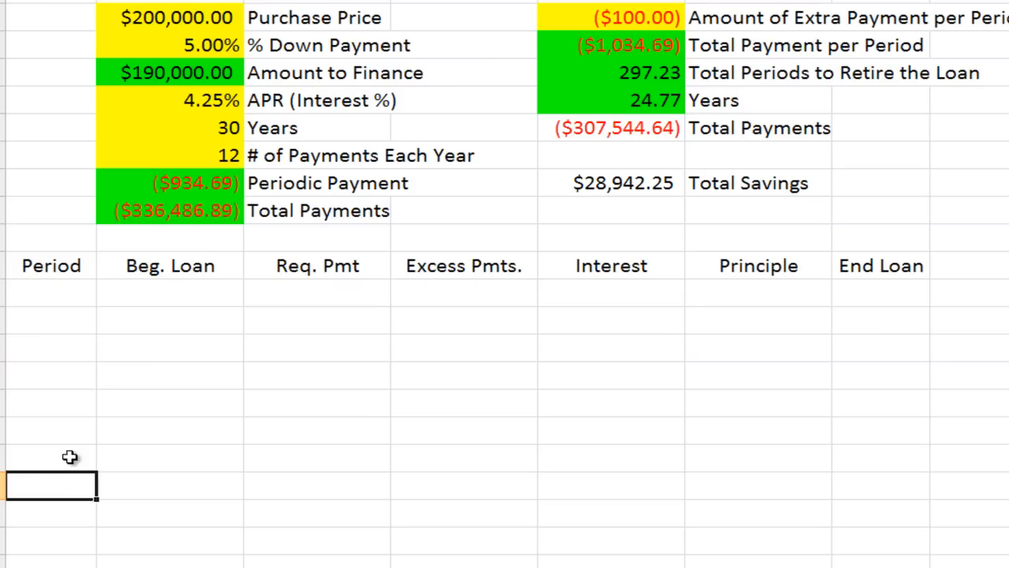
left_click(670, 72)
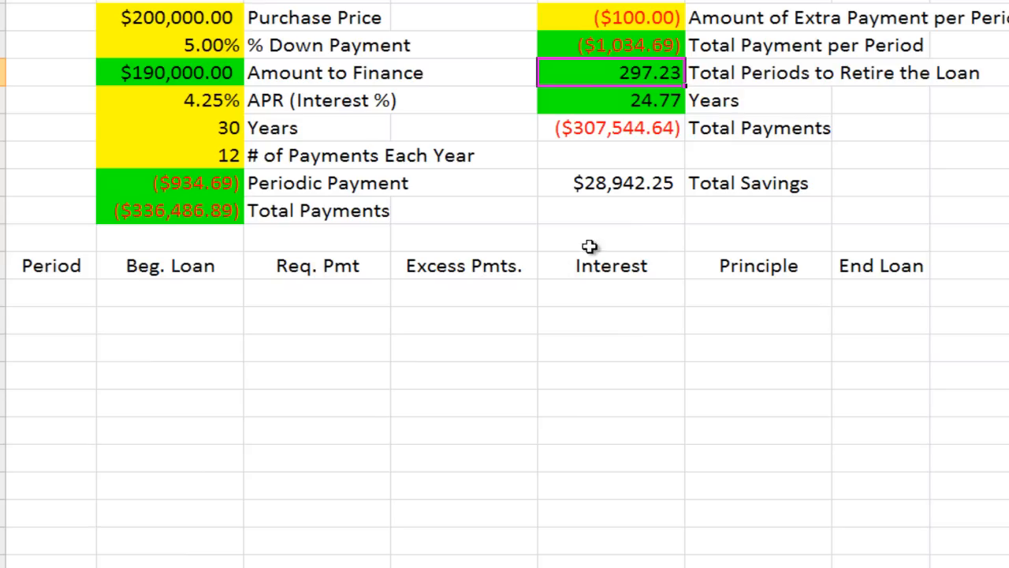
left_click(74, 311)
left_click(67, 376)
left_click(65, 430)
left_click(60, 511)
left_click(68, 546)
left_click(606, 75)
- Enter 1 as the first period in A13
left_click(63, 293)
type("=")
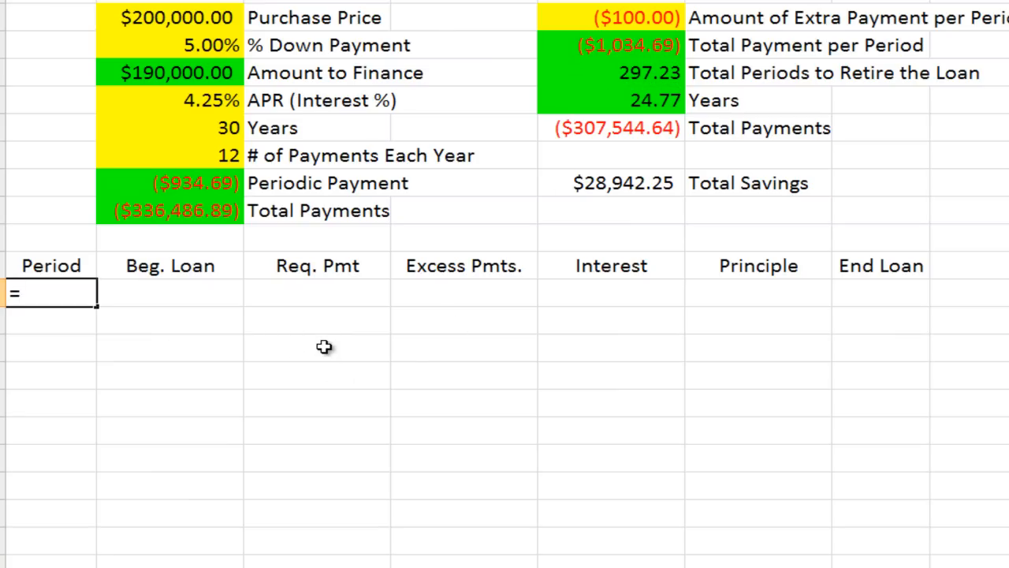
key("BackSpace")
type("1")
key("Return")
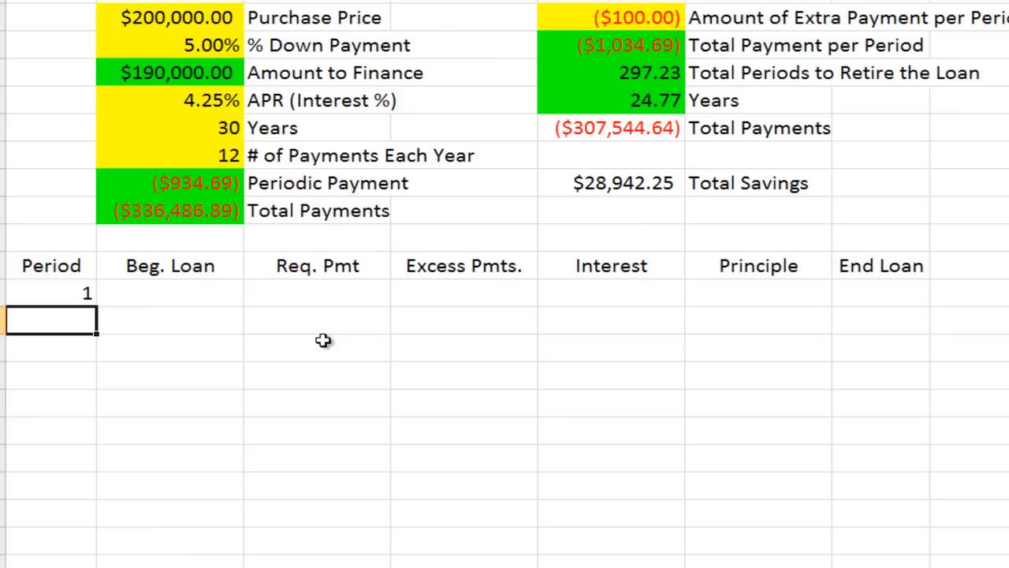
- Enter the period formula =IF(A13="","",IF(G13=0,"",A13+1)) in A14, accepting the proposed closing parenthesis correction
type("=if(")
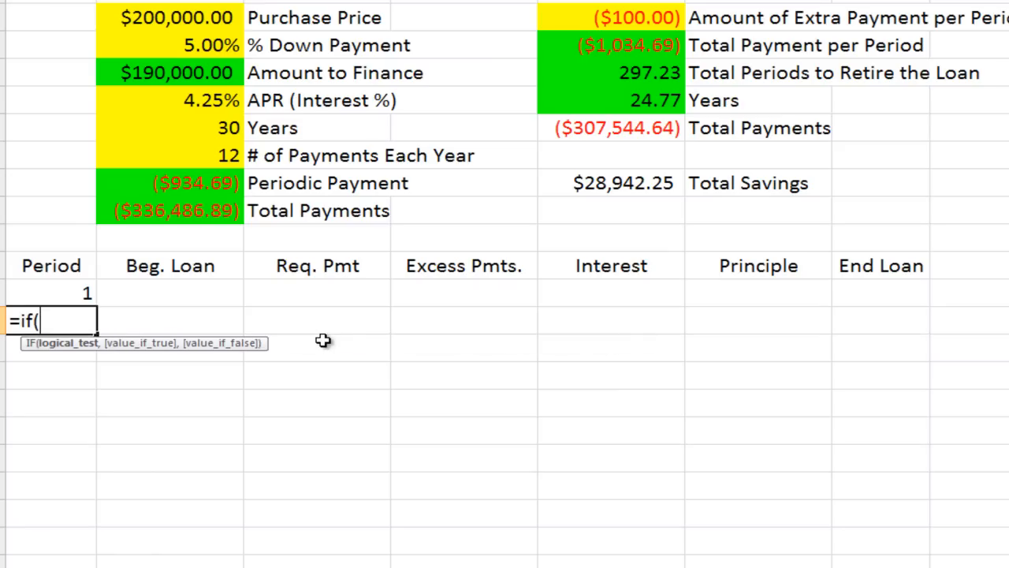
left_click(50, 292)
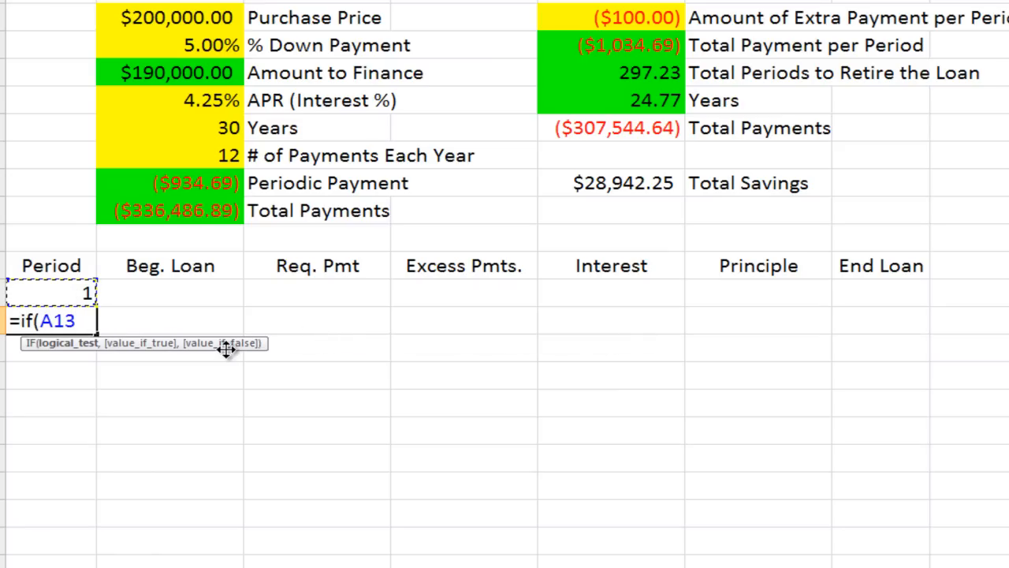
type("+")
key("BackSpace")
type("=\"\",\"\"")
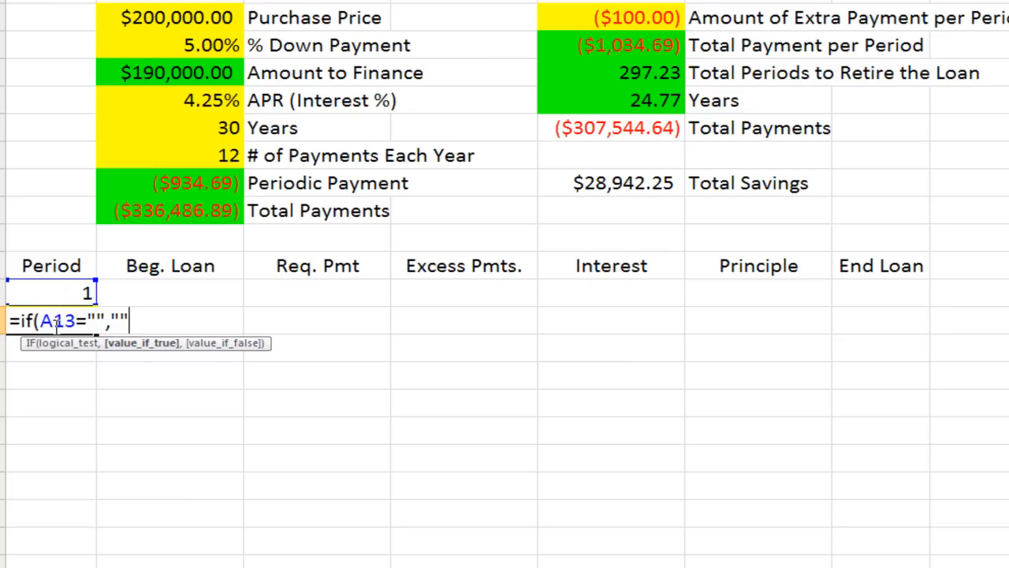
type(",")
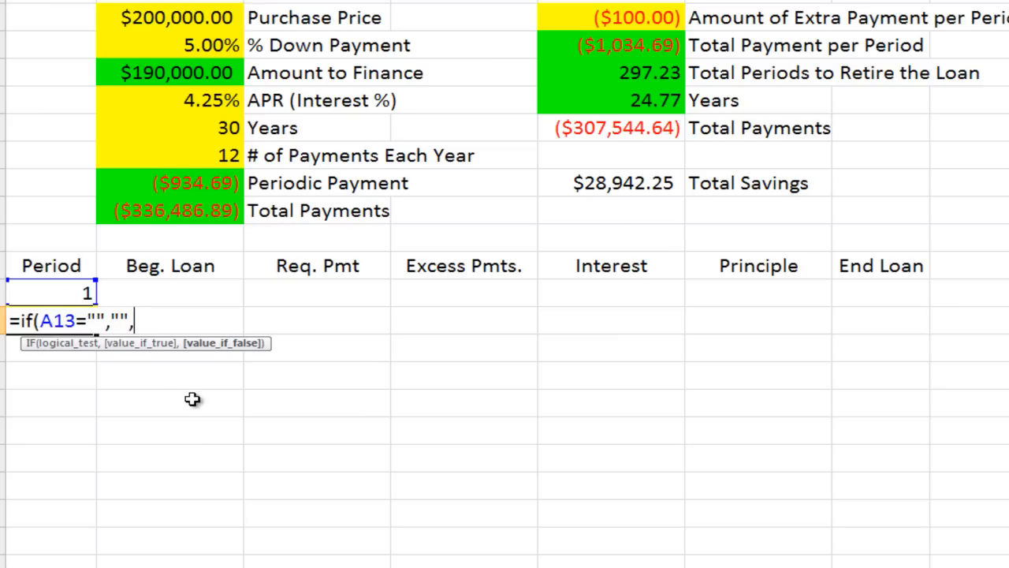
type("if(")
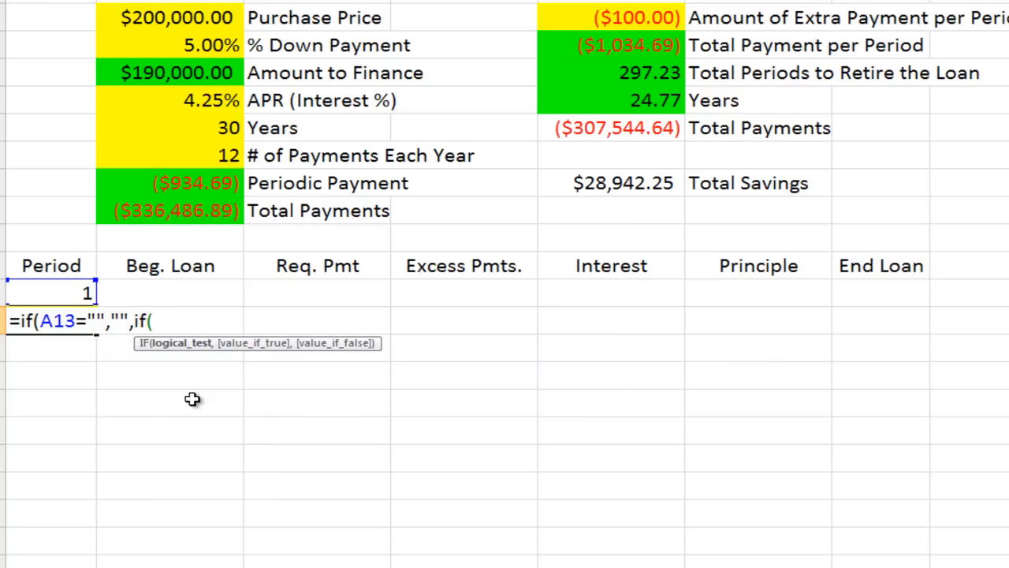
key("Up")
key("Right")
key("Right")
key("Right")
key("Right")
key("Right")
key("Right")
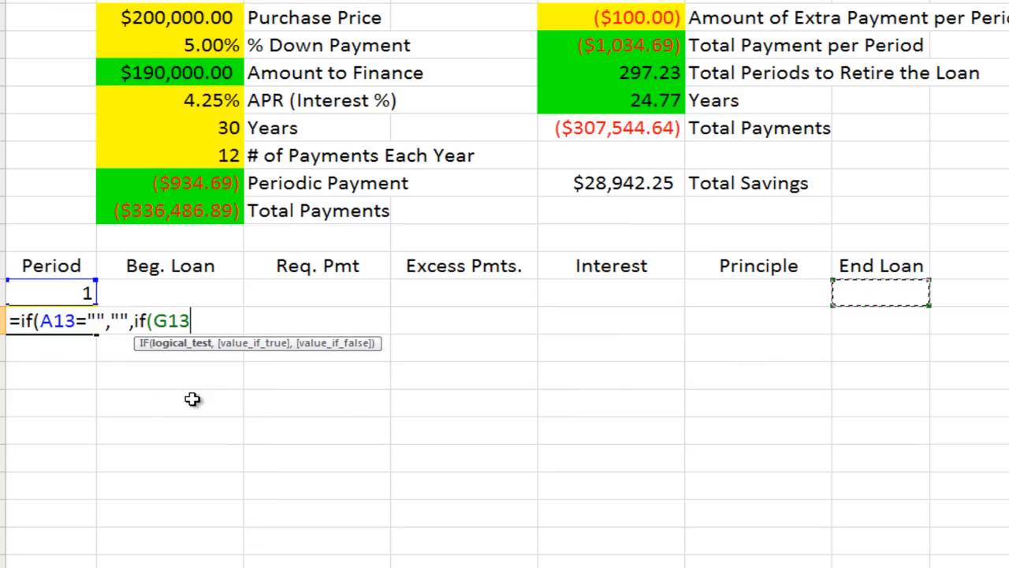
type("=0,\"\"")
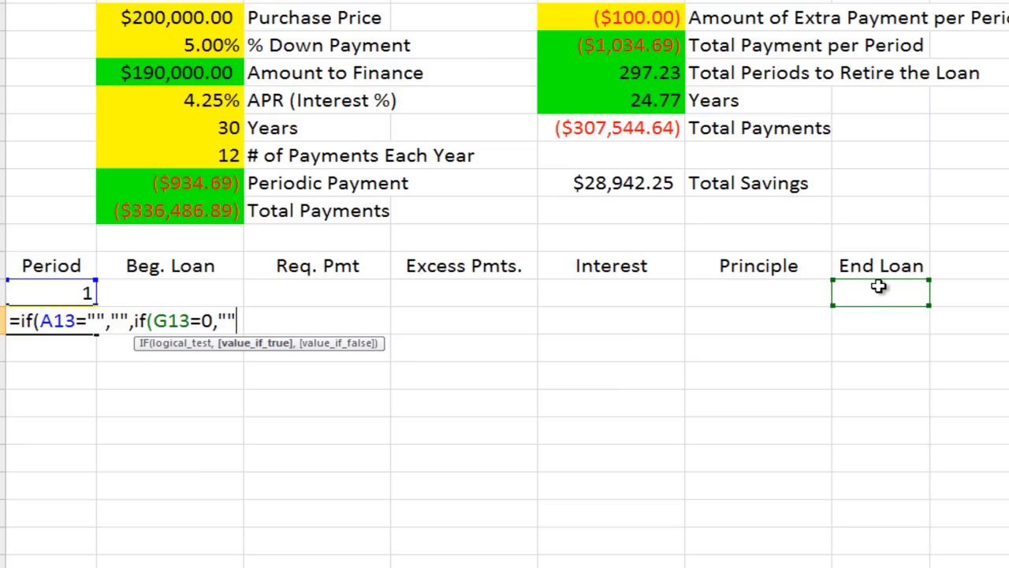
type(",")
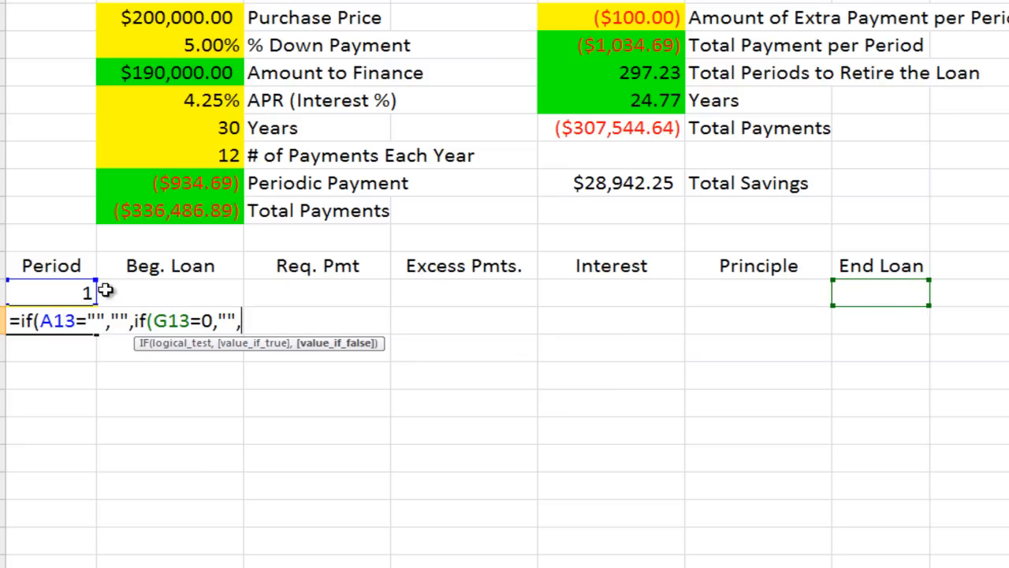
left_click(81, 289)
type("+1)")
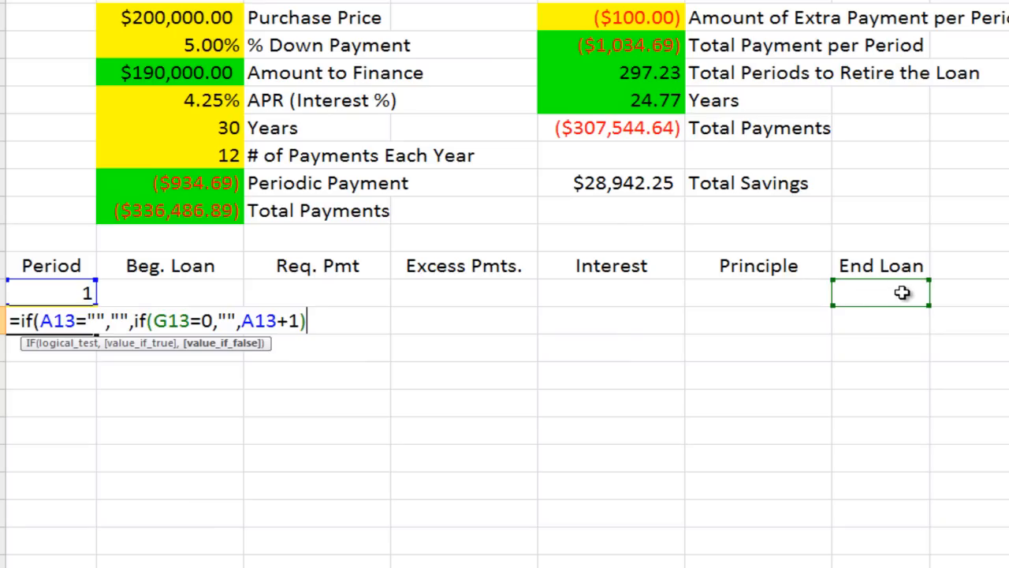
key("Return")
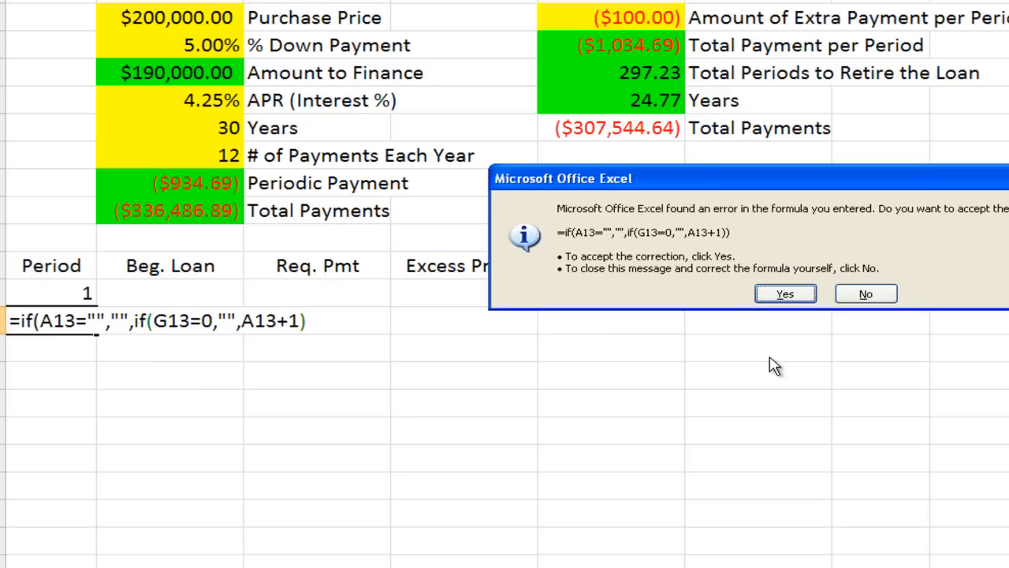
left_click(786, 294)
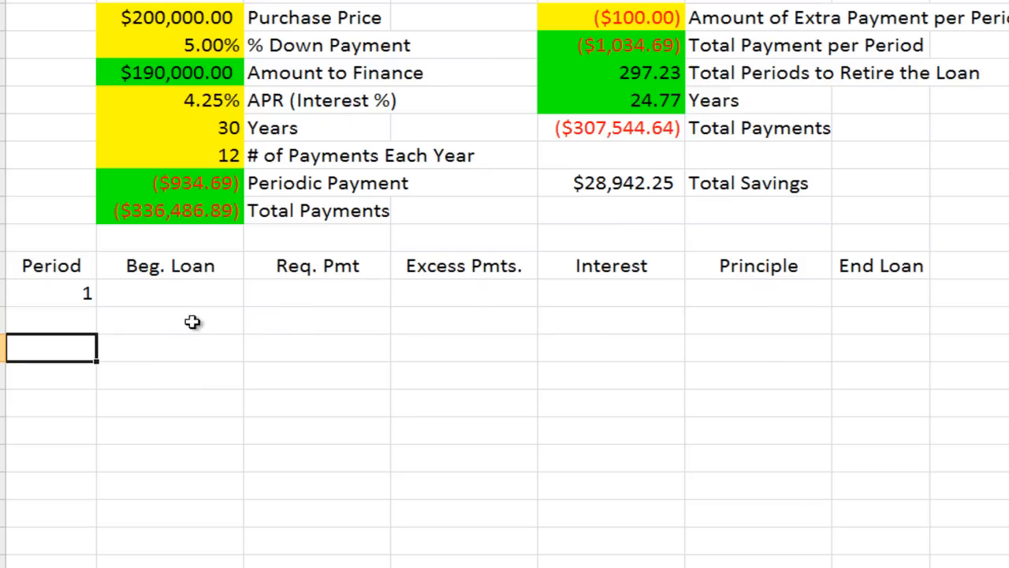
- Review the period formula in A14 together with the cells it refers to, A13 and the End Loan cell G13
left_click(79, 321)
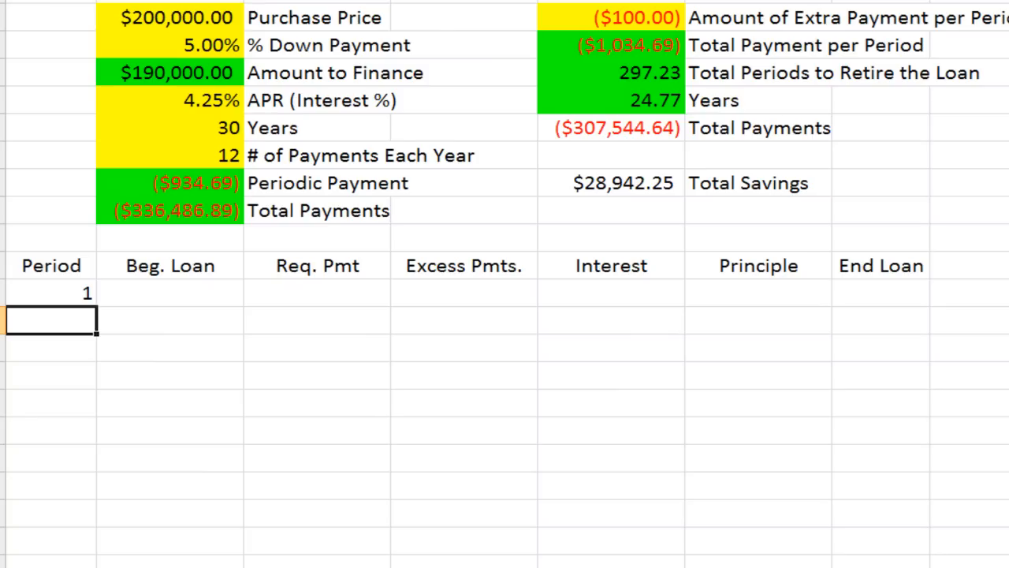
left_click(52, 292)
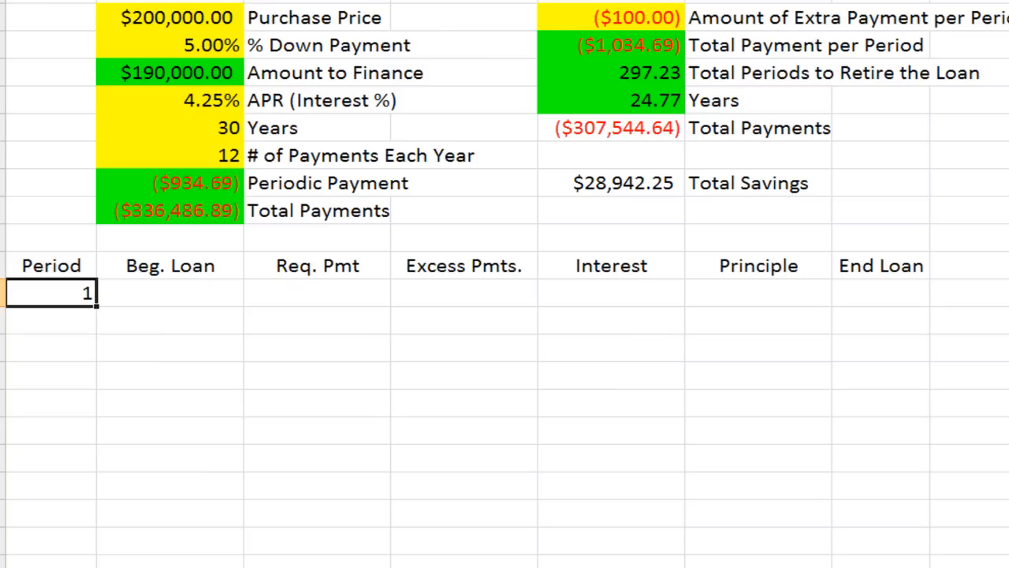
left_click(52, 320)
key("Up")
key("Right")
key("Right")
key("Right")
key("Right")
key("Right")
key("Right")
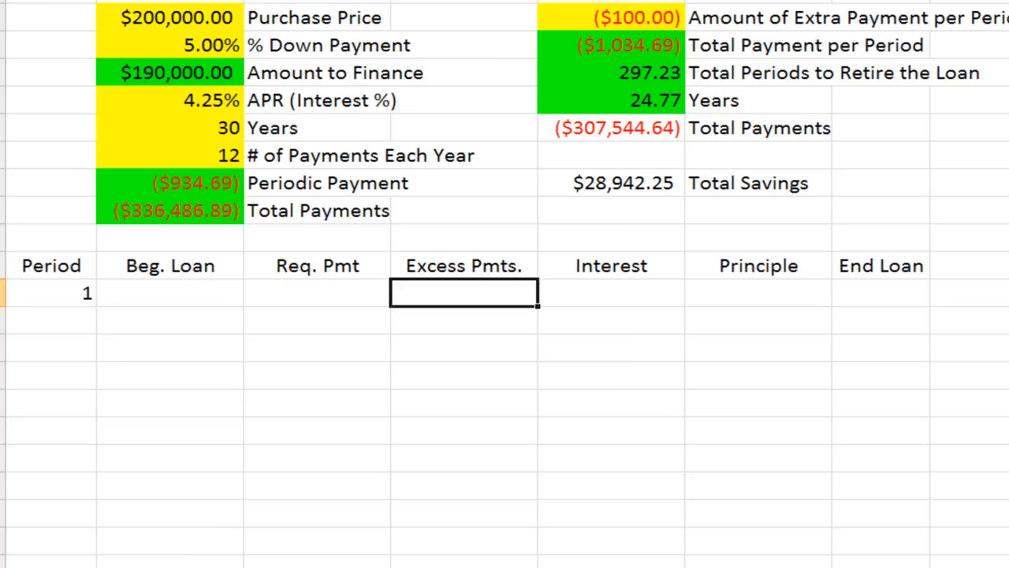
- Set the first Beg. Loan in B13 to the Amount to Finance with =B5
key("Left")
key("Left")
key("Left")
key("Left")
key("Left")
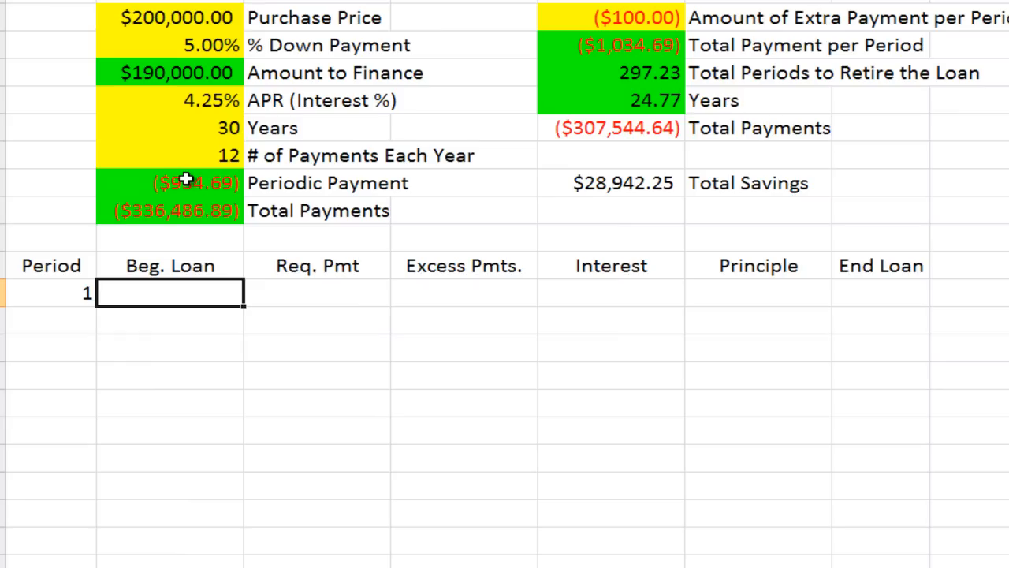
type("=")
left_click(223, 74)
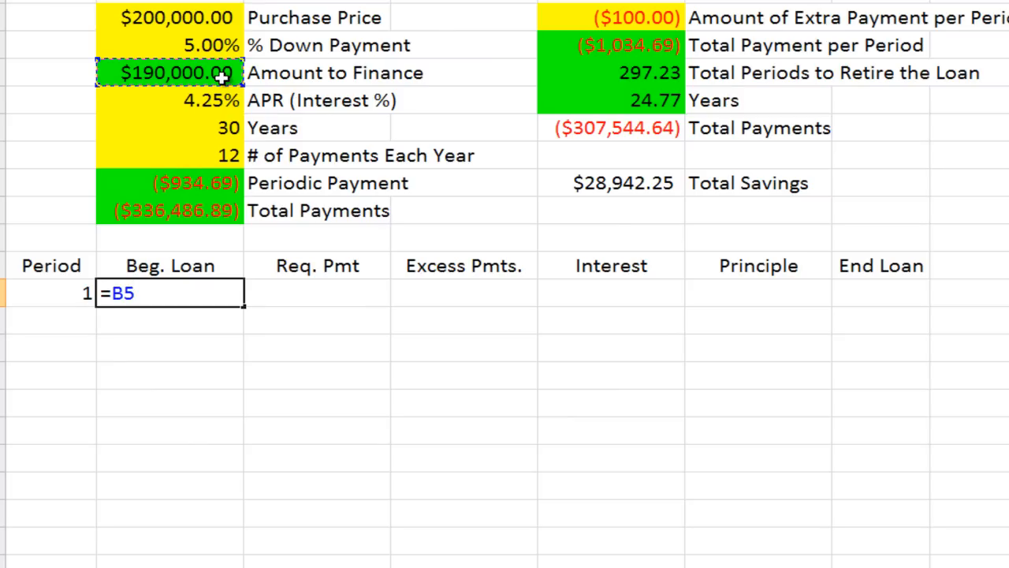
key("Return")
- Set the first Req. Pmt in C13 to the Periodic Payment with =B9
key("Up")
key("Right")
type("=")
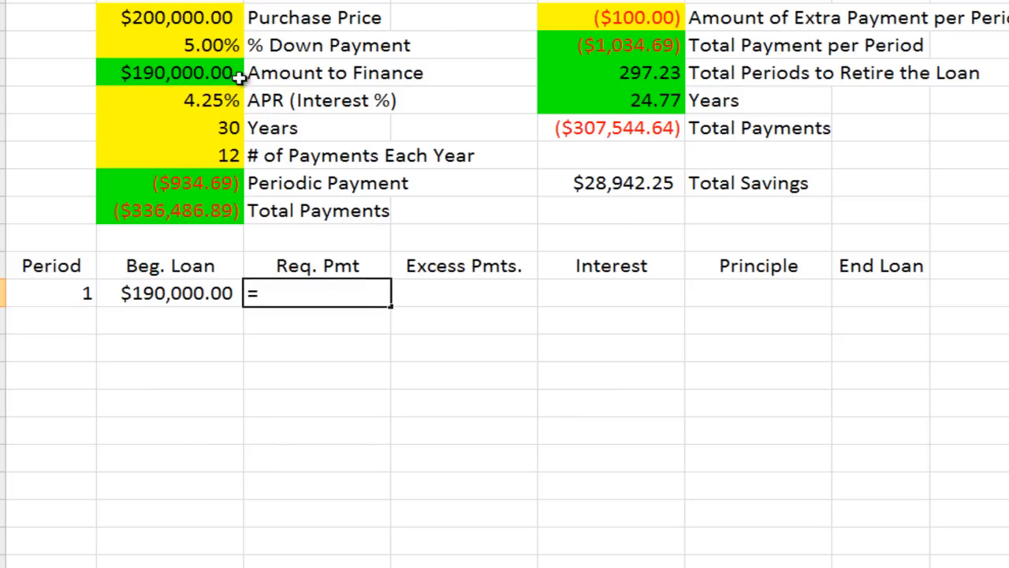
left_click(172, 182)
key("Return")
- Set the first Excess Pmts. value in D13 to the Amount of Extra Payment with =E3
key("Up")
key("Right")
type("=")
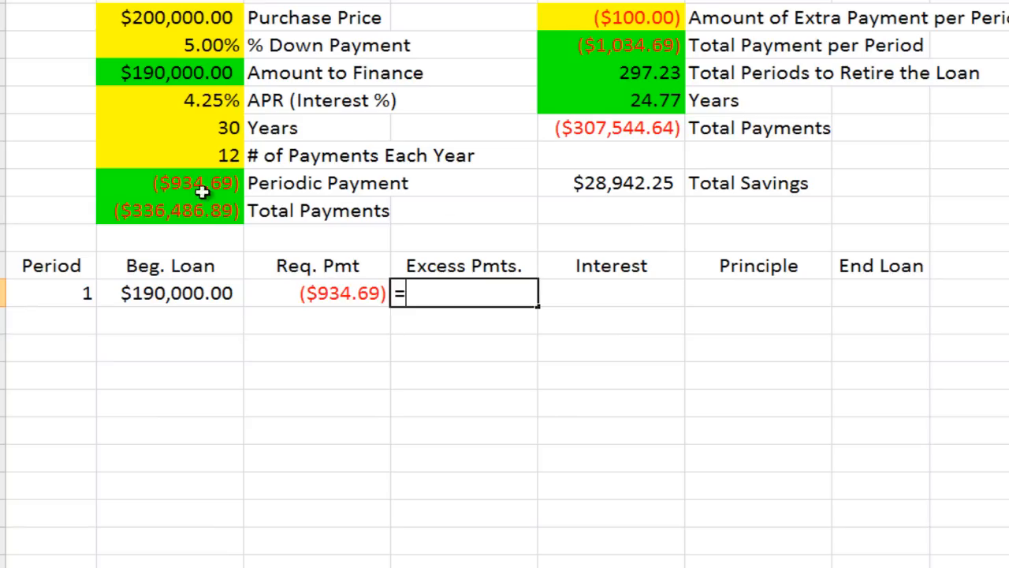
left_click(625, 22)
key("Return")
- Calculate the first period's Interest in E13 as the beginning loan times the periodic rate, =B13*(B6/B8)
key("Right")
key("Up")
type("=")
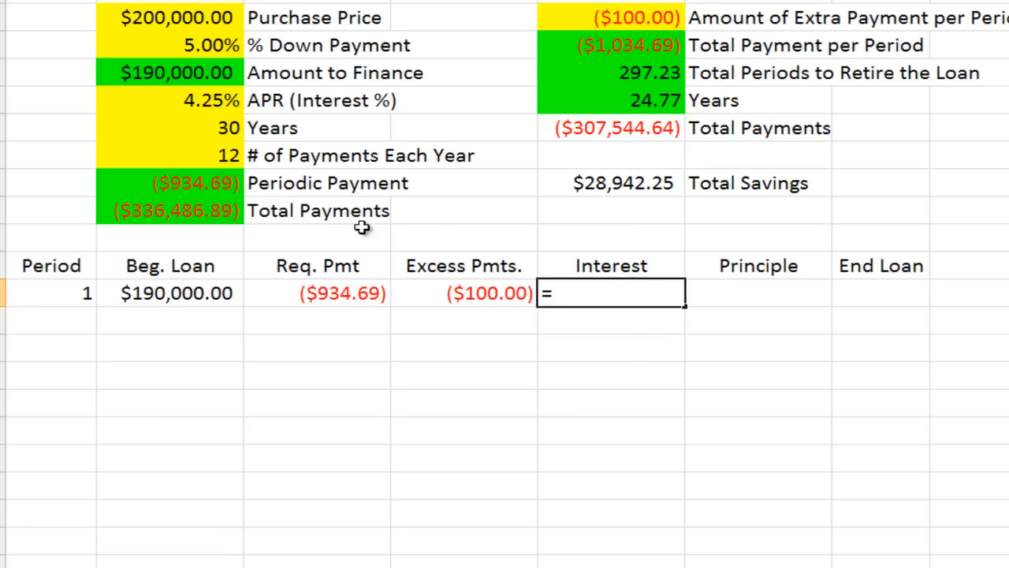
left_click(200, 291)
type("*(")
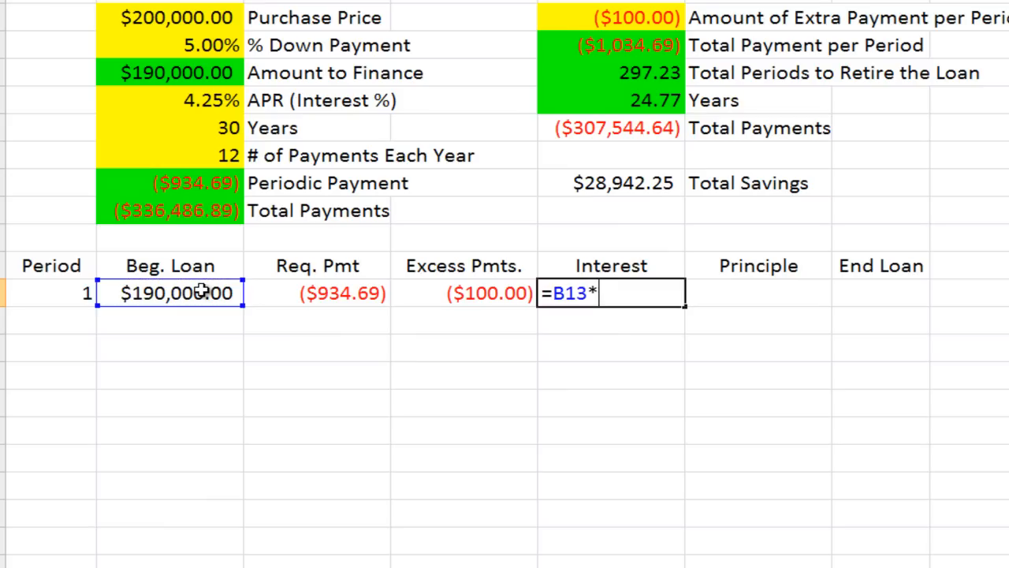
left_click(209, 100)
type("/")
left_click(216, 154)
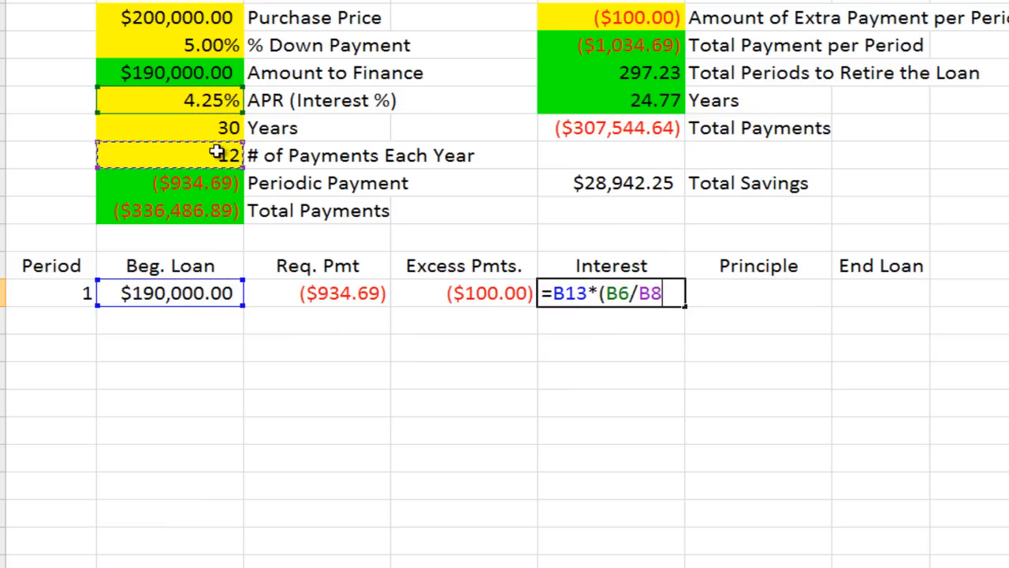
type(")")
key("Return")
- Calculate the first period's Principle in F13 by summing the payments and interest with =SUM(C13:E13)
key("Up")
key("Right")
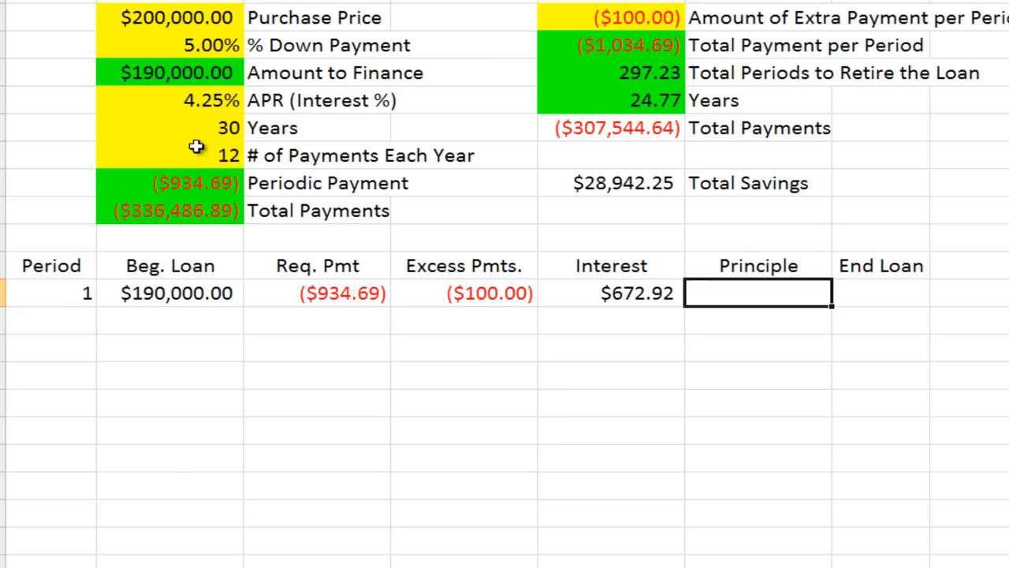
type("=sum(")
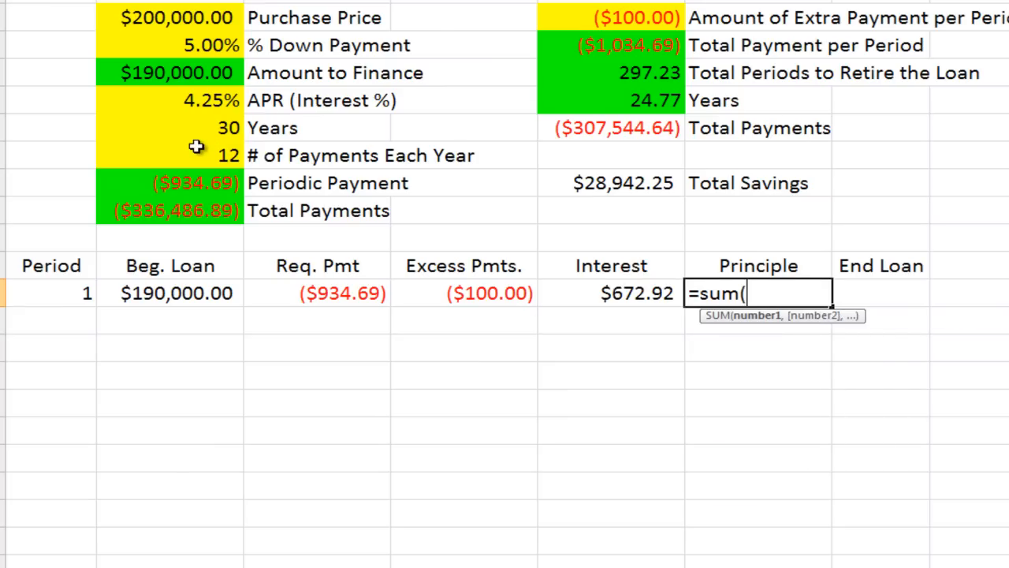
left_click_drag(321, 295, 590, 293)
type(")")
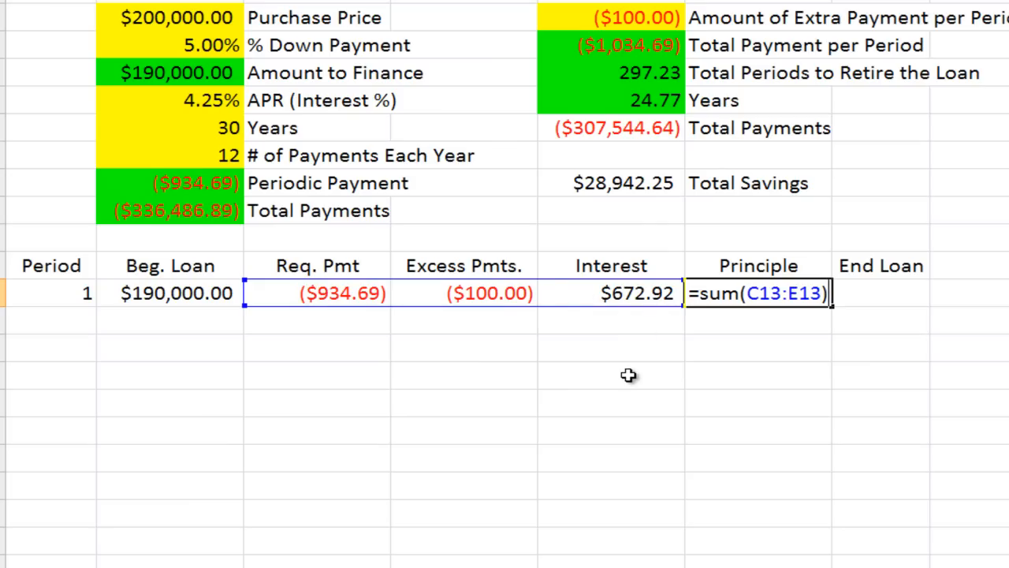
key("Return")
left_click(731, 295)
left_click_drag(497, 306, 357, 299)
left_click(597, 292)
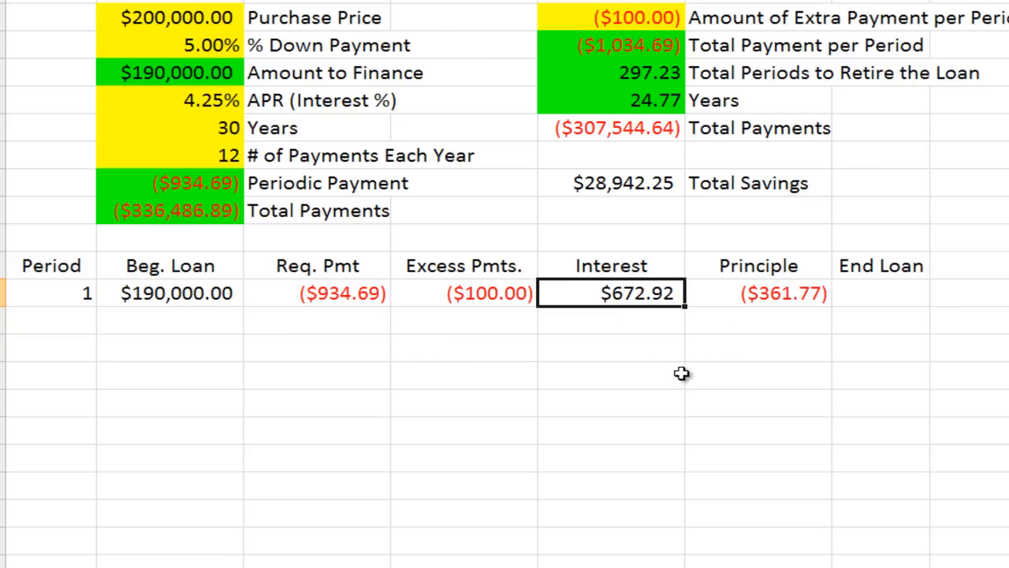
left_click(755, 301)
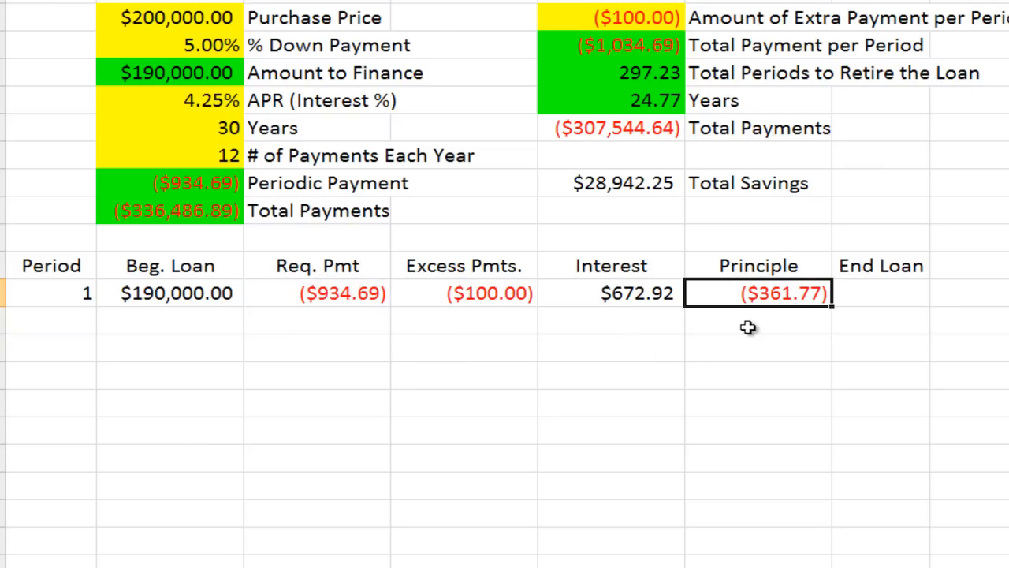
left_click_drag(388, 297, 462, 288)
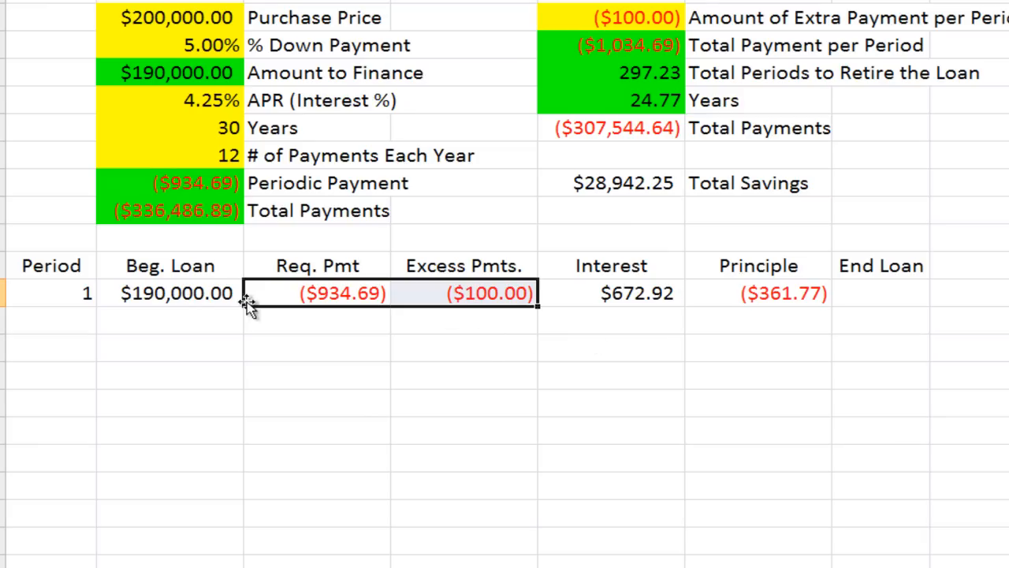
- Calculate the first period's End Loan in G13 as the beginning loan plus the principle, =B13+F13
left_click(890, 295)
type("=")
key("Left")
key("Left")
key("Left")
key("Left")
key("Left")
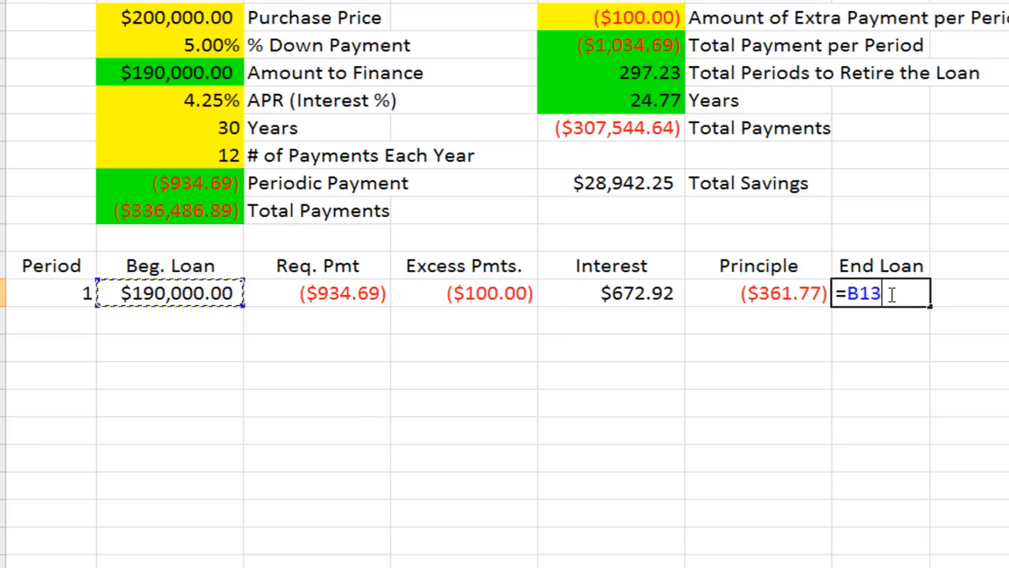
type("+")
key("Left")
key("Return")
left_click(893, 293)
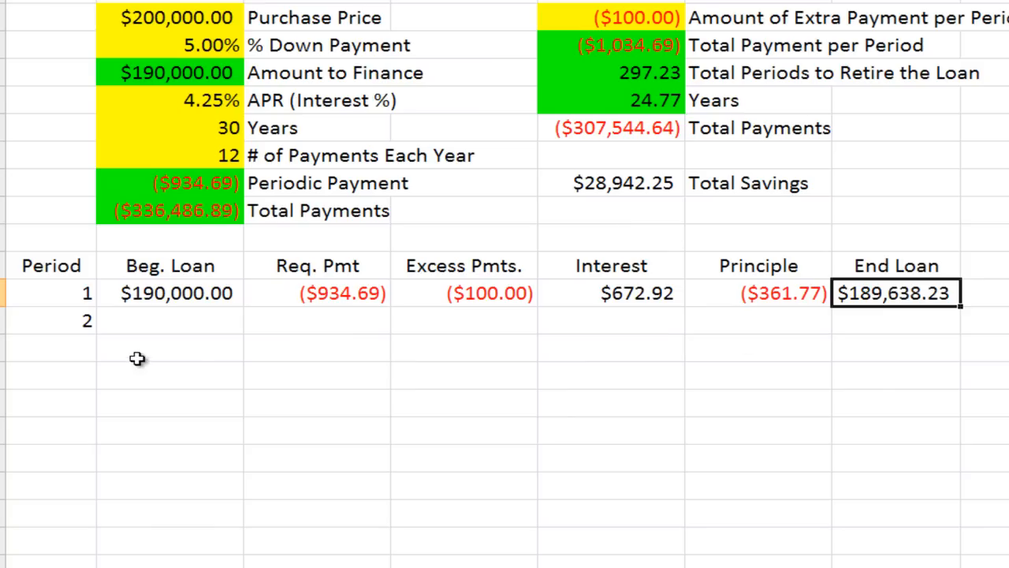
left_click(52, 309)
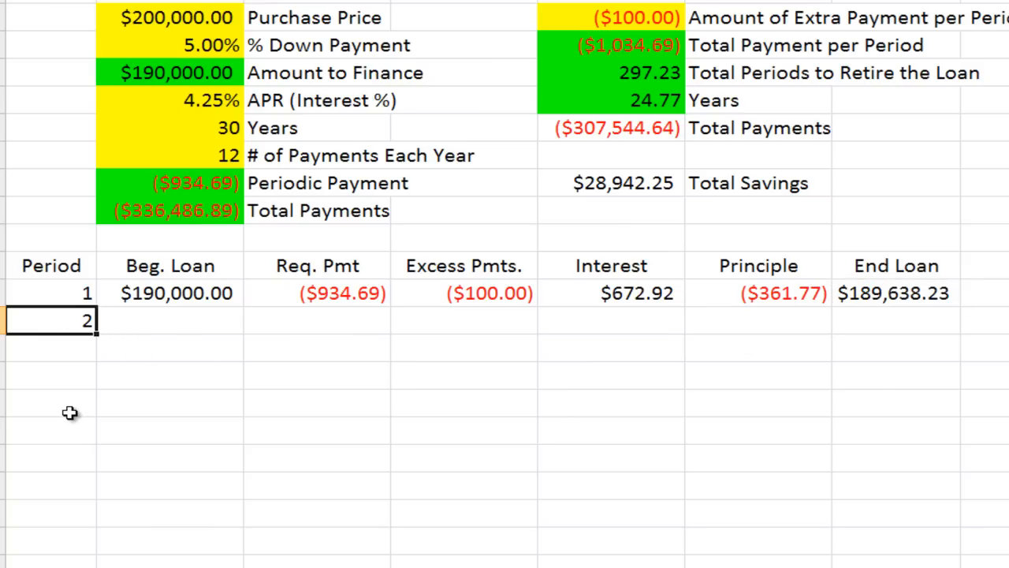
left_click(887, 292)
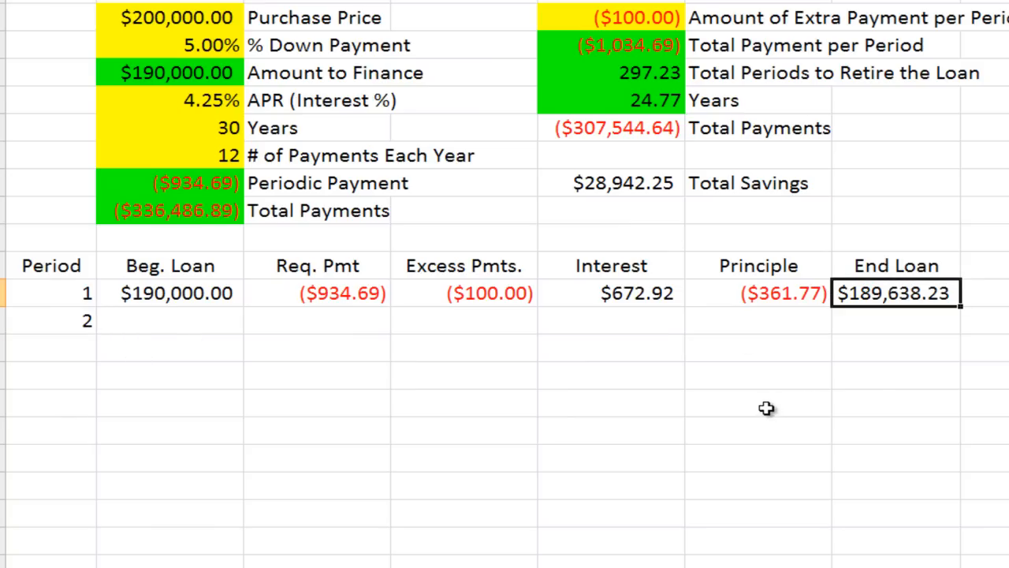
left_click(82, 322)
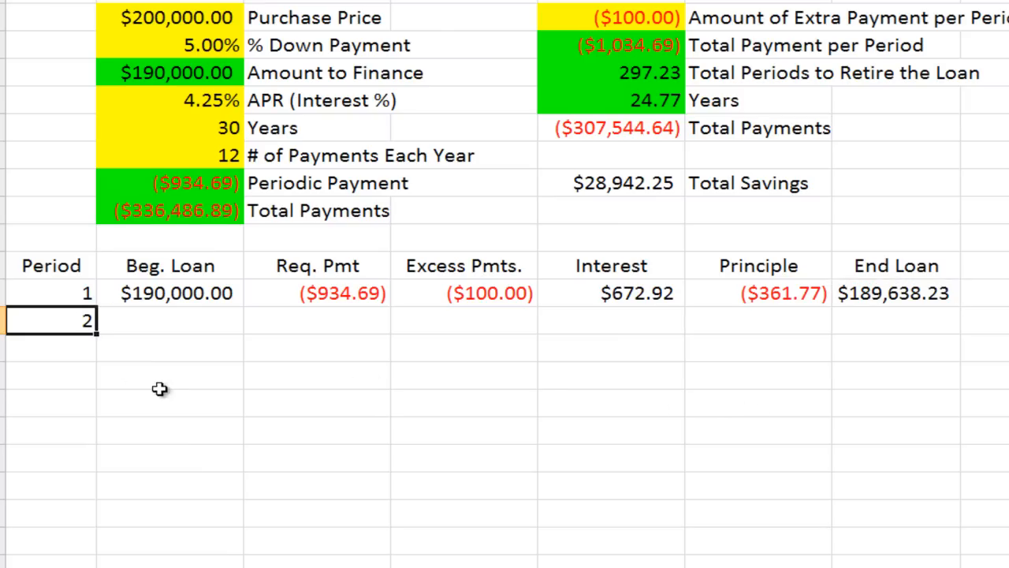
- Set the second Beg. Loan in B14 to the previous End Loan, blank when the period is empty, with =IF(A14="","",G13)
left_click(210, 328)
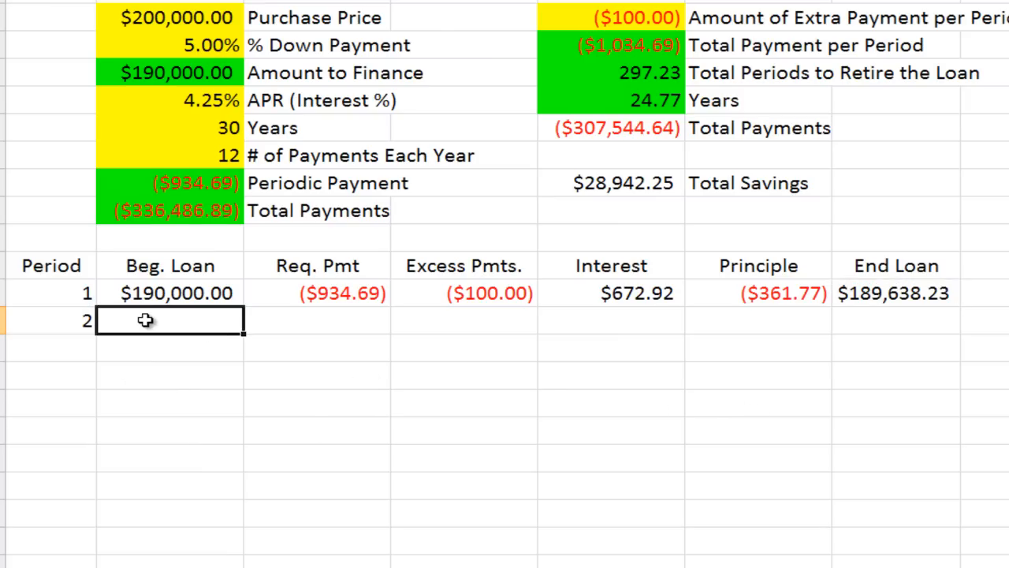
type("=")
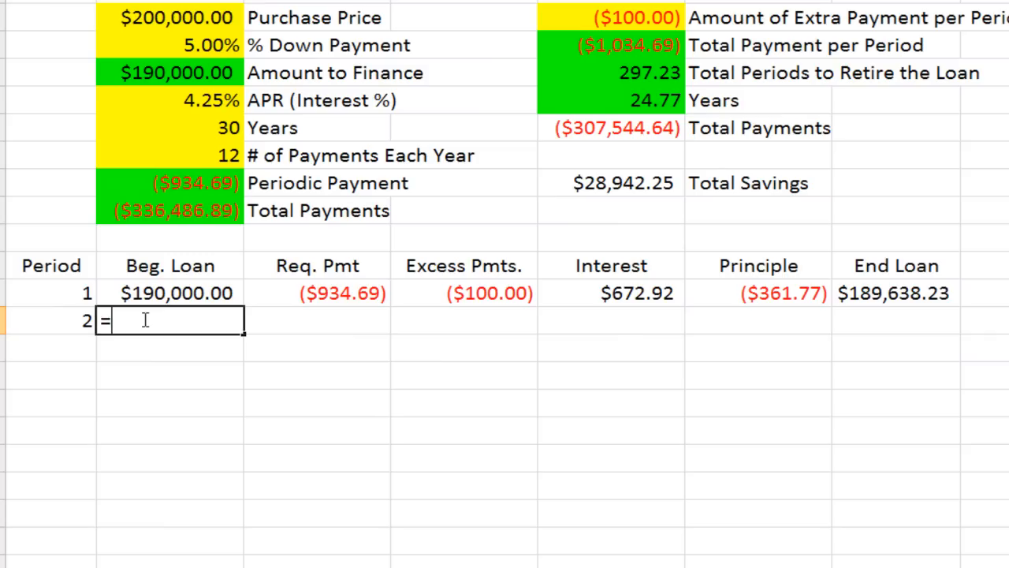
type("if(")
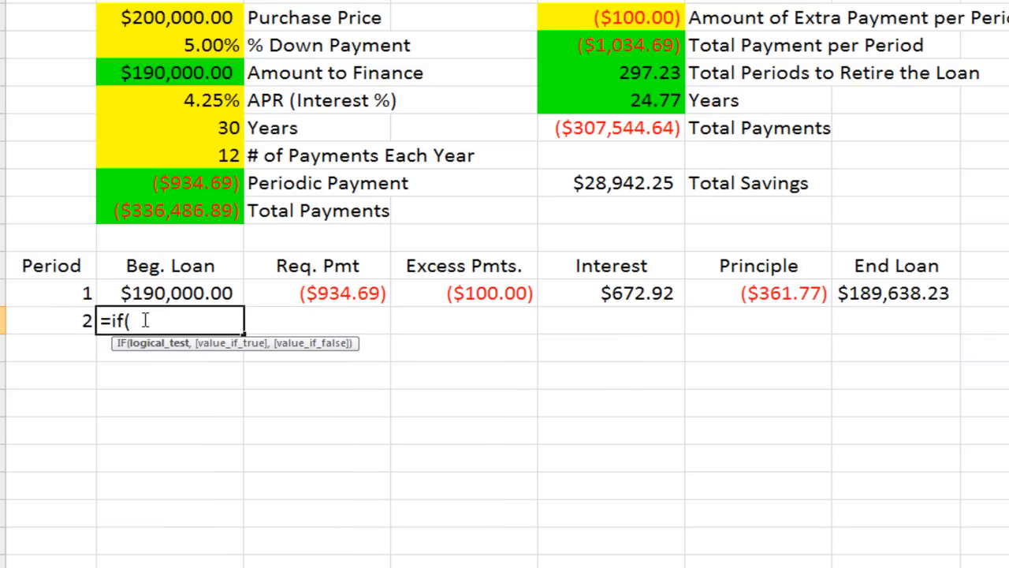
type("A14=")
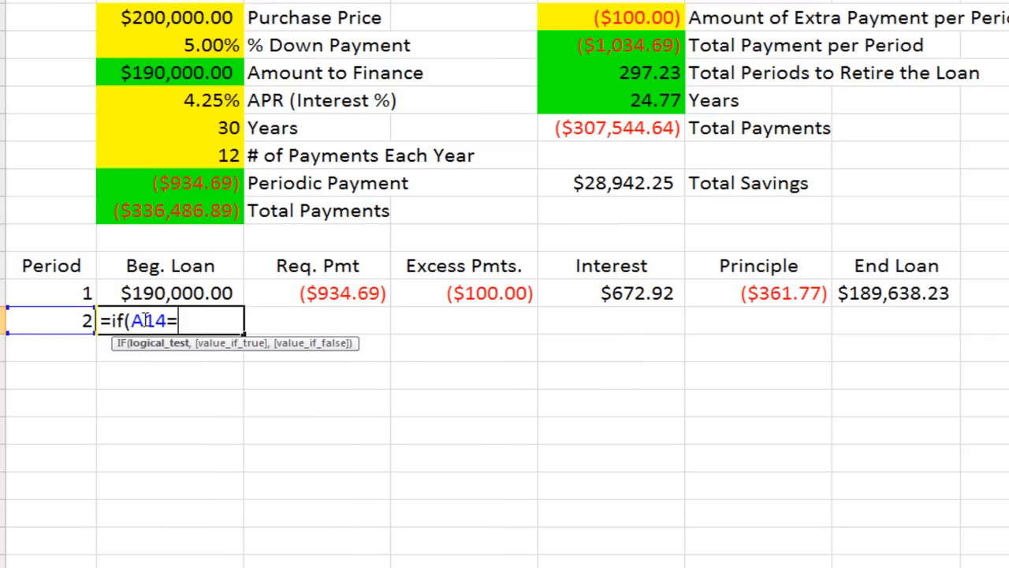
type("\"\",\"\"")
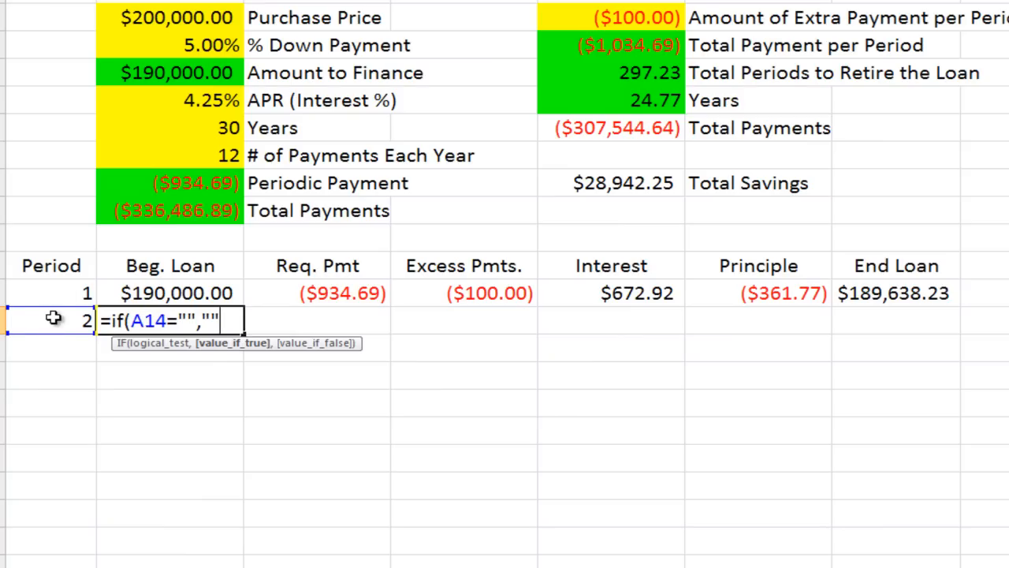
type(",")
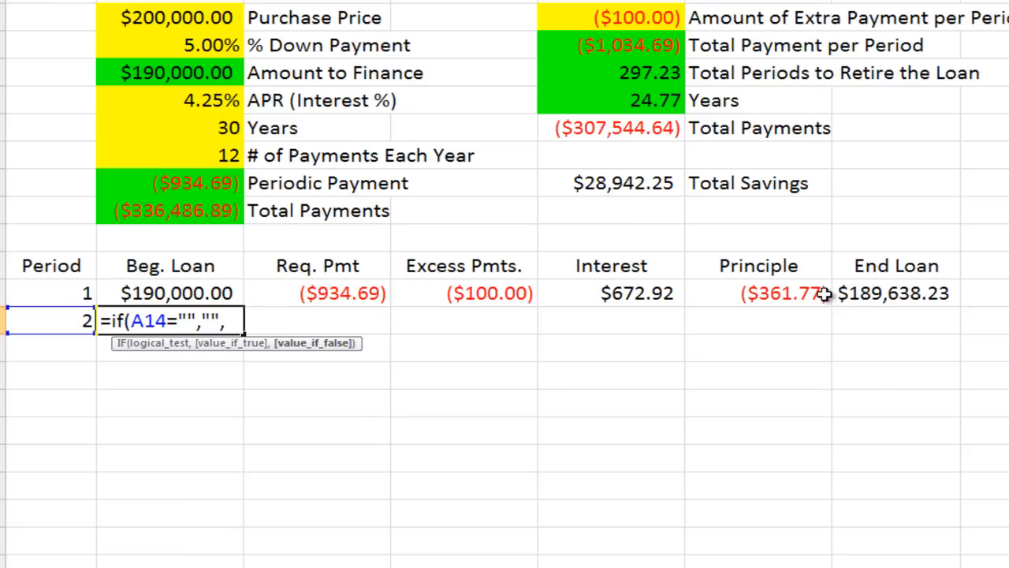
left_click(882, 294)
type(")")
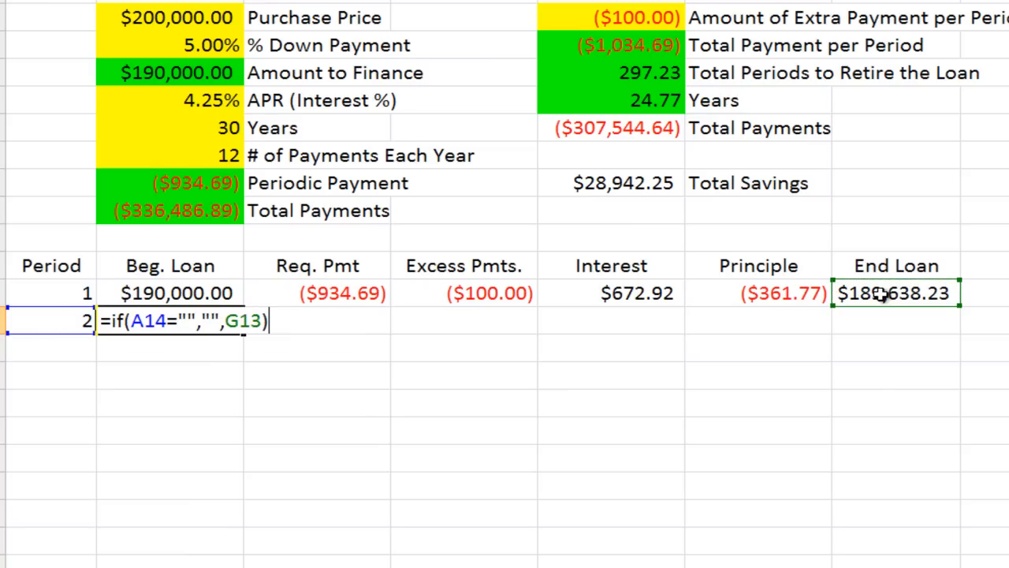
key("Return")
- Set the second Req. Pmt in C14 to the Periodic Payment as an absolute reference with =IF(A14="","",$B$9)
key("Up")
key("Right")
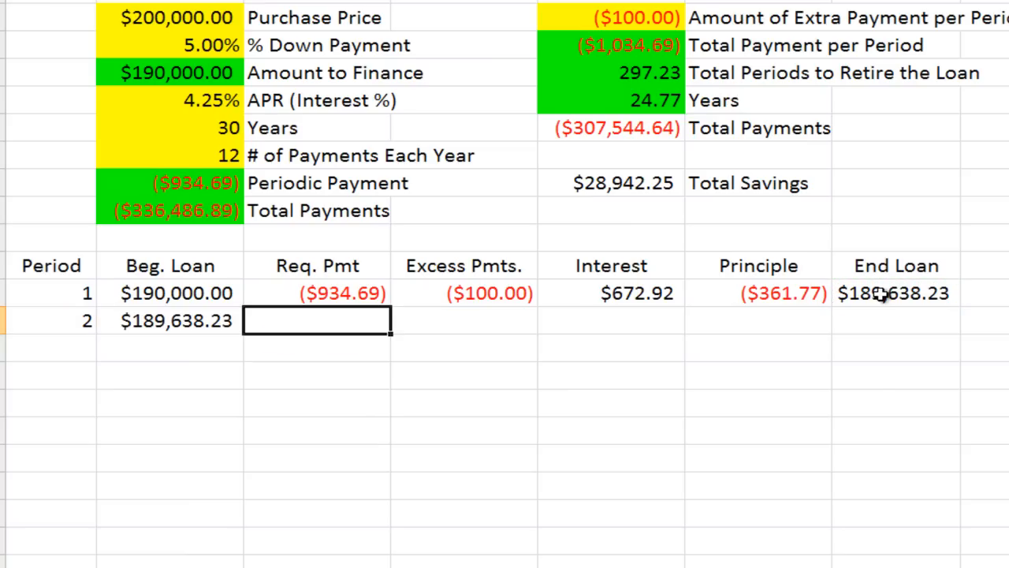
type("=")
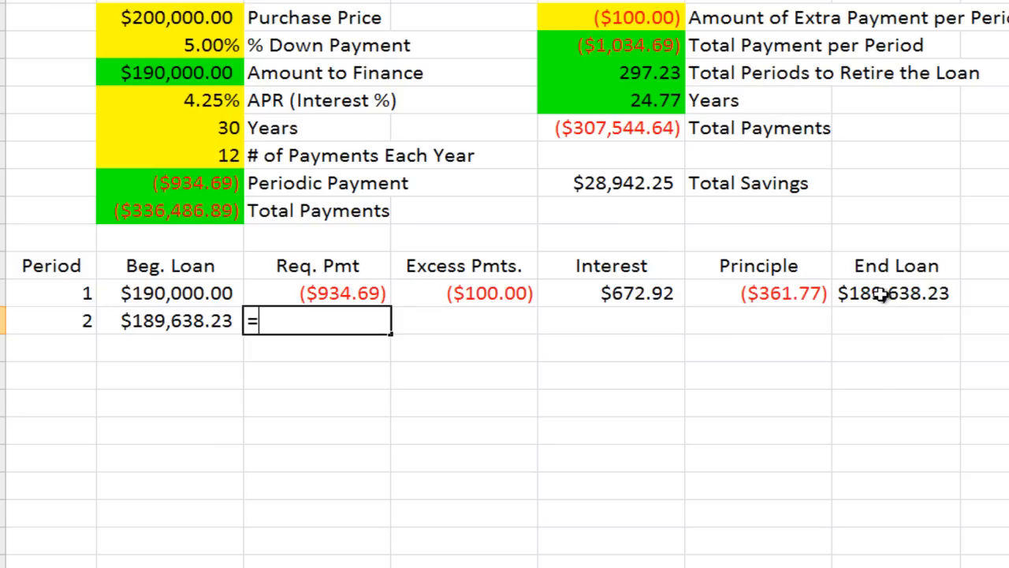
type("if(")
key("Left")
key("Left")
type("=\"\",")
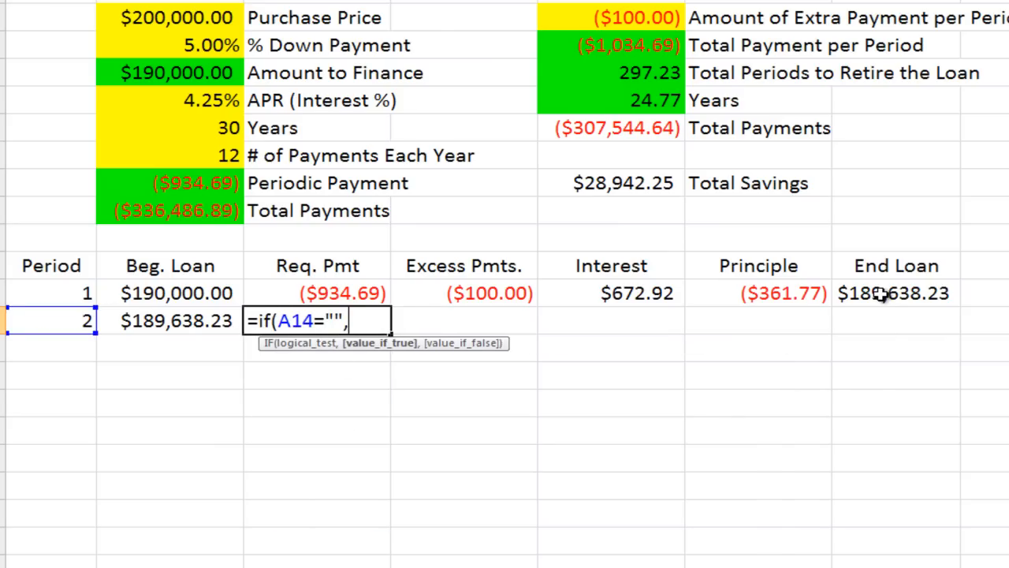
type("\"\",")
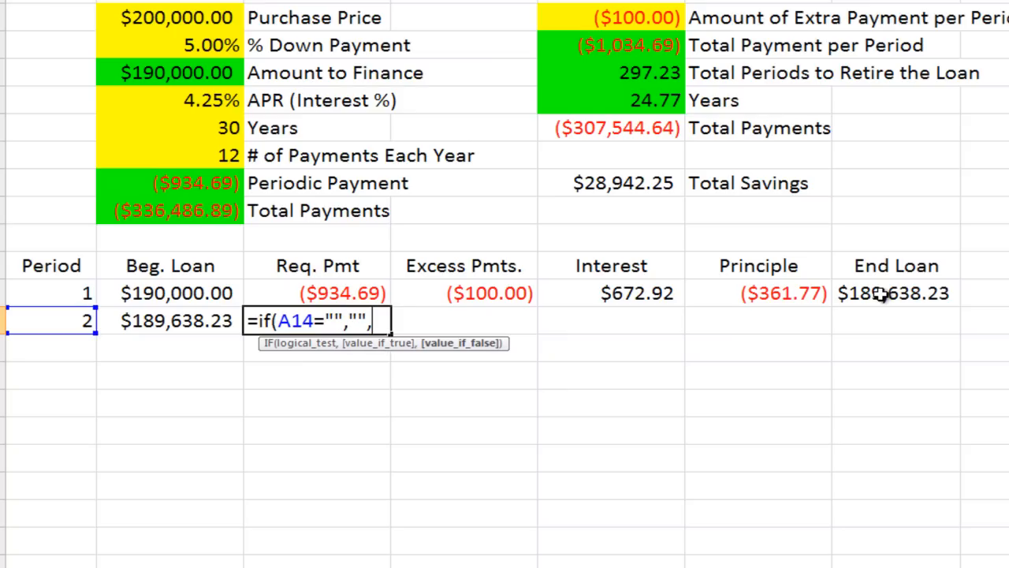
left_click(204, 184)
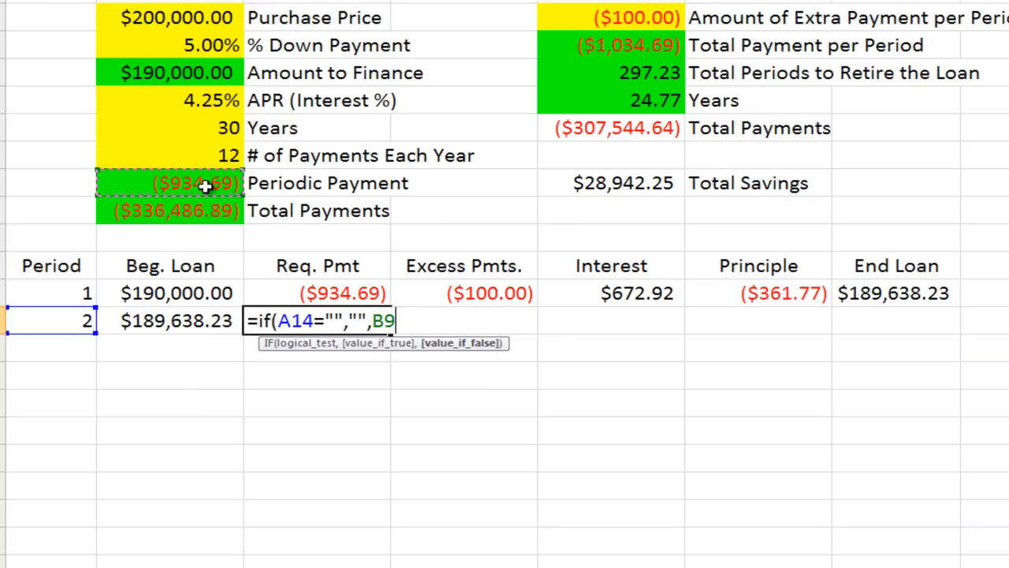
key("F4")
type(")")
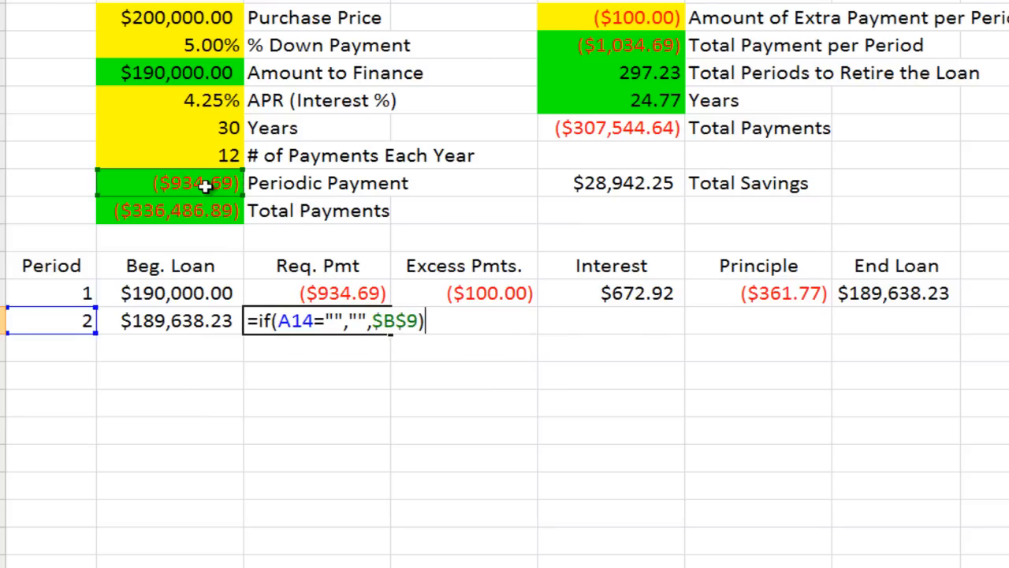
key("Return")
- Set the second Excess Pmts. value in D14 to the extra payment amount with =IF(A14="","",$E$3)
key("Up")
key("Right")
type("=if")
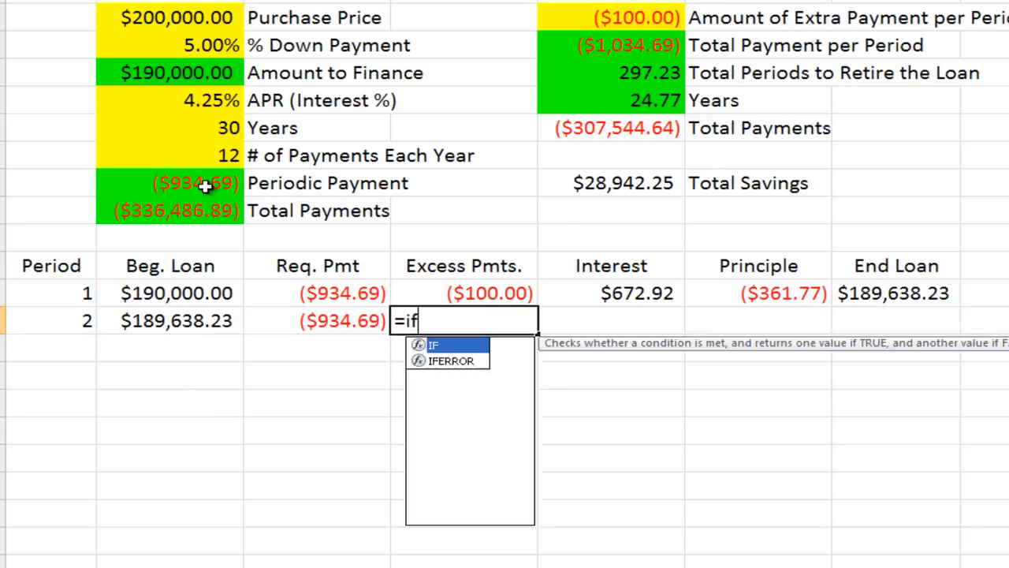
type("(A14=\"\",\"\",")
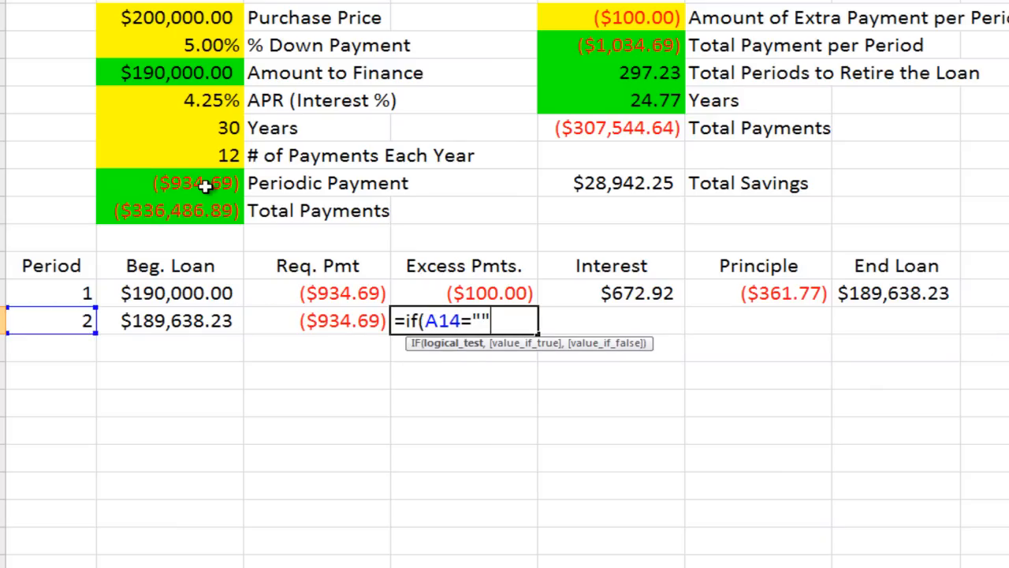
left_click(638, 17)
key("F4")
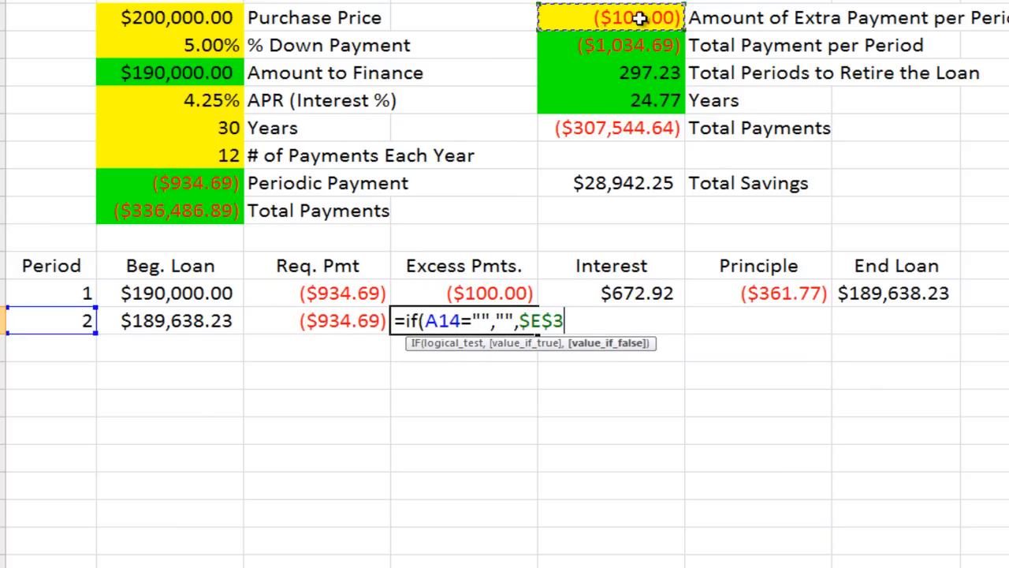
type(")")
key("ctrl+Return")
- Calculate the second period's Interest in E14 with absolute rate and payments-per-year references, =IF(A14="","",B14*($B$6/$B$8))
key("Right")
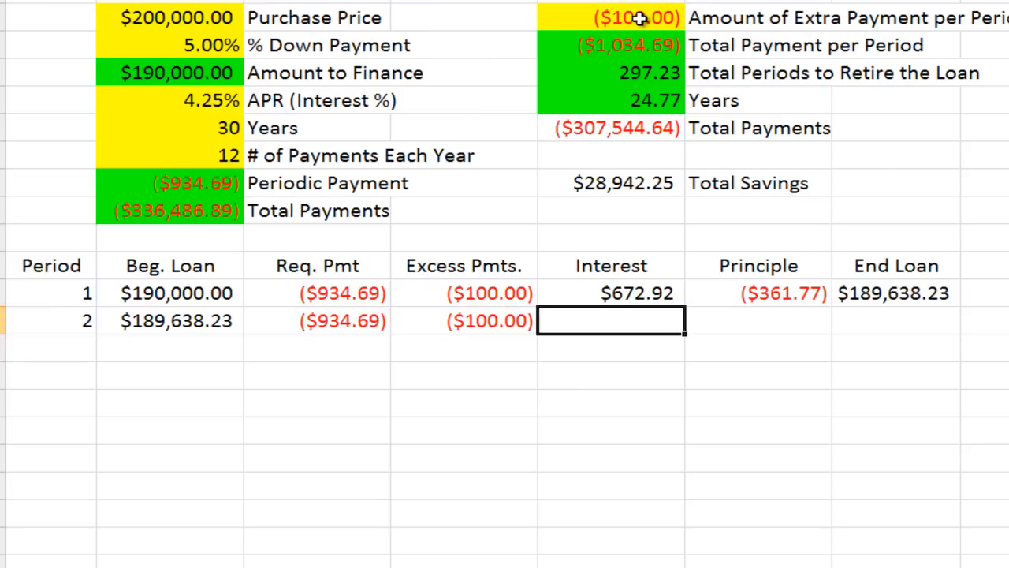
type("=if(")
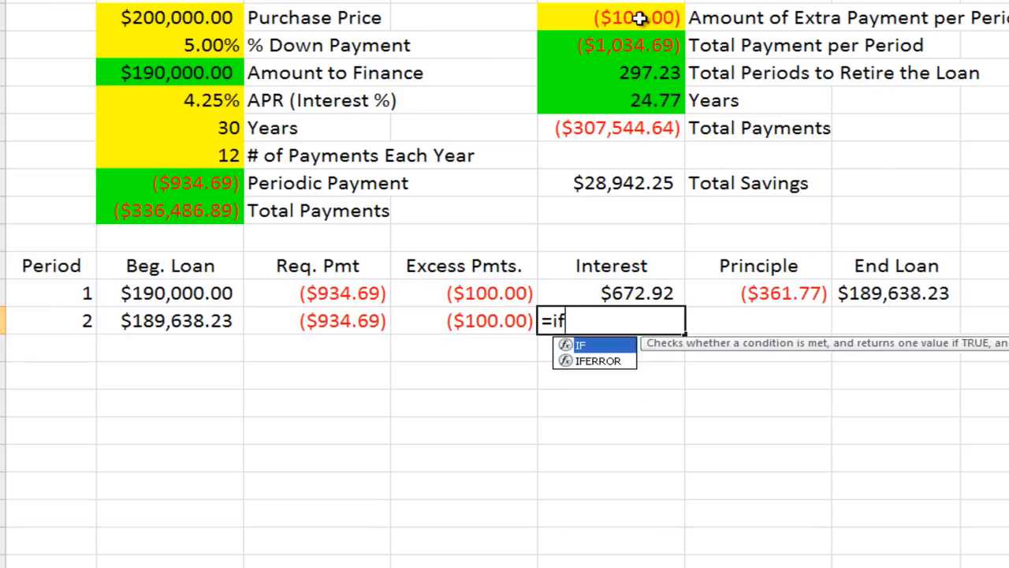
key("Left")
key("Left")
key("Left")
key("Left")
type("=\"\",\"\",")
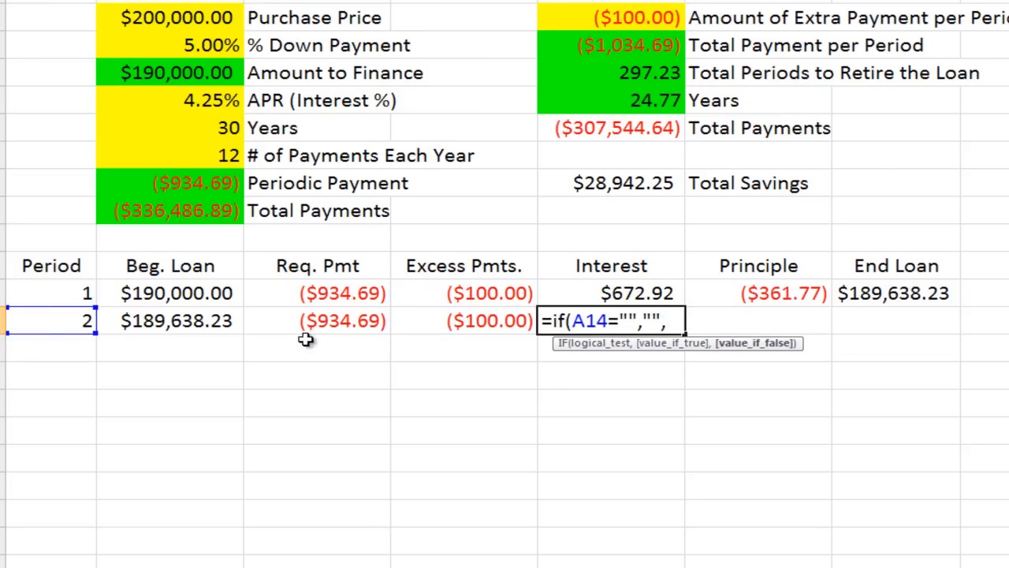
left_click(220, 325)
type("*(1")
key("BackSpace")
left_click(209, 101)
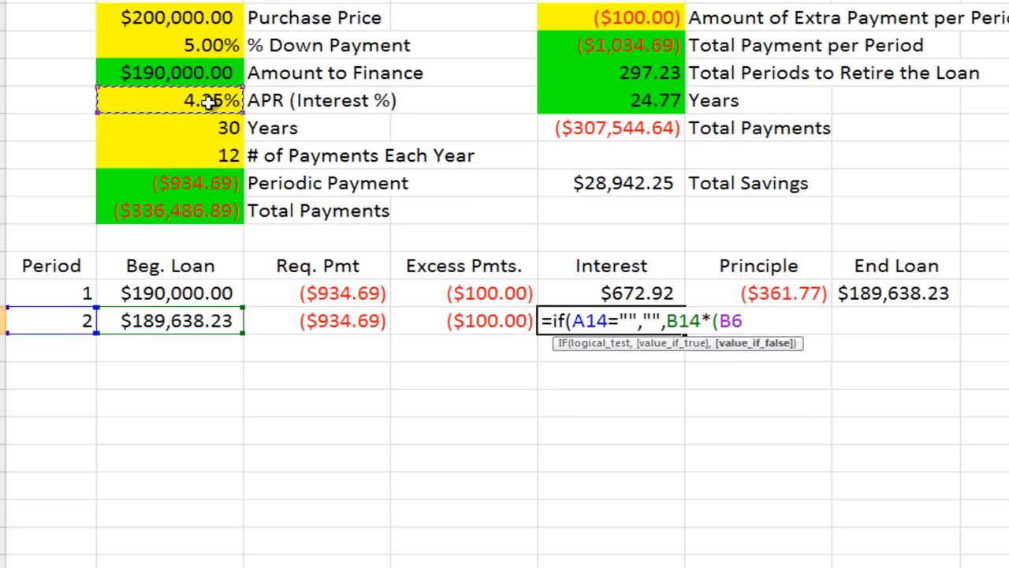
type("/")
left_click(215, 154)
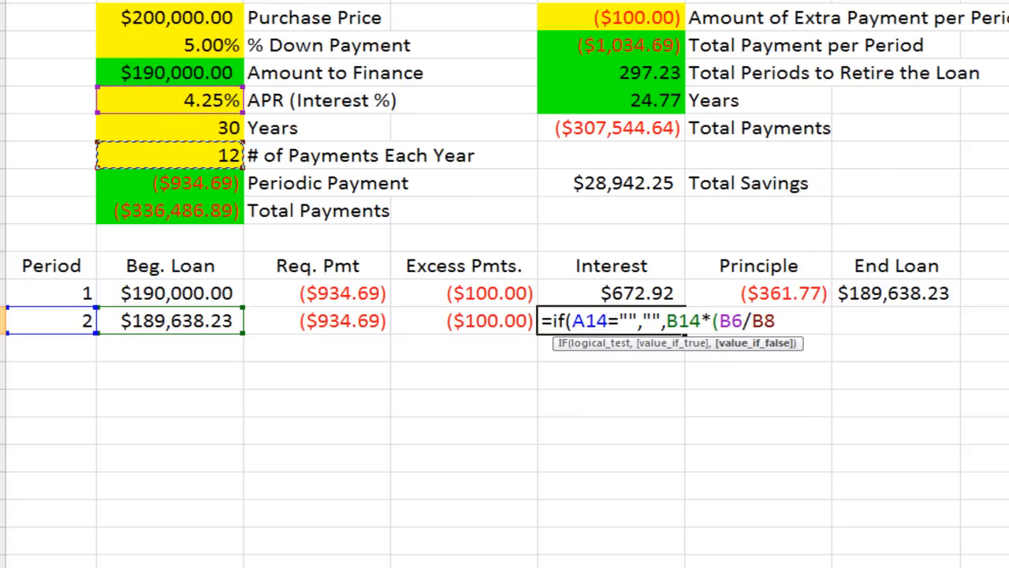
left_click(473, 3)
key("F4")
key("F4")
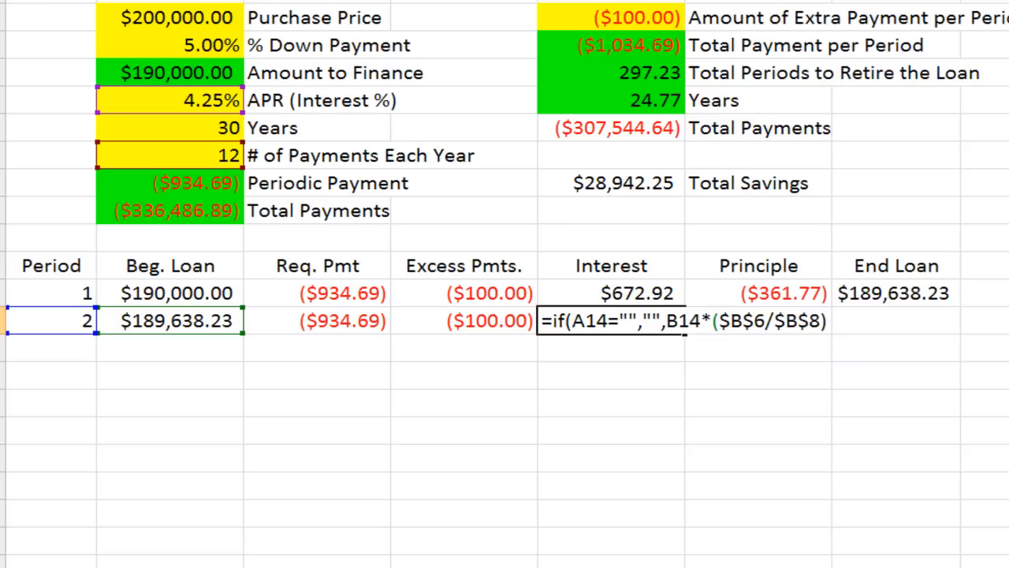
type(")")
key("Return")
- Calculate the second period's Principle in F14, blank when the period is empty, with =IF(A14="","",SUM(C14:E14))
key("Up")
key("Right")
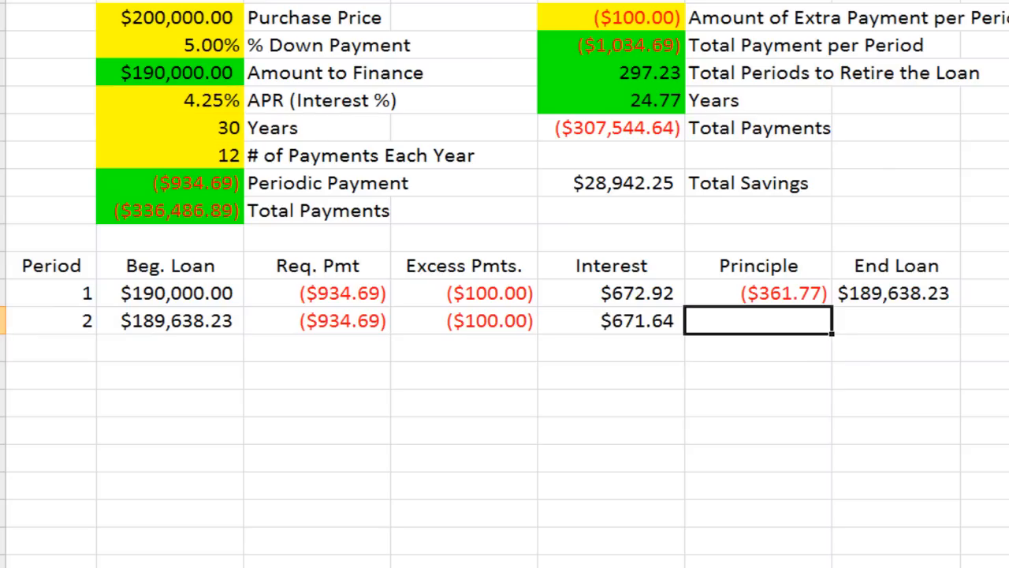
type("=if(")
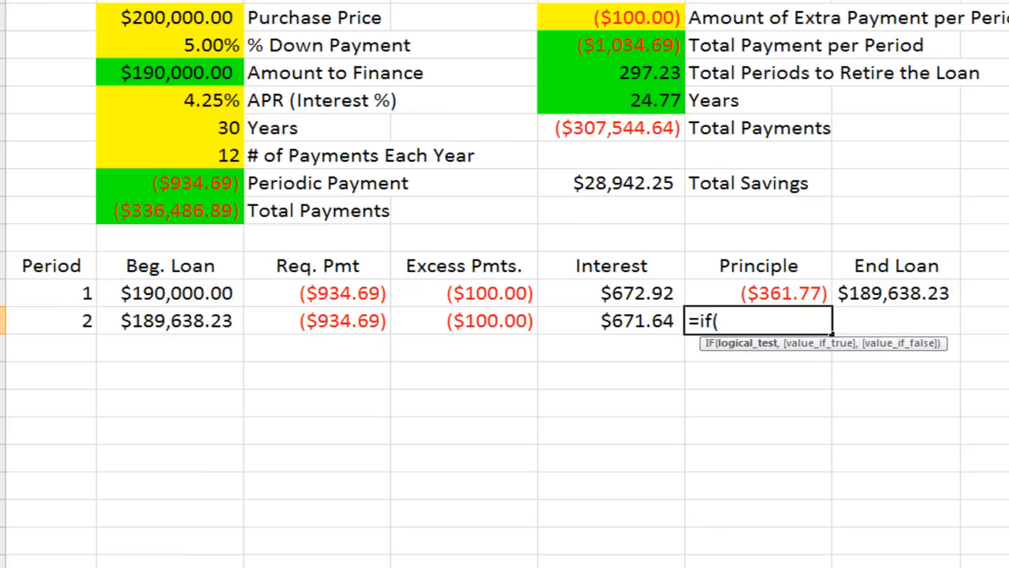
left_click(51, 319)
type("=\"\",\"\",")
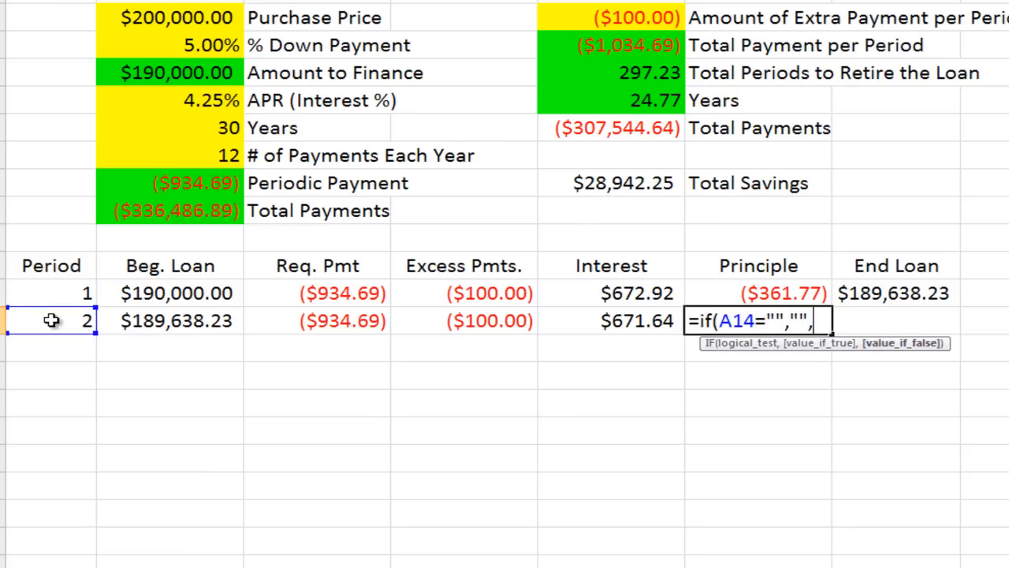
type("sum(")
left_click(389, 321)
left_click_drag(388, 321, 552, 320)
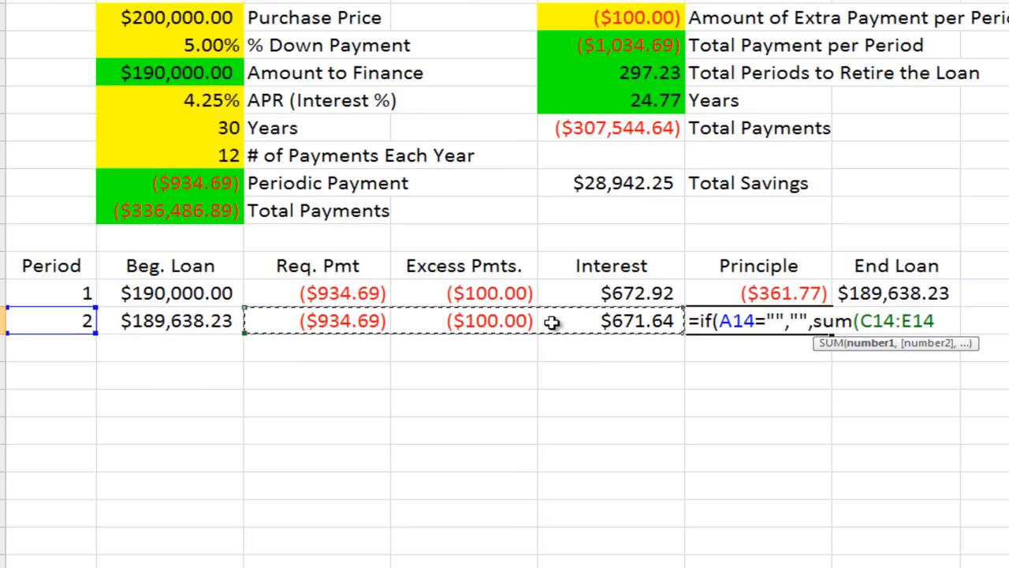
type(")")
key("Return")
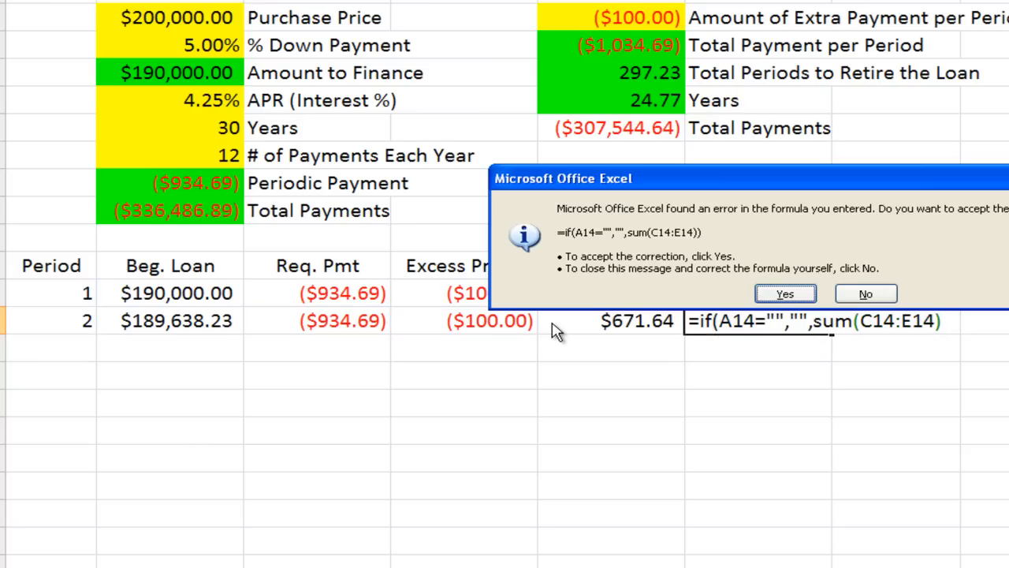
key("Return")
key("Up")
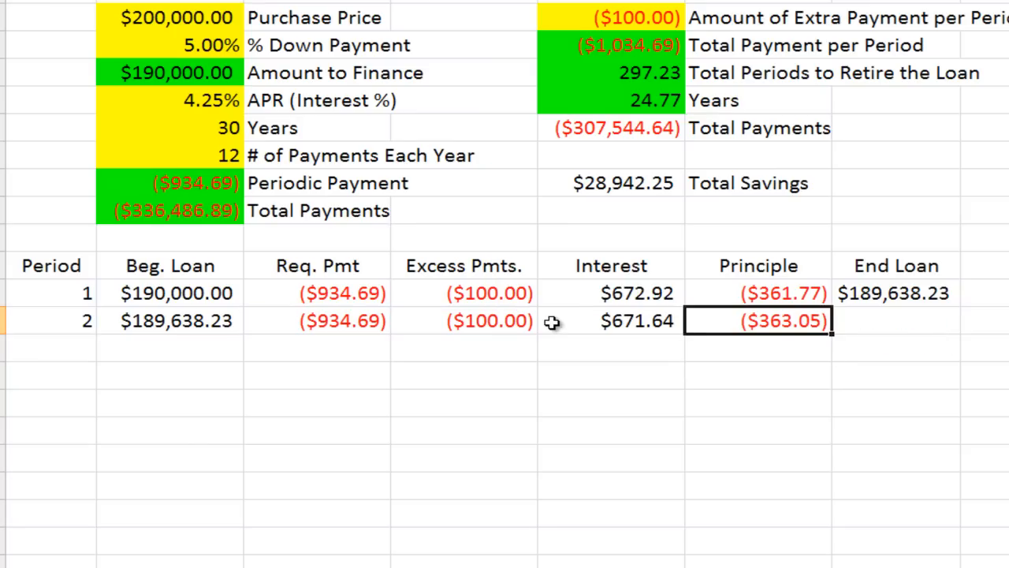
- Calculate the second End Loan in G14, floored at zero and blank for empty periods, with =IF(A14="","",IF(B14+F14>0,B14+F14,0))
left_click(911, 310)
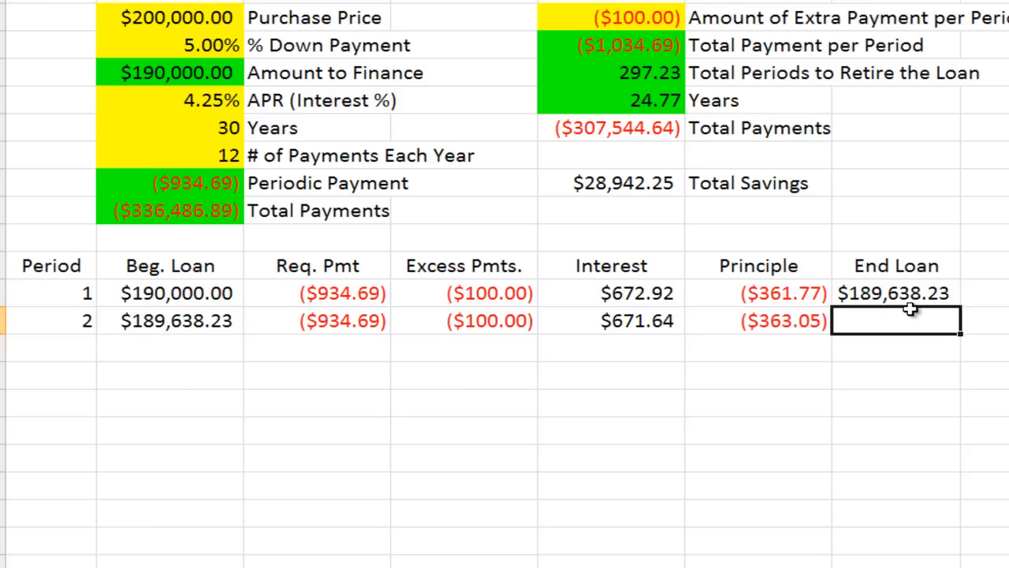
type("=if(")
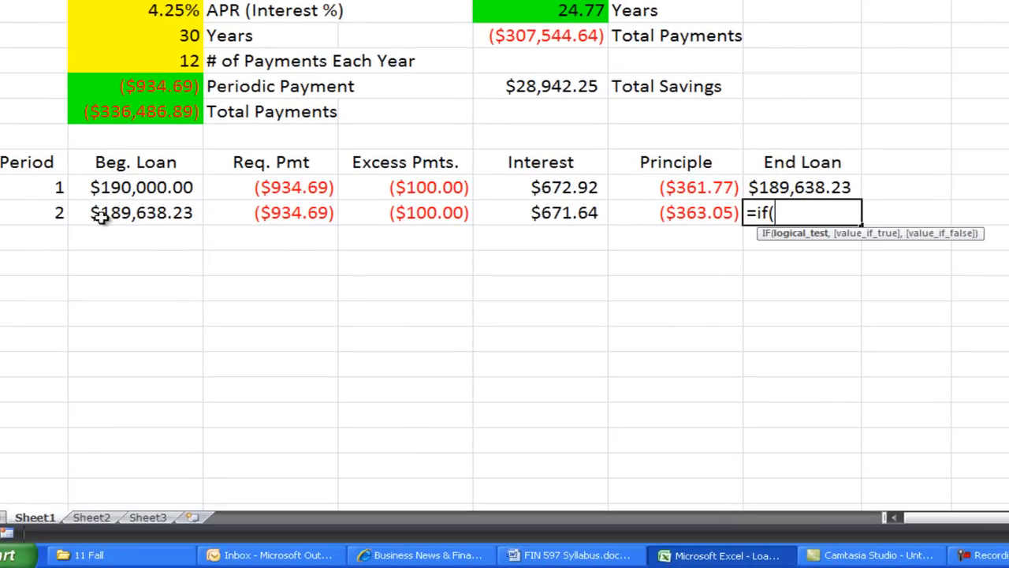
left_click(44, 213)
type("=\"\",\"\"")
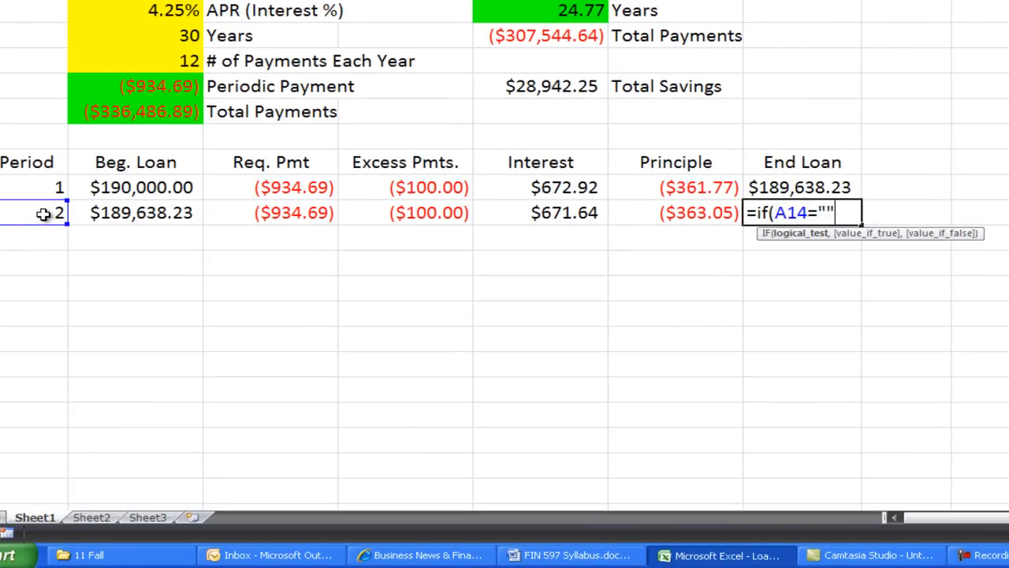
type(",")
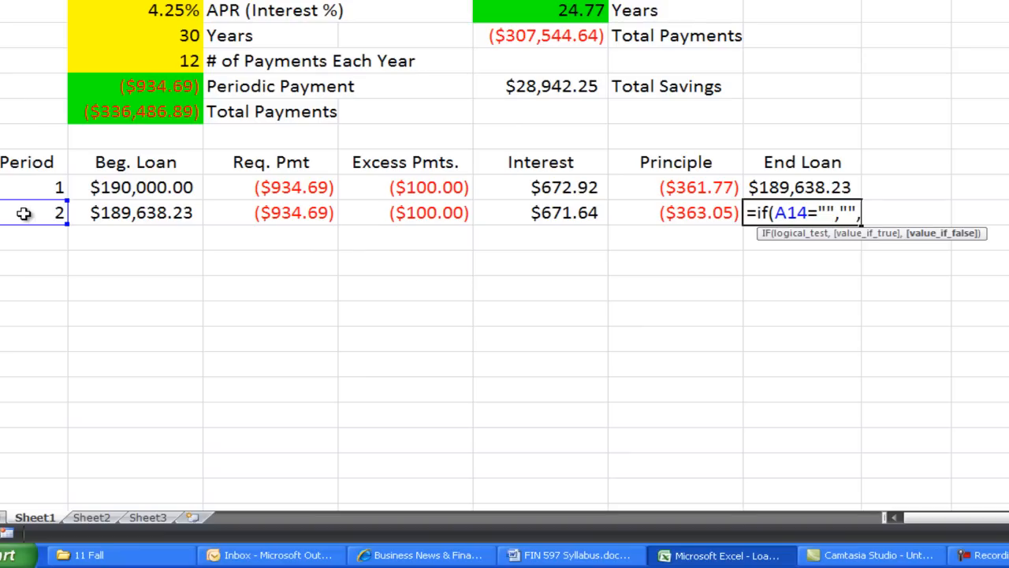
type("if(")
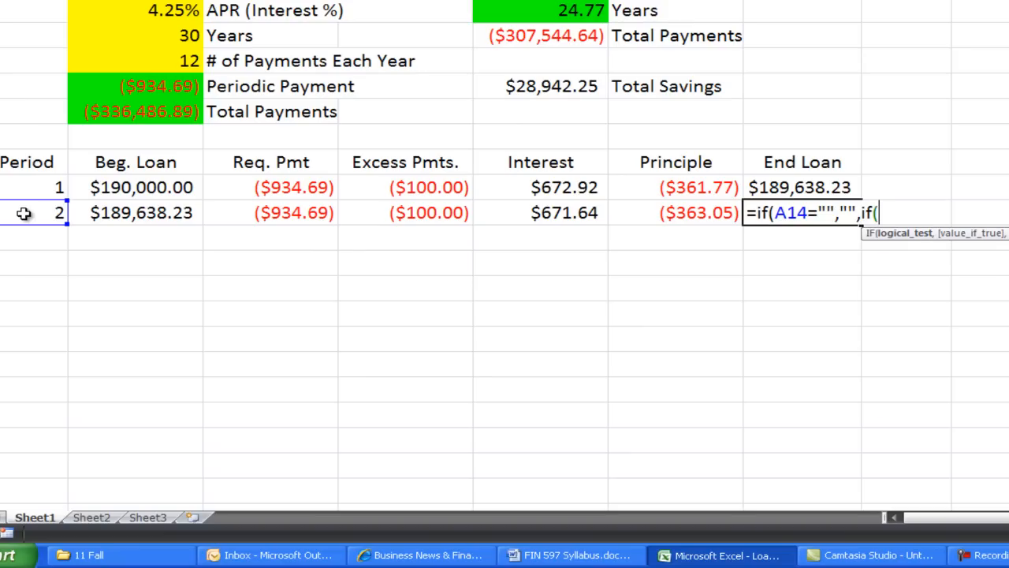
left_click(116, 213)
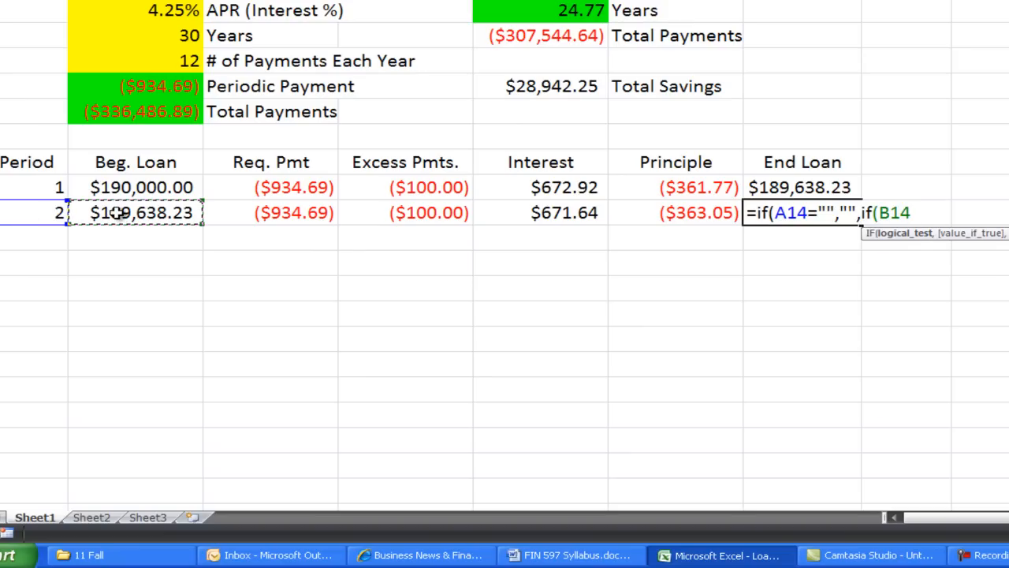
type("+")
left_click(653, 217)
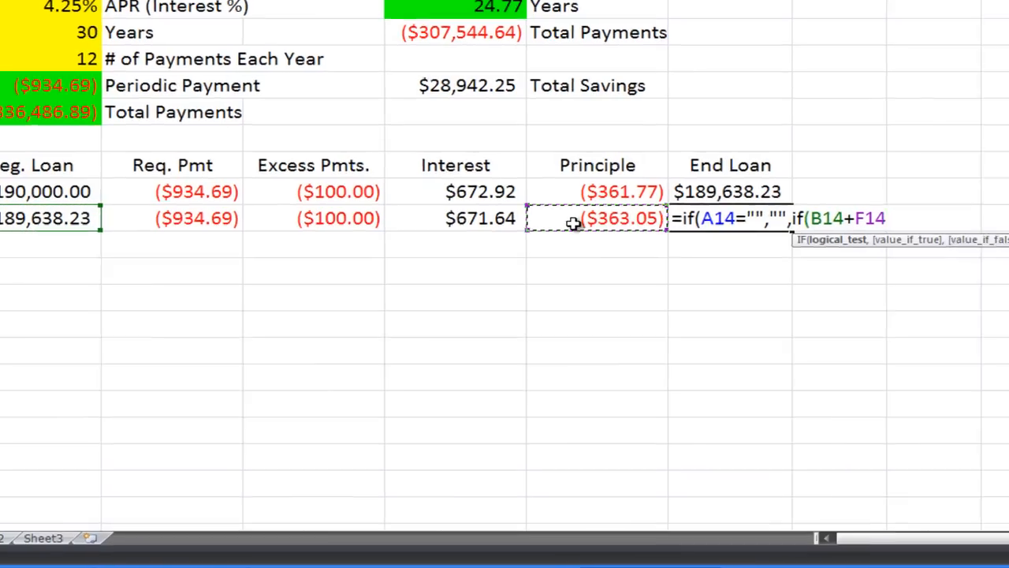
type(">0")
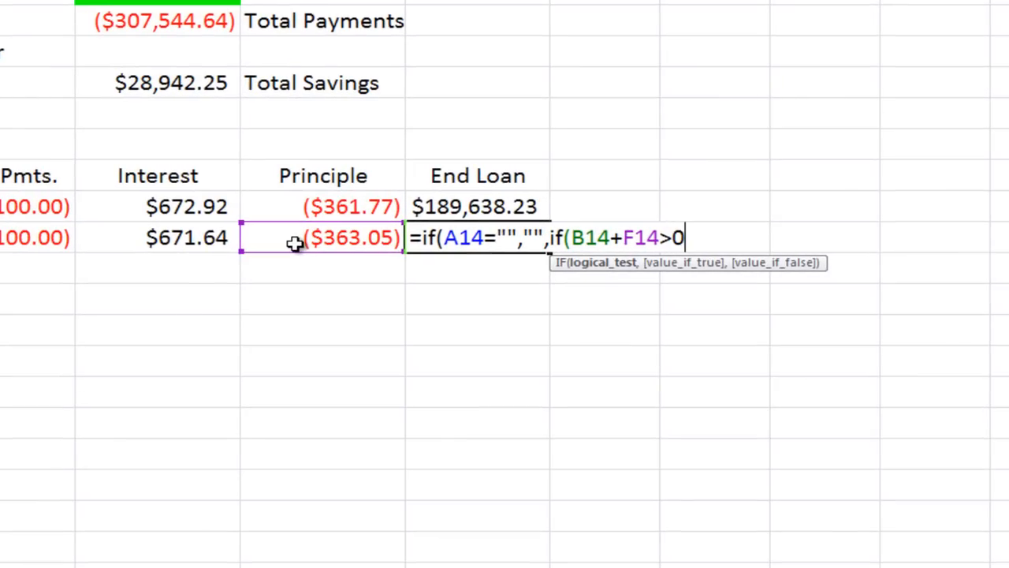
type(",")
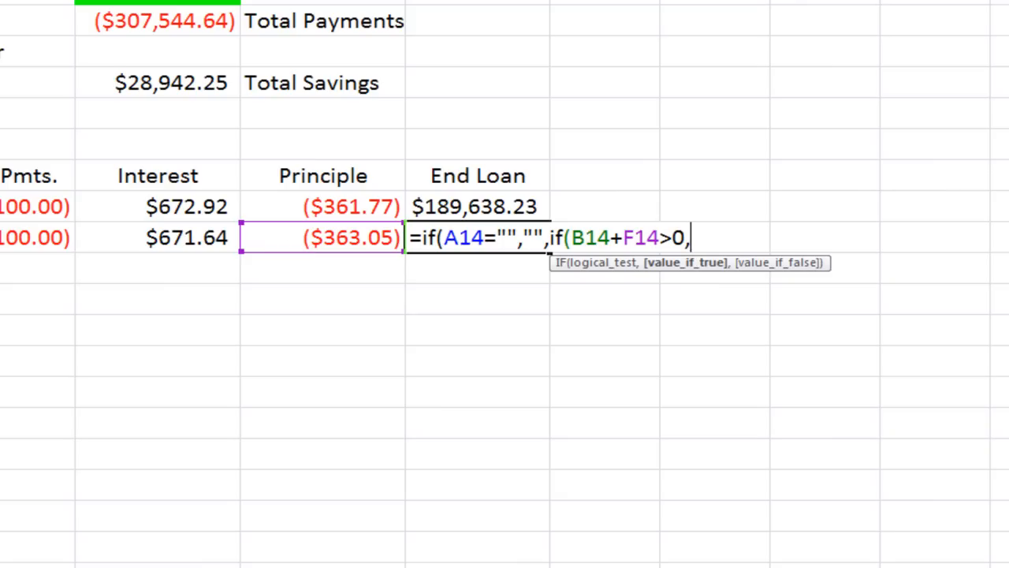
type("B14+")
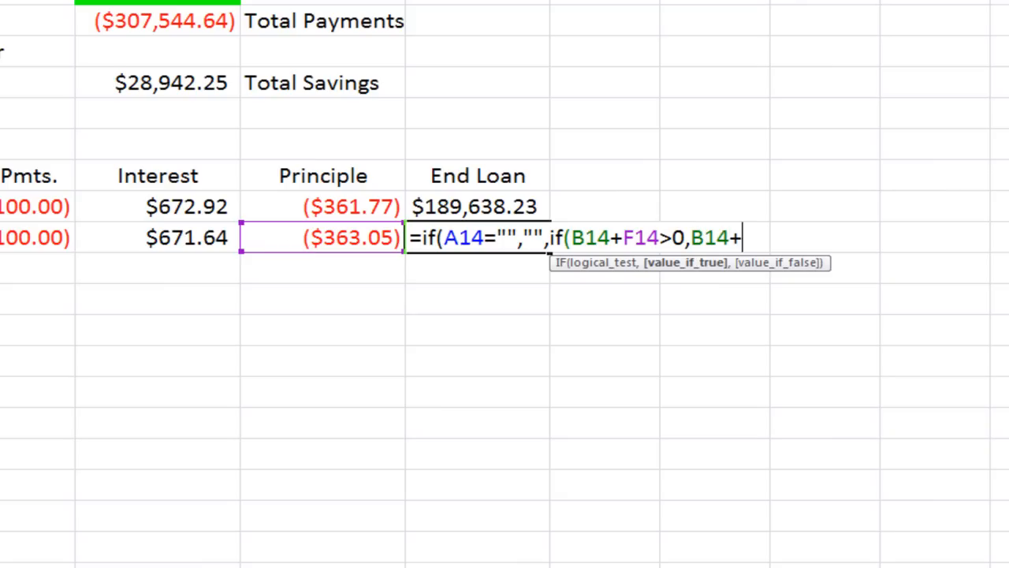
left_click(375, 240)
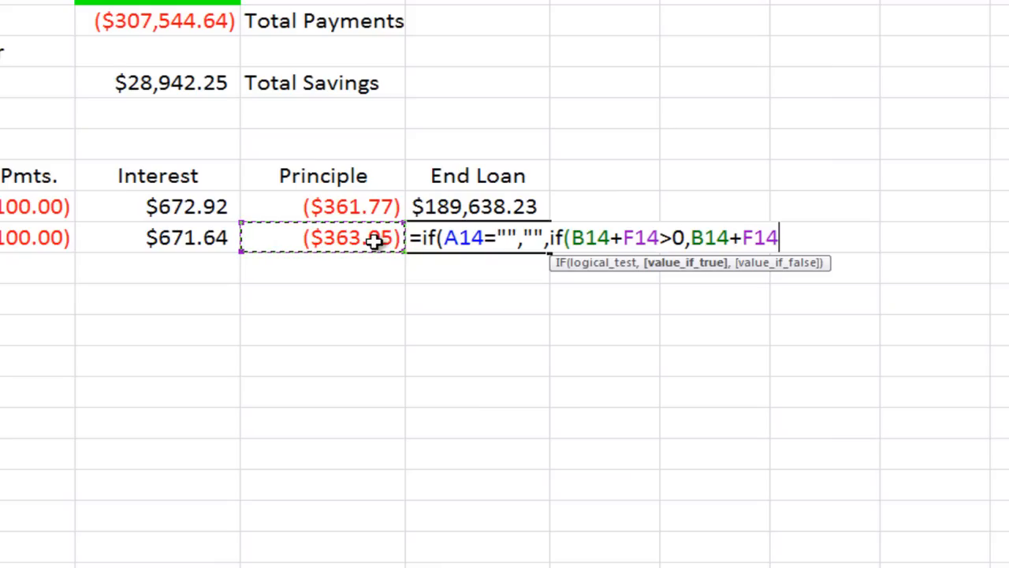
type(",0")
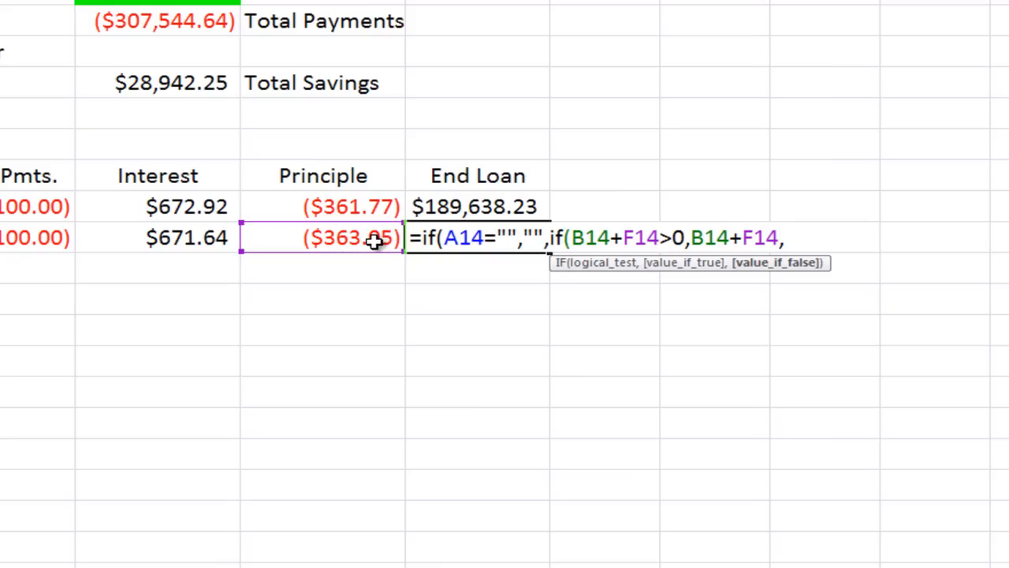
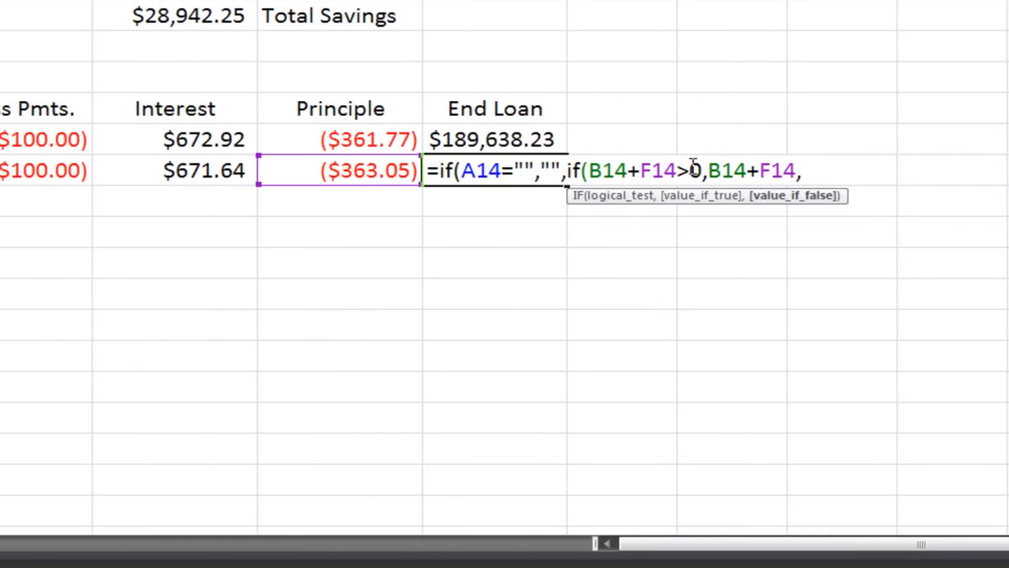
type("0))")
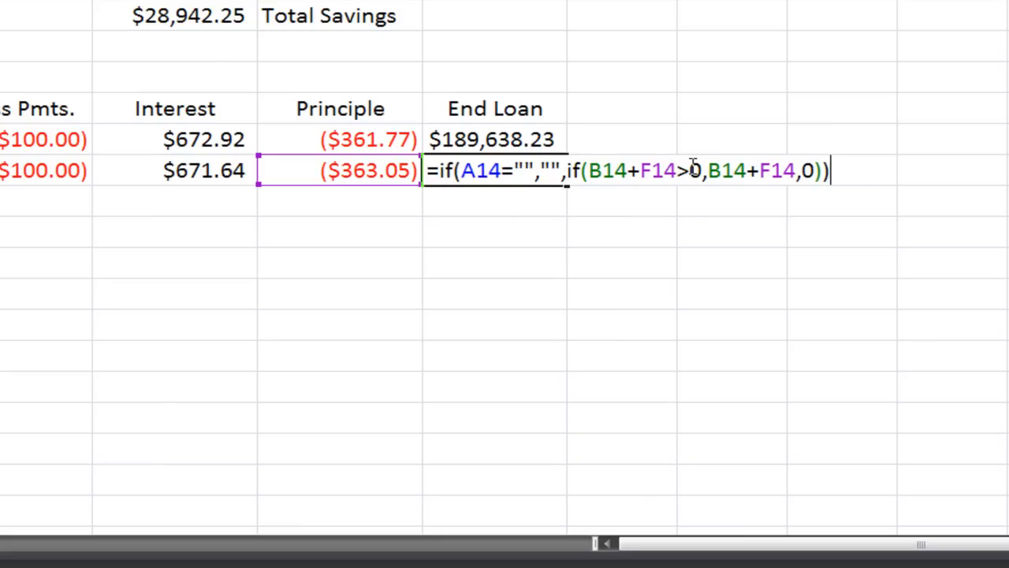
key("Return")
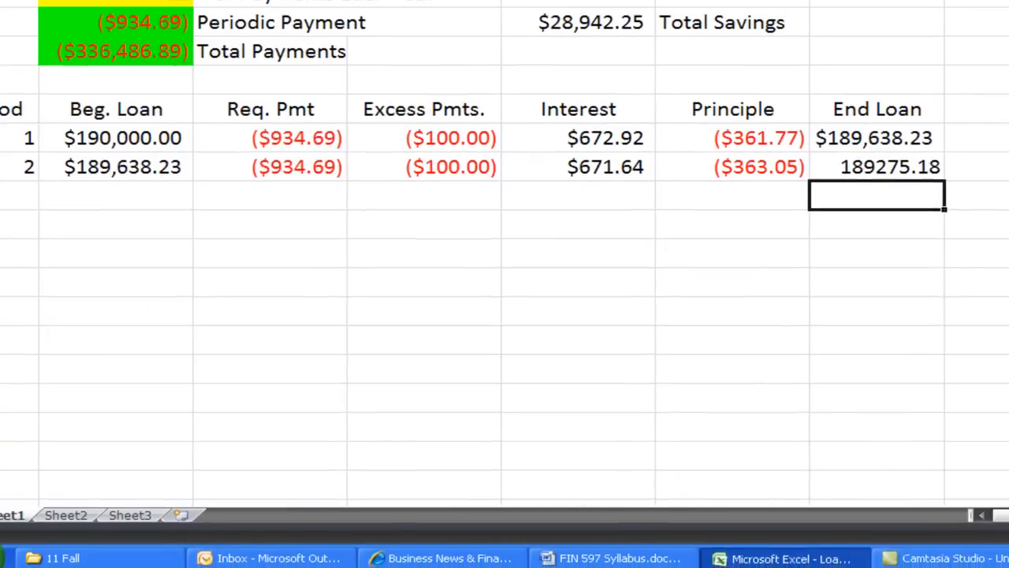
- Format the second period's End Loan in G14 as dollar currency with two decimals
key("Up")
key("Left")
key("Left")
key("Left")
key("Right")
key("Right")
key("Right")
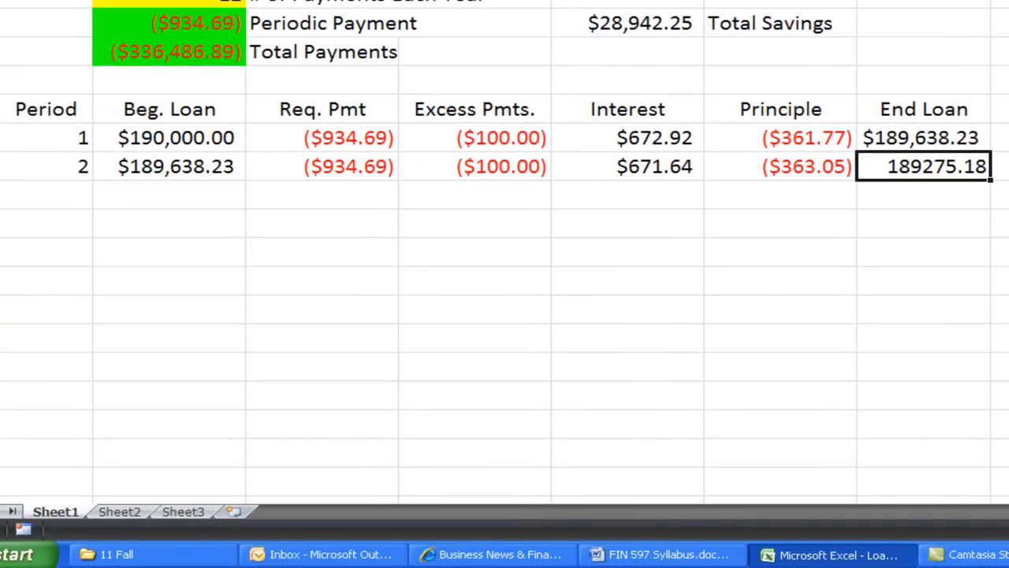
- Fill the second period's formulas in A14:G14 down the sheet past row 500
key("Left")
key("Left")
key("Left")
key("Left")
key("Left")
key("shift+Left")
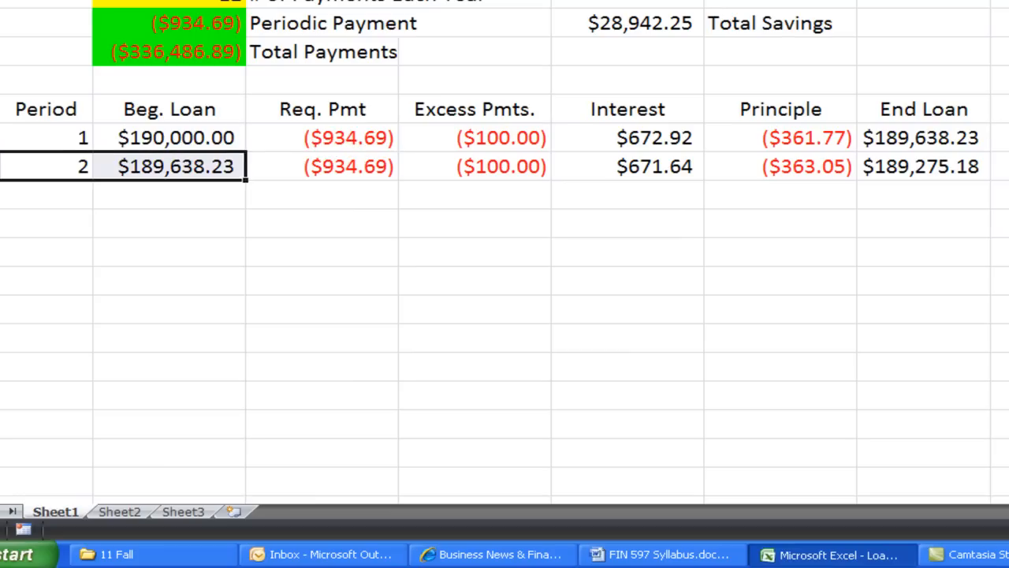
key("shift+Right")
key("shift+Right")
key("shift+Right")
key("shift+Right")
key("shift+Right")
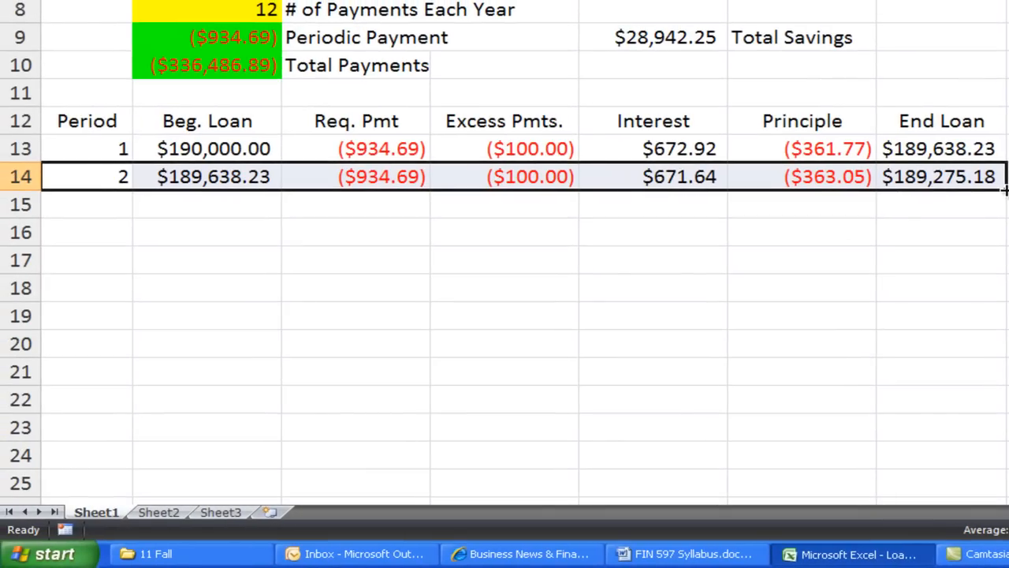
left_click_drag(1005, 189, 1004, 557)
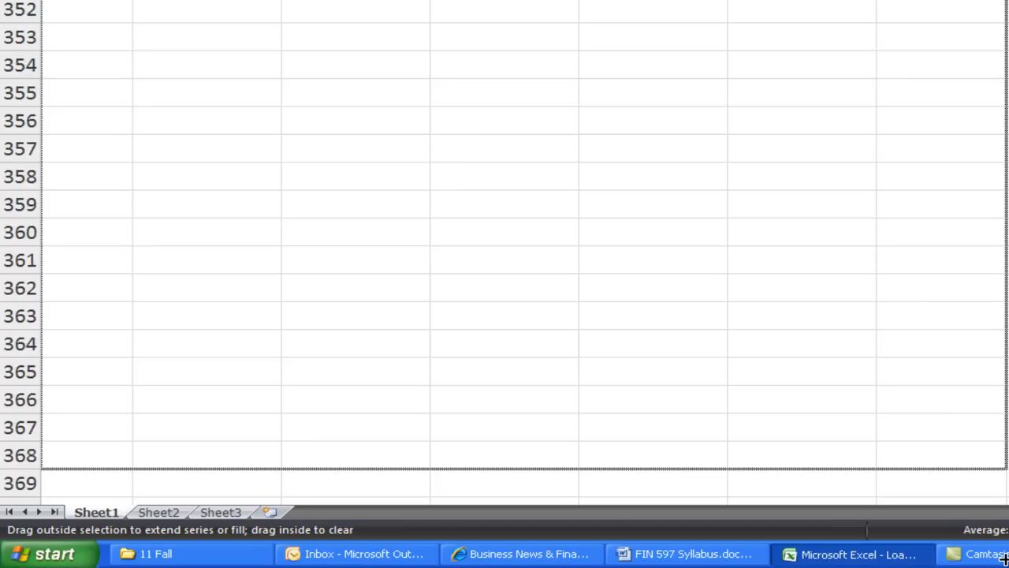
left_click_drag(1004, 558, 973, 2)
left_click(972, 2)
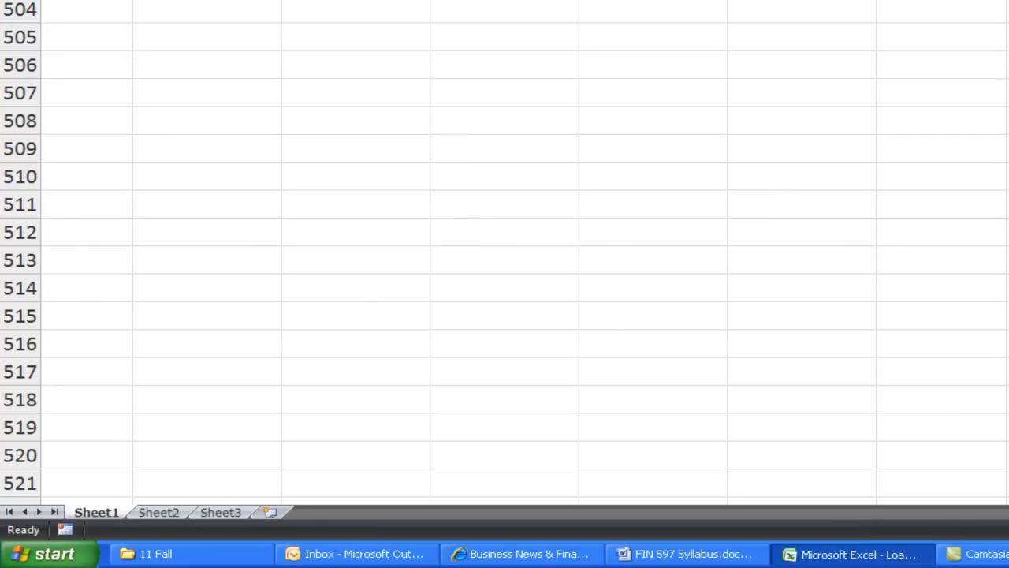
- Center the contents of the whole amortization schedule, from the Period header row through the last filled row
key("ctrl+Home")
key("Down")
key("Down")
key("Down")
key("Down")
key("Left")
key("ctrl+shift+Right")
key("ctrl+shift+Down")
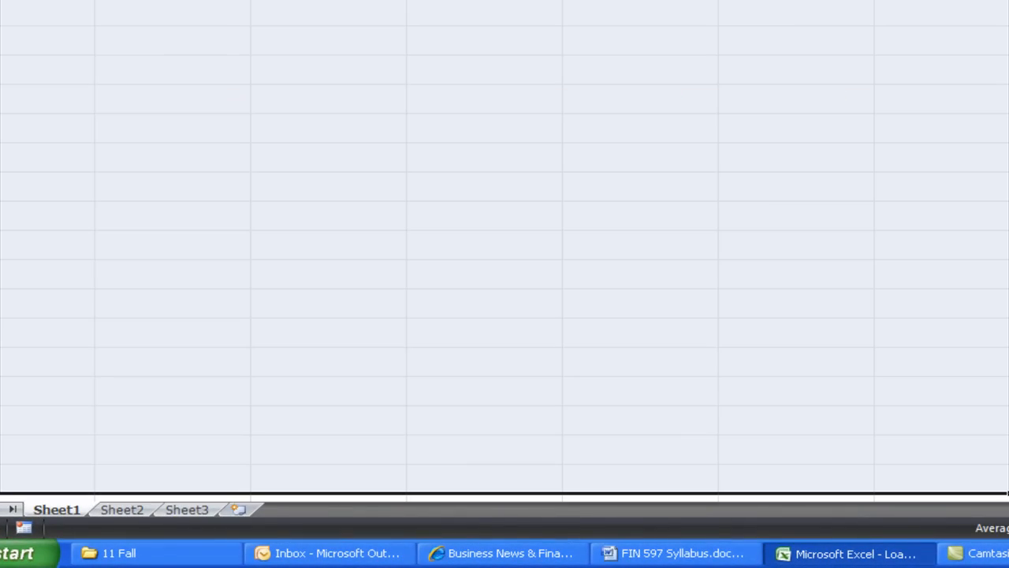
key("ctrl+BackSpace")
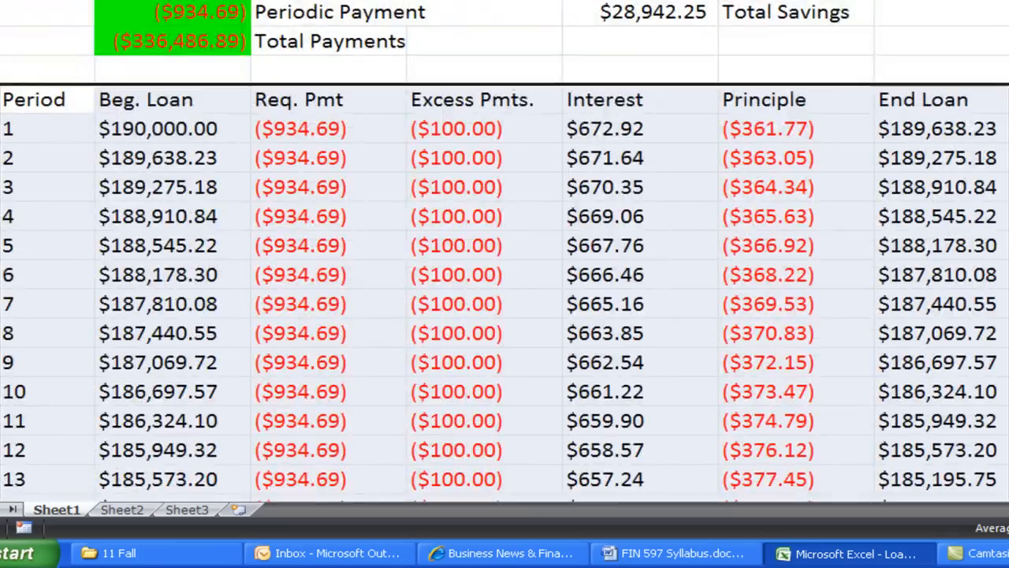
key("alt+h")
key("a")
key("c")
left_click(451, 184)
left_click(1008, 187)
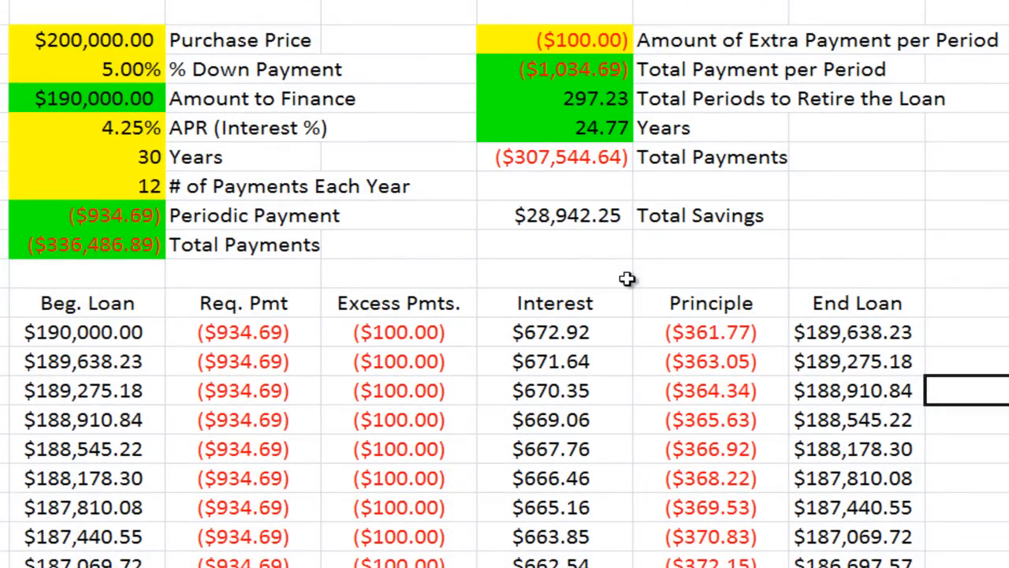
- Set the Amount of Extra Payment per Period to 0
left_click(610, 44)
type("0")
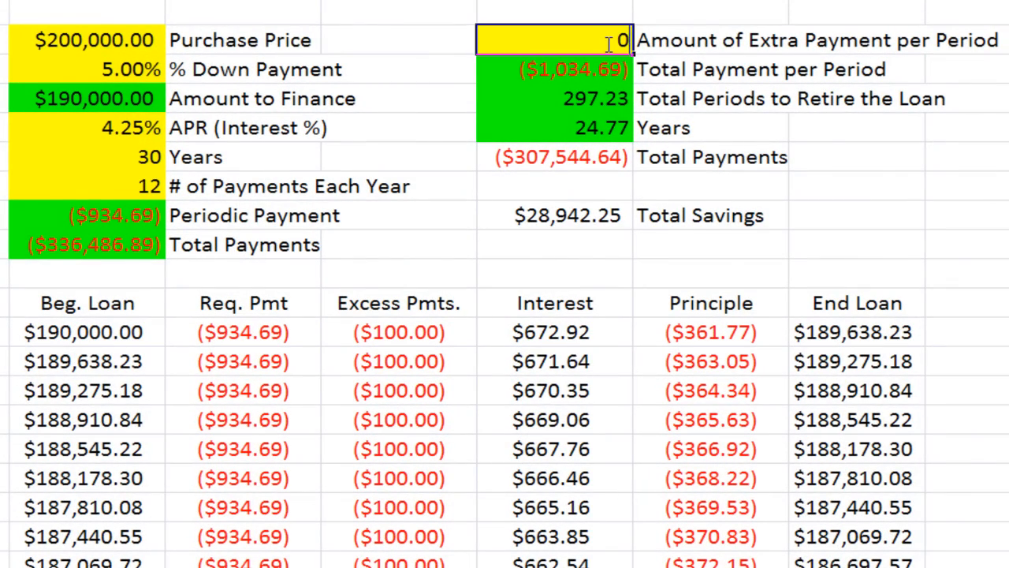
key("Return")
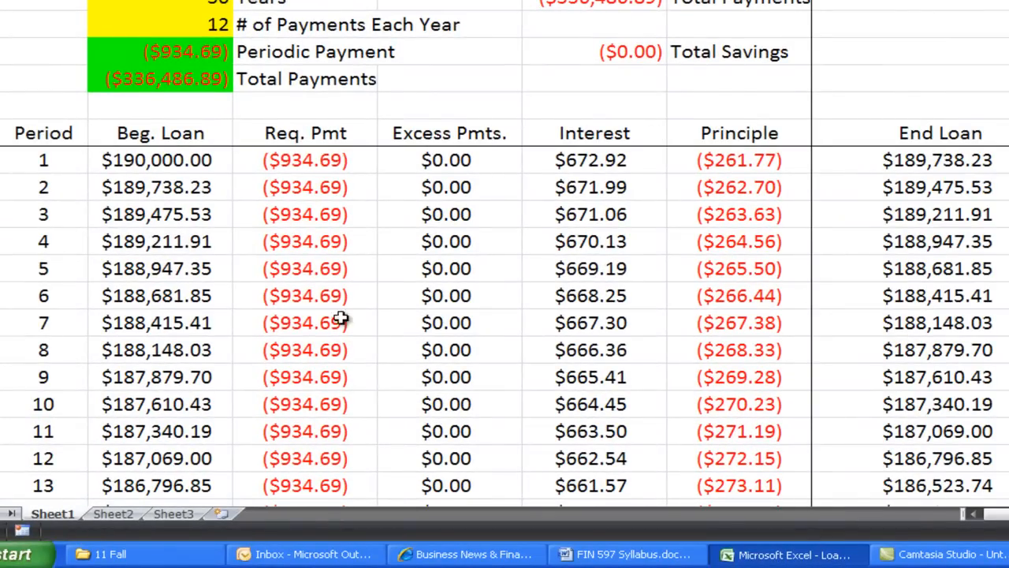
- Examine the End Loan balances in the schedule's final periods, around periods 350 to 361
left_click(934, 141)
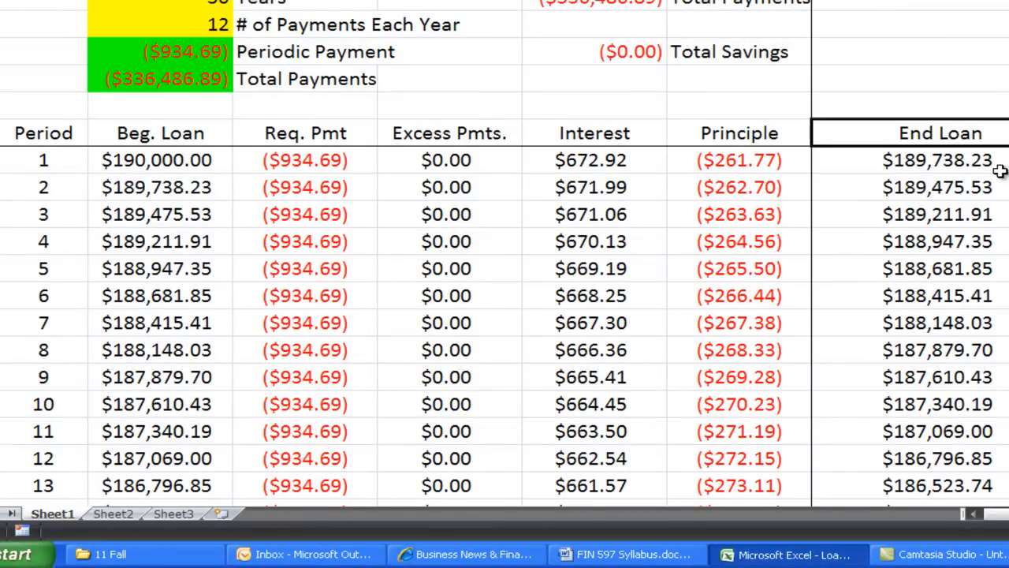
key("Down")
key("ctrl+Down")
key("Up")
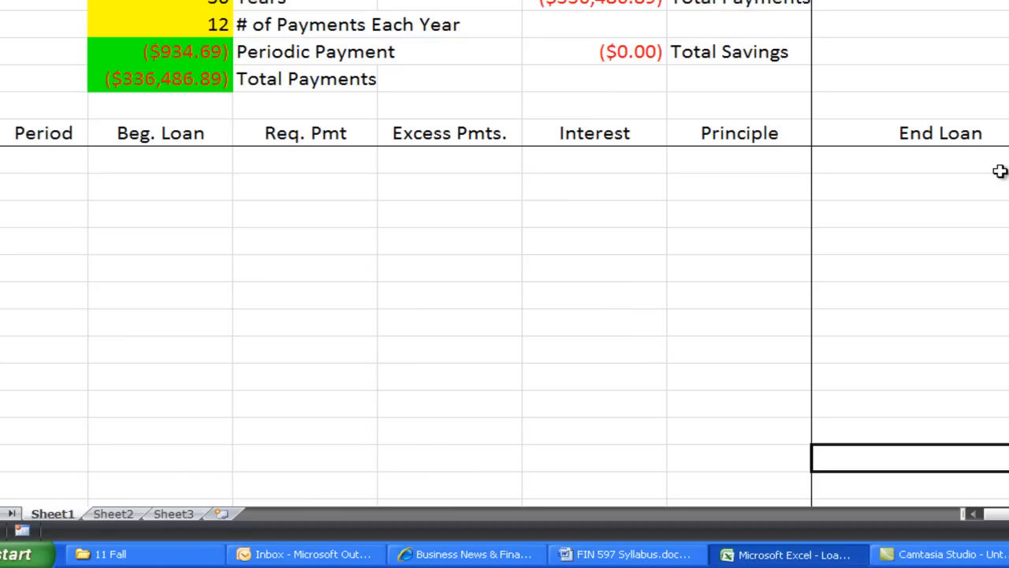
key("Page_Up")
key("Page_Up")
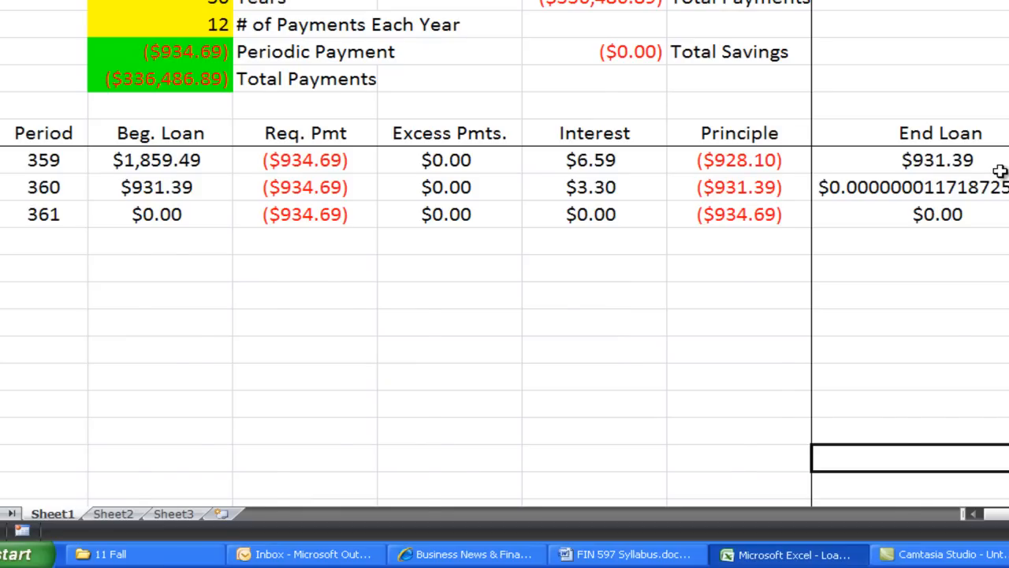
key("Down")
key("Down")
key("Down")
key("Down")
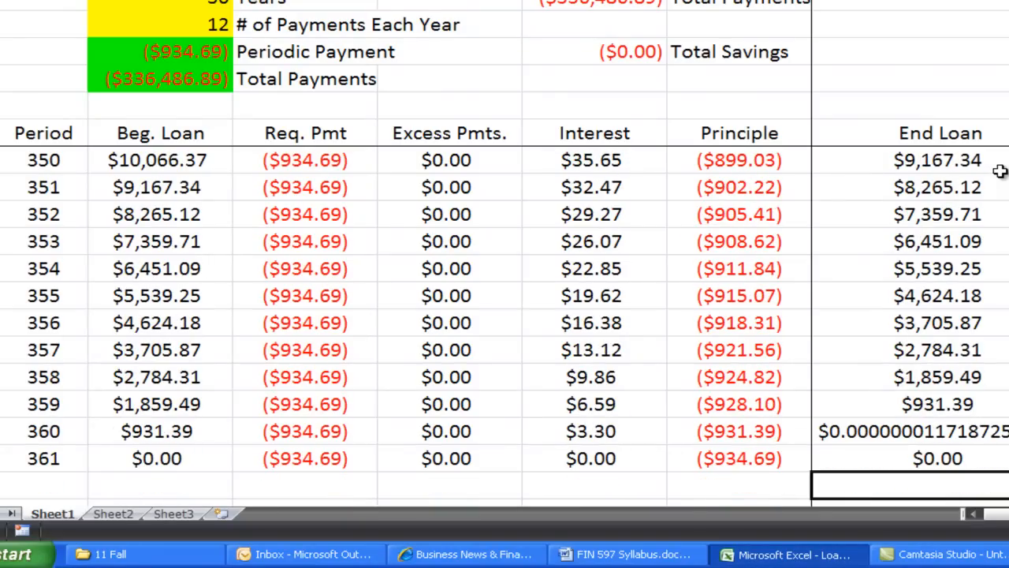
- Examine the schedule's period 360 and 361 rows, comparing the beginning and ending loan balances
key("Left")
key("Left")
key("Left")
key("Left")
key("Left")
key("Left")
key("Up")
key("Right")
key("Right")
key("Left")
key("Right")
key("Right")
key("Right")
key("Right")
key("Right")
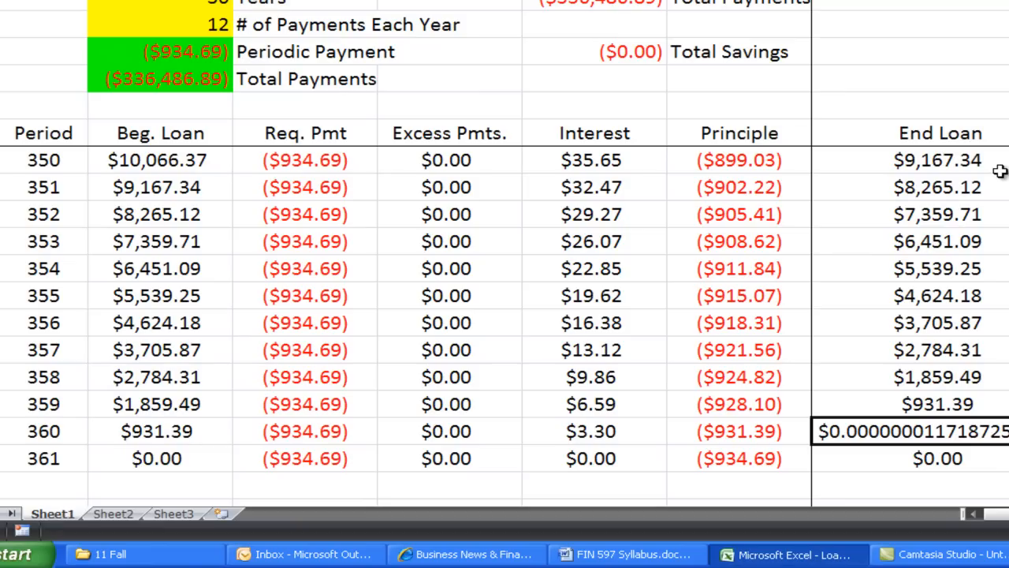
key("Down")
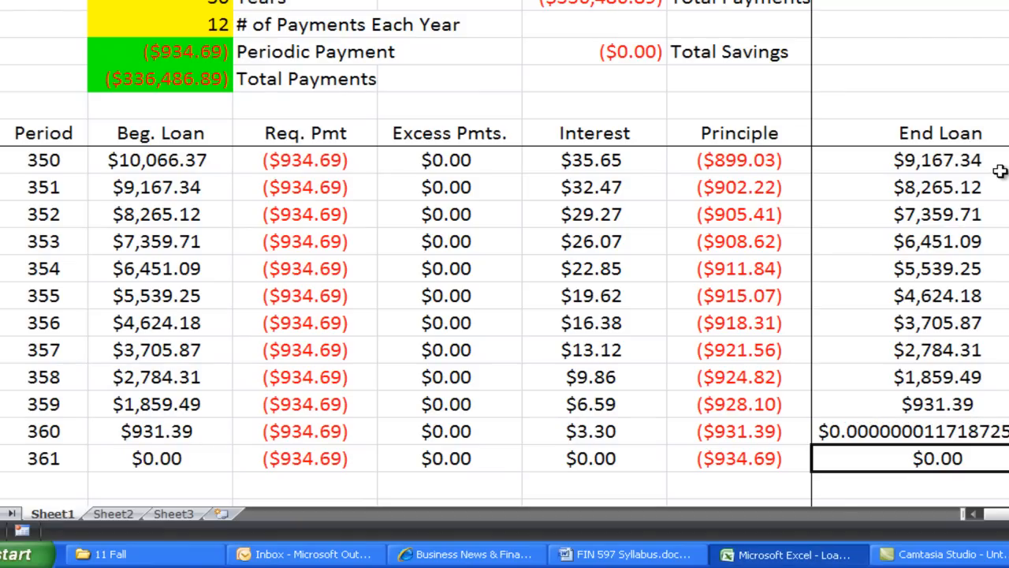
key("shift+Left")
key("shift+Left")
key("shift+Left")
key("shift+Left")
key("shift+Left")
key("Up")
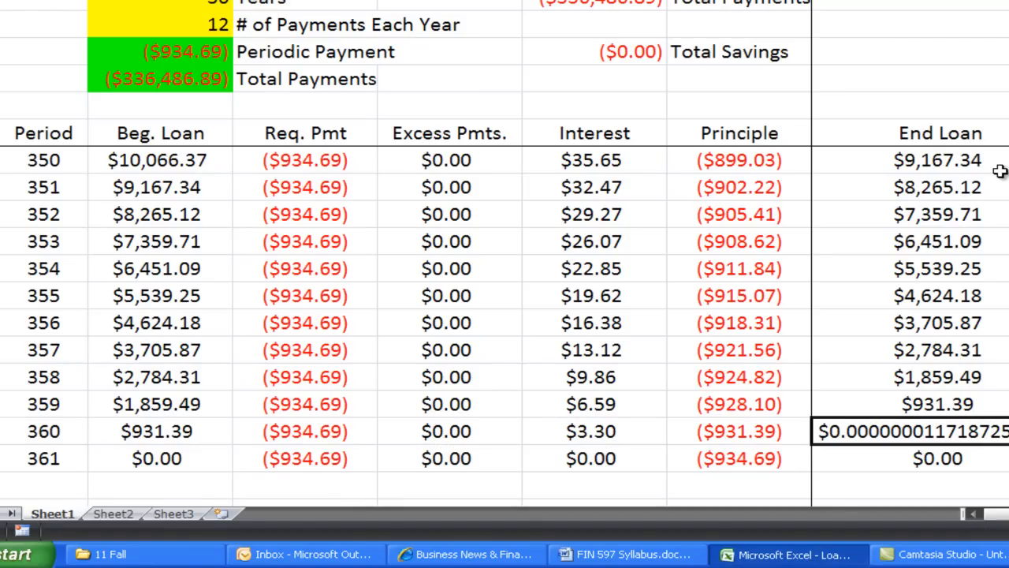
- Undo the last decimal change on period 360's End Loan balance and expand it again to many decimal places
key("ctrl+z")
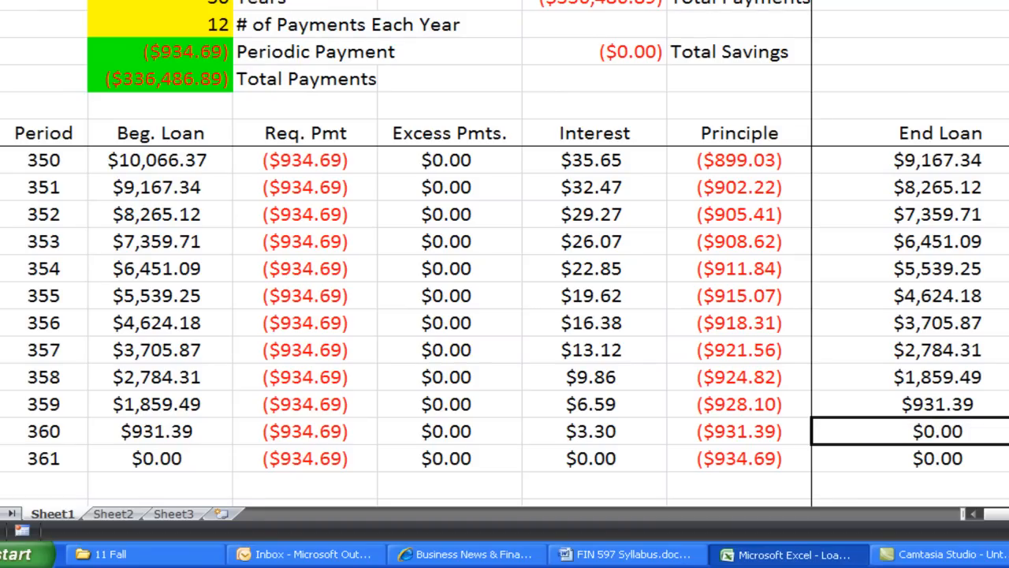
key("alt+h")
key("0")
key("alt+h")
key("0")
key("alt+h")
key("0")
key("alt+h")
key("0")
key("alt+h")
key("0")
key("alt+h")
key("0")
key("alt+h")
key("0")
key("alt+h")
key("0")
key("alt+h")
key("0")
key("alt+h")
key("0")
key("alt+h")
key("0")
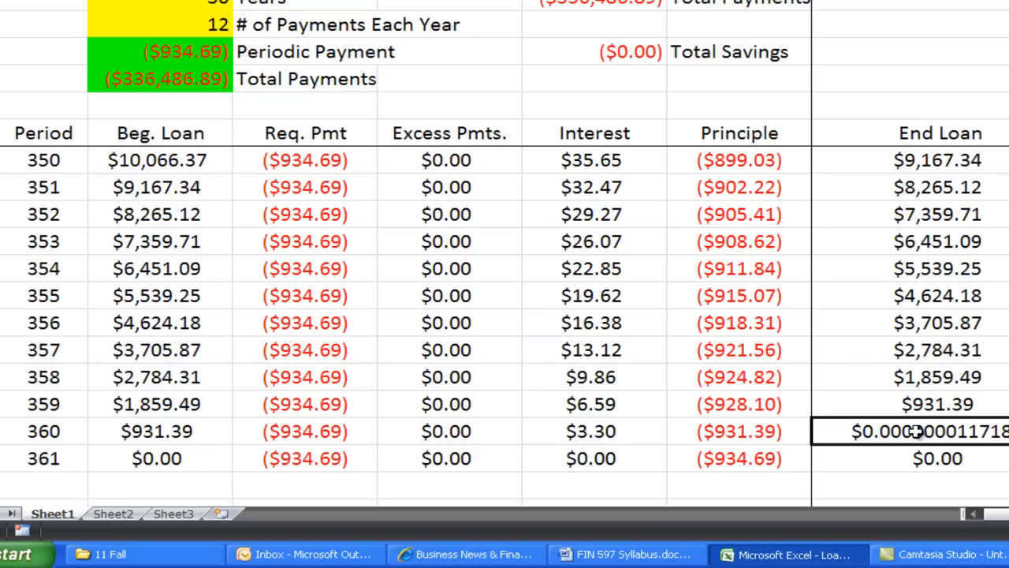
- Change the inner IF test in period 2's Period formula, cell A14, to G13<.50
key("ctrl+Up")
key("Left")
key("Left")
key("Left")
key("Left")
key("Left")
key("Down")
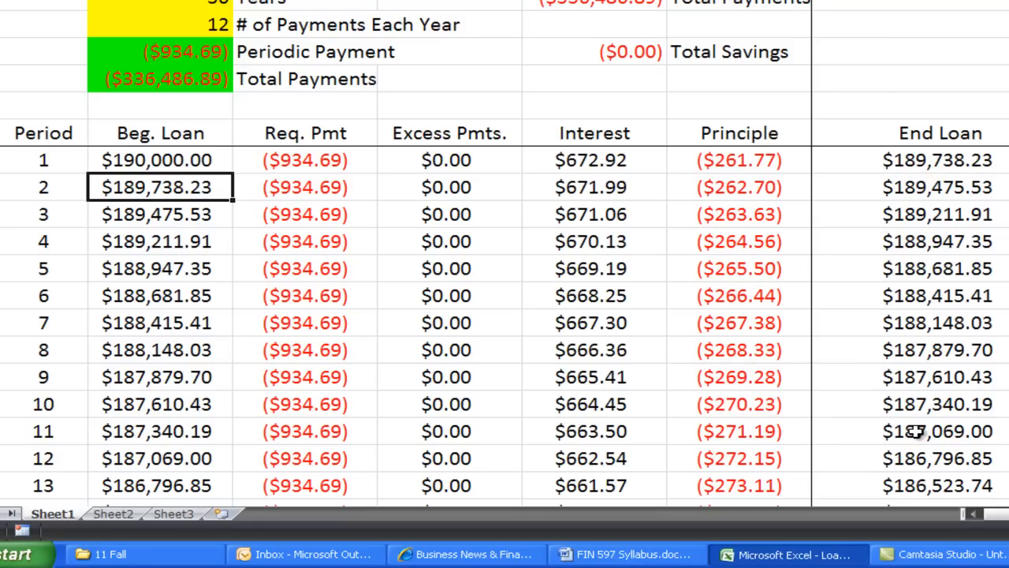
key("Left")
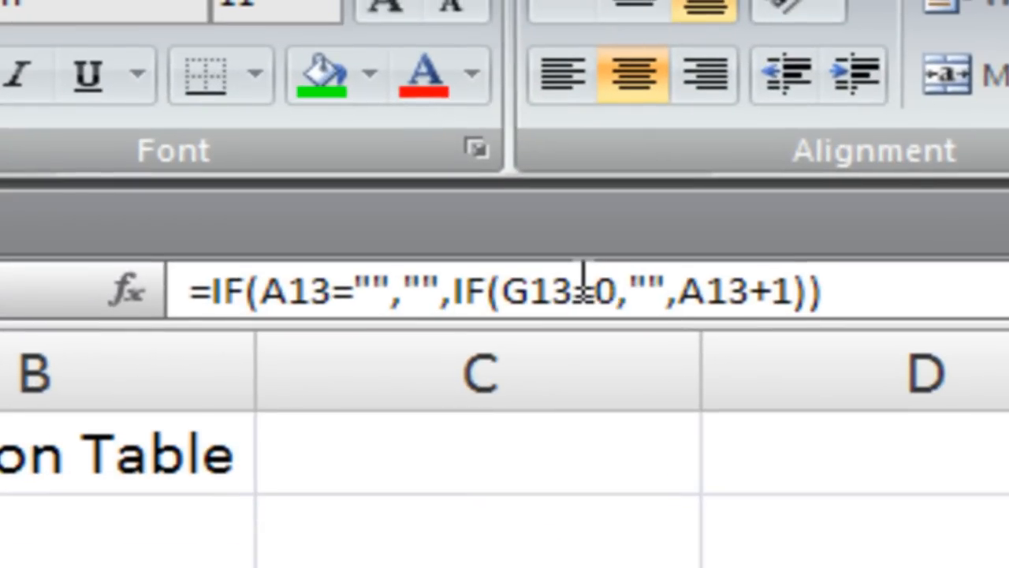
left_click_drag(554, 267, 592, 266)
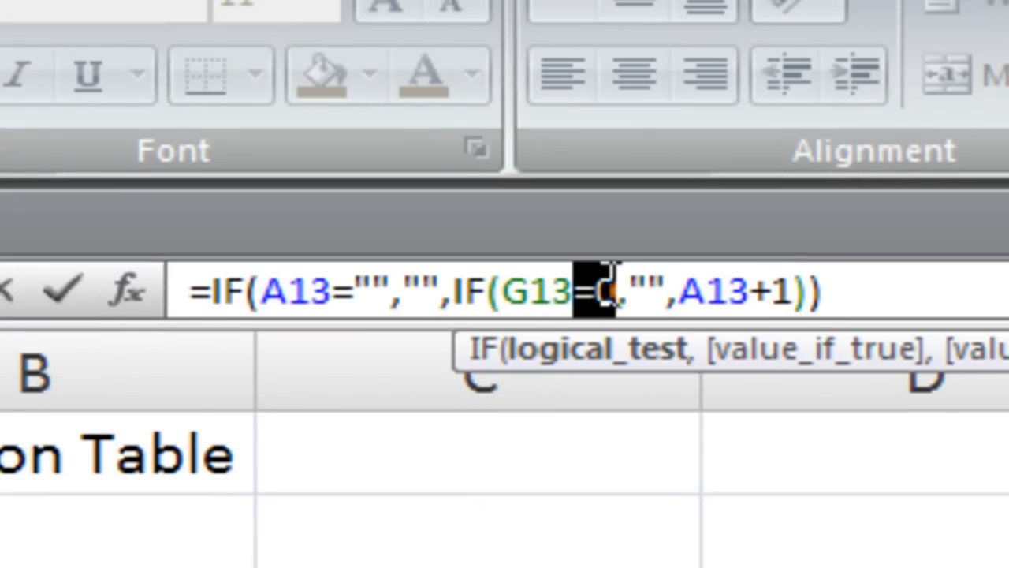
type("<.")
type("50,")
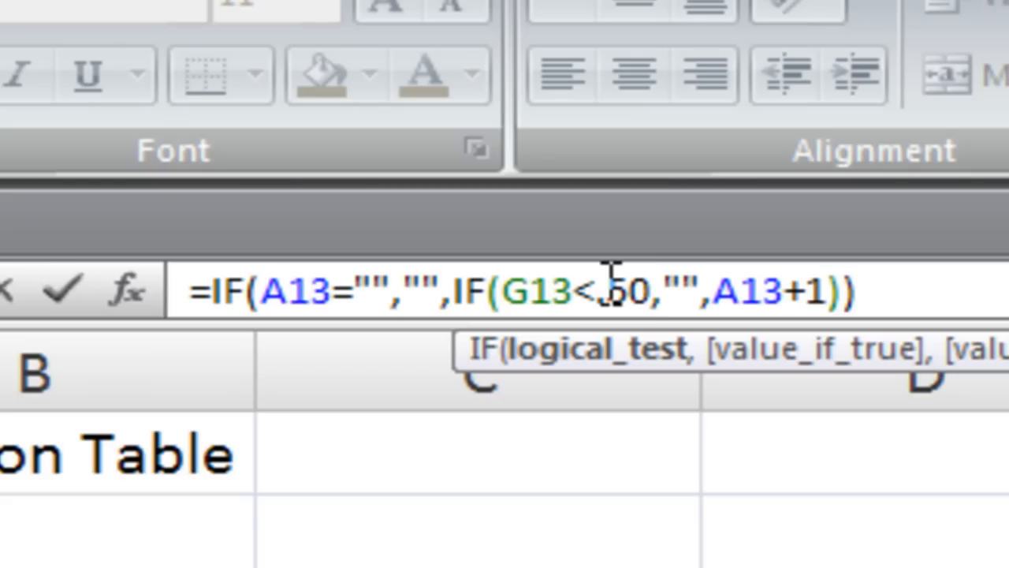
key("ctrl+Return")
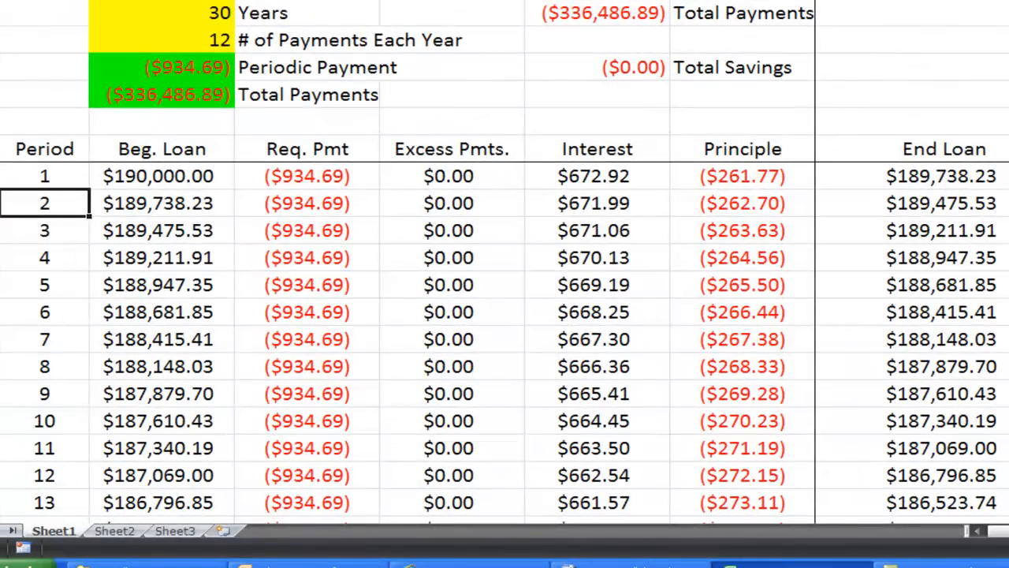
- Fill the revised Period formula from A14 down the column and check where the schedule ends
double_click(89, 215)
left_click(74, 197)
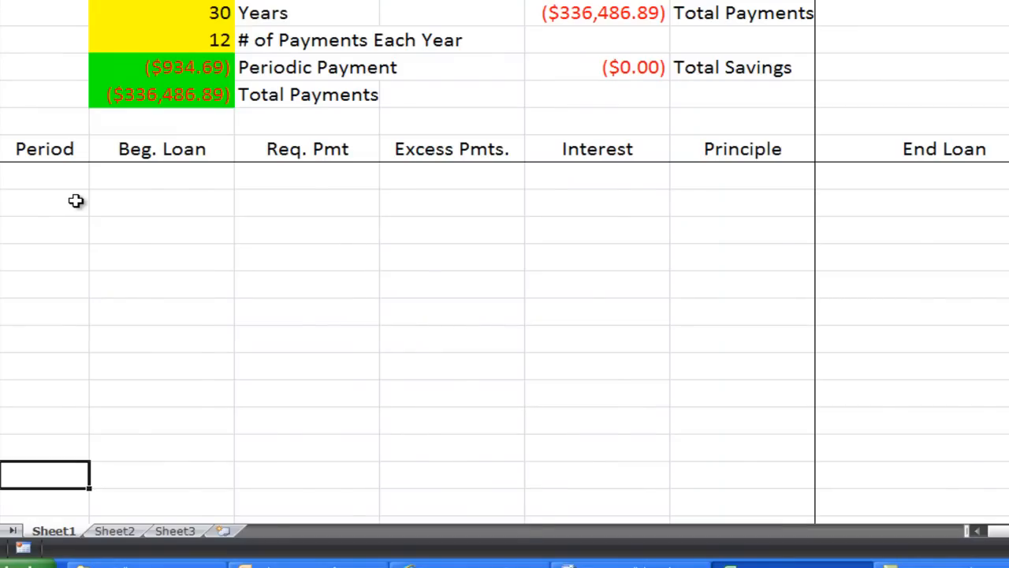
key("Down")
key("Down")
key("Down")
key("Down")
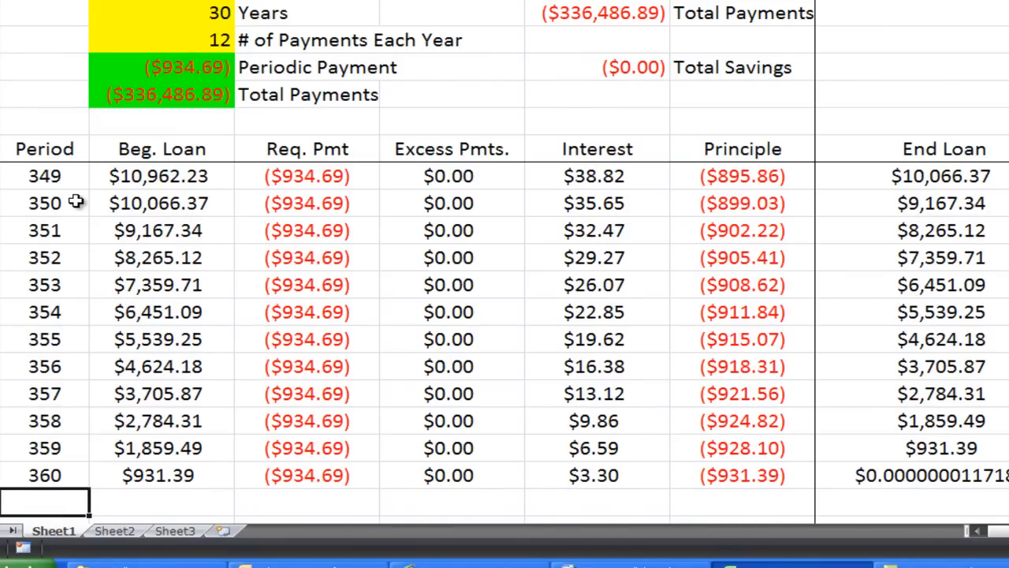
- Undo the decimal expansion on period 360's End Loan balance so it displays two decimal places
key("Up")
key("Right")
key("Right")
key("Right")
key("Right")
key("Right")
key("Right")
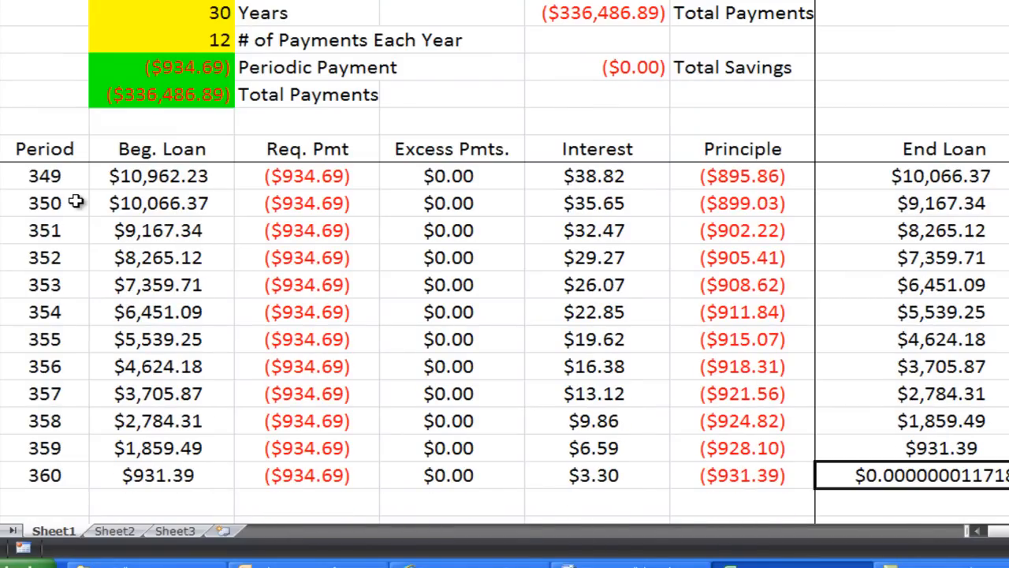
key("ctrl+z")
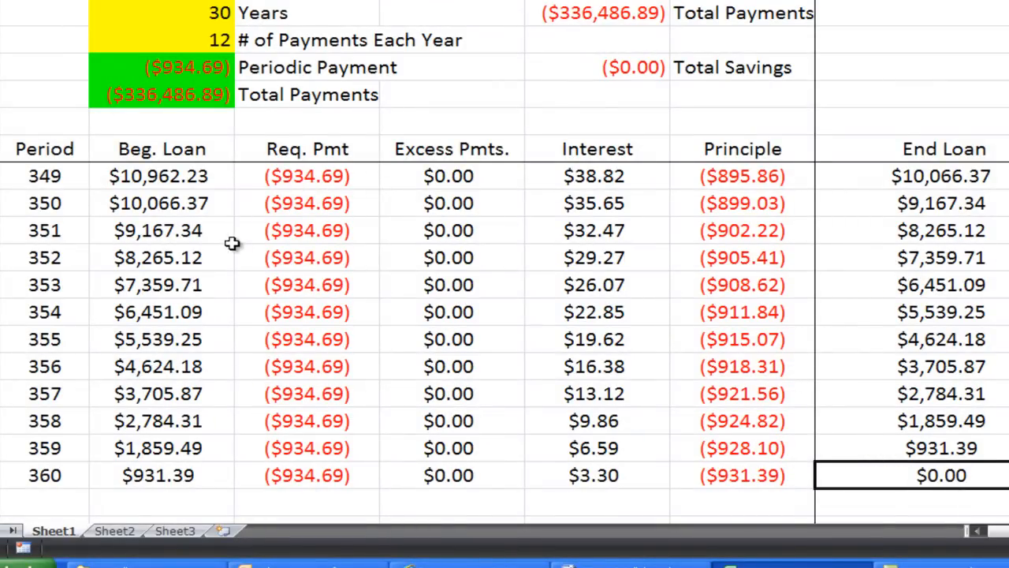
- Set the Amount of Extra Payment per Period to -25
key("ctrl+Up")
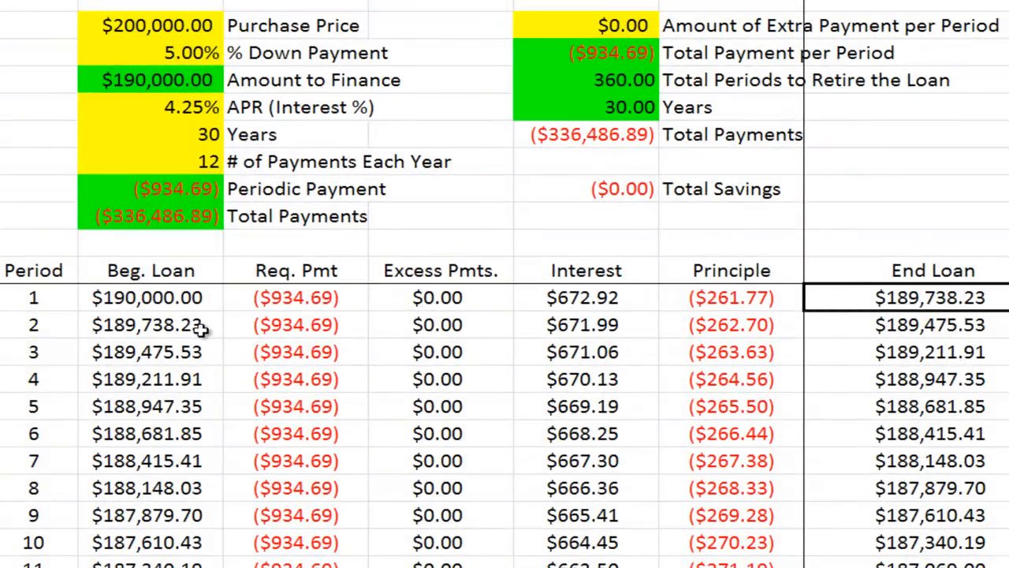
left_click(578, 27)
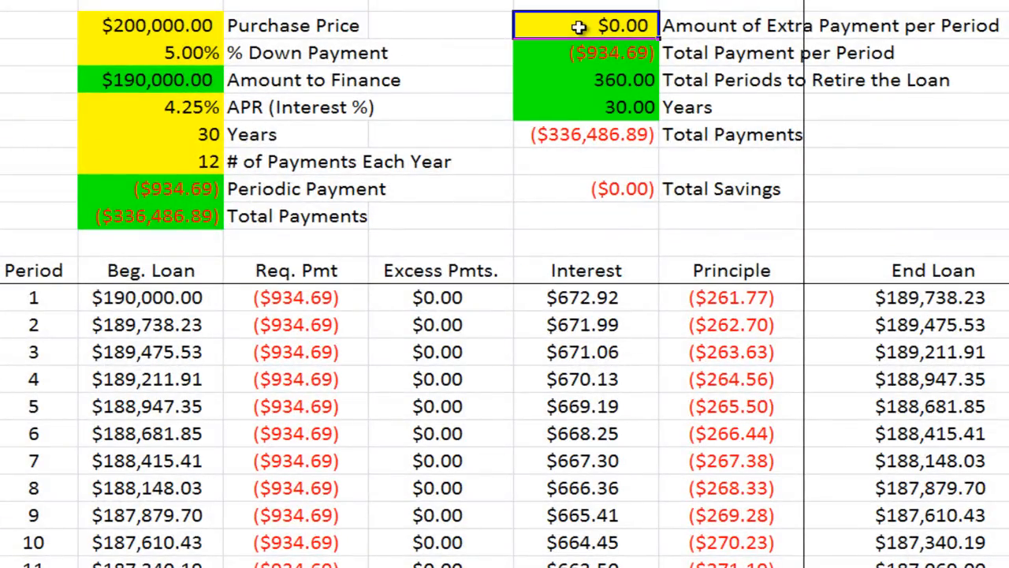
type("-25")
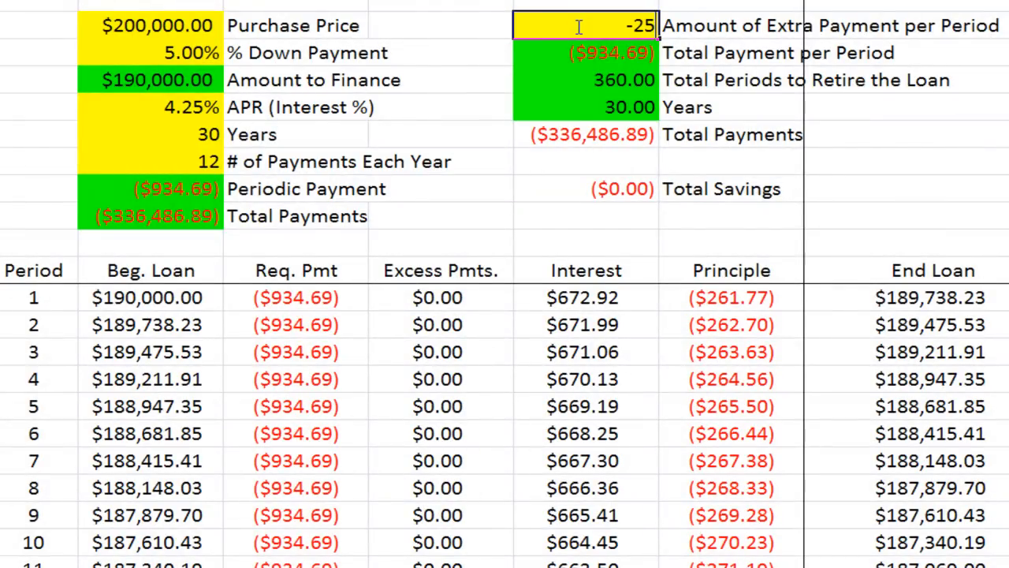
key("Return")
- Review the payoff years, Total Payments and Total Savings, and examine the schedule through its final periods
key("Down")
key("Down")
key("Down")
key("Down")
key("Down")
key("Down")
key("Down")
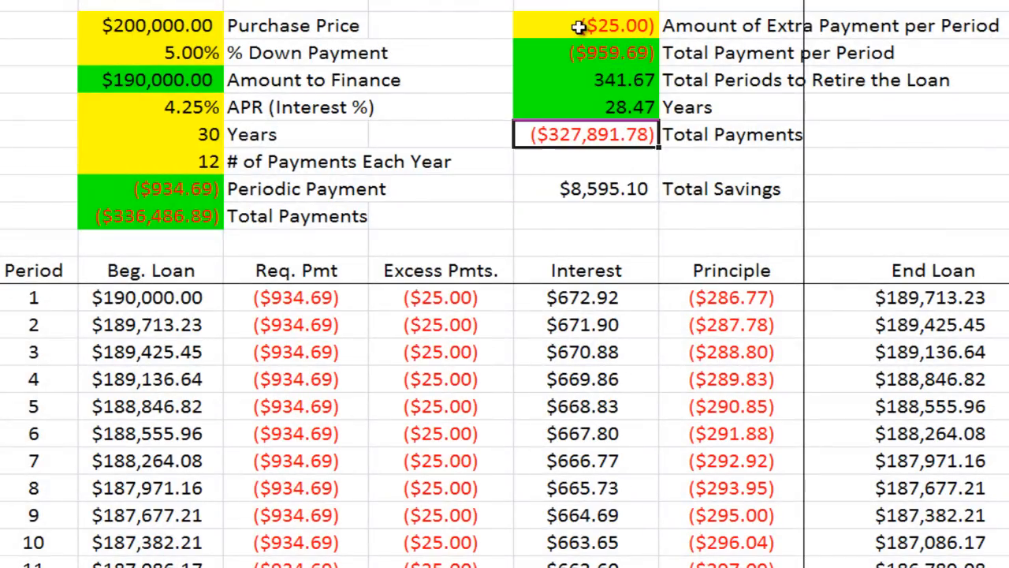
key("Down")
key("Down")
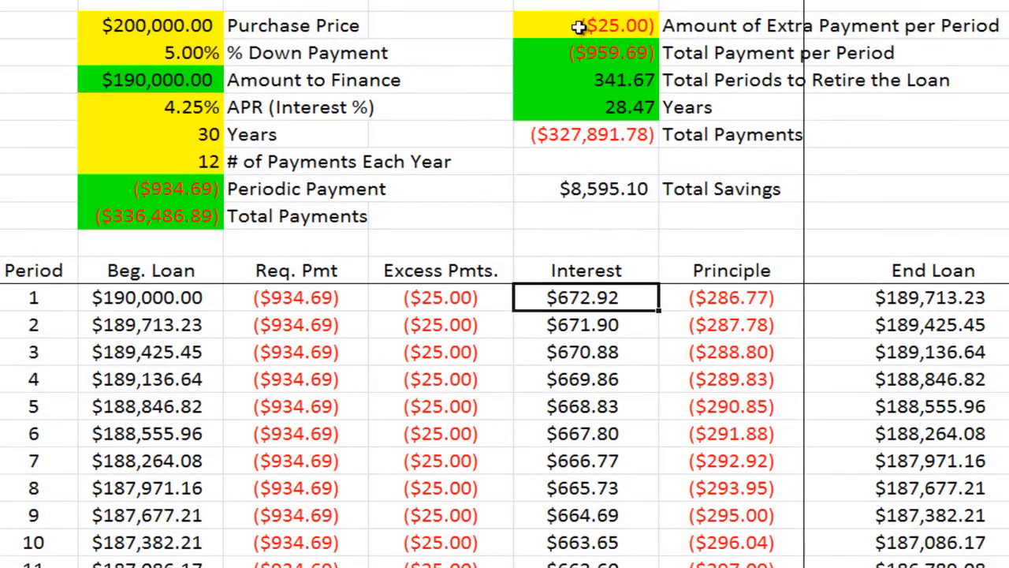
left_click(608, 114)
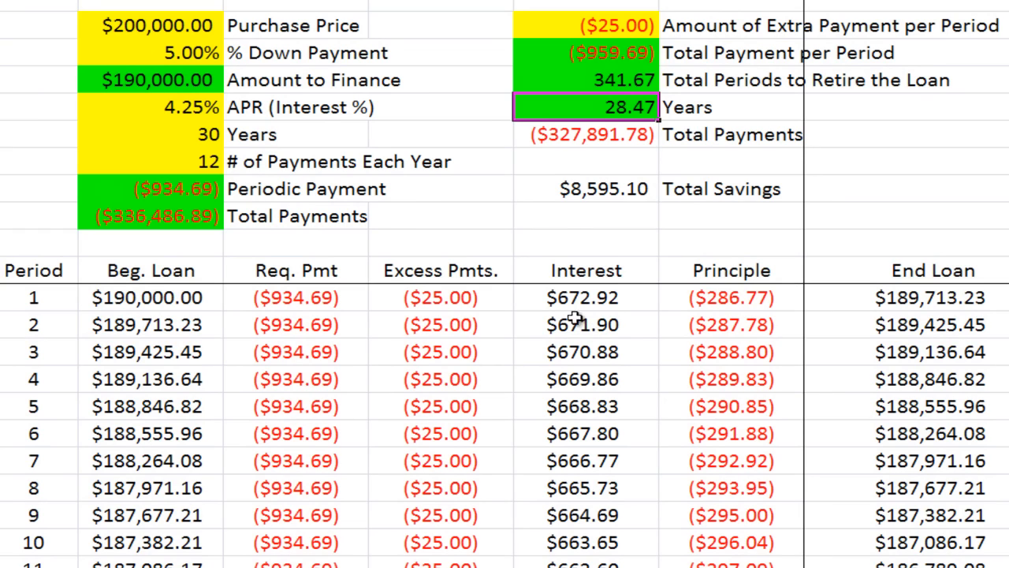
left_click(564, 188)
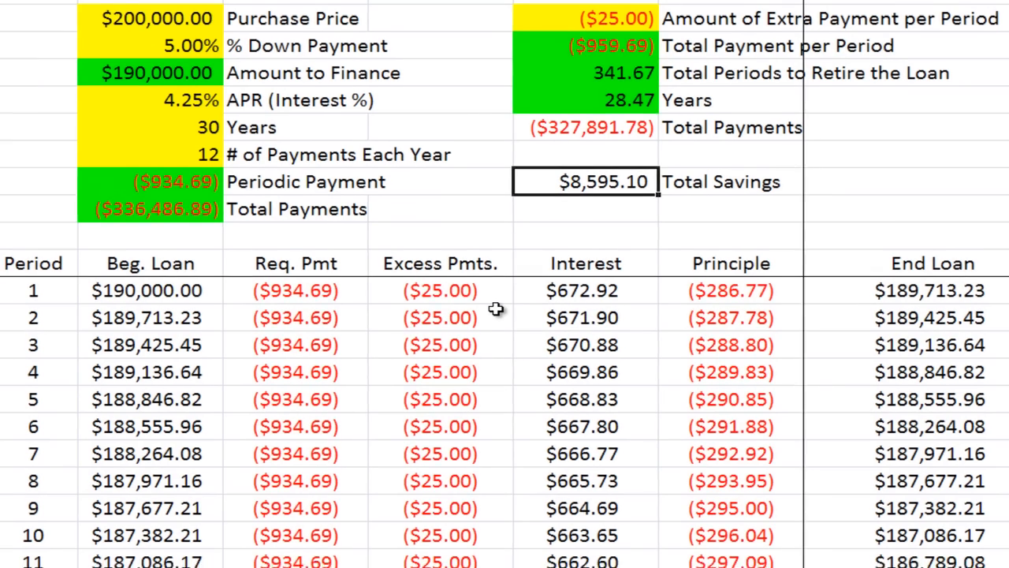
scroll(422, 311, "down", 11)
scroll(420, 234, "down", 8)
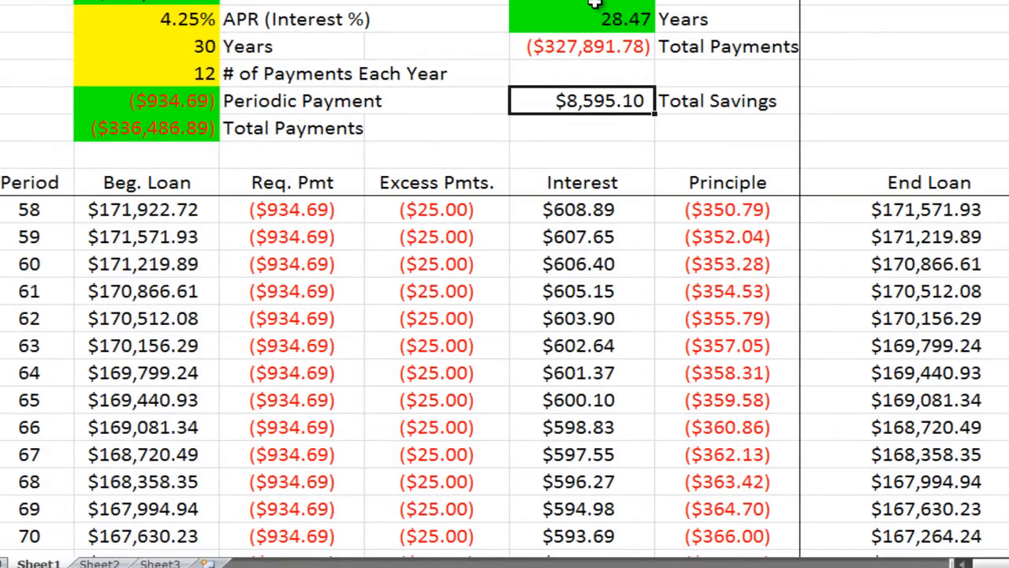
scroll(450, 207, "down", 20)
scroll(445, 209, "down", 20)
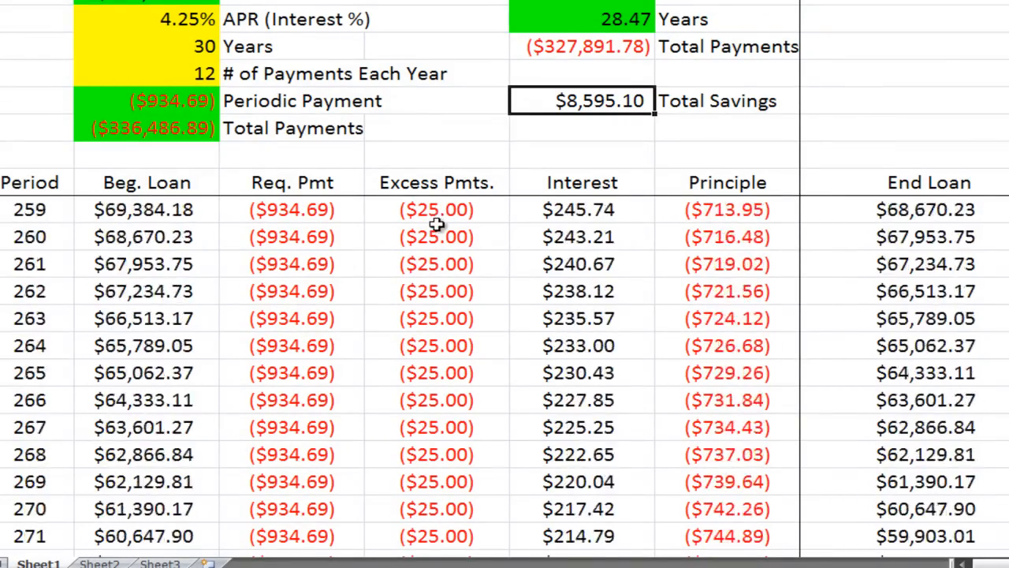
scroll(436, 225, "down", 20)
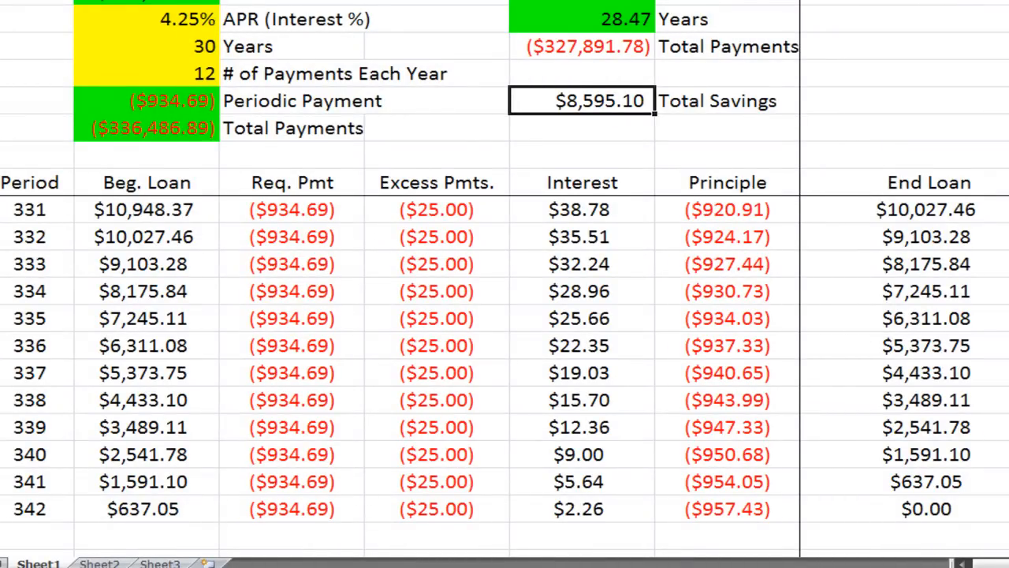
- Set the Amount of Extra Payment per Period to -200 and check the schedule's last period and Total Savings
left_click(608, 11)
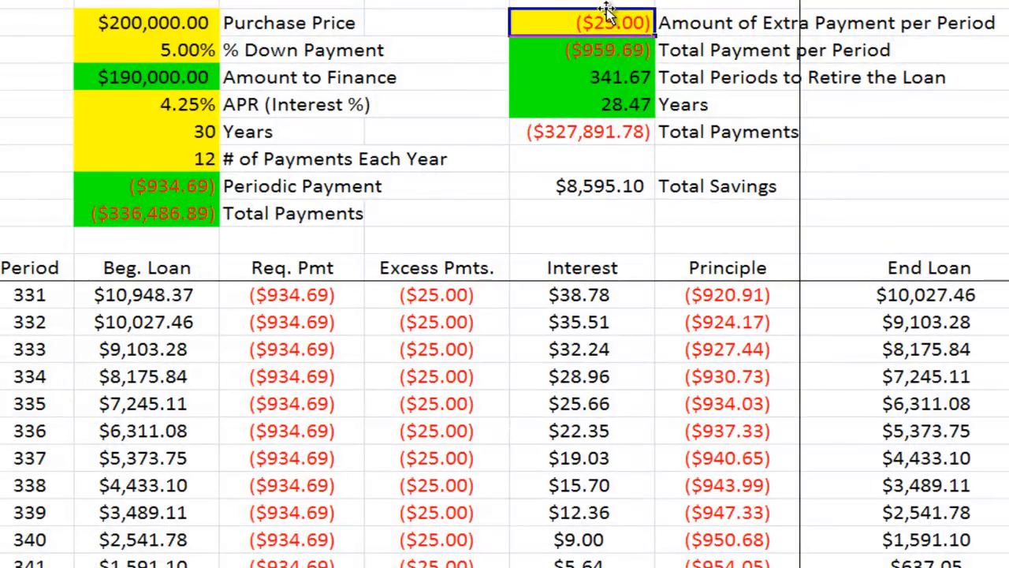
type("-200")
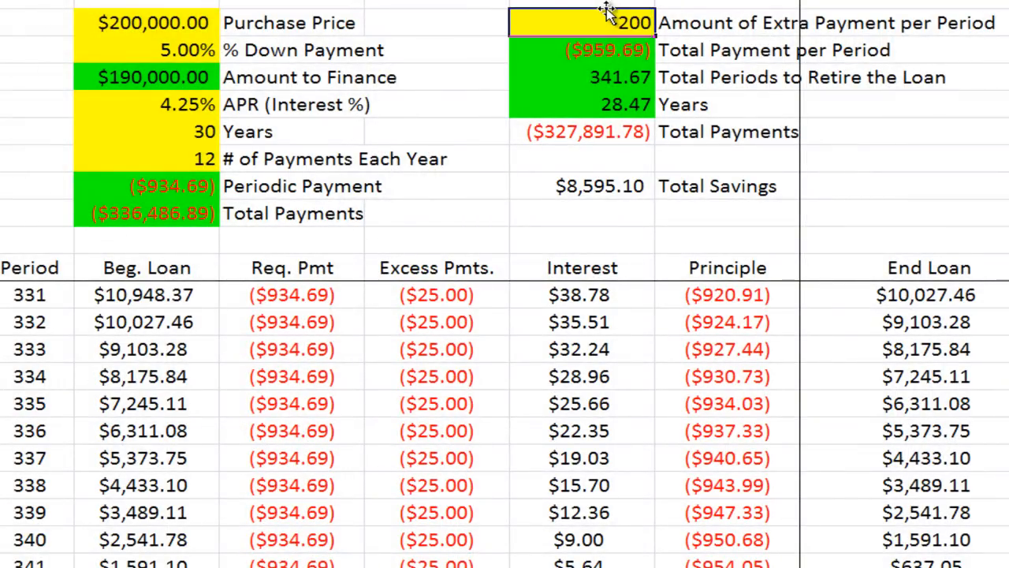
key("Return")
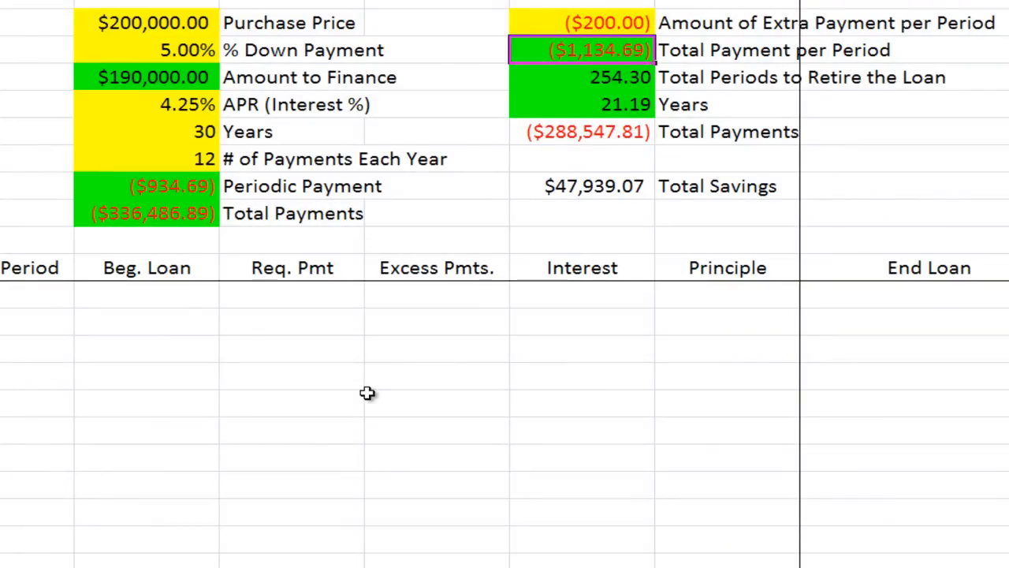
scroll(364, 392, "up", 9)
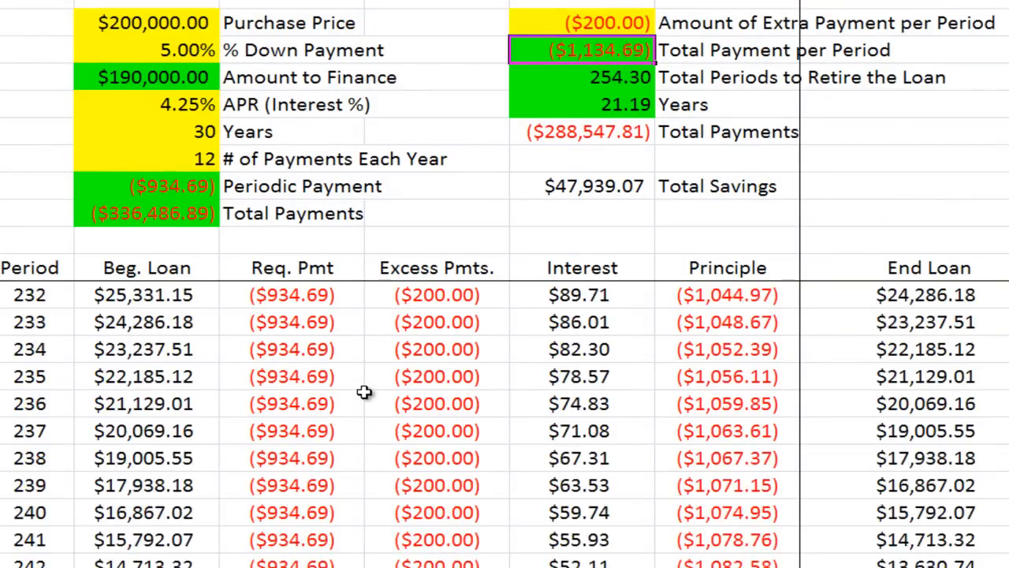
scroll(365, 392, "down", 6)
left_click_drag(30, 431, 875, 430)
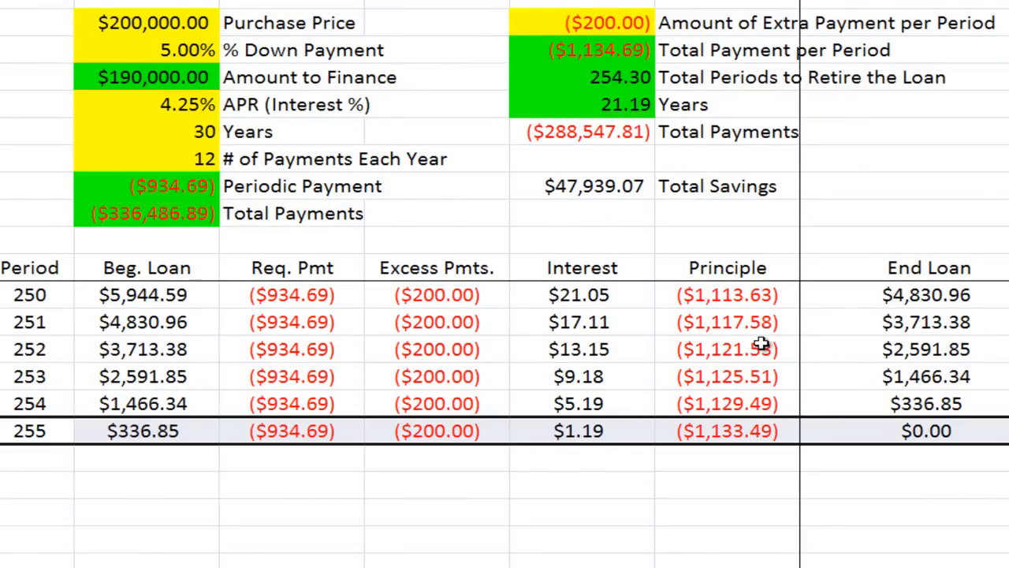
left_click(620, 196)
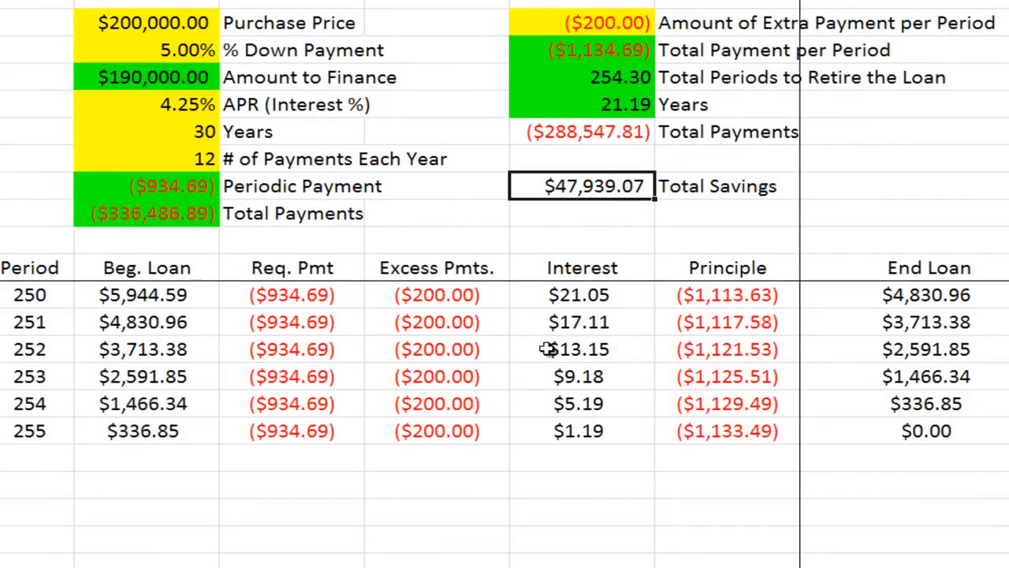
- Override the Excess Pmts. value for period 12 with a one-time payment of -2000
key("ctrl+Home")
key("Up")
key("Up")
key("Left")
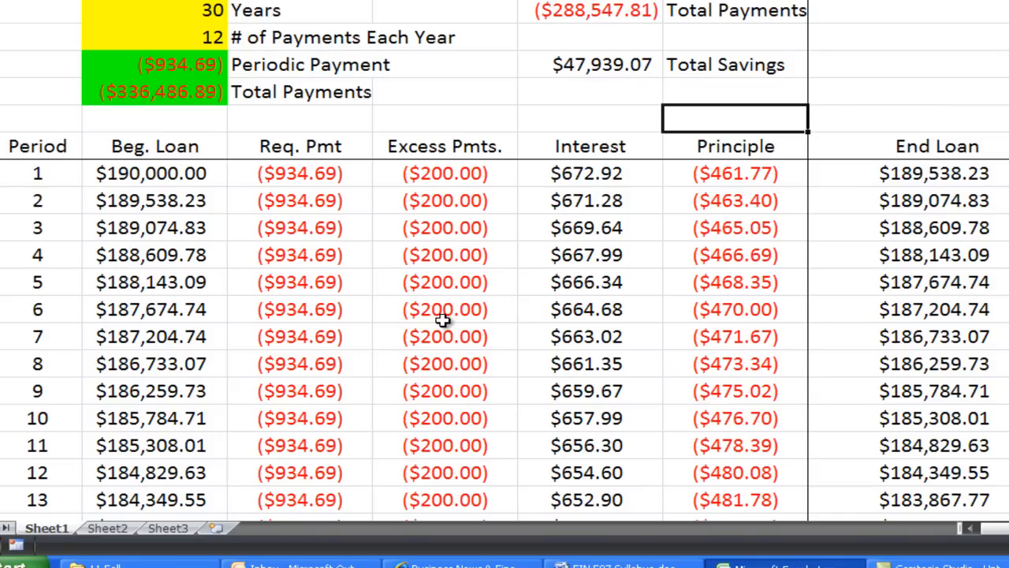
left_click(430, 469)
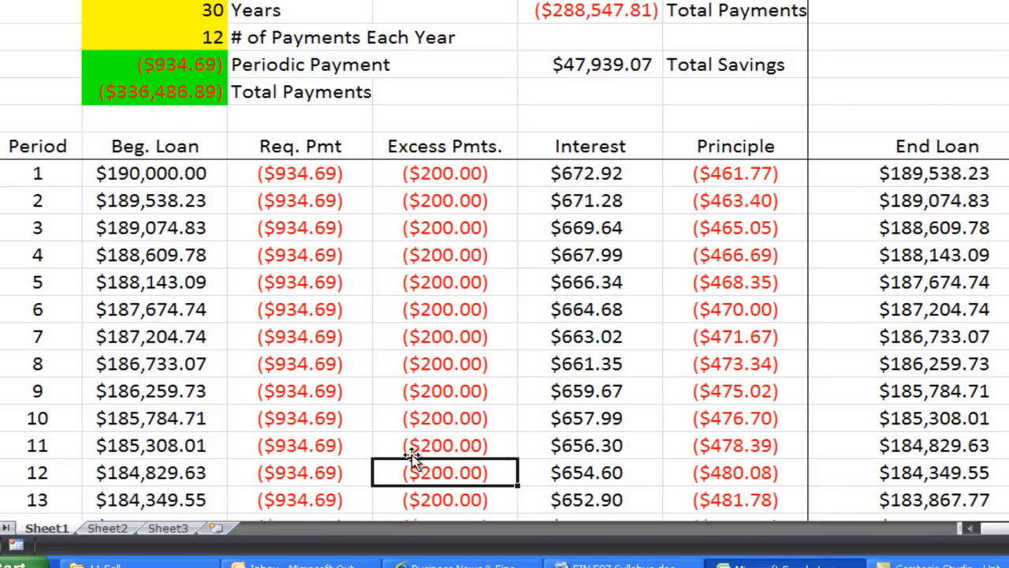
type("-*")
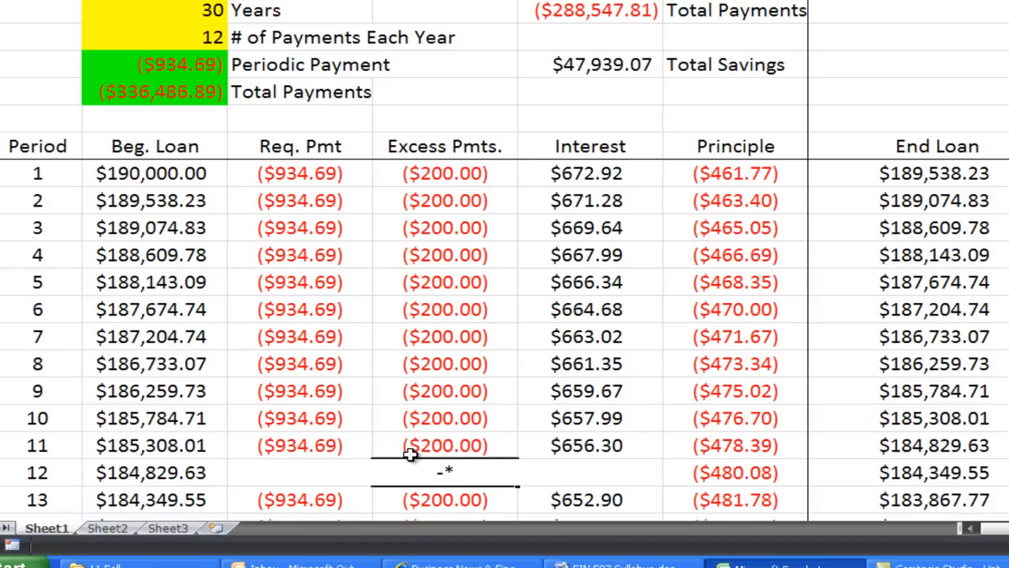
type("2000")
key("Return")
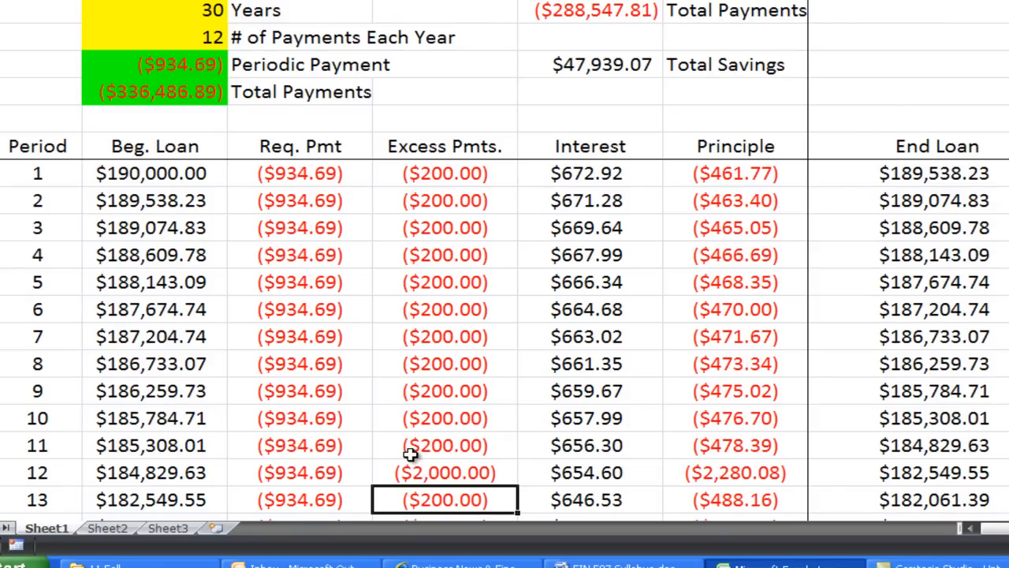
- Examine the schedule through its final period, and review the extra payment amount and Total Savings in the summary
scroll(409, 450, "down", 20)
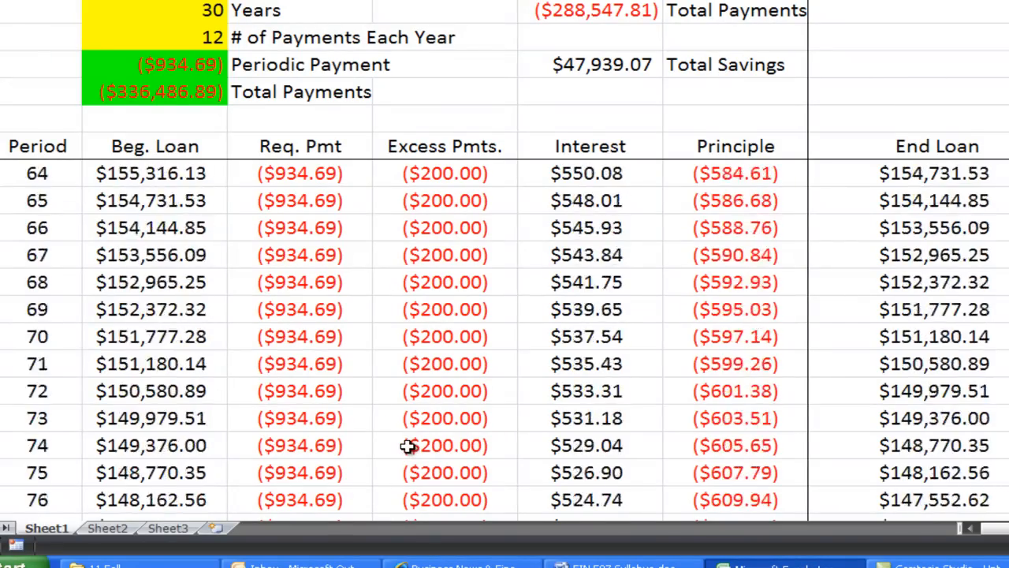
scroll(407, 446, "down", 20)
scroll(405, 444, "down", 20)
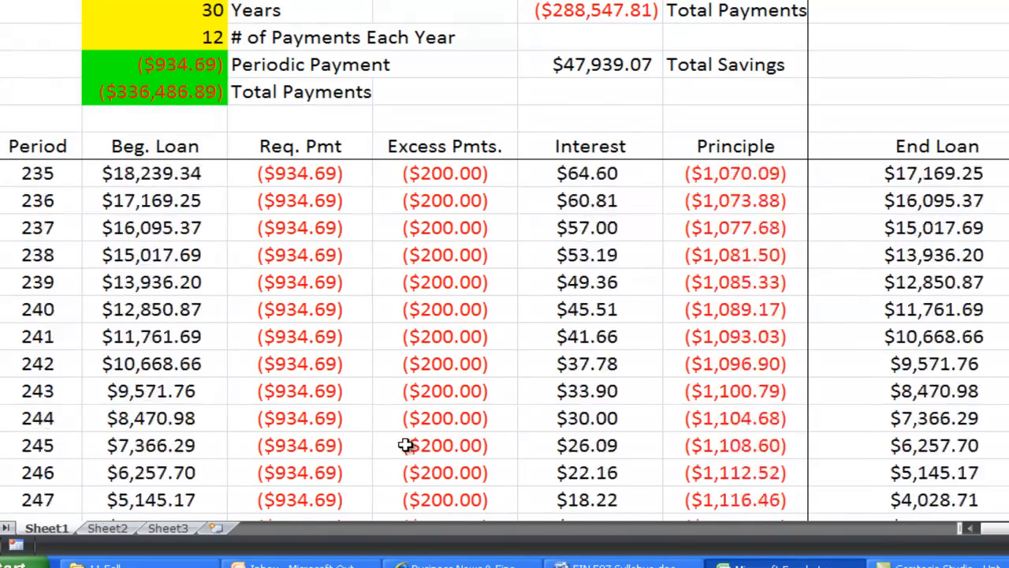
scroll(405, 444, "down", 4)
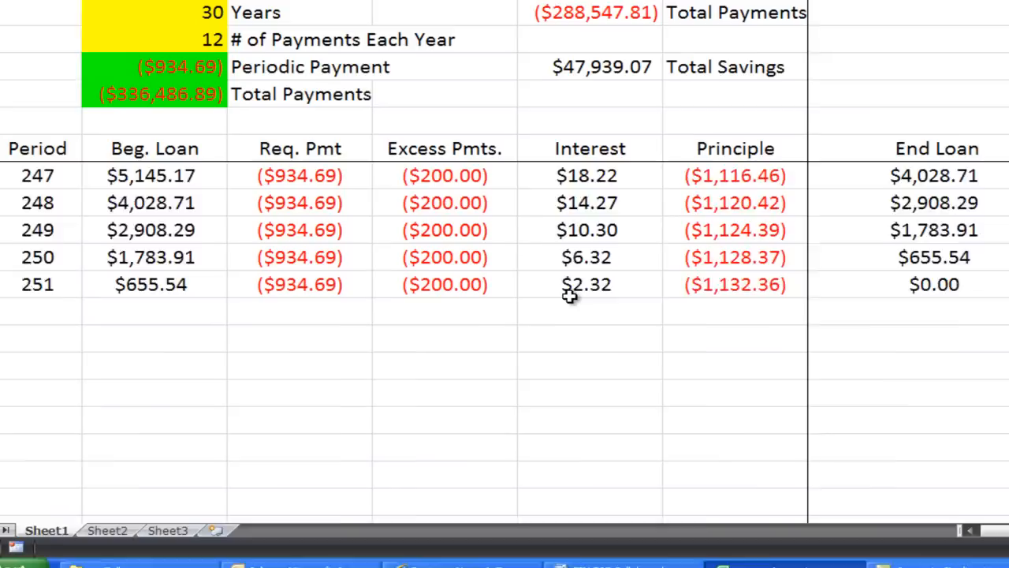
scroll(570, 294, "up", 20)
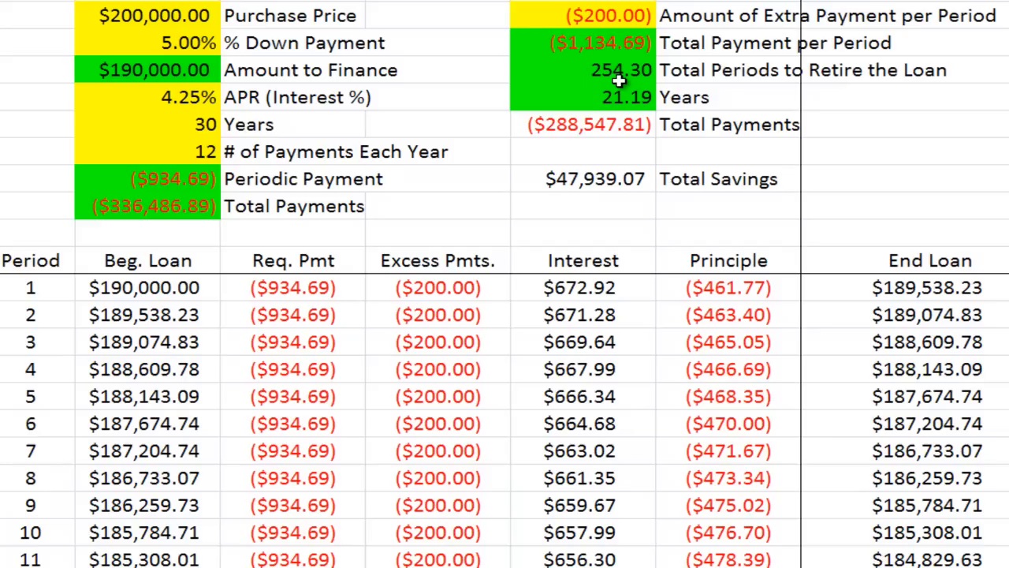
left_click(615, 17)
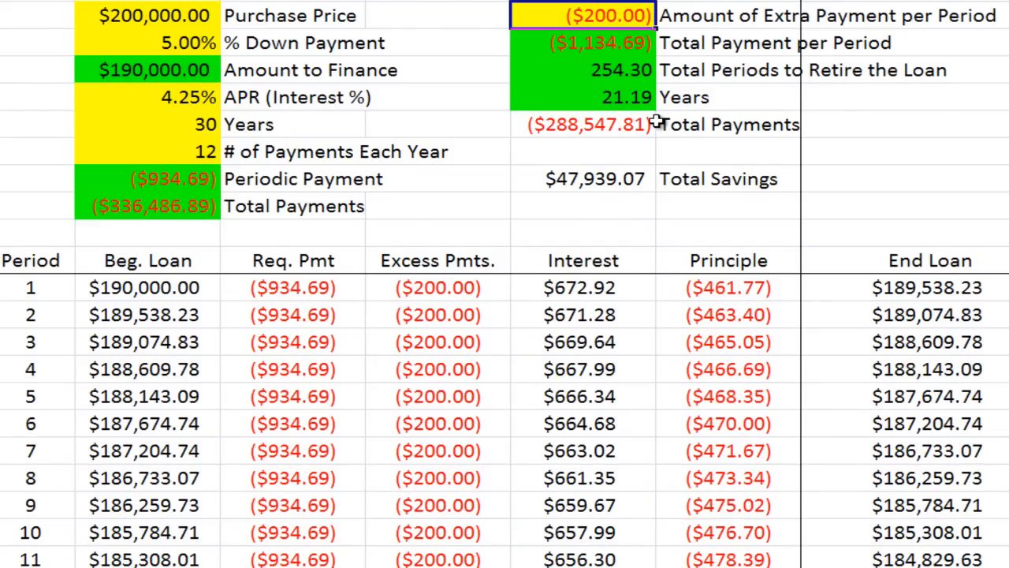
left_click(623, 183)
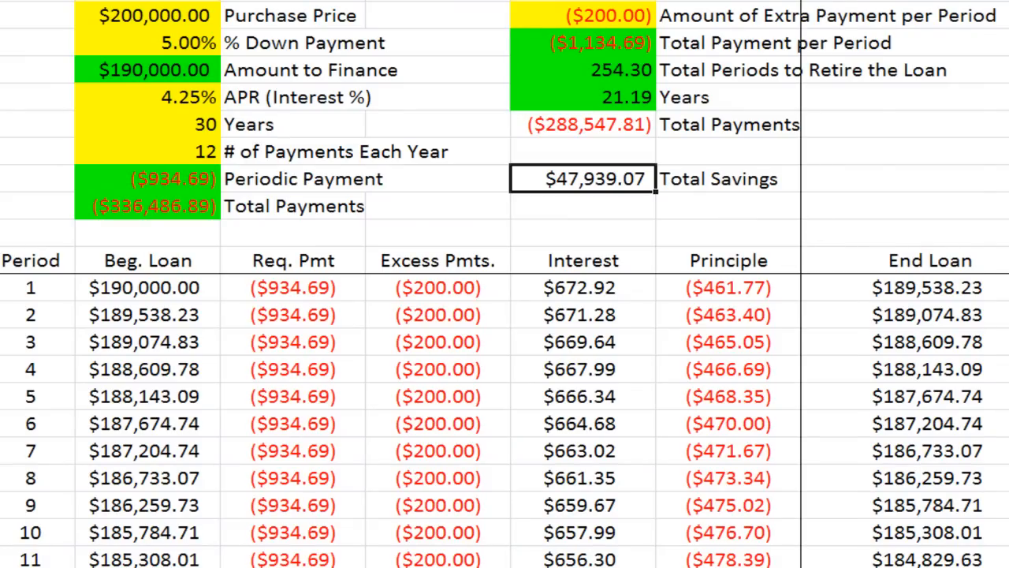
left_click(960, 284)
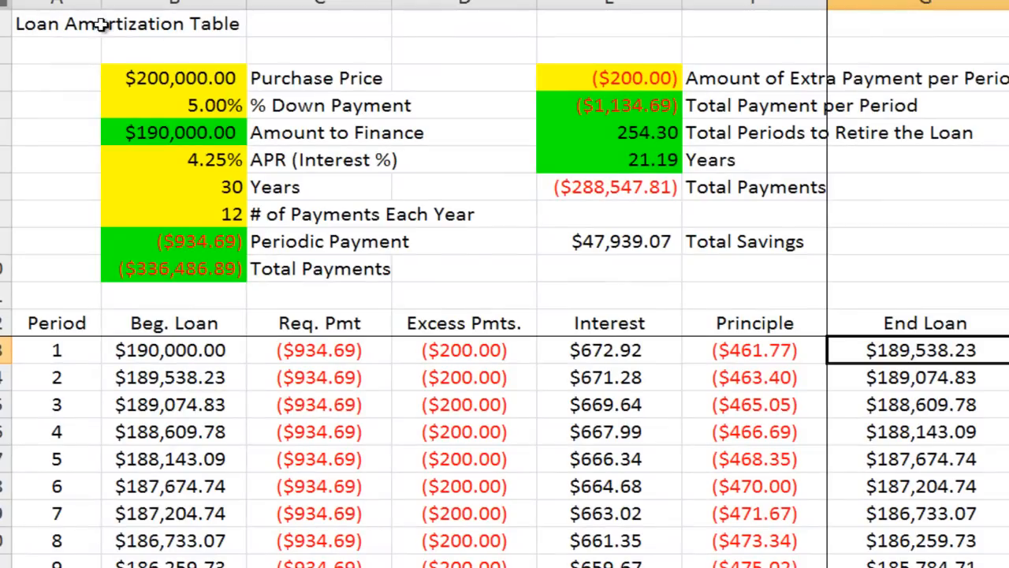
- Align the Loan Amortization Table title with Center Across Selection over cells A1:G1
left_click_drag(85, 24, 908, 22)
key("ctrl+1")
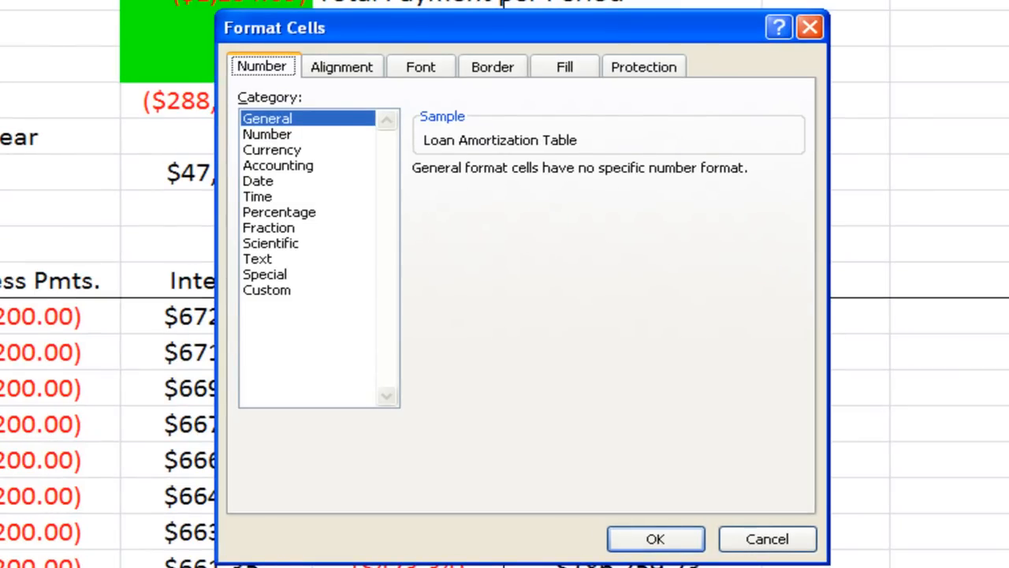
key("Right")
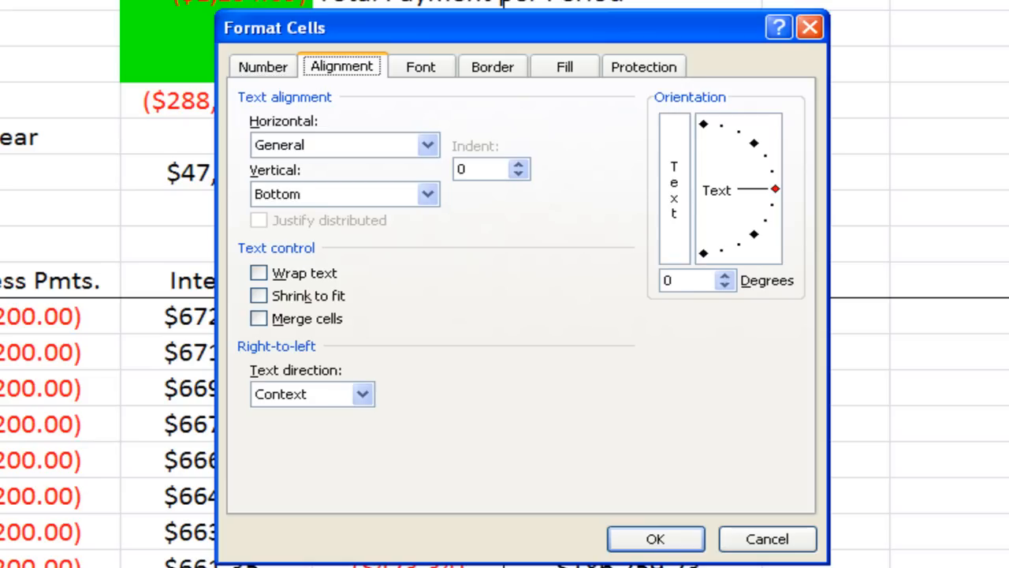
key("Tab")
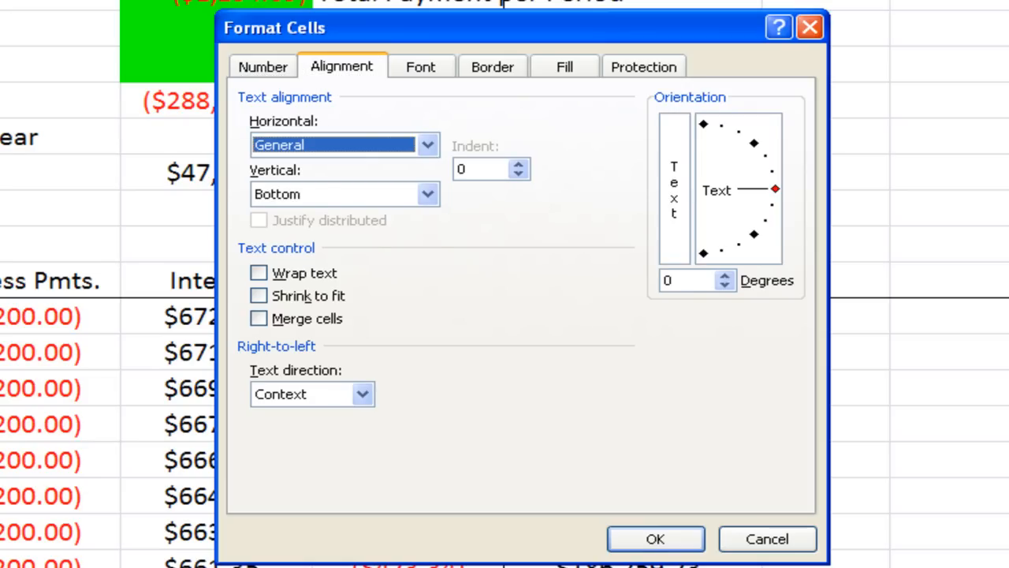
key("alt+Down")
key("Down")
key("Down")
key("Down")
key("Down")
key("Down")
key("Down")
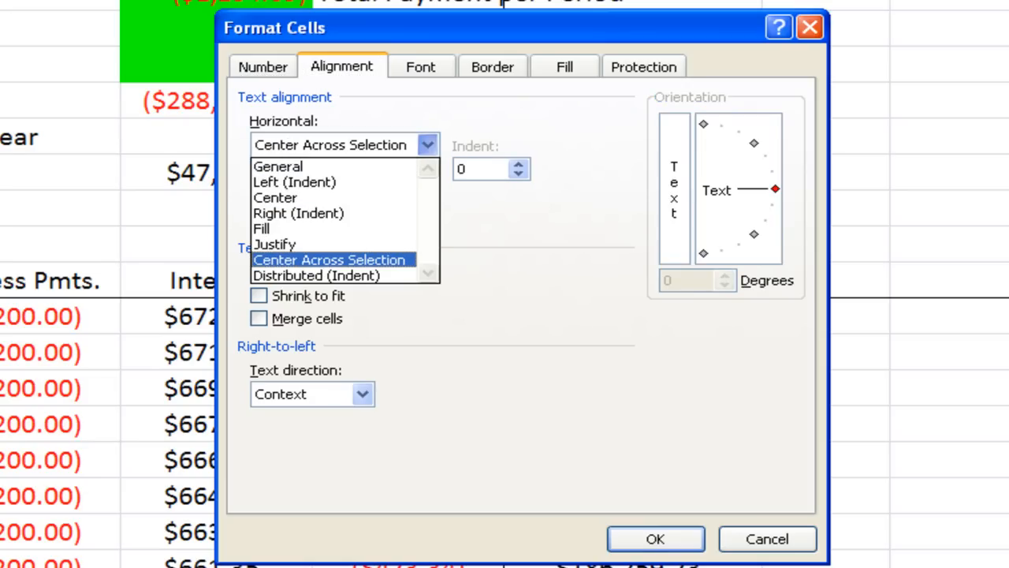
key("Return")
key("Return")
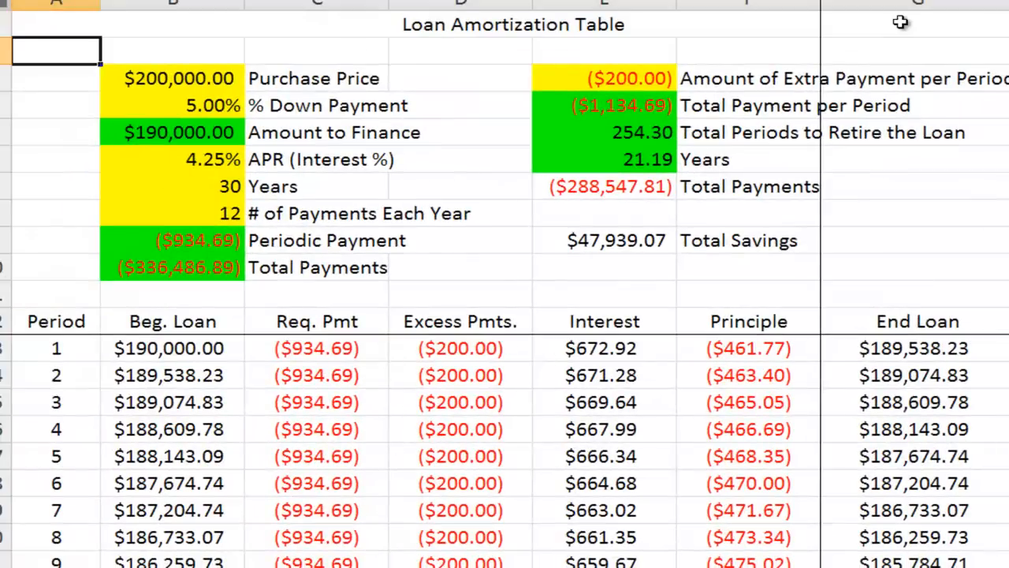
- Add a row of dashes before and after the title in A1, with a leading apostrophe so it is stored as text
key("Up")
key("F2")
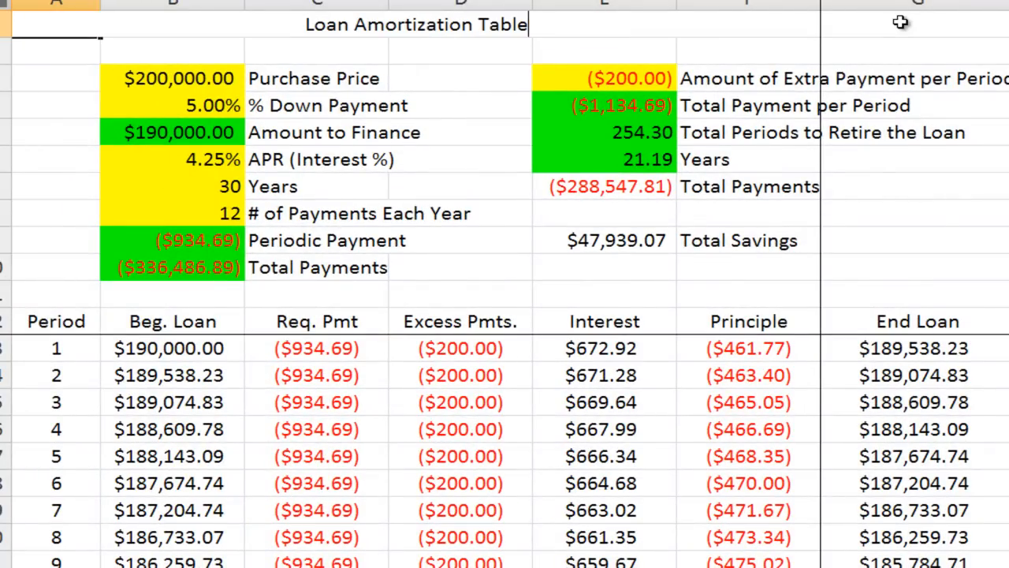
type("------")
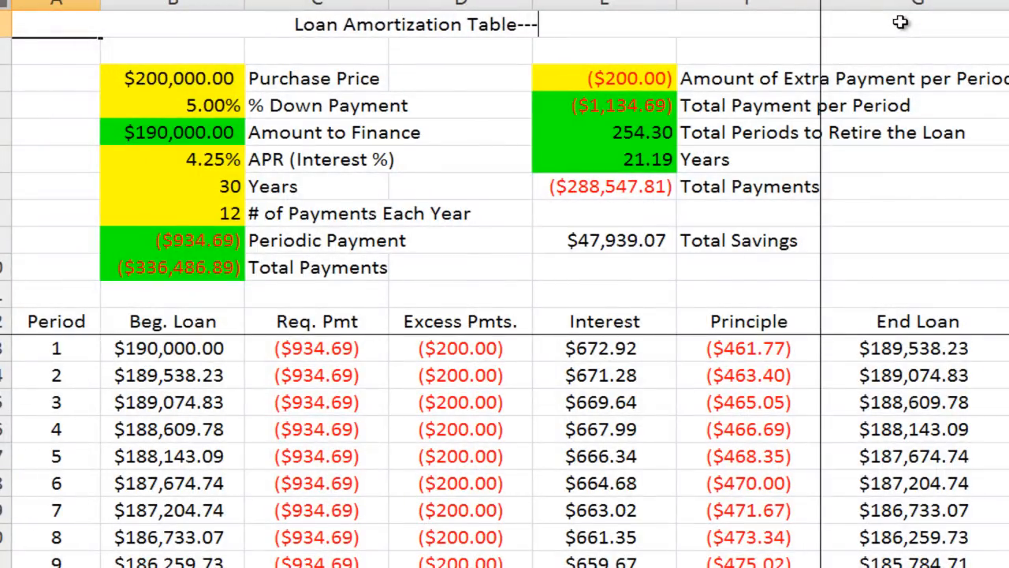
type("---------")
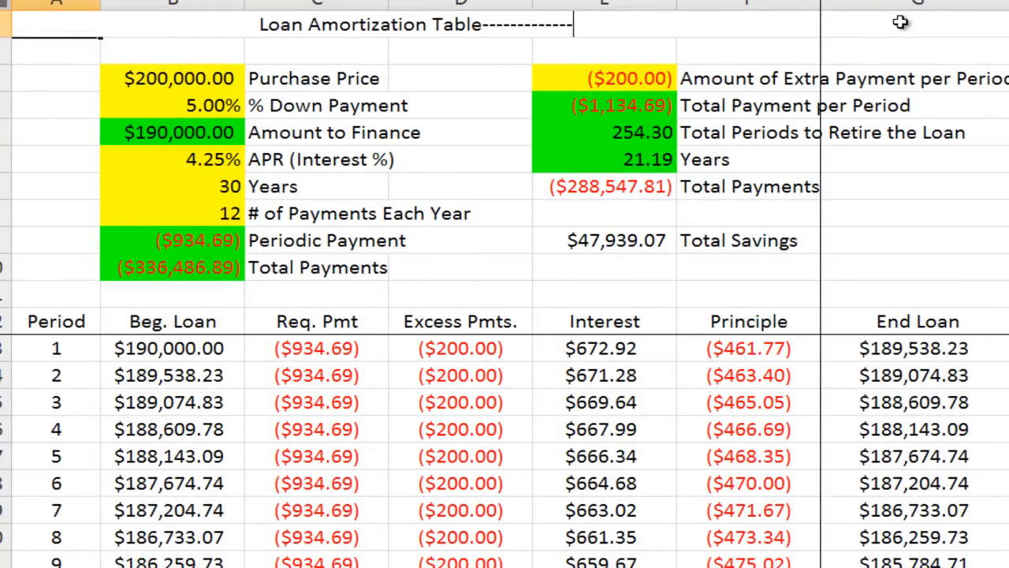
type("-------")
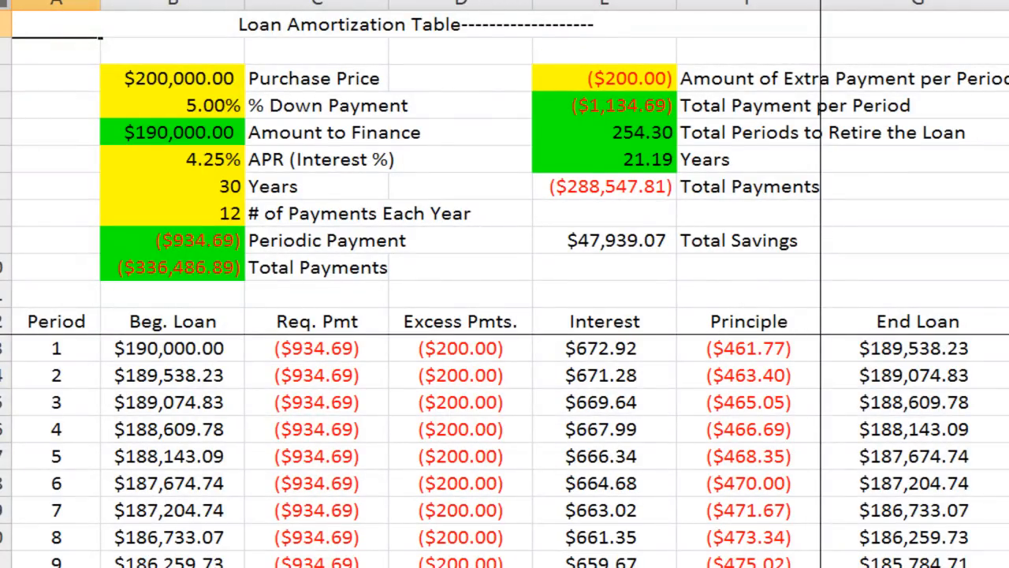
key("Return")
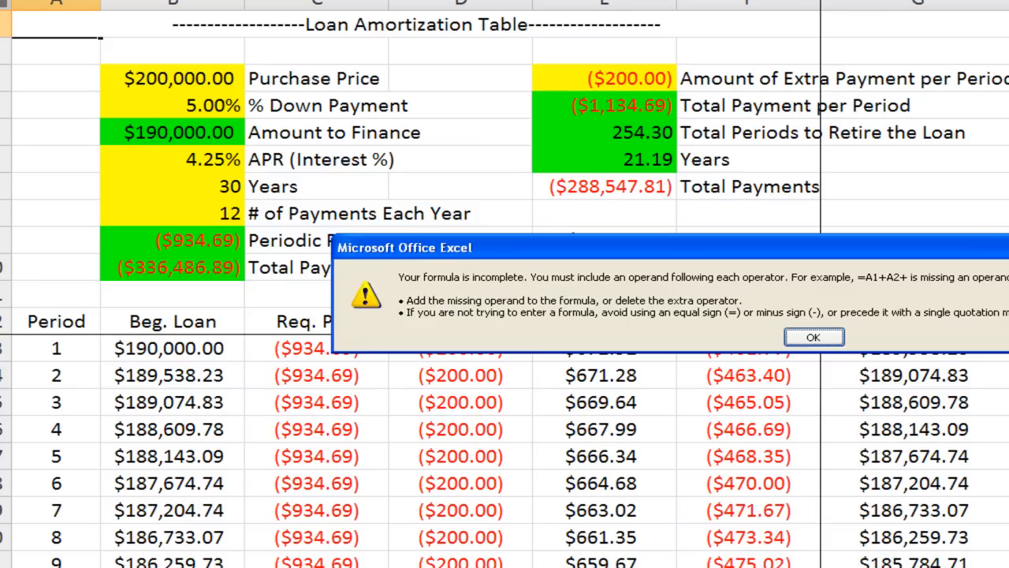
key("Return")
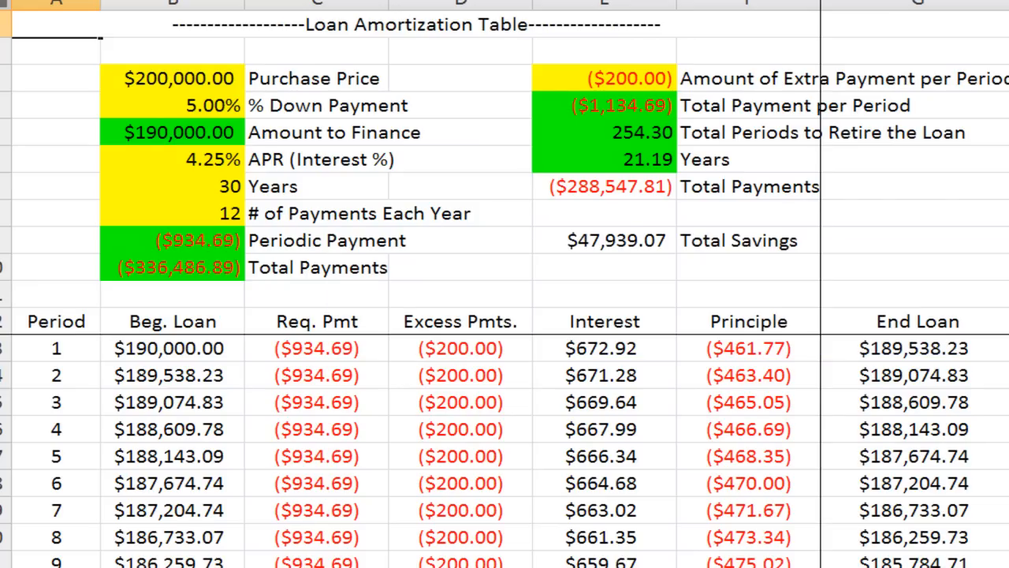
type("'")
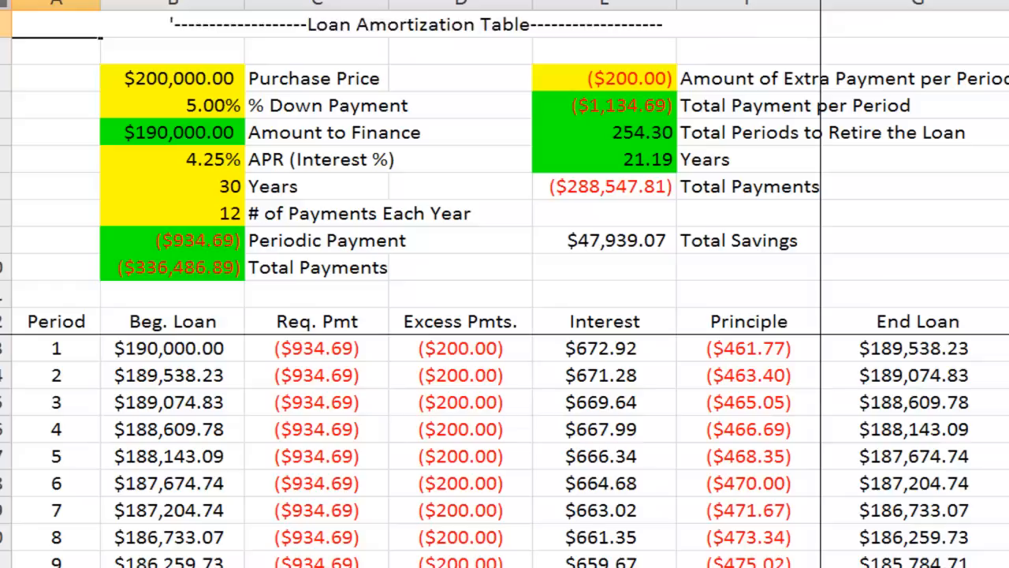
key("Return")
key("Up")
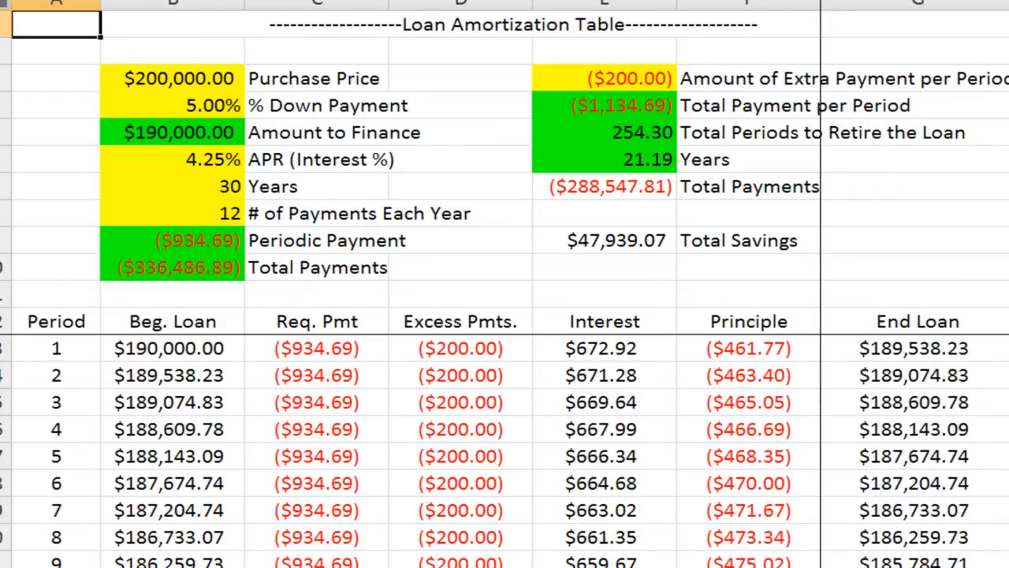
- Set the font size of the title in A1 to 14
key("ctrl+1")
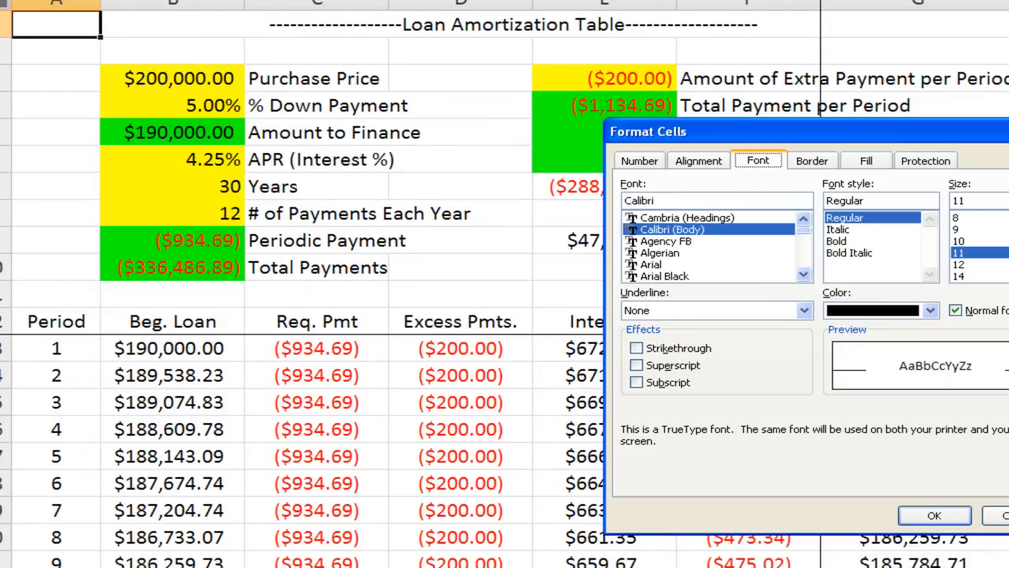
key("alt+s")
type("14")
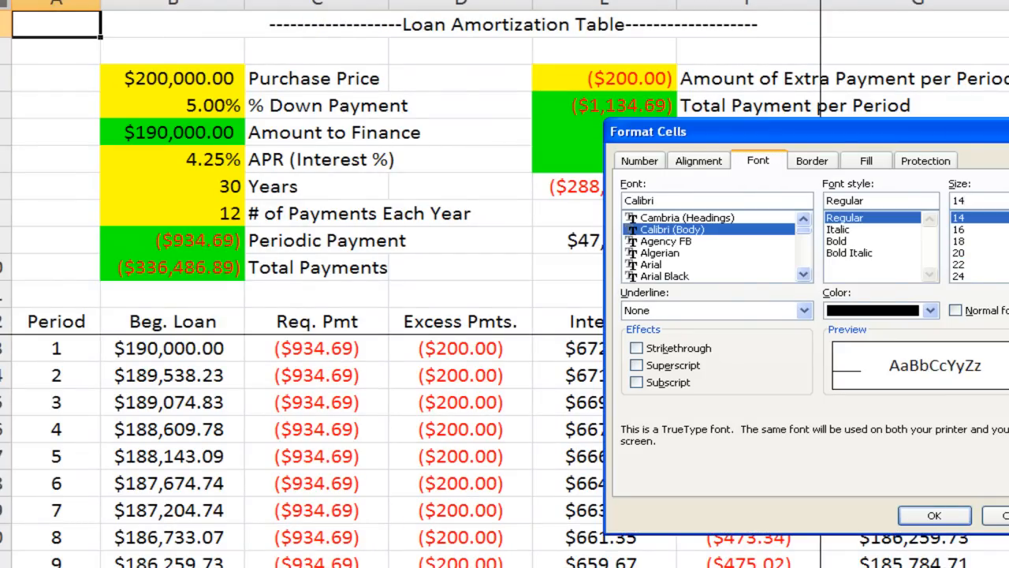
key("Return")
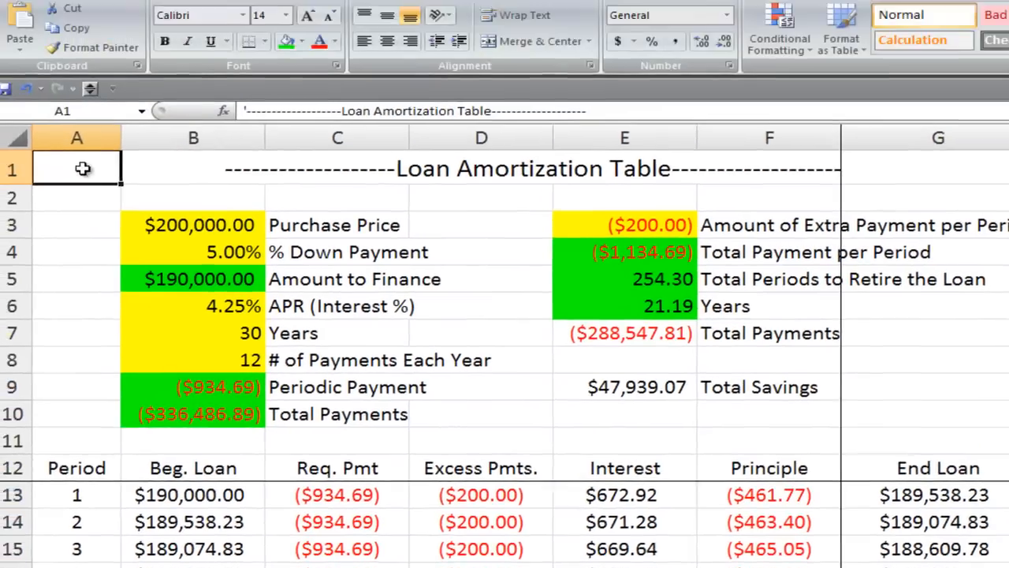
- Fill the title row A1:G1 with light grey
left_click_drag(55, 28, 894, 37)
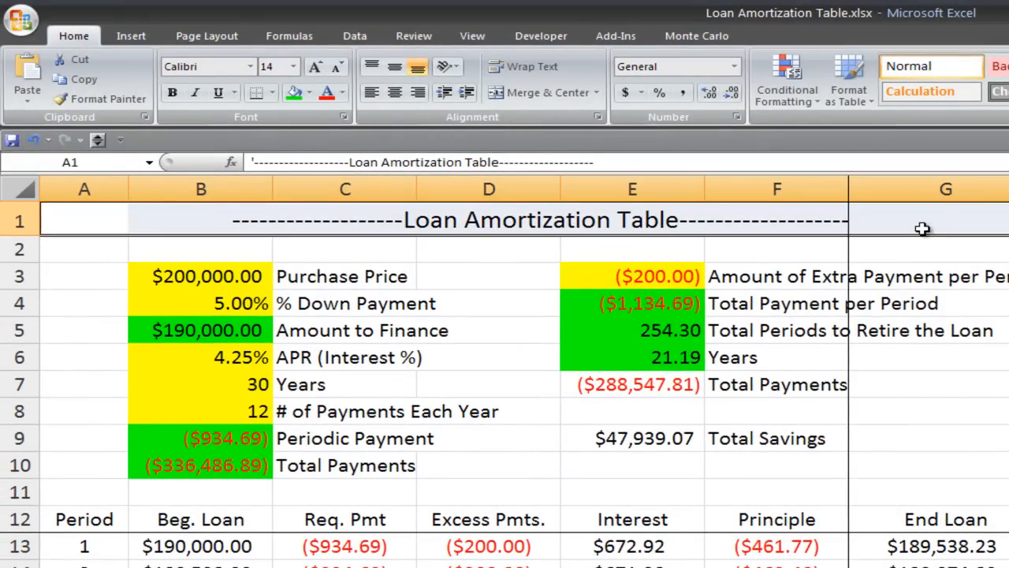
left_click(309, 93)
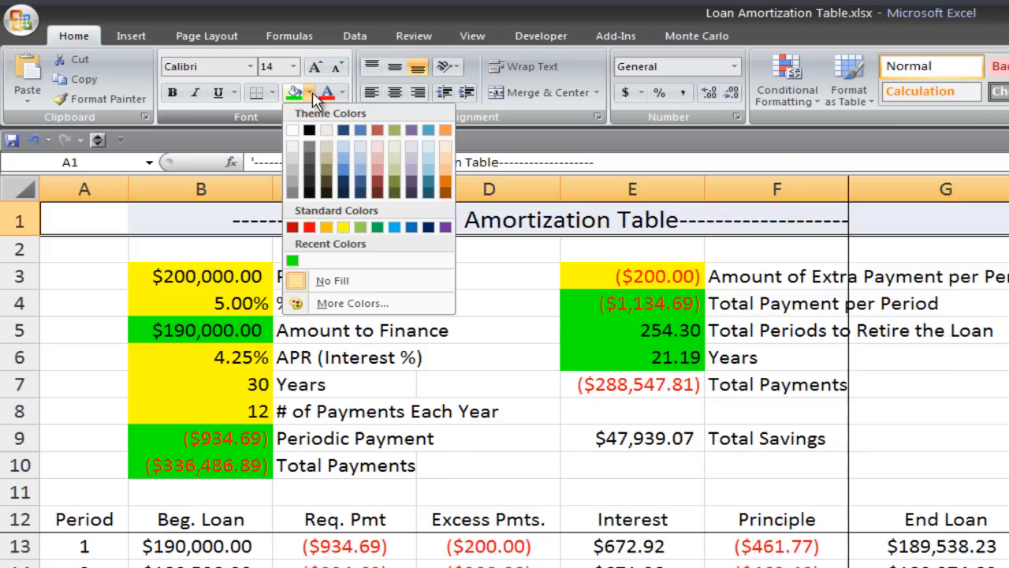
left_click(938, 412)
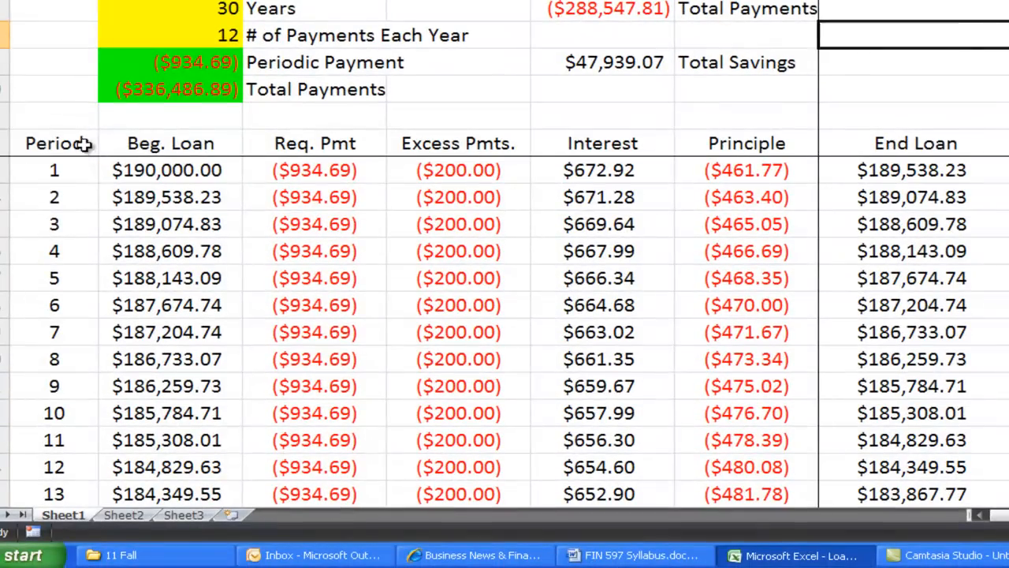
left_click(141, 331)
left_click_drag(141, 142, 896, 197)
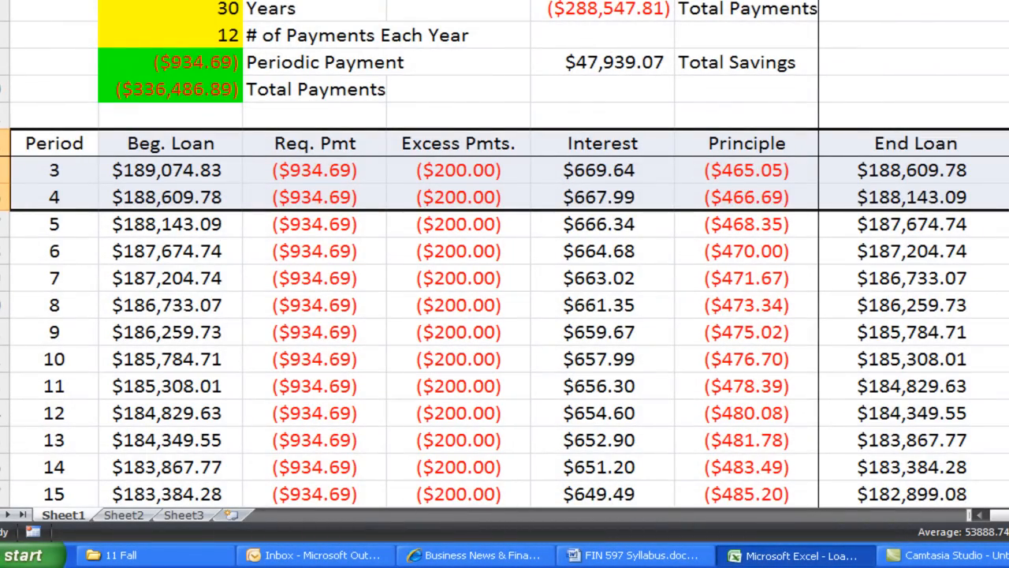
scroll(420, 161, "down", 20)
scroll(420, 161, "down", 20)
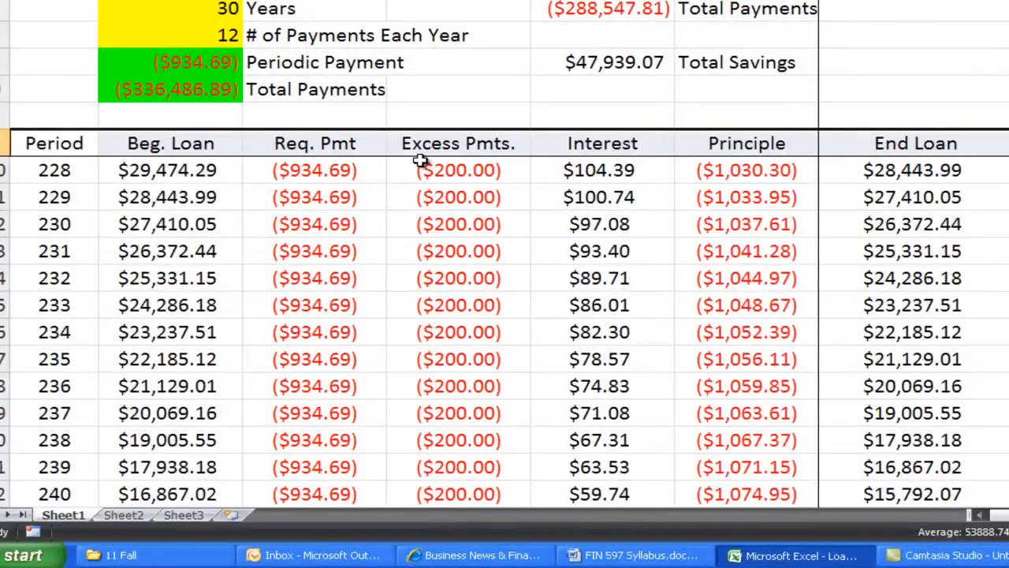
scroll(421, 161, "down", 9)
left_click(412, 256)
- Start a conditional formatting rule for No Blanks cells on the whole schedule, columns A to G from header row 12 down
left_click(79, 150)
key("shift+Right")
key("shift+Right")
key("shift+Right")
key("shift+Right")
key("shift+Right")
key("shift+Right")
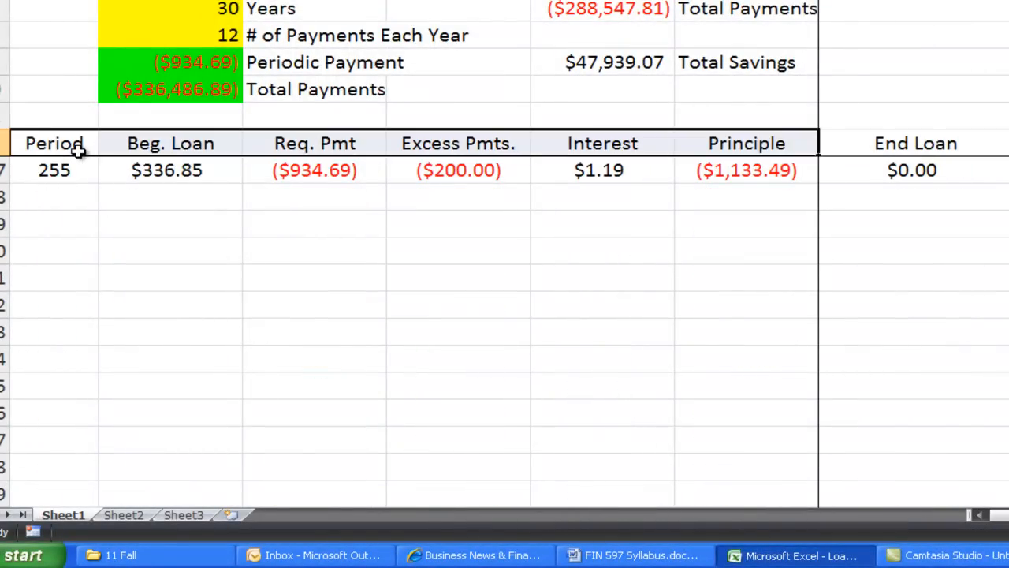
key("ctrl+shift+Down")
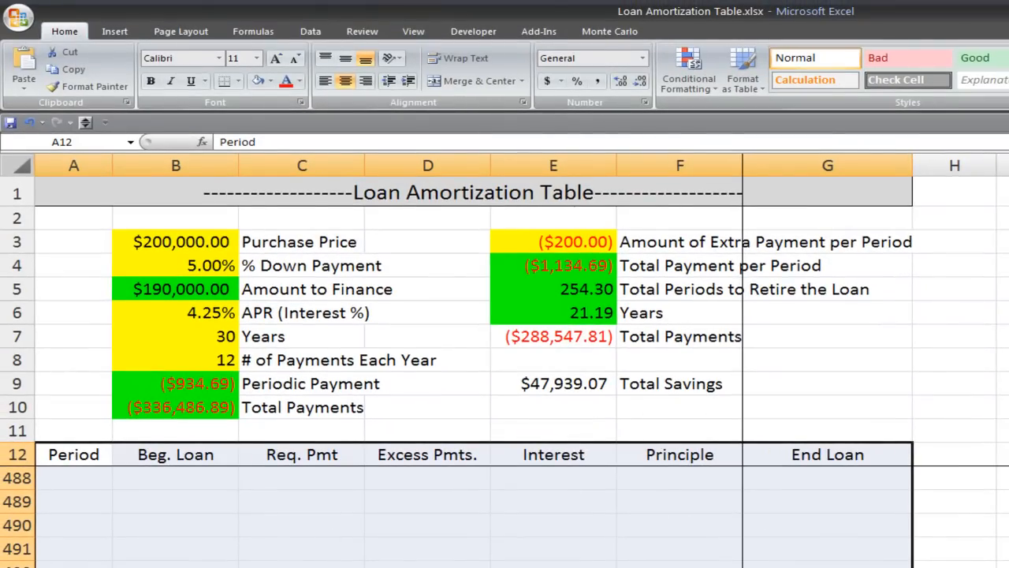
left_click(689, 87)
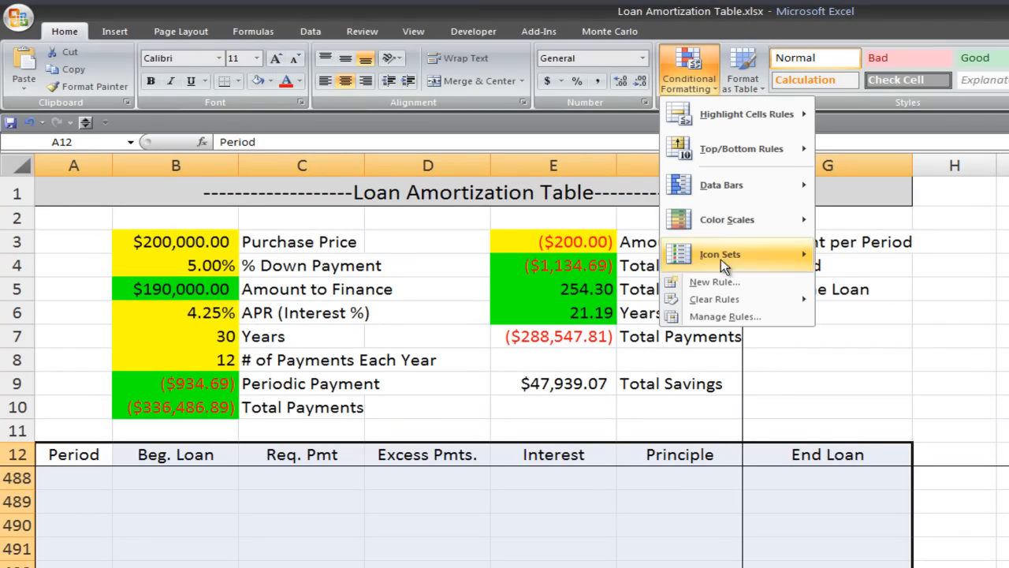
left_click(714, 281)
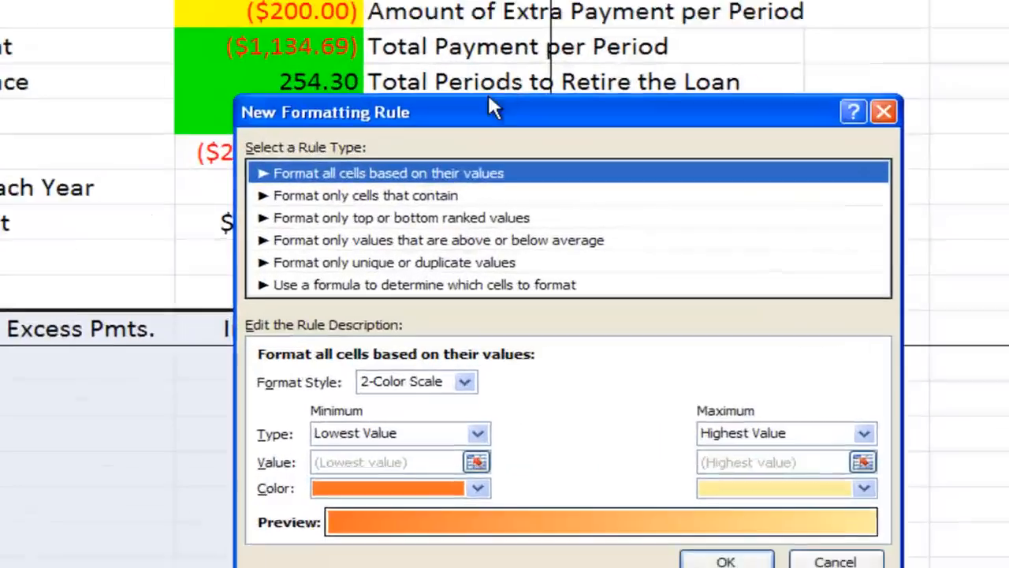
left_click(297, 117)
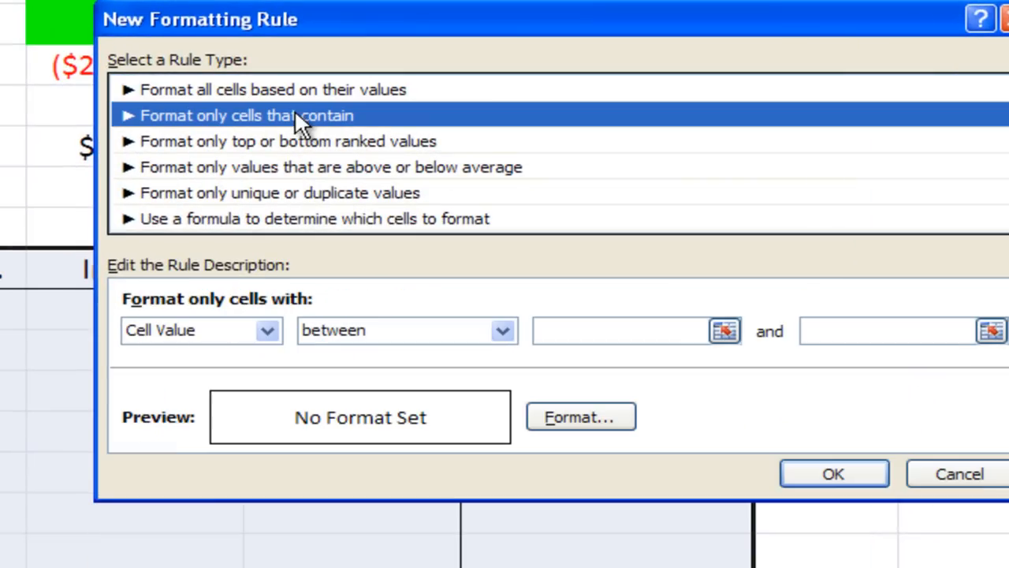
left_click(268, 331)
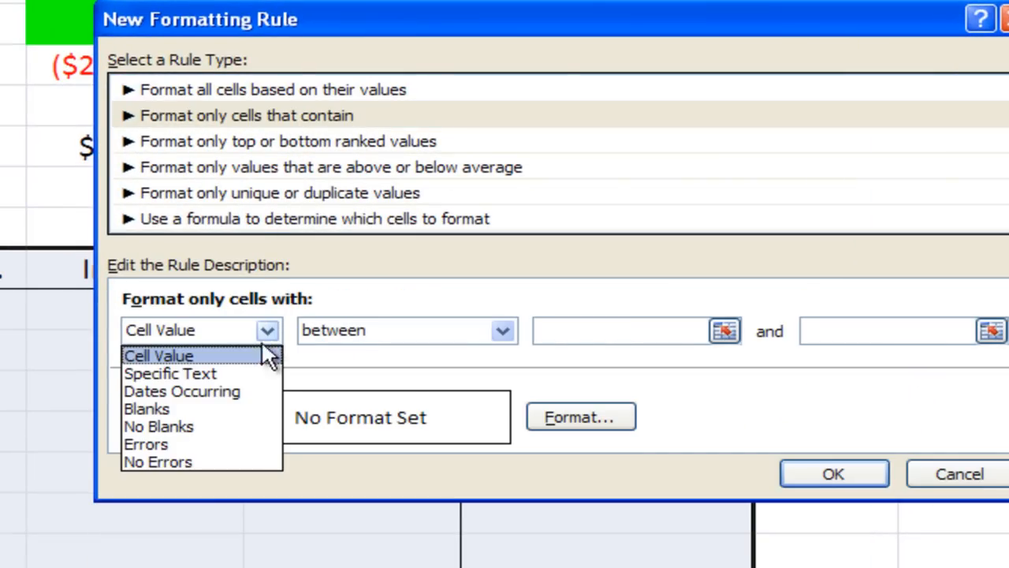
left_click(213, 426)
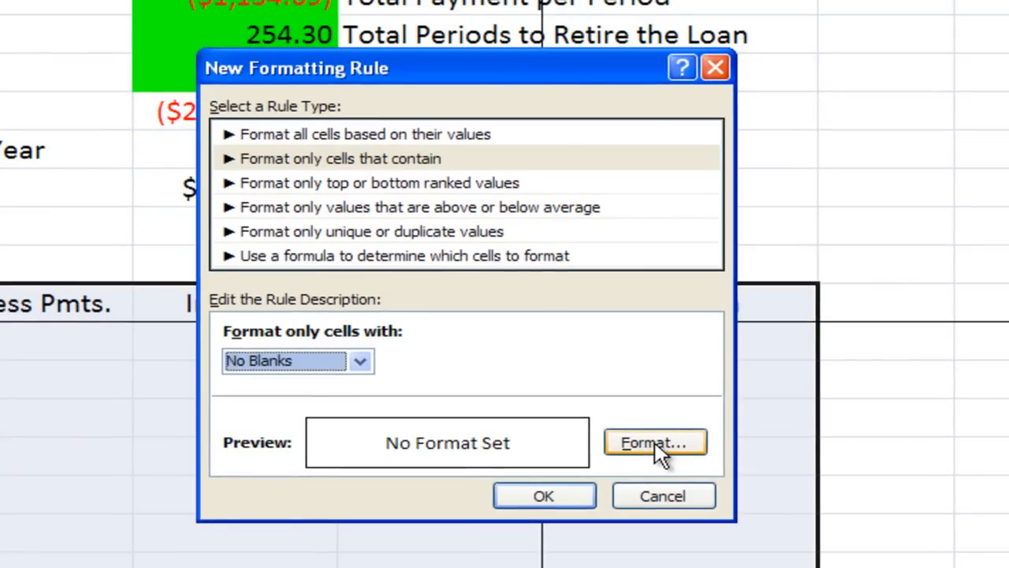
- Give the schedule's No Blanks rule a thin outline border in the automatic color and apply it
left_click(587, 420)
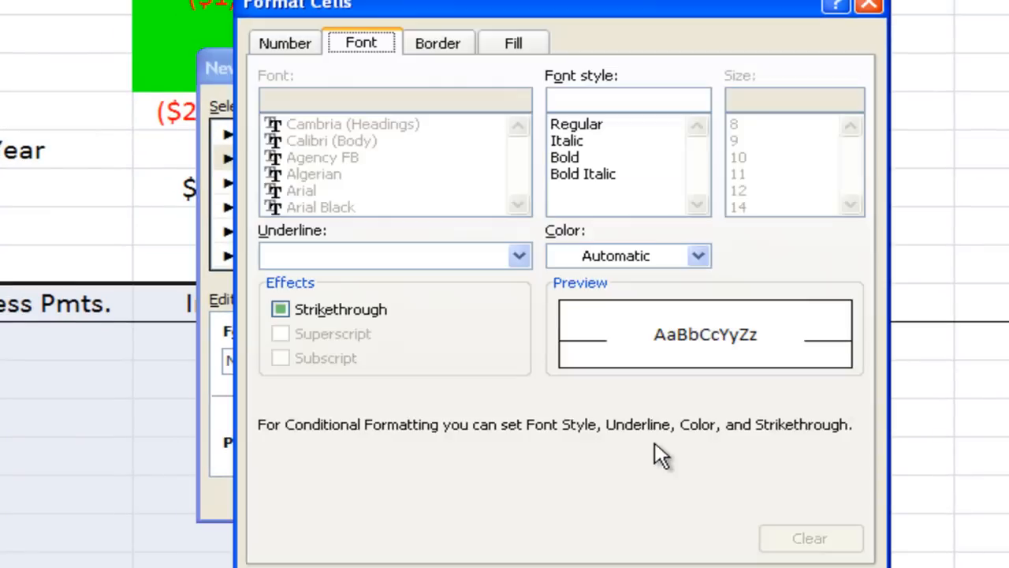
left_click(460, 49)
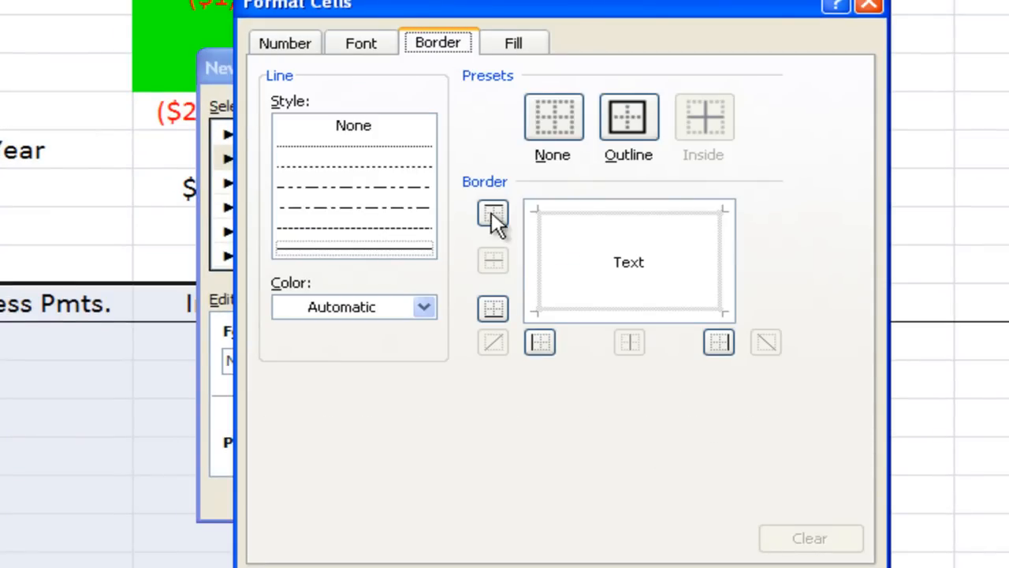
left_click(623, 134)
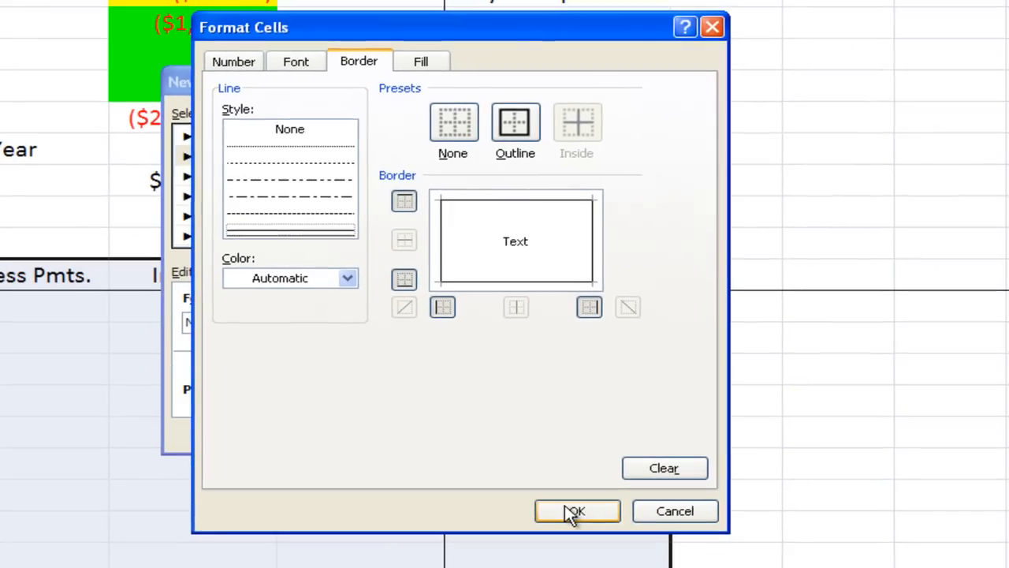
left_click(574, 511)
left_click(446, 436)
left_click(171, 441)
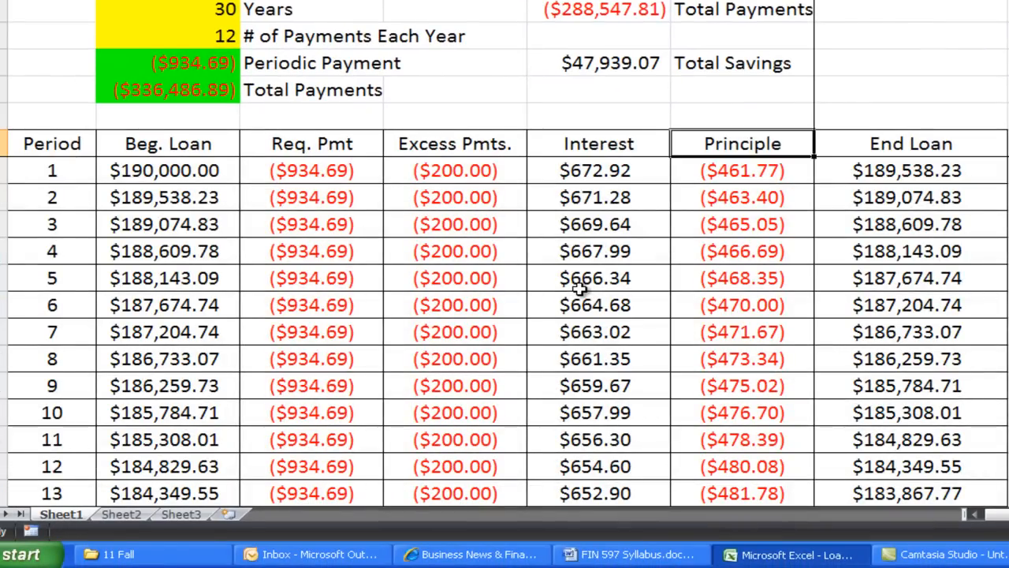
- Fill the schedule's header row A12:G12 with light grey
key("Right")
key("Right")
key("Right")
key("Right")
key("Right")
key("Right")
key("Left")
key("Left")
key("Left")
key("Left")
key("Left")
key("Left")
key("shift+Right")
key("shift+Right")
key("shift+Right")
key("shift+Right")
key("shift+Right")
key("shift+Right")
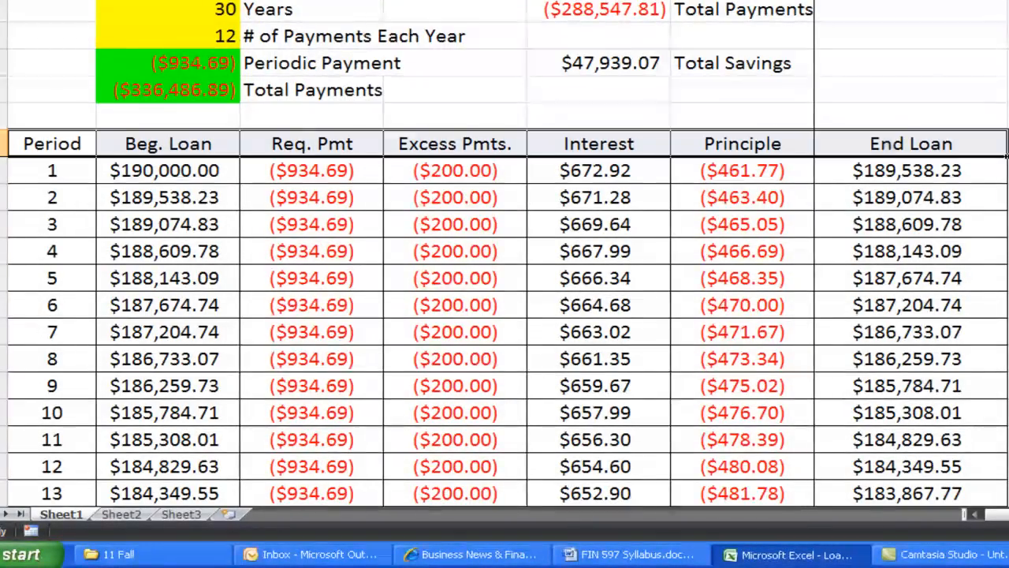
- Start a conditional formatting rule for No Blanks cells on the Period column from A13 down
left_click(83, 174)
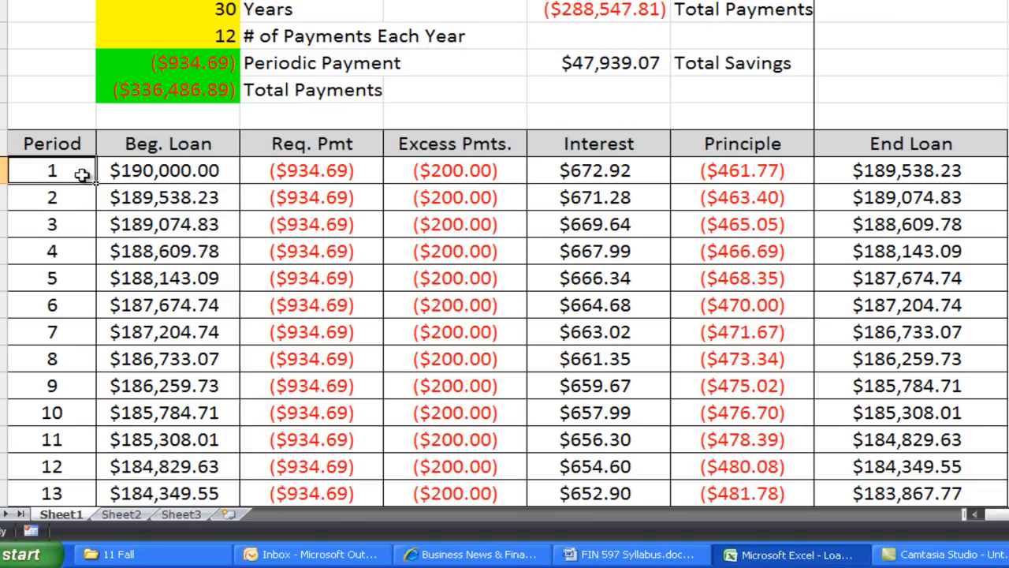
key("ctrl+shift+Down")
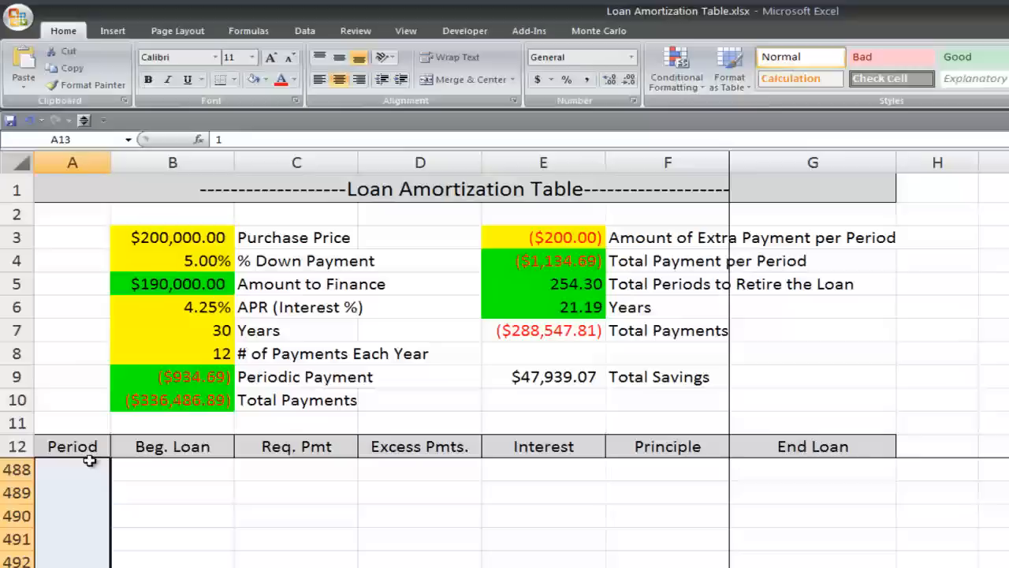
left_click(676, 72)
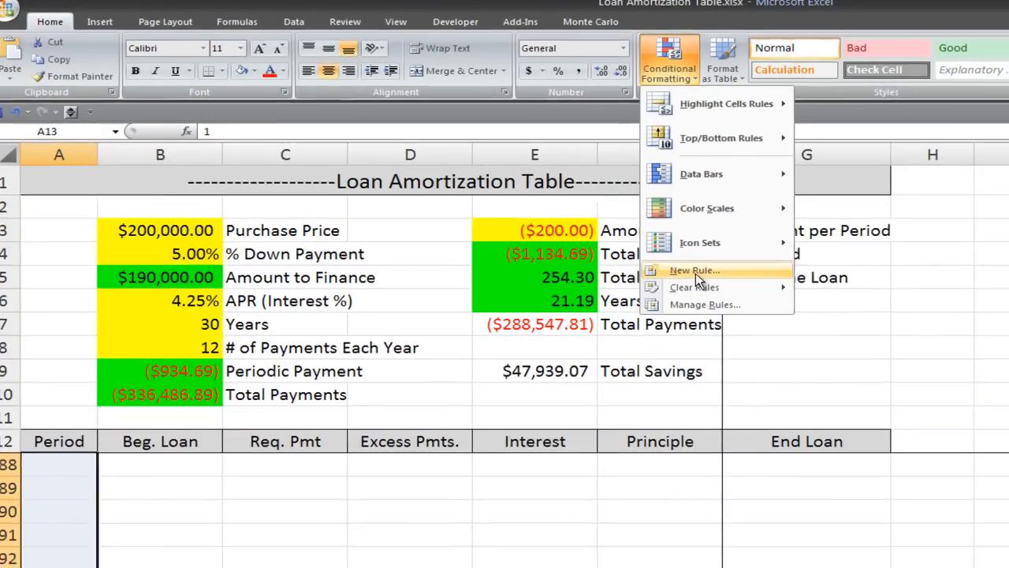
left_click(701, 277)
left_click(591, 343)
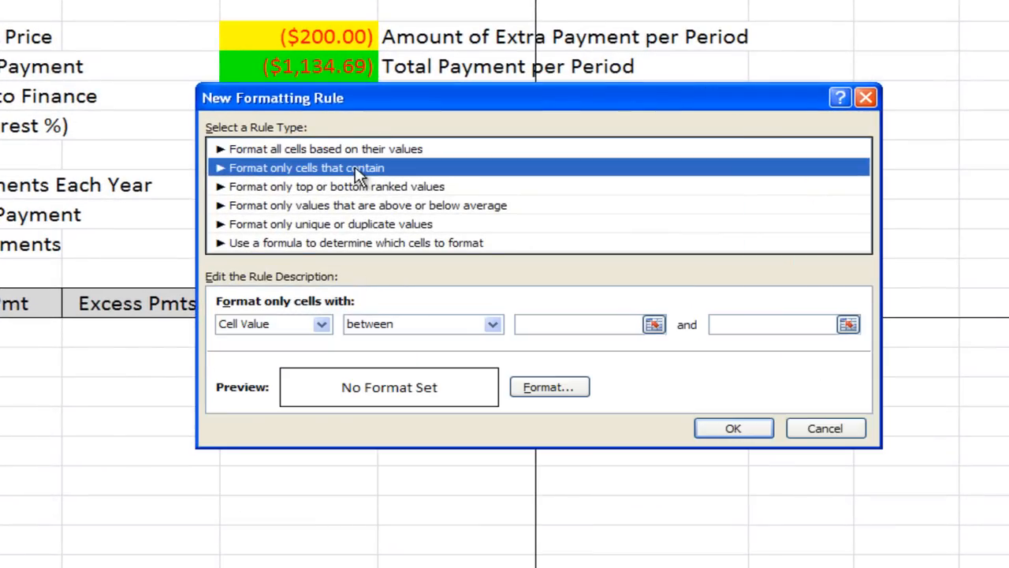
left_click(322, 324)
left_click(288, 394)
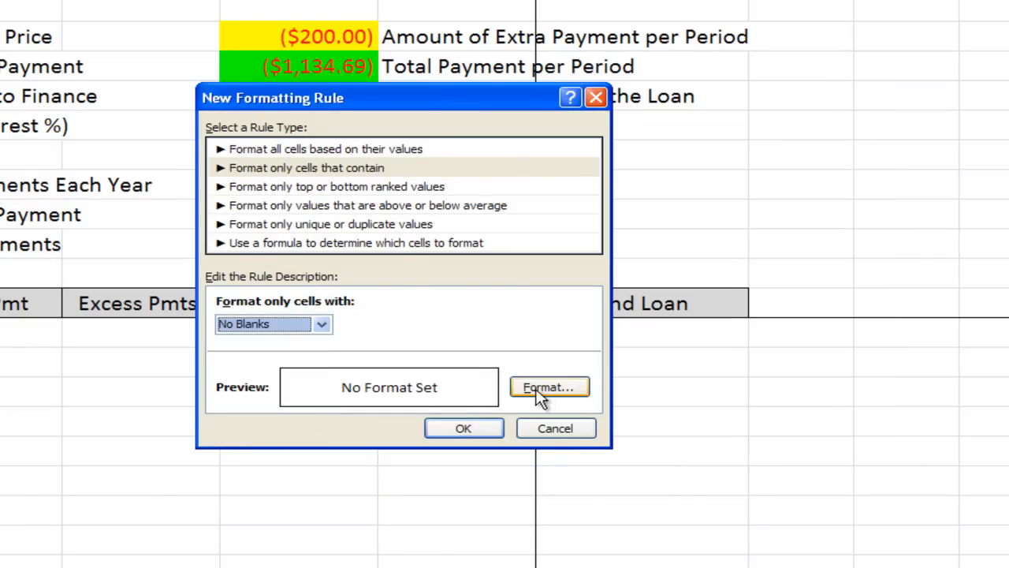
- Give the Period column's No Blanks rule a light grey fill and apply it
left_click(561, 390)
left_click(441, 80)
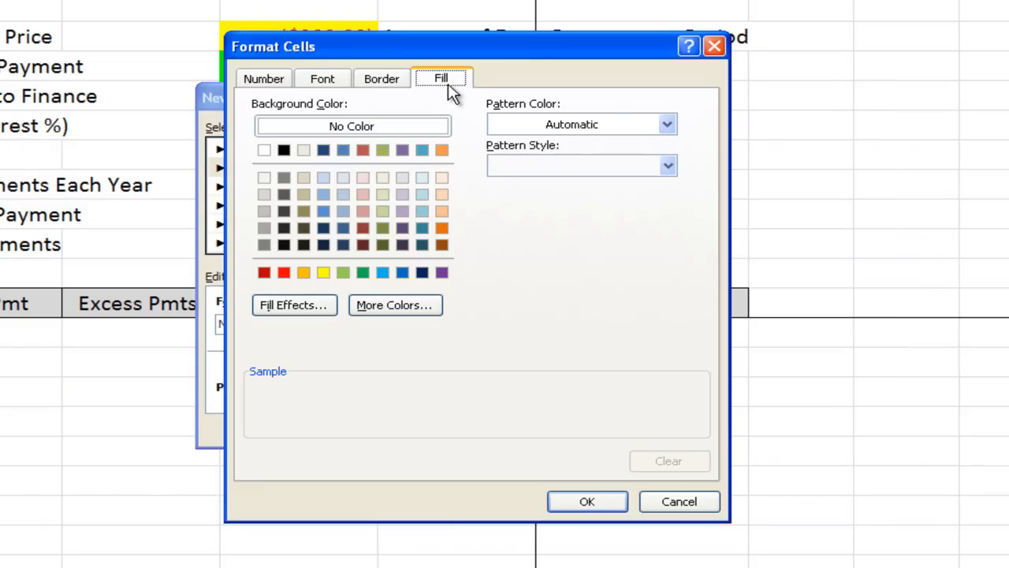
left_click(264, 194)
left_click(588, 502)
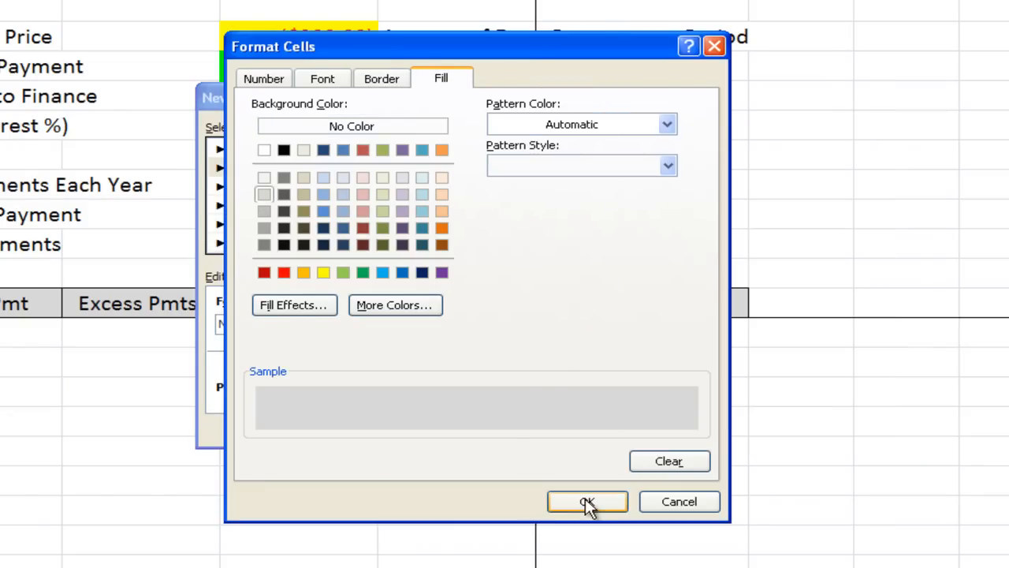
left_click(463, 428)
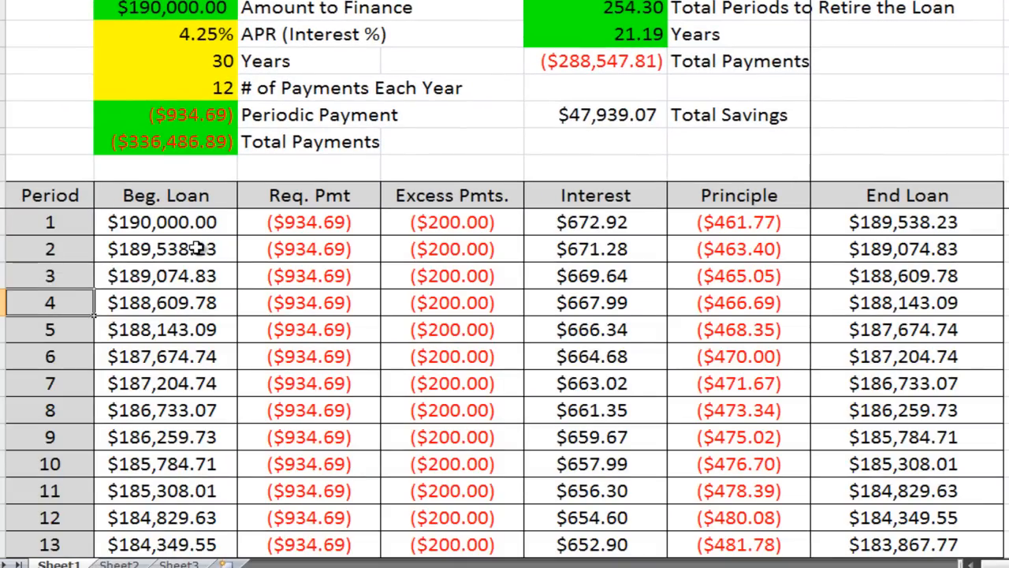
- Set the purchase price to $25,000
key("Left")
key("Left")
key("Up")
key("Up")
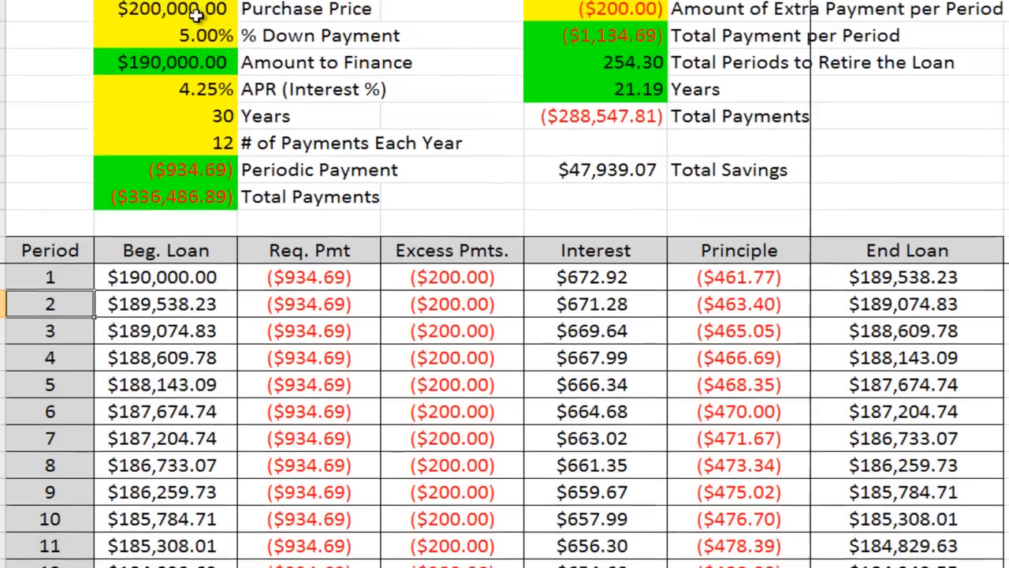
left_click(196, 30)
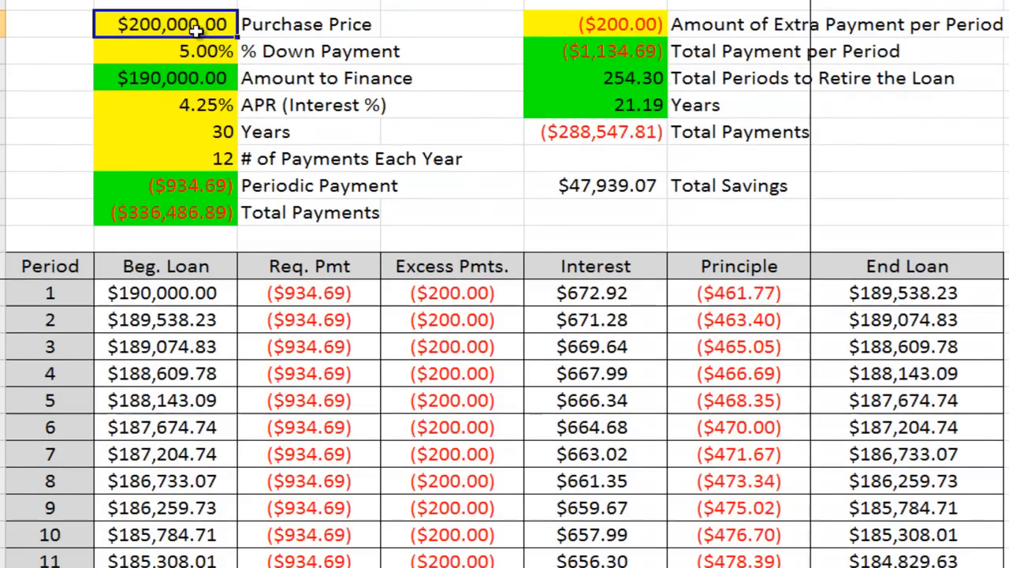
type("35")
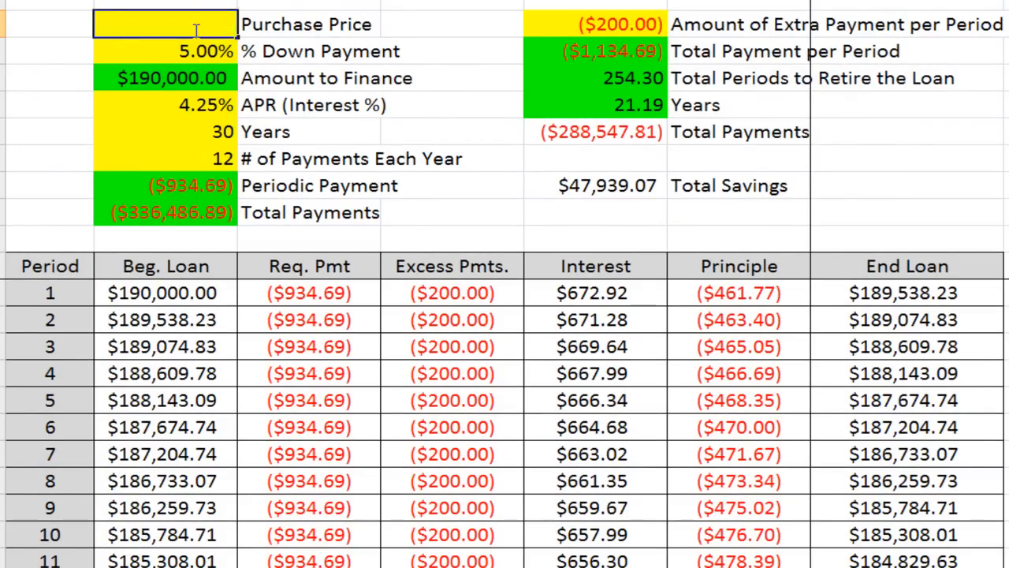
type("000")
key("Return")
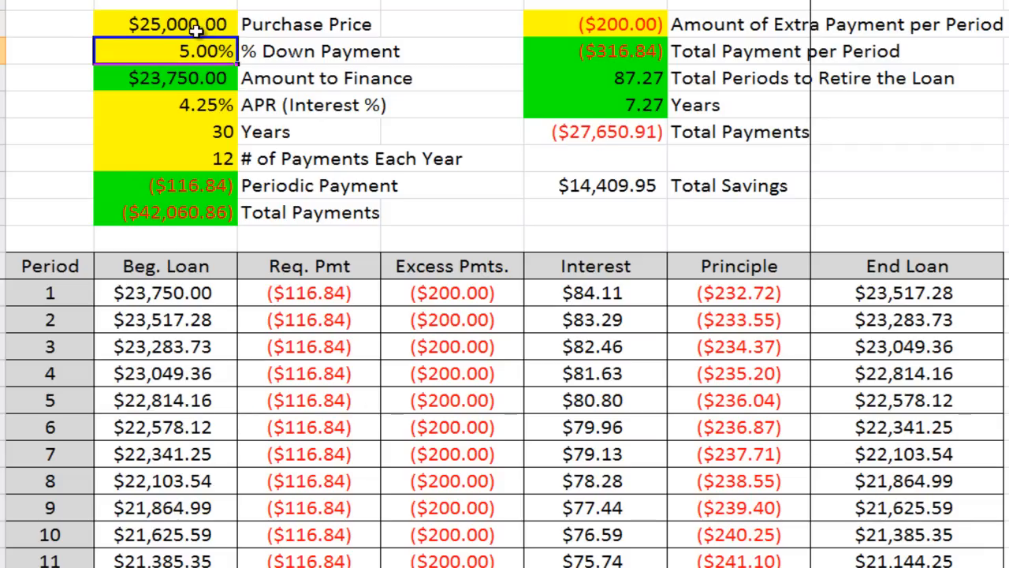
- Set the loan terms to a 10% down payment, 5% APR and 5 years
type("10")
key("Return")
key("Return")
type("5")
key("Return")
type("5")
key("Return")
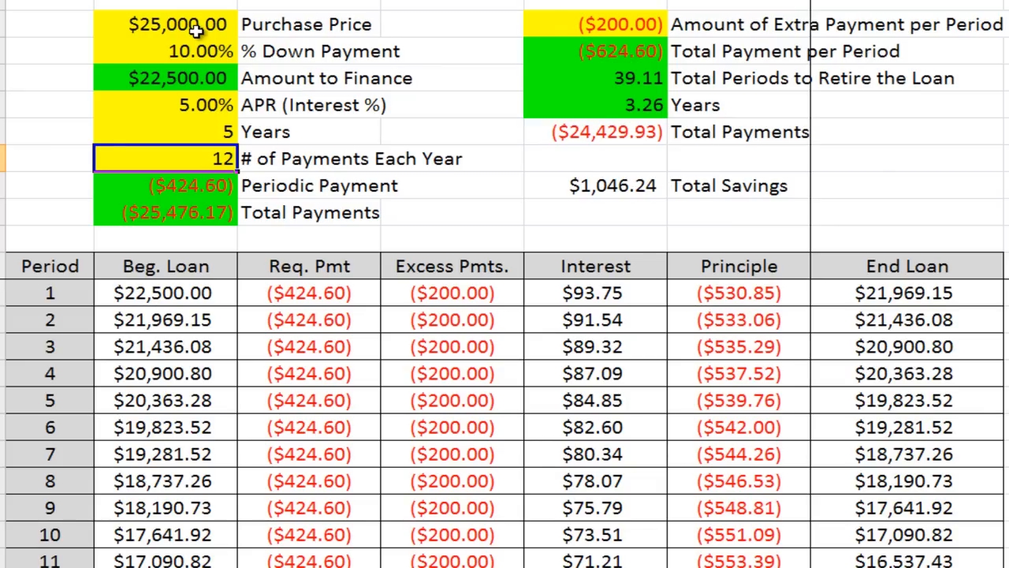
key("Return")
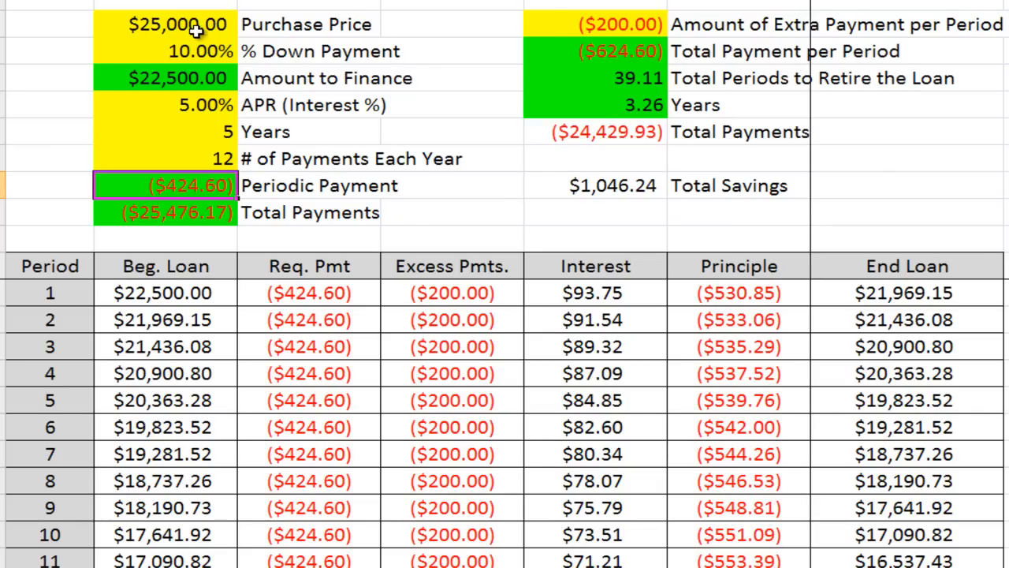
- Review the extra payment per period and the total periods needed to retire the loan
key("Right")
key("Right")
key("Up")
key("Up")
key("Up")
key("Up")
key("Up")
key("Up")
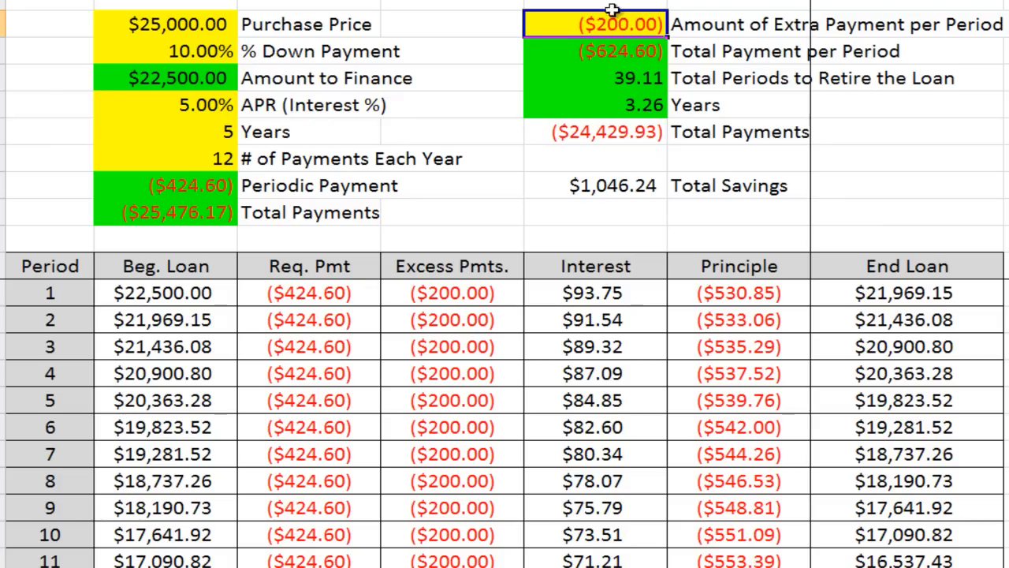
left_click(653, 83)
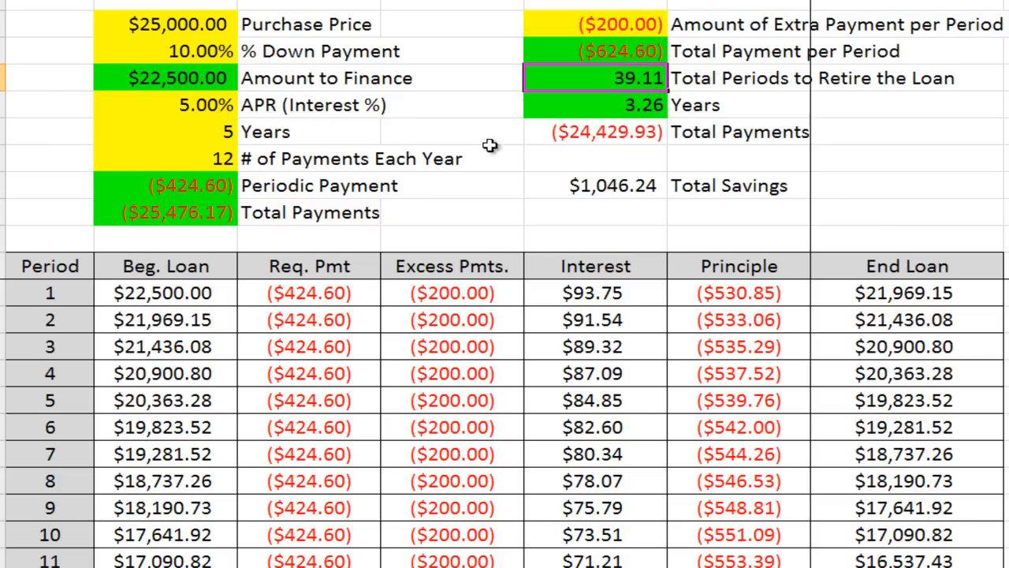
- Examine the end of the schedule, checking the final payment row and the blank rows beneath it
left_click(161, 314)
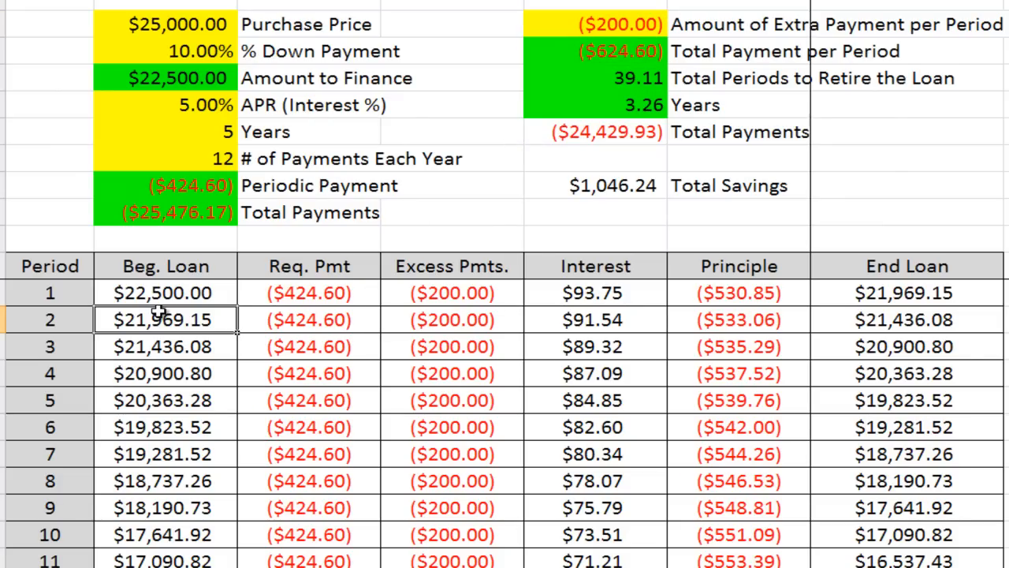
scroll(158, 310, "down", 11)
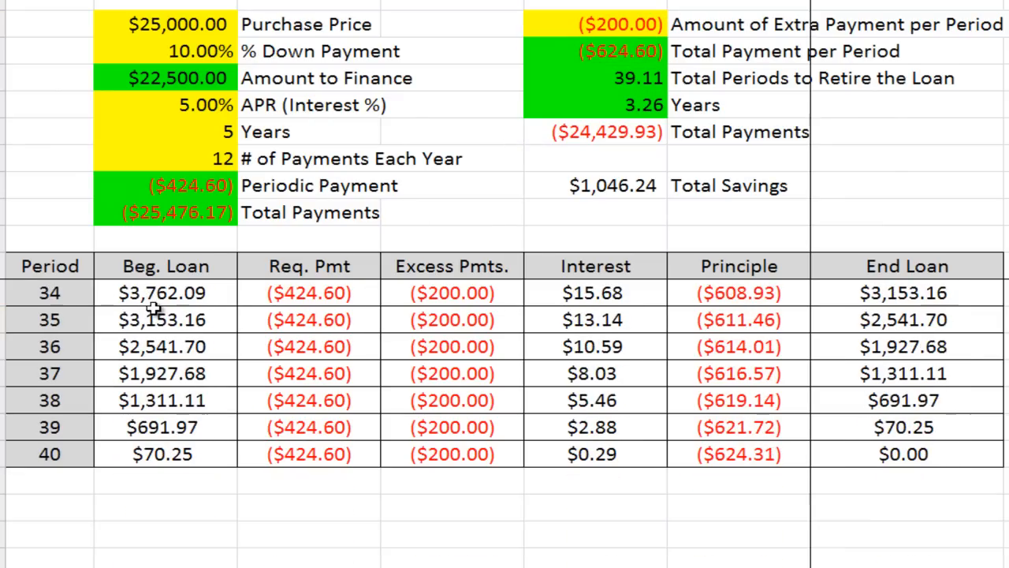
left_click_drag(29, 455, 873, 455)
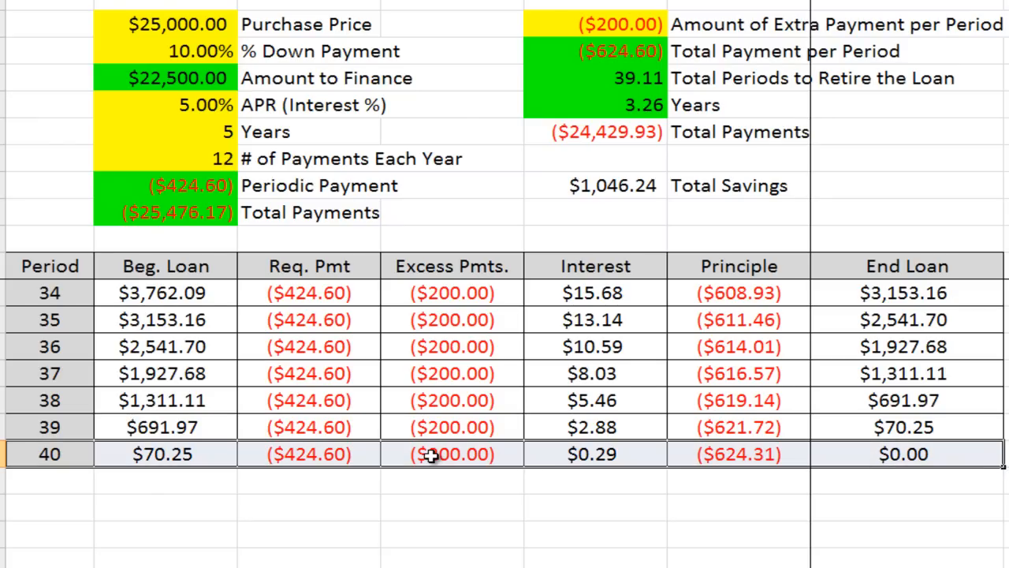
scroll(430, 456, "down", 2)
left_click_drag(71, 325, 131, 450)
left_click_drag(72, 336, 957, 512)
scroll(423, 406, "up", 7)
scroll(423, 406, "up", 6)
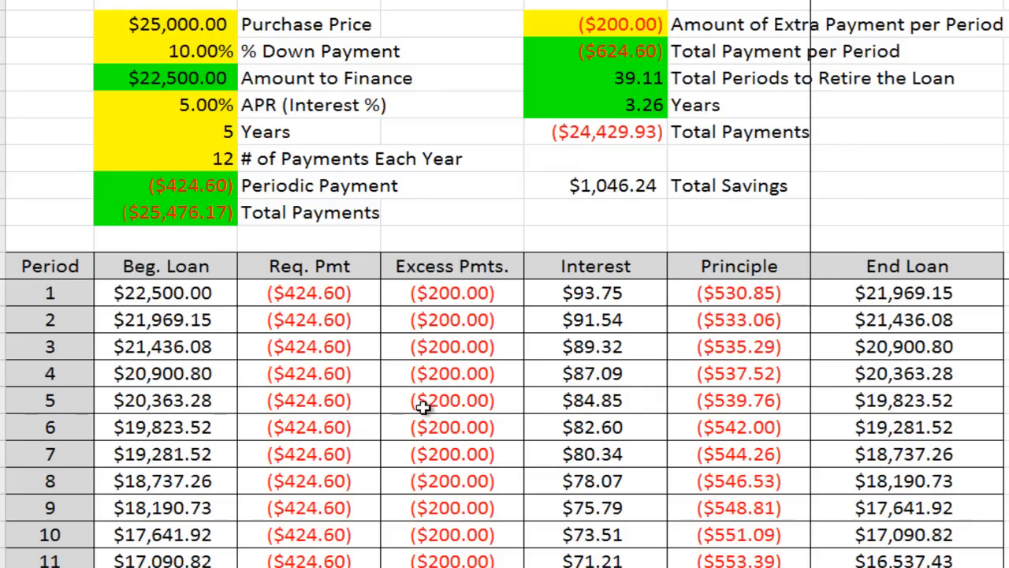